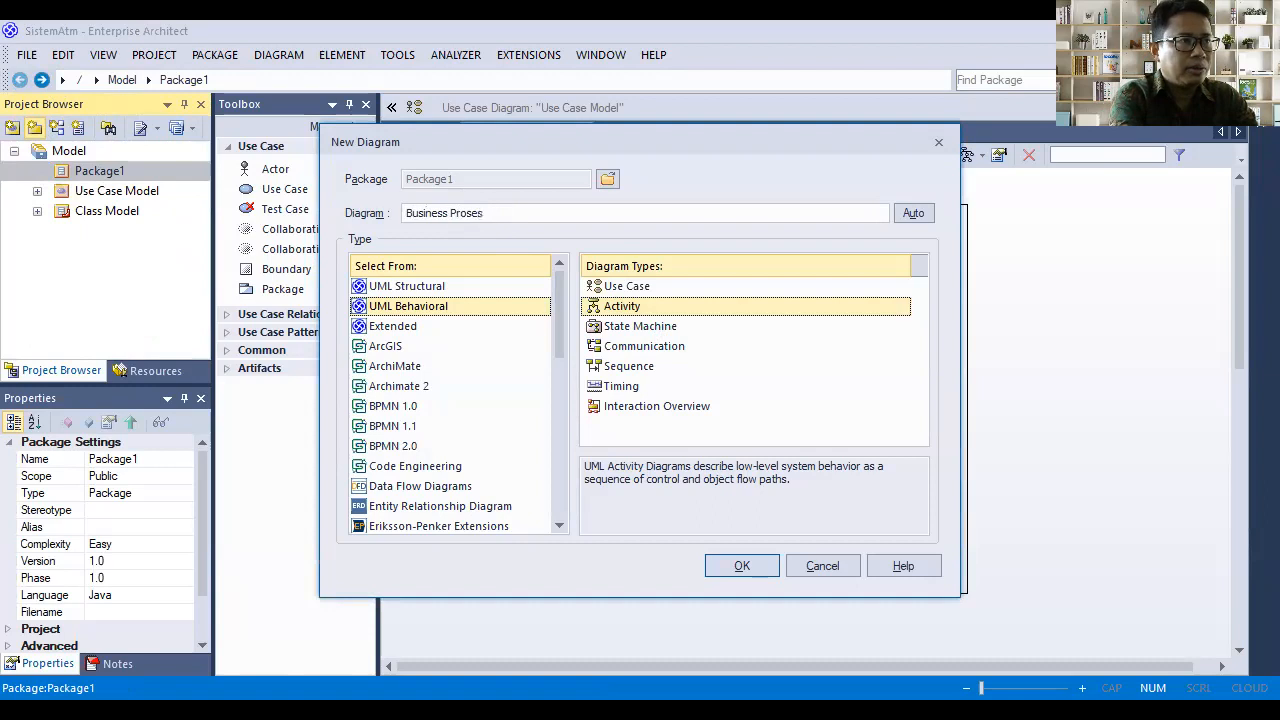
Create a UML Behavioral Activity diagram named Business Proses Modeling in Package1
text(Modeling)
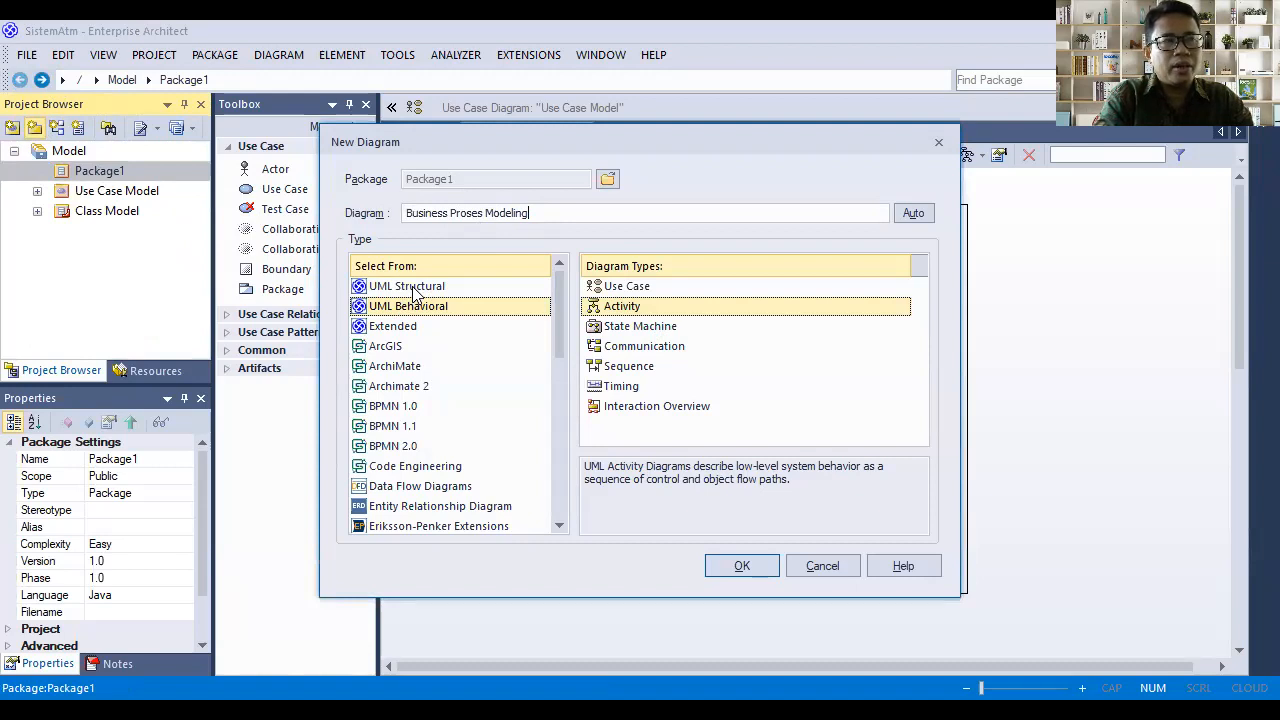
click(415, 290)
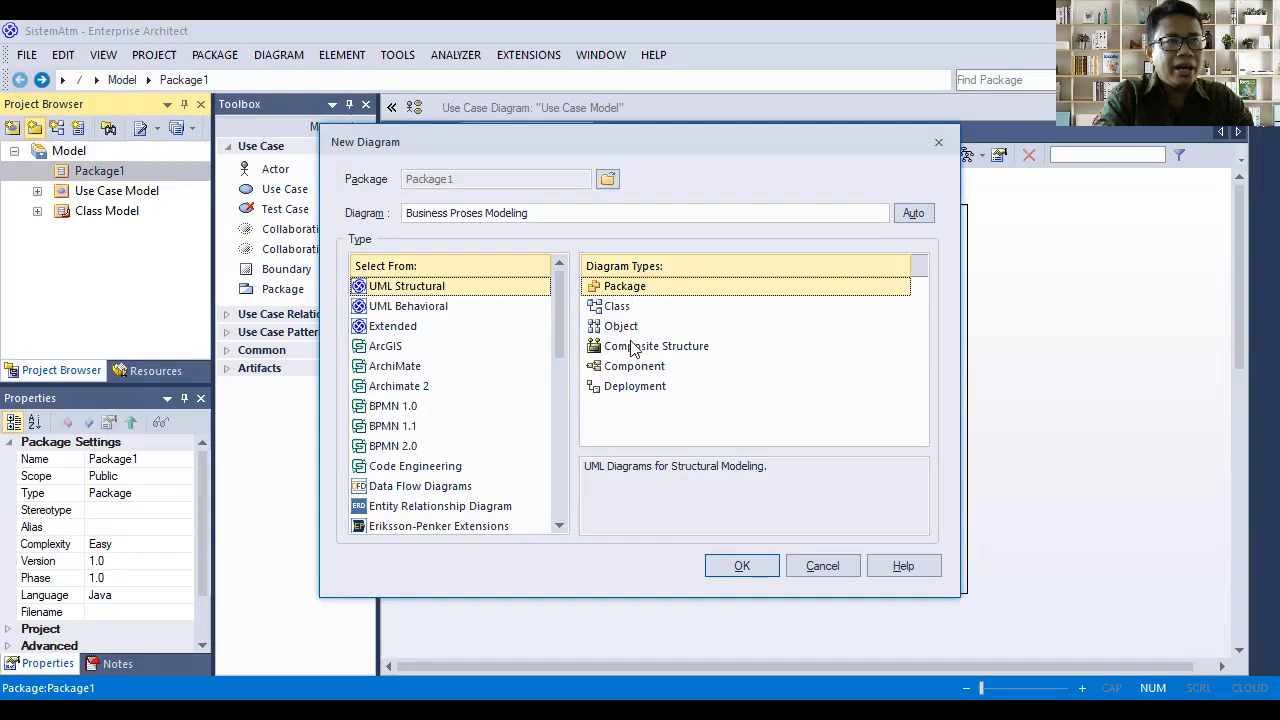
click(436, 312)
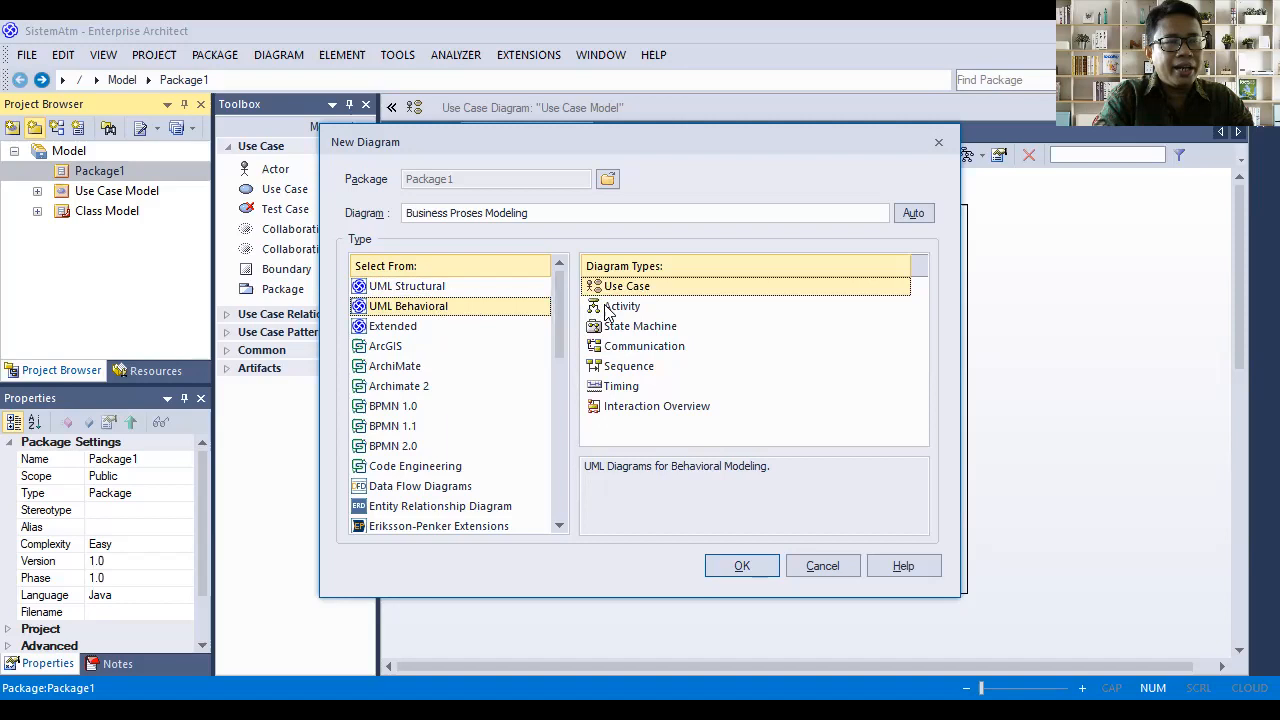
click(404, 287)
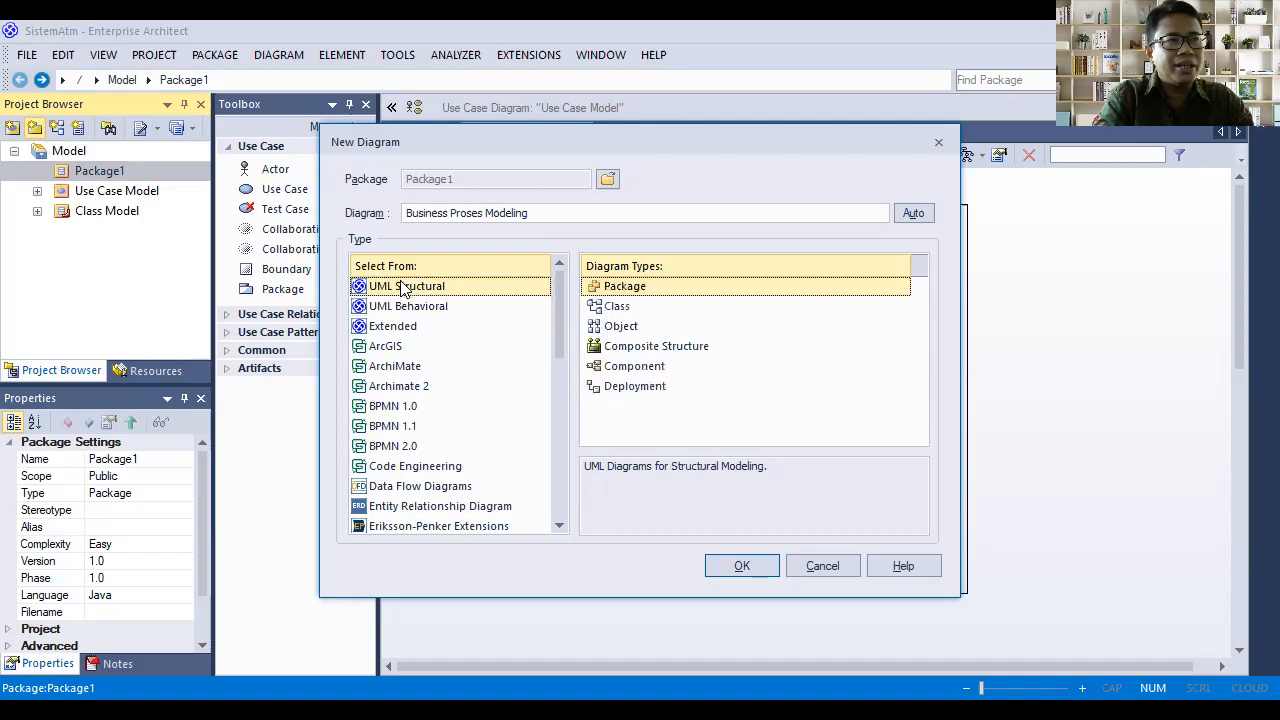
click(405, 308)
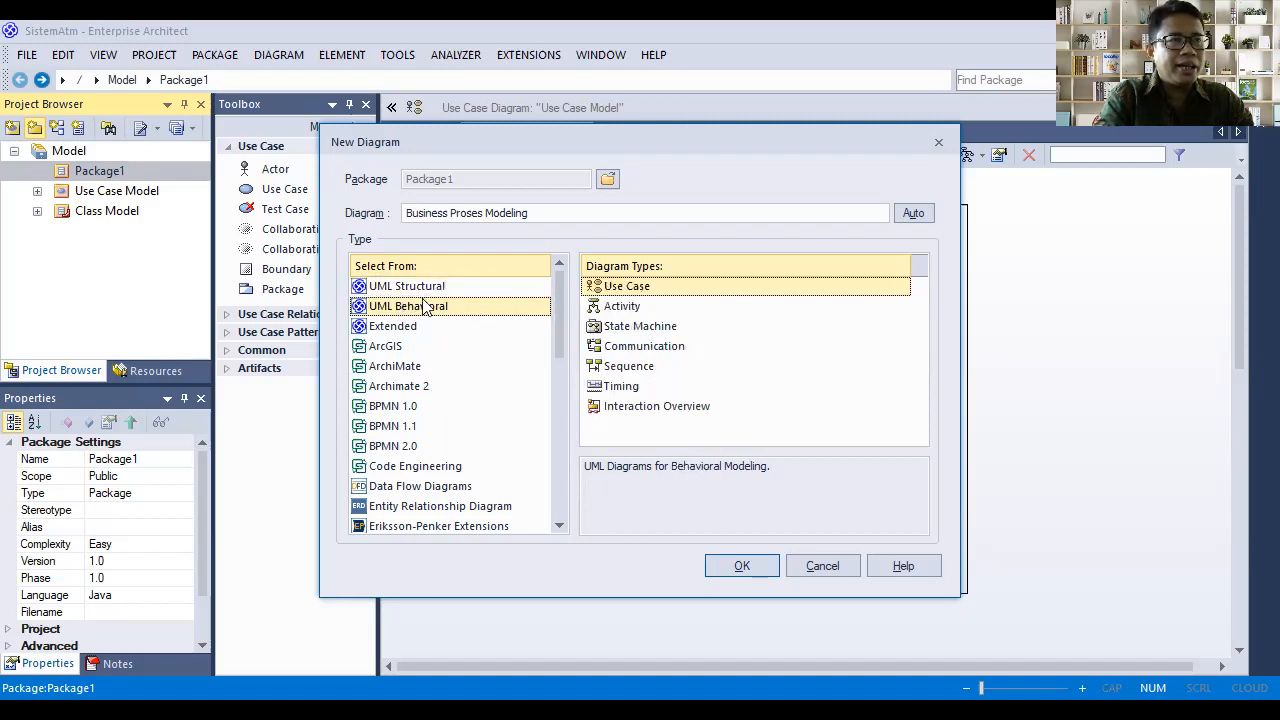
click(636, 310)
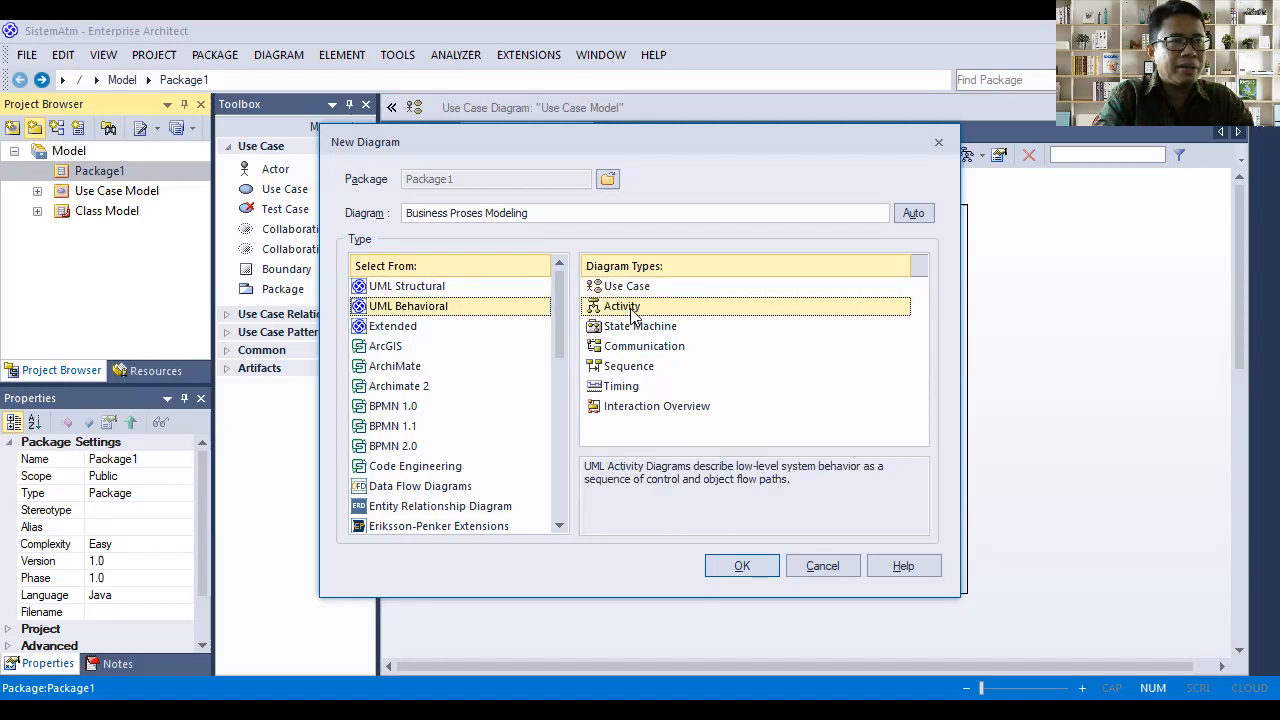
click(765, 568)
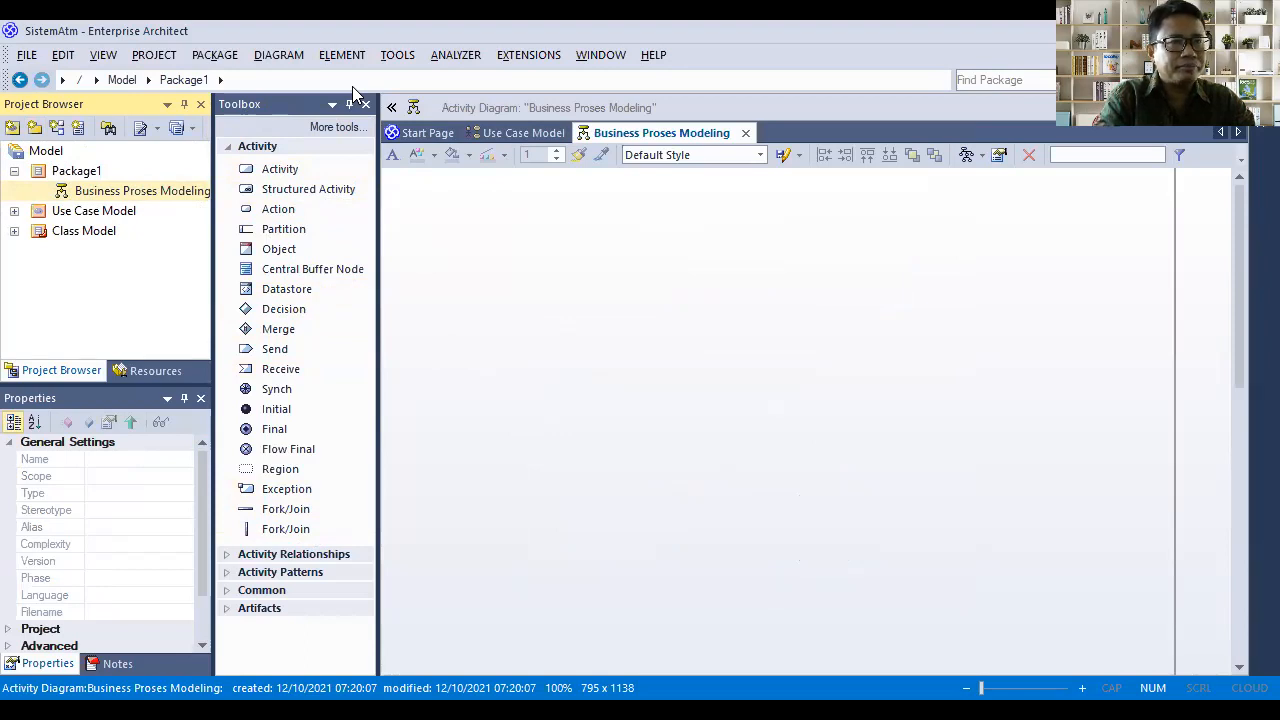
Consult the business process reference slide and add an Initial node named Mulai near the upper centre of the diagram
key(alt+Tab)
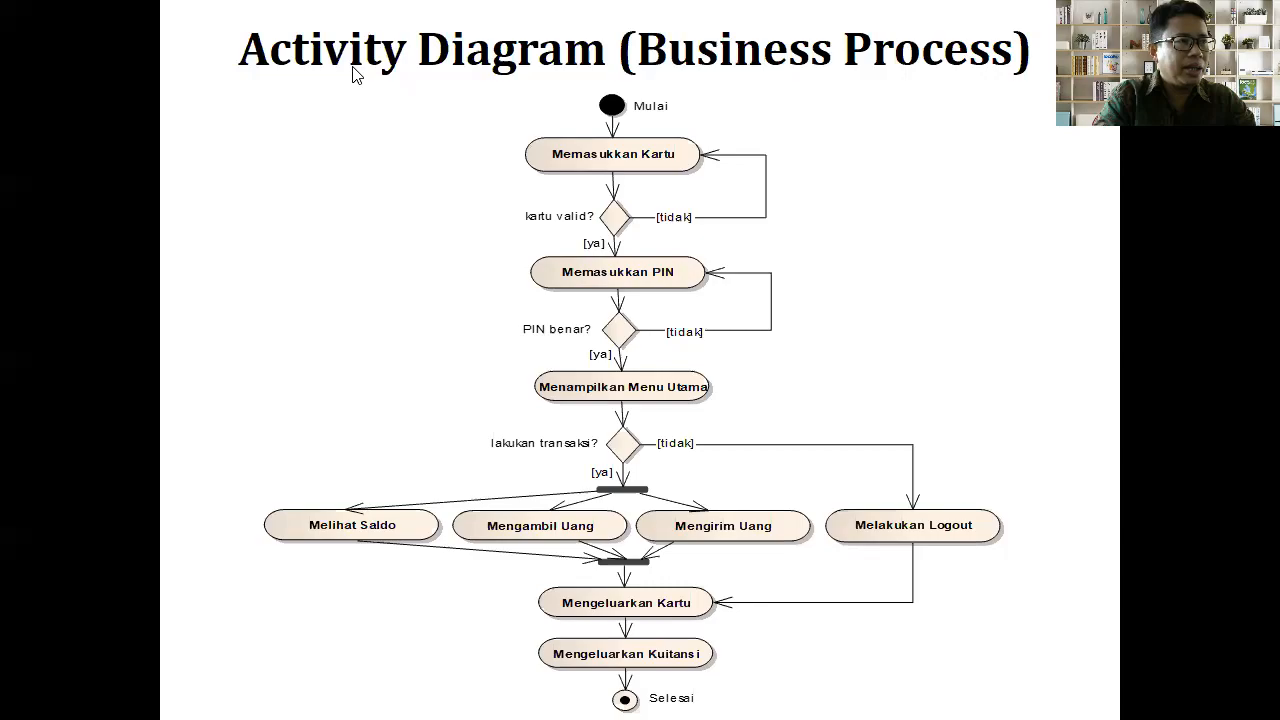
key(alt+Tab)
click(700, 193)
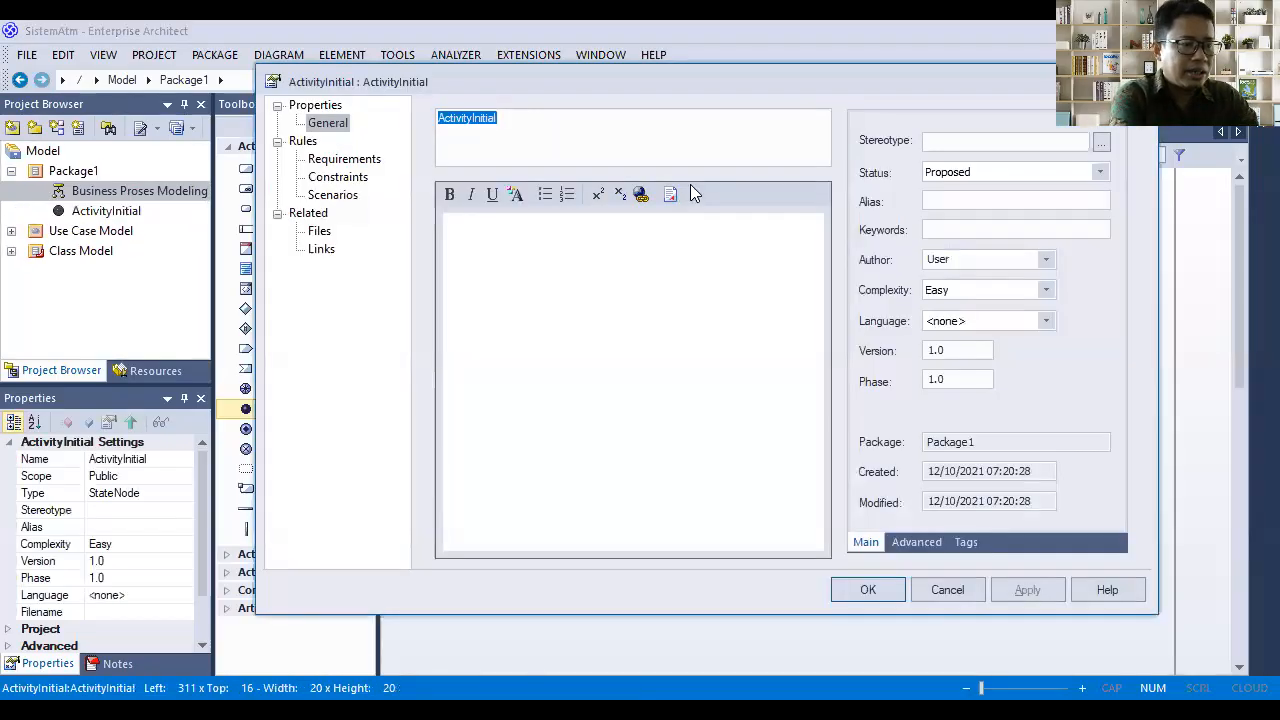
text(Mulai)
click(1046, 593)
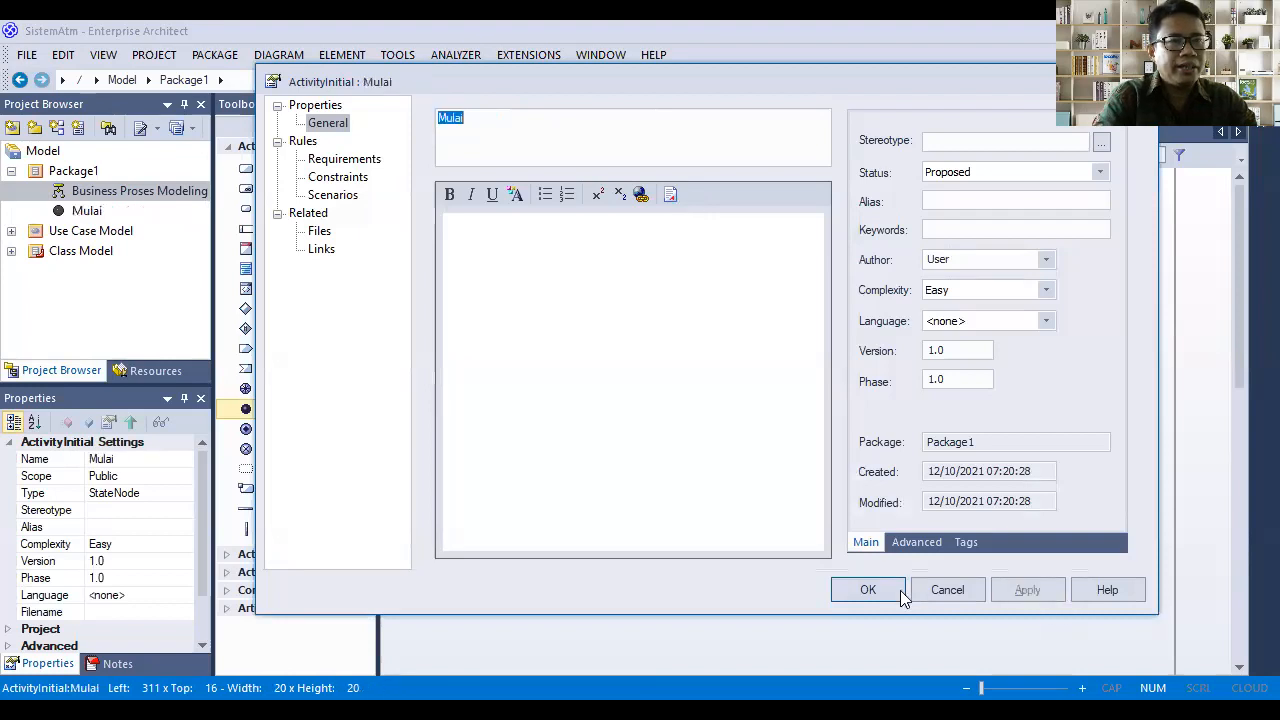
click(868, 590)
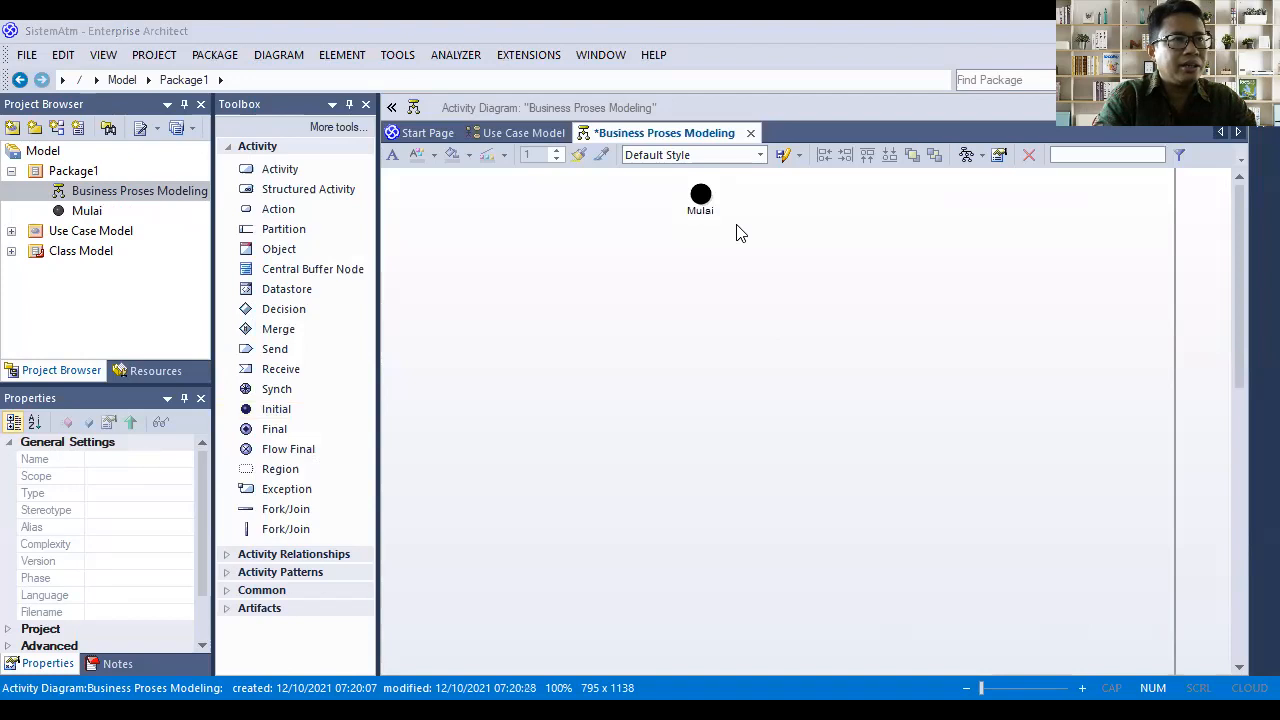
Add an activity named Memasukkan Kartu below Mulai, linked from it by a control flow
click(712, 198)
drag(731, 190, 702, 247)
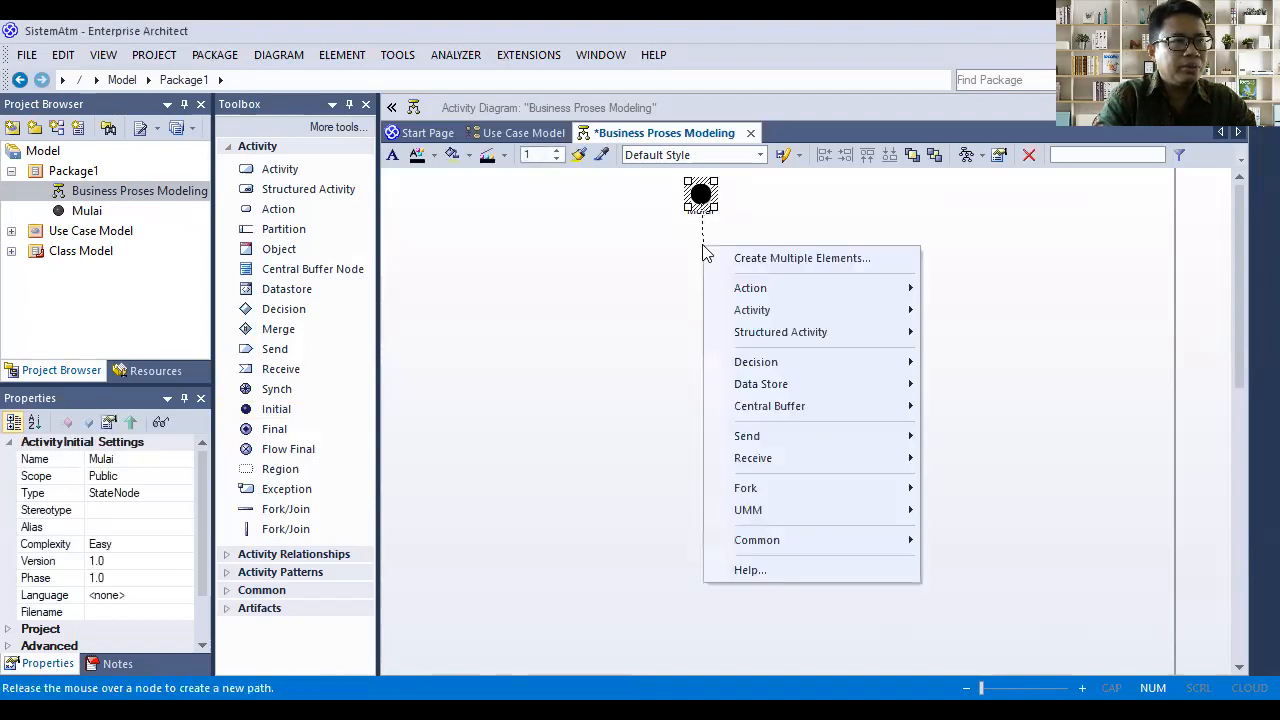
mouse_move(794, 292)
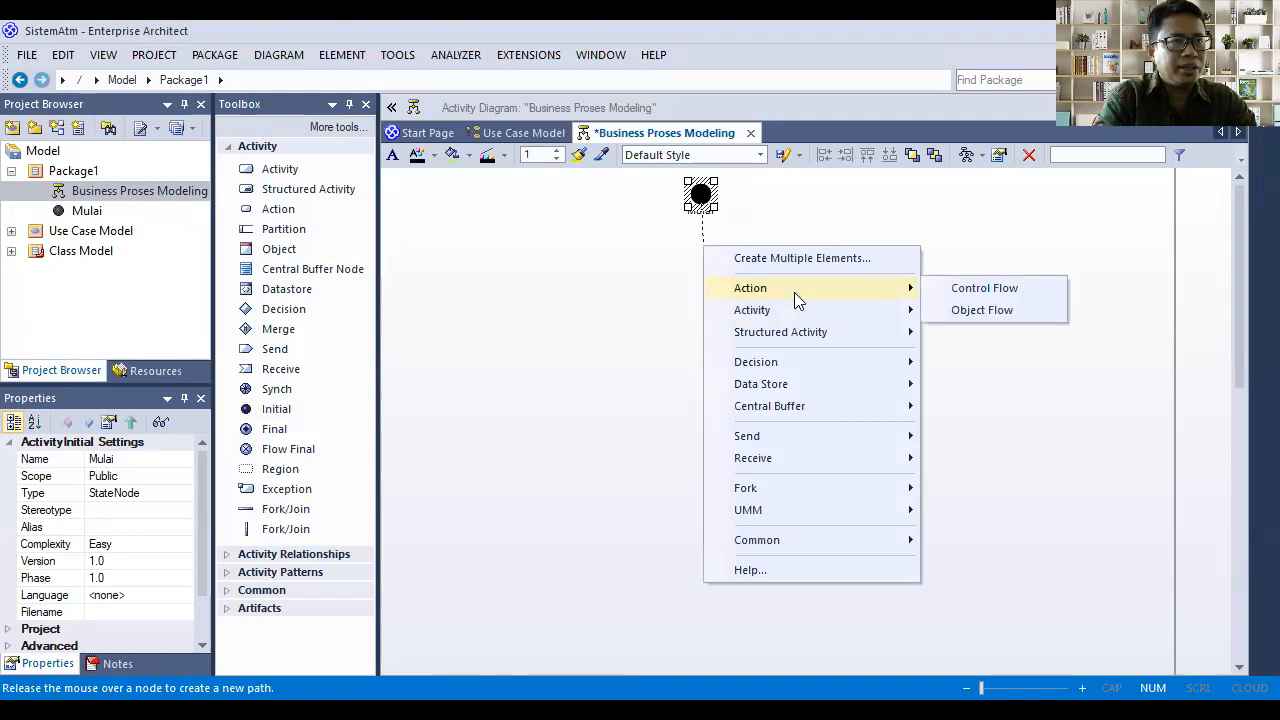
mouse_move(800, 318)
click(975, 311)
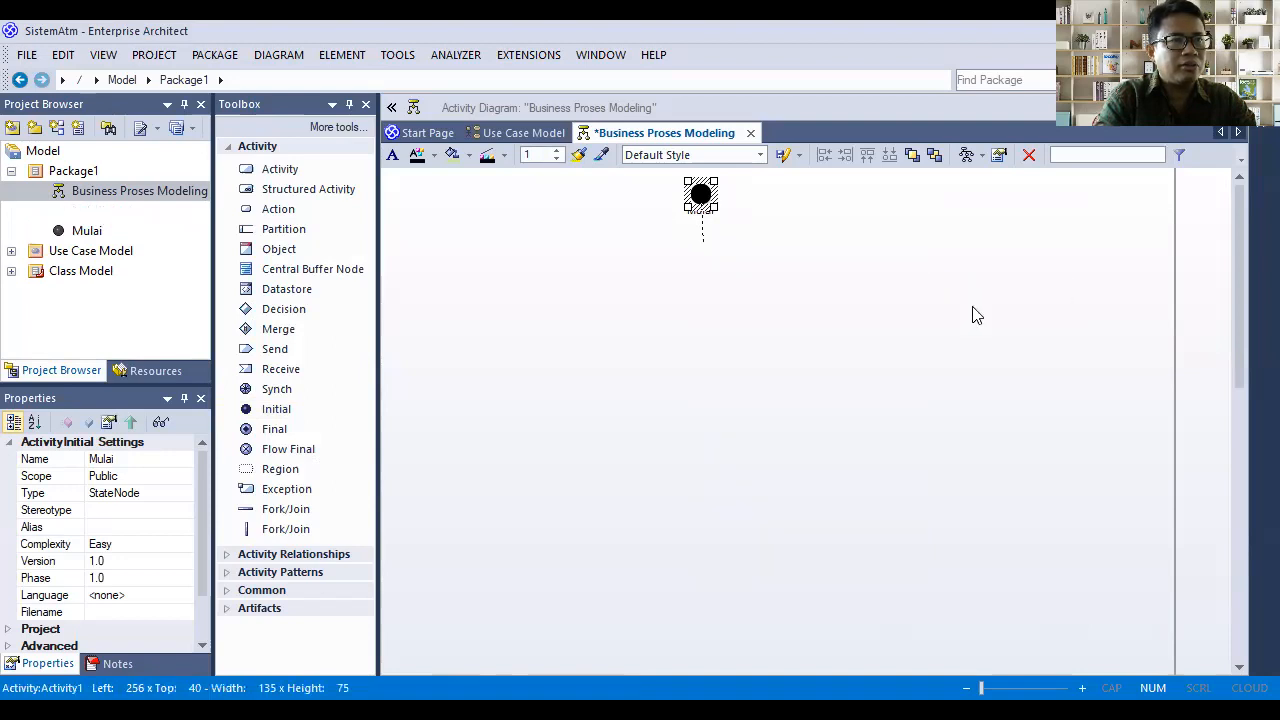
text(M)
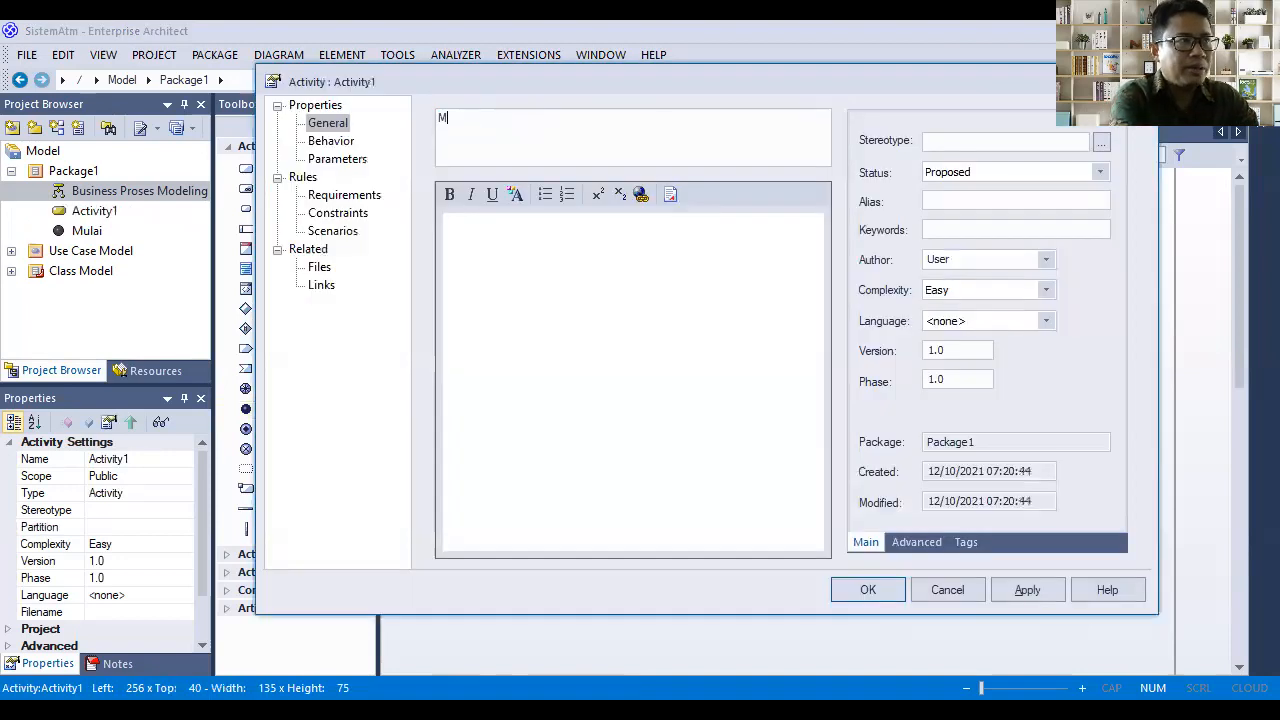
text(emasuk)
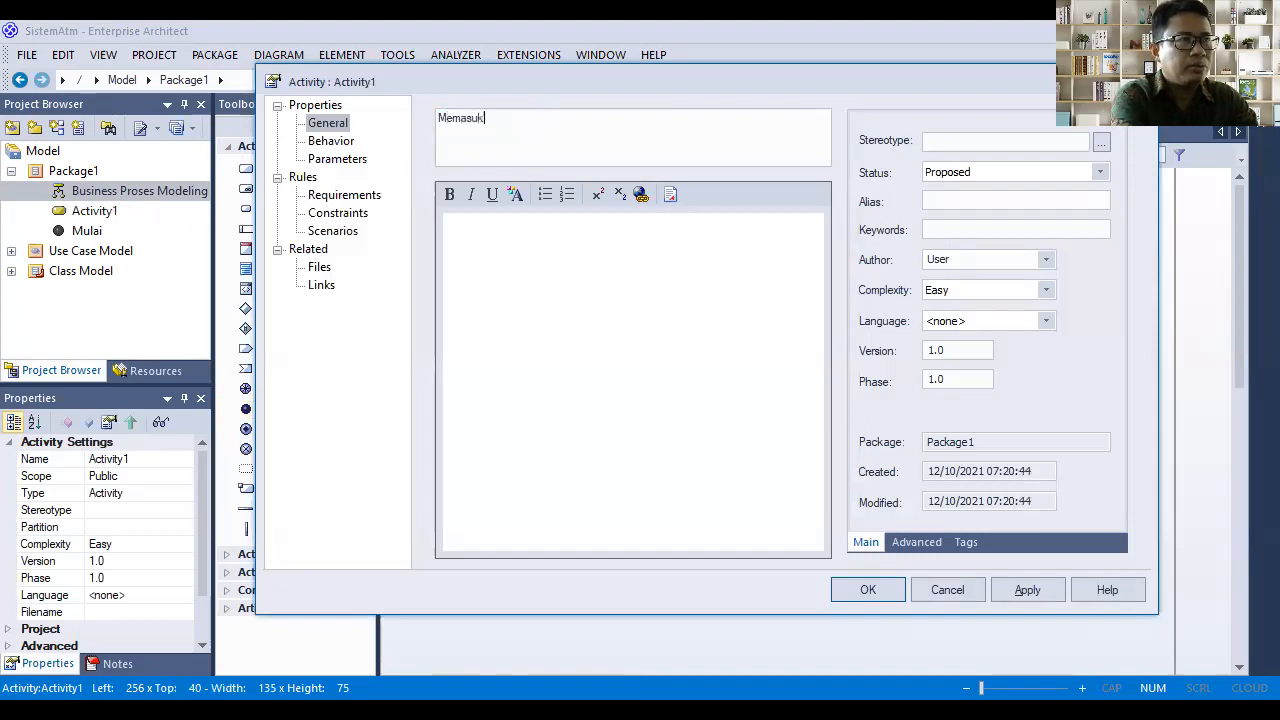
text(kan Kartu)
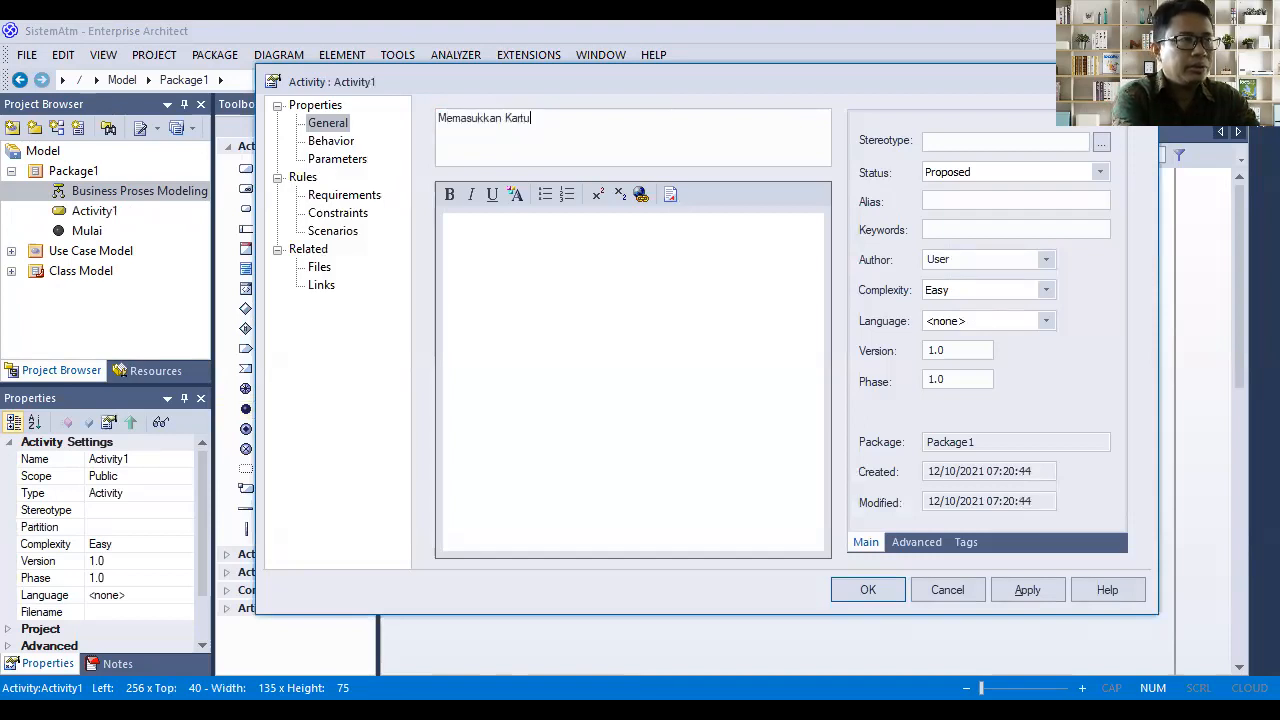
click(1027, 589)
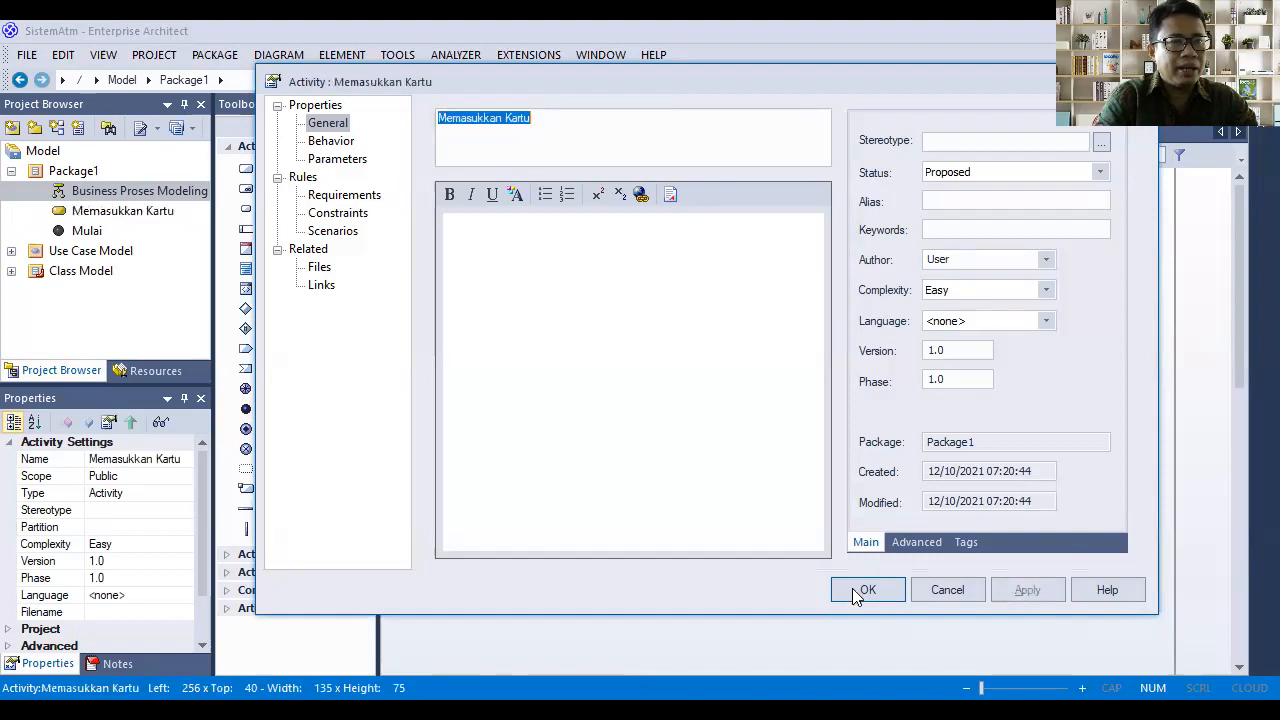
click(860, 589)
Shrink the Memasukkan Kartu activity's height from above and below so it fits compactly around its name beneath Mulai
drag(702, 204, 702, 230)
drag(703, 285, 703, 268)
click(857, 318)
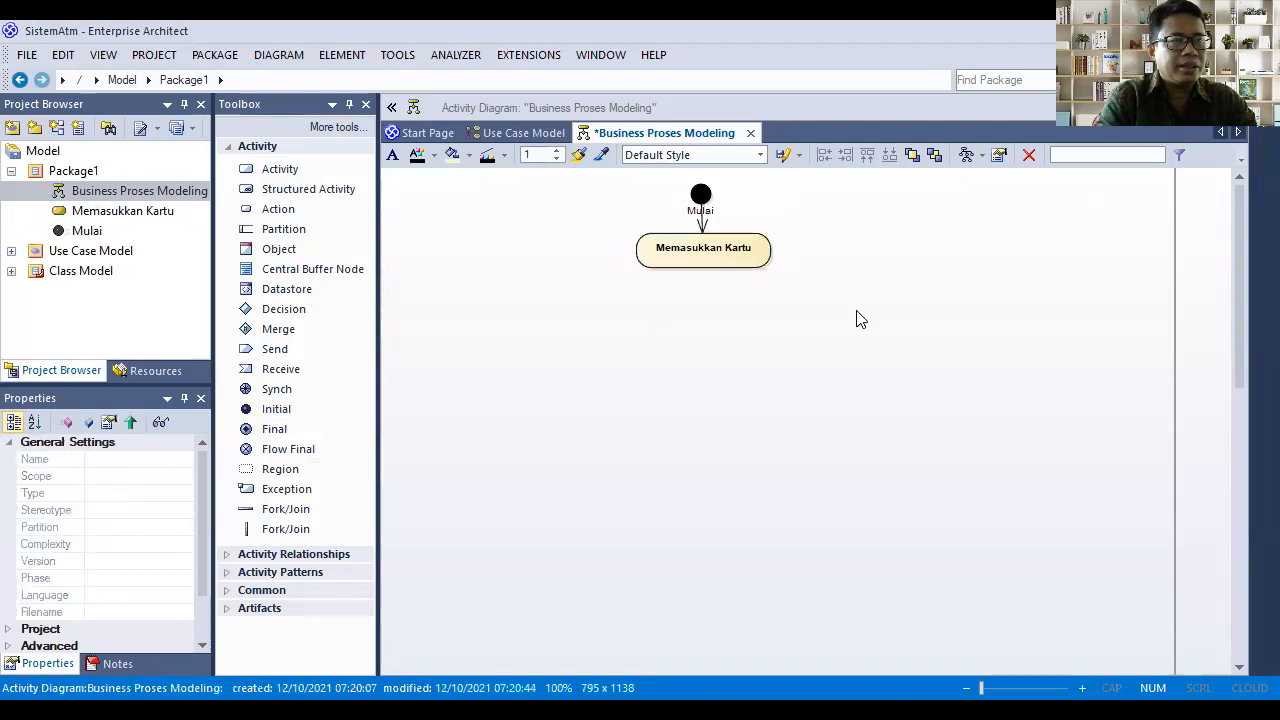
Add a decision named "kartu valid?" below Memasukkan Kartu, linked from it by a control flow
click(769, 245)
drag(790, 237, 704, 310)
mouse_move(804, 136)
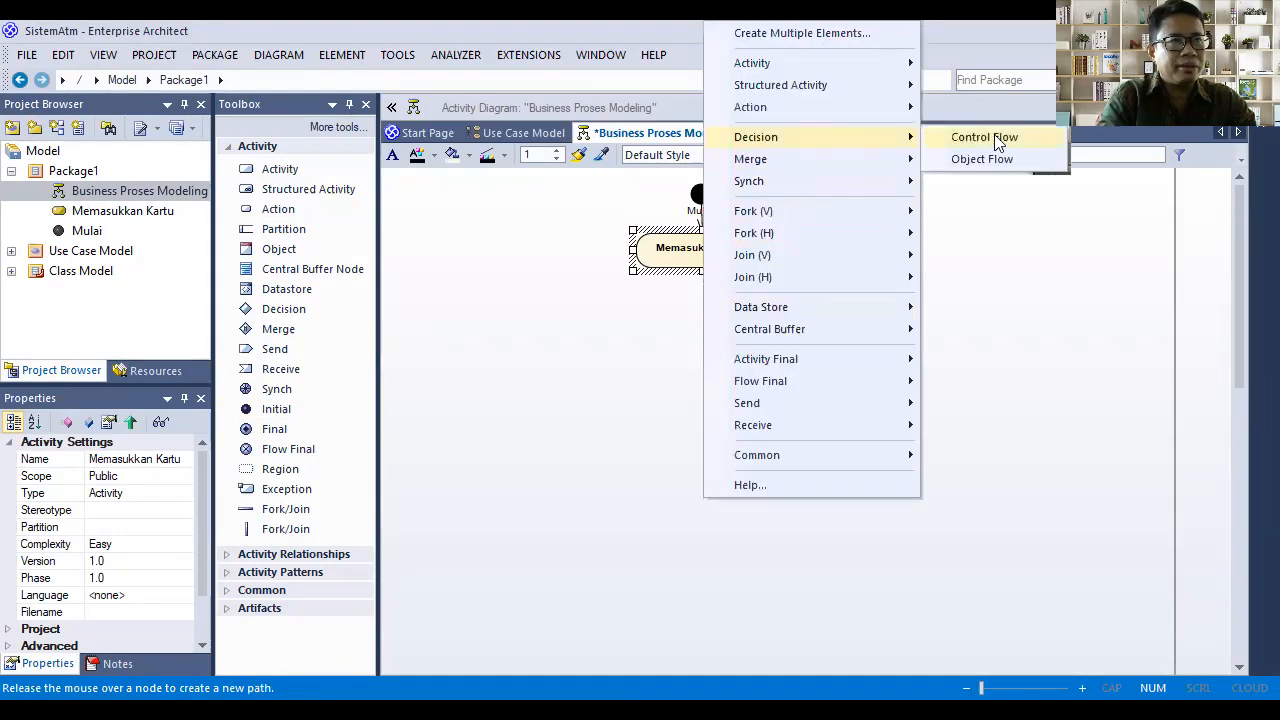
click(992, 137)
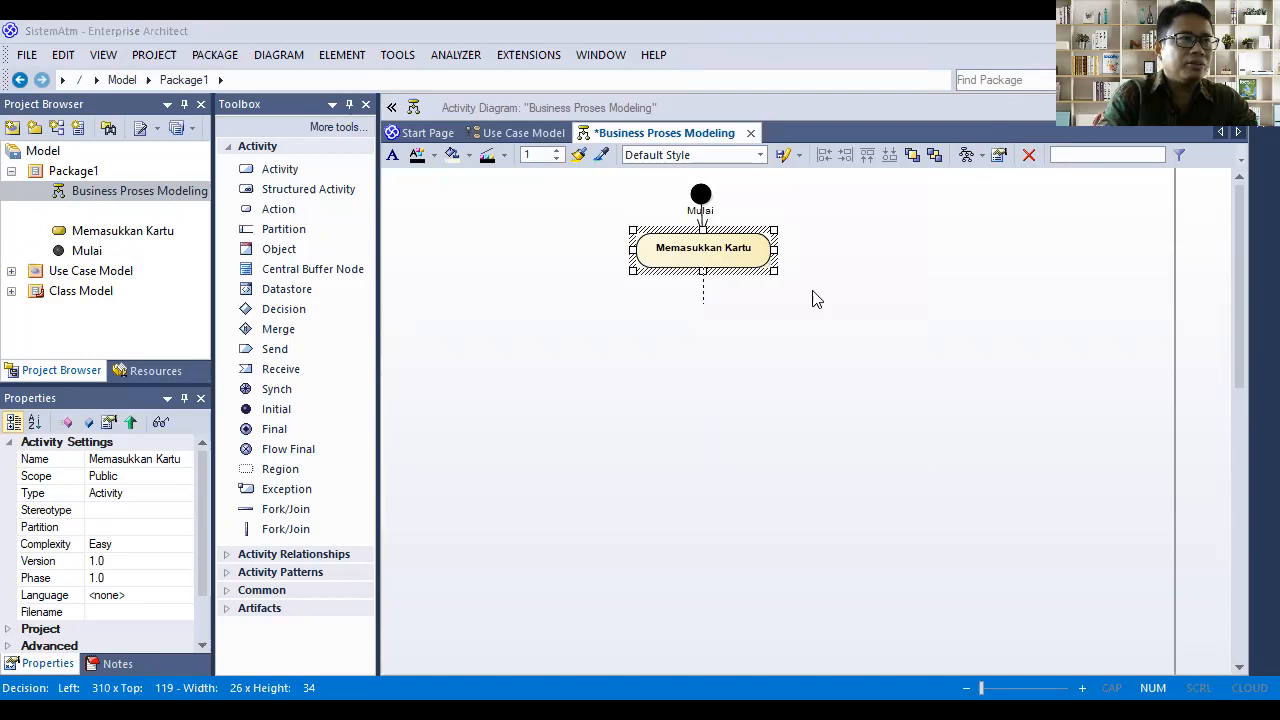
text(kar)
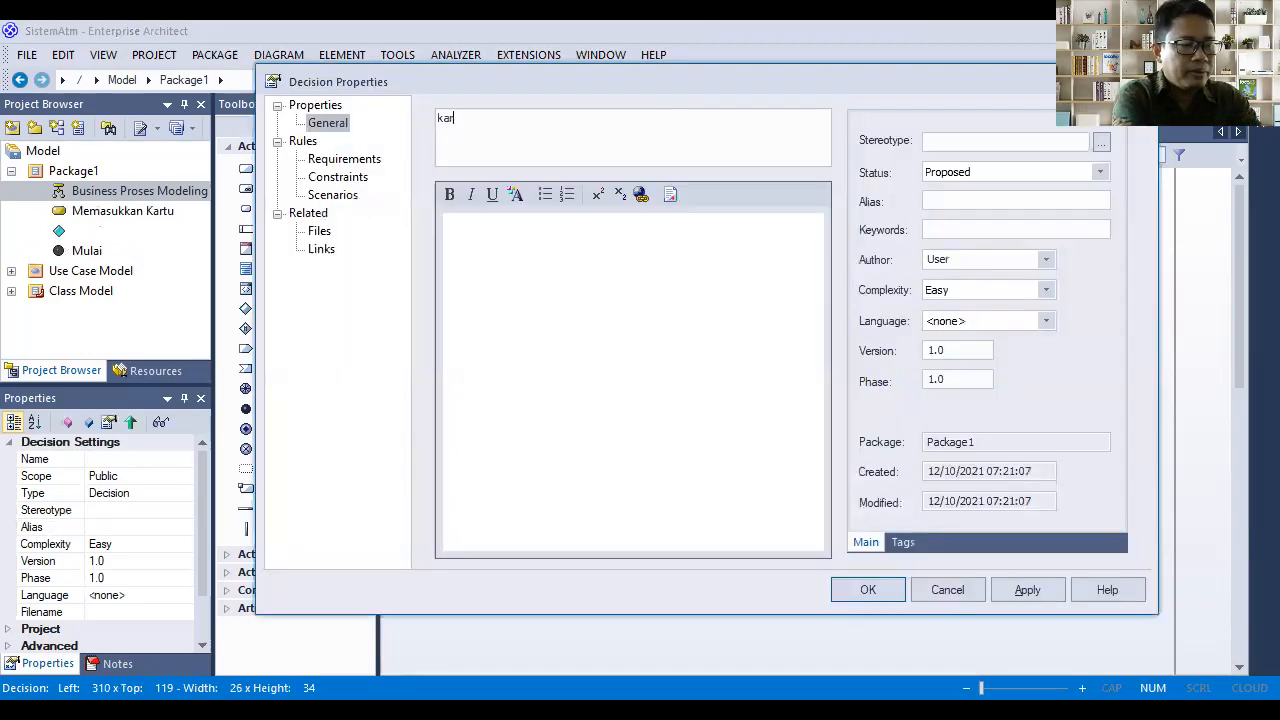
text(tu valid?)
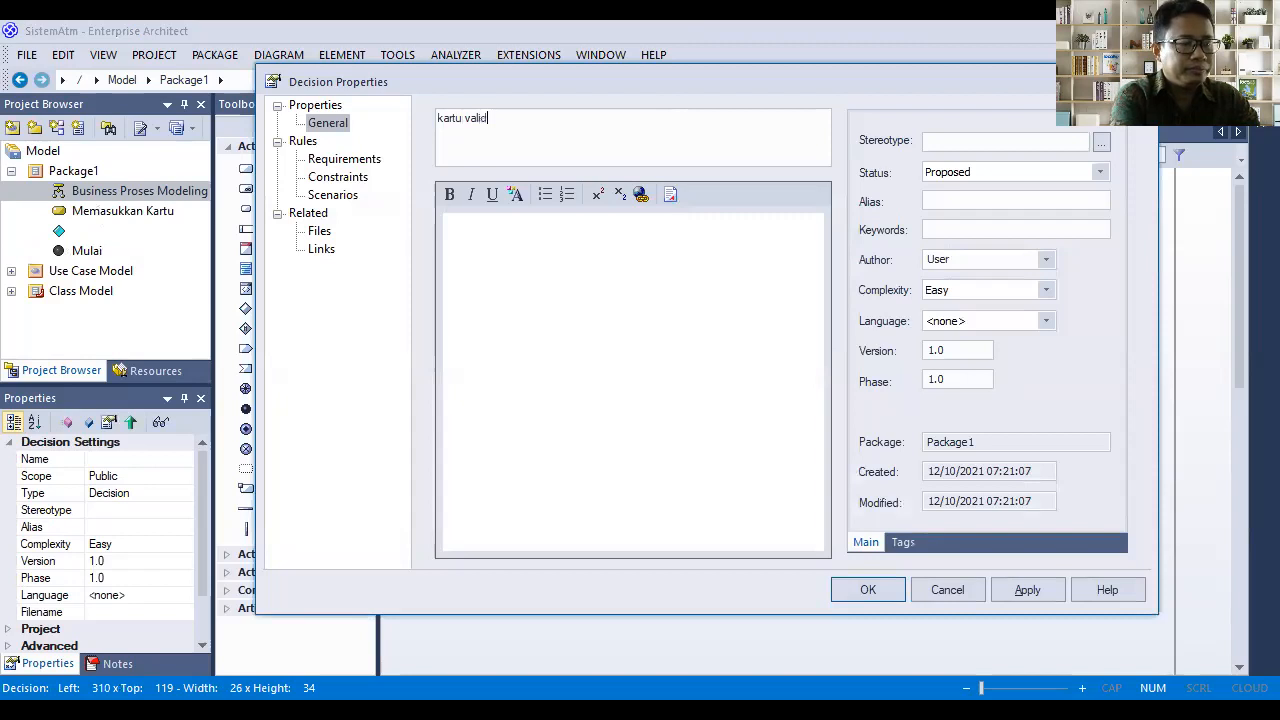
click(1046, 589)
click(868, 590)
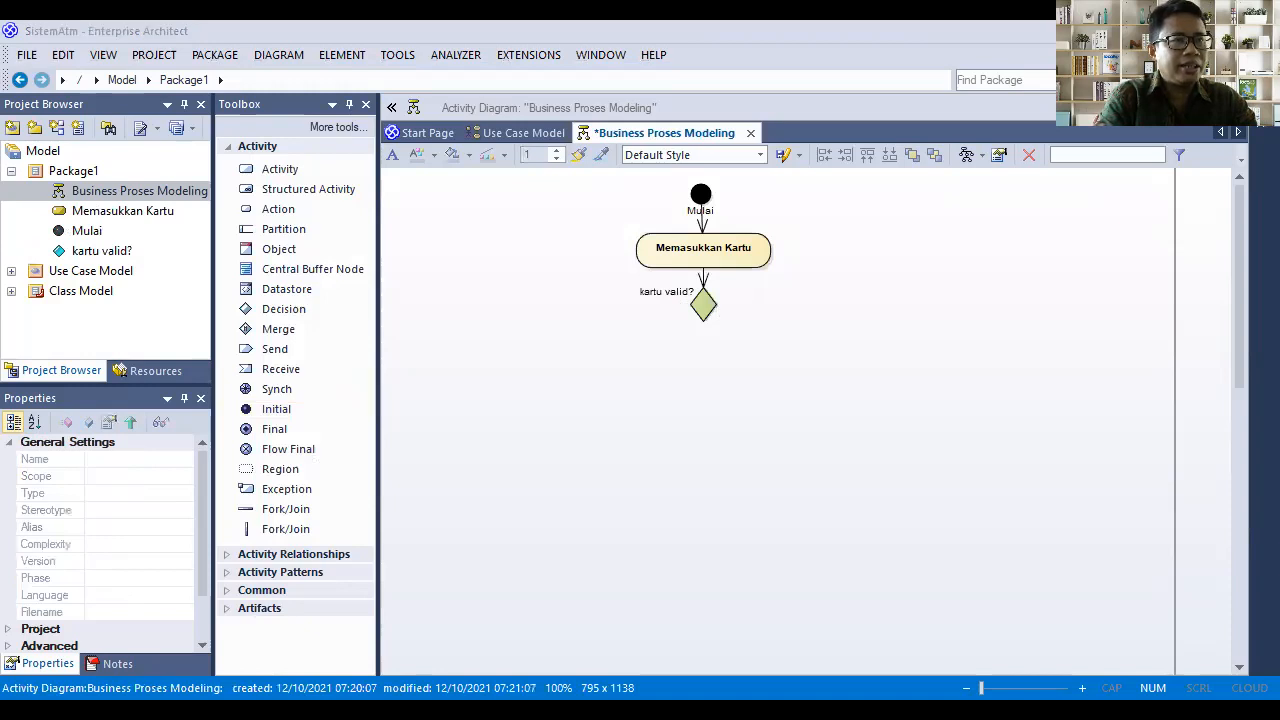
Add an activity named Memasukkan Pin below the "kartu valid?" decision, linked from it by a control flow
click(708, 305)
drag(740, 296, 704, 352)
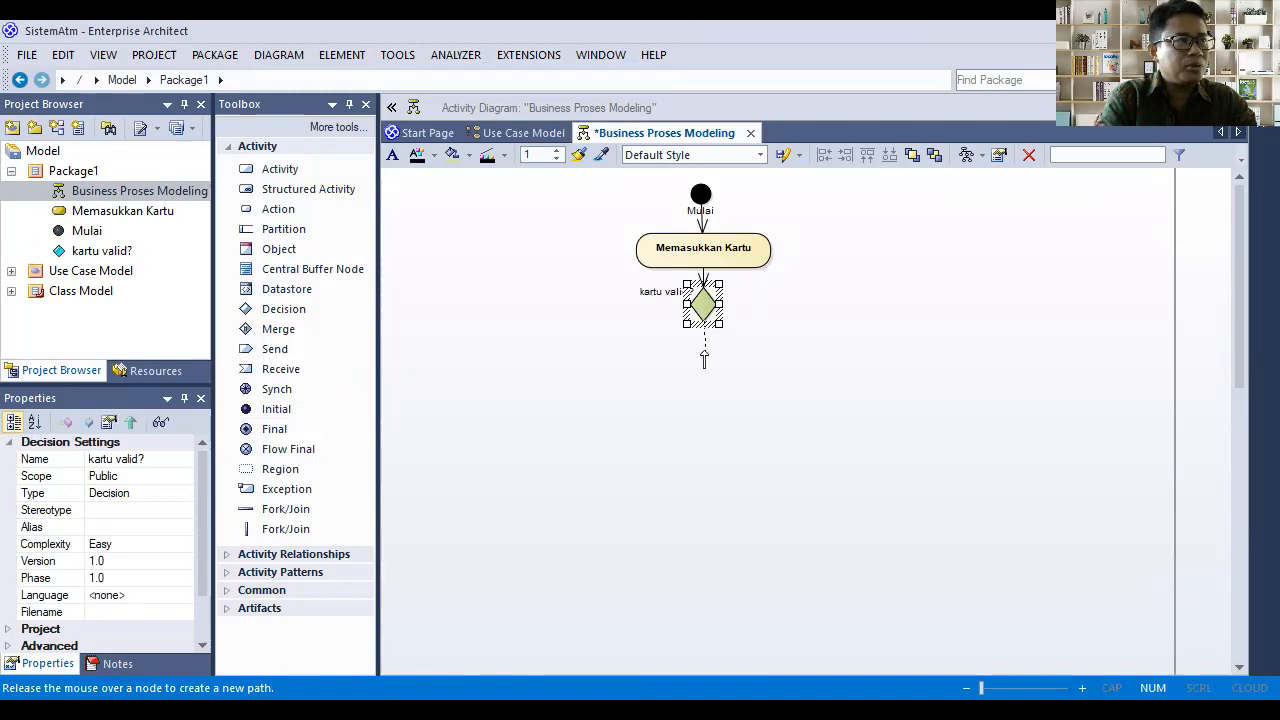
drag(704, 352, 704, 354)
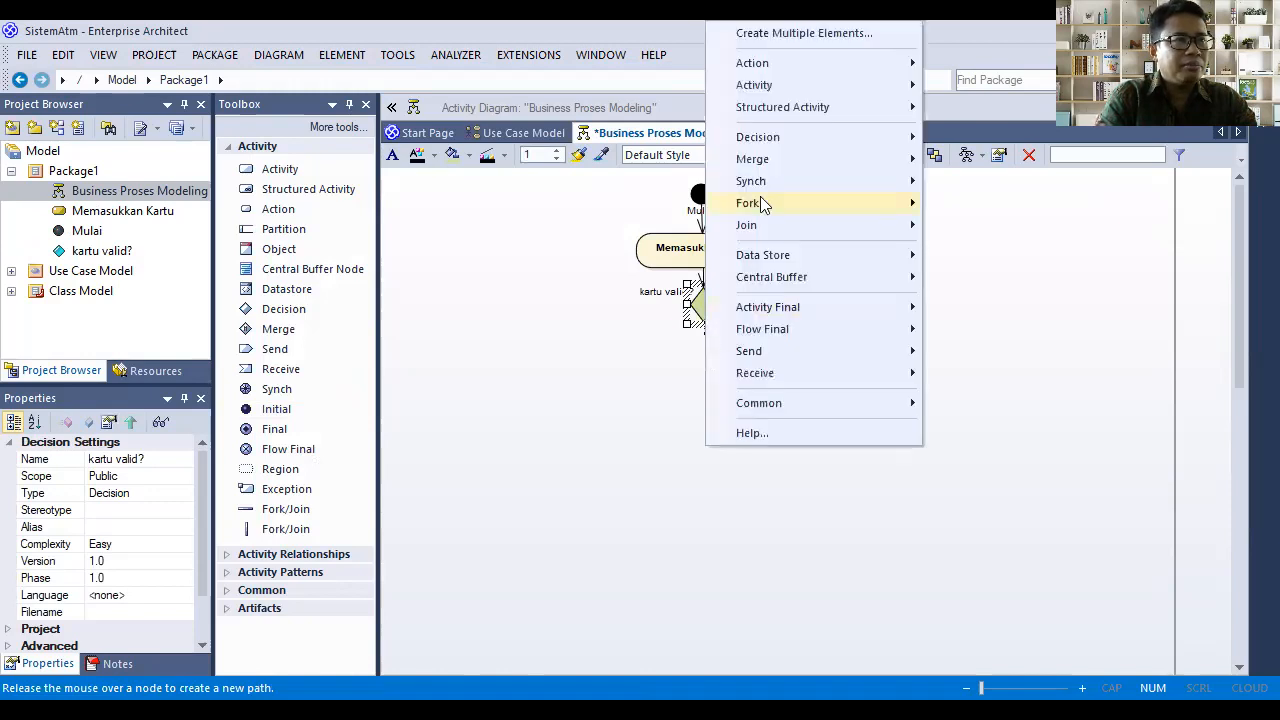
mouse_move(777, 186)
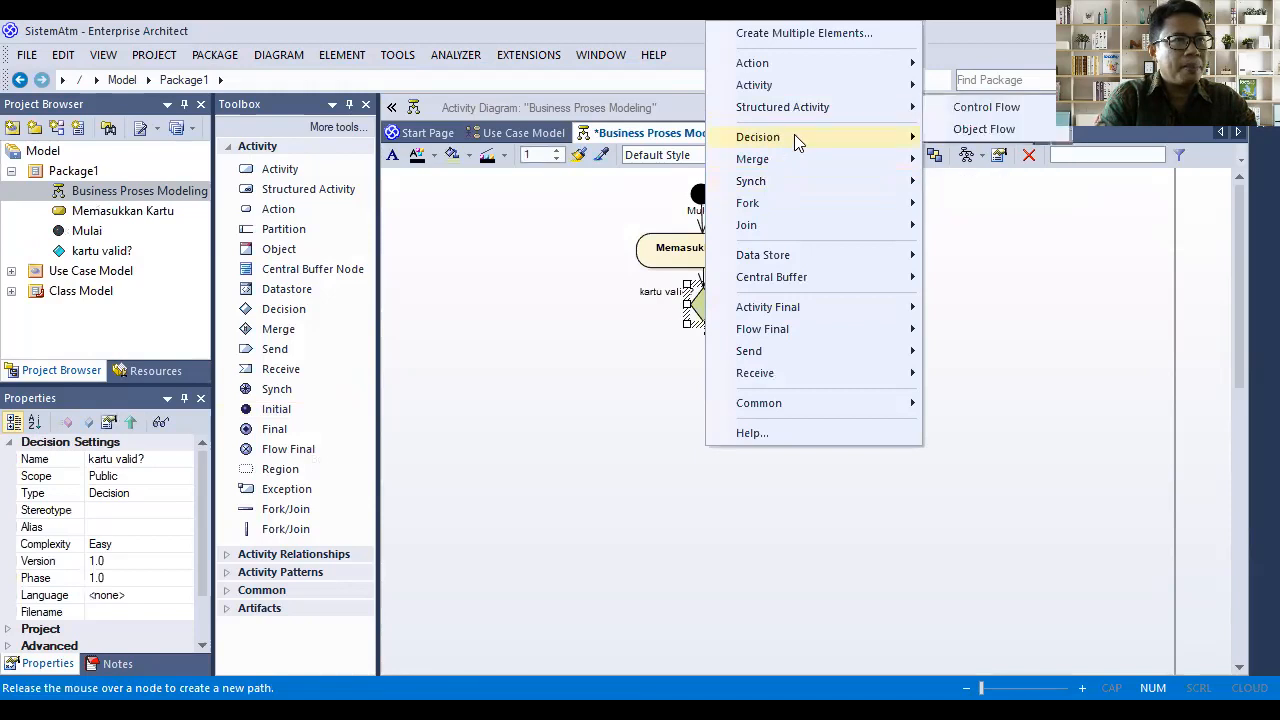
mouse_move(794, 88)
click(962, 88)
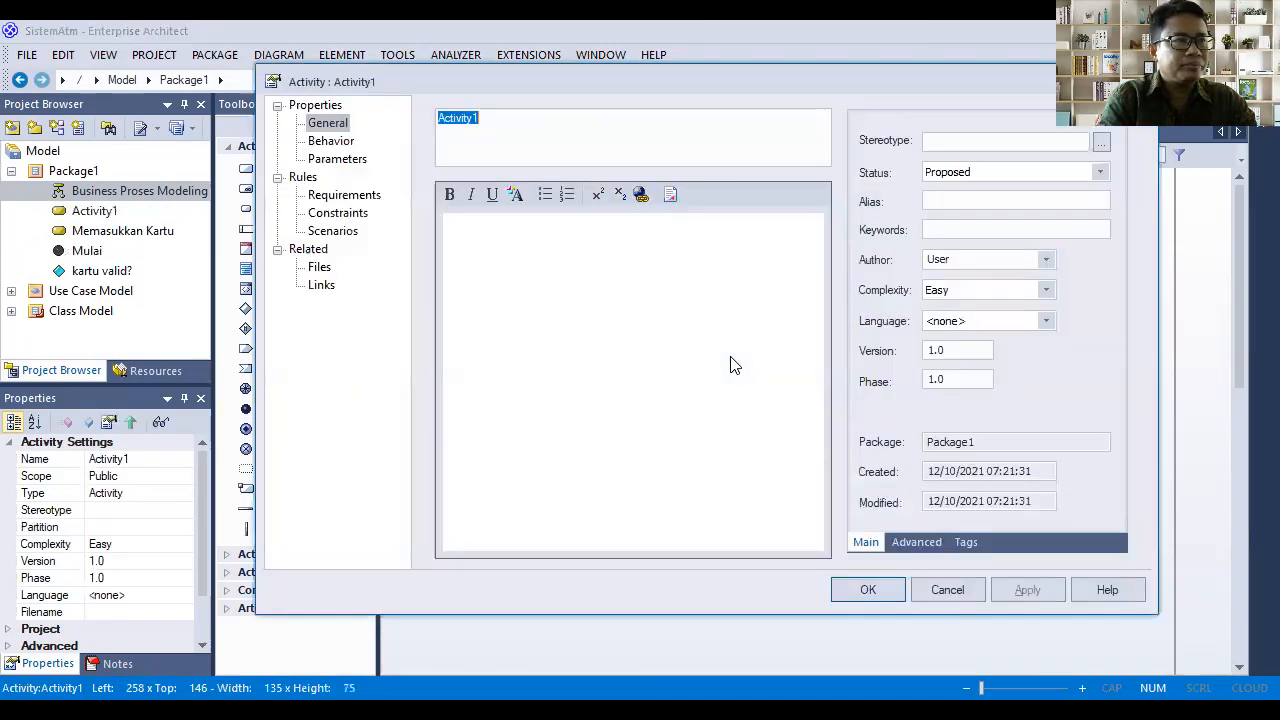
text(Memasukkan Pin)
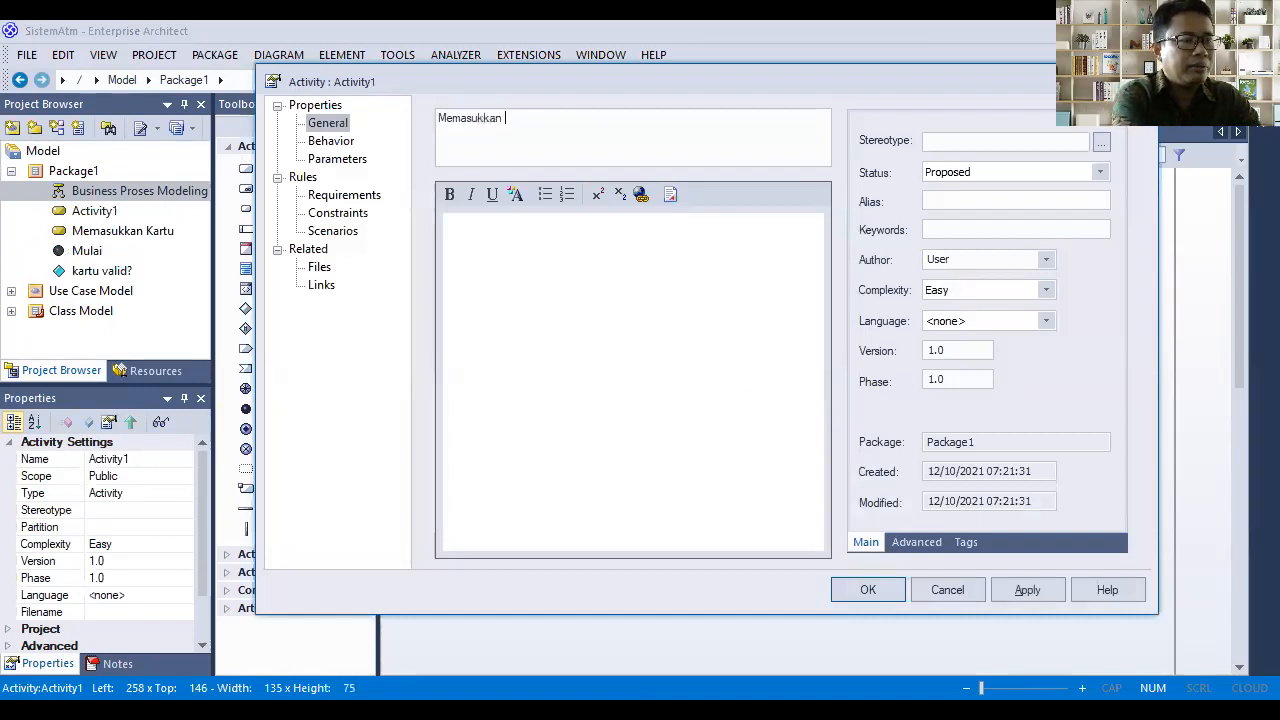
click(1030, 590)
click(904, 592)
Shrink the Memasukkan Pin activity to match Memasukkan Kartu and shift the "kartu valid?" decision midway between the two activities
click(714, 458)
drag(702, 358, 730, 375)
click(771, 299)
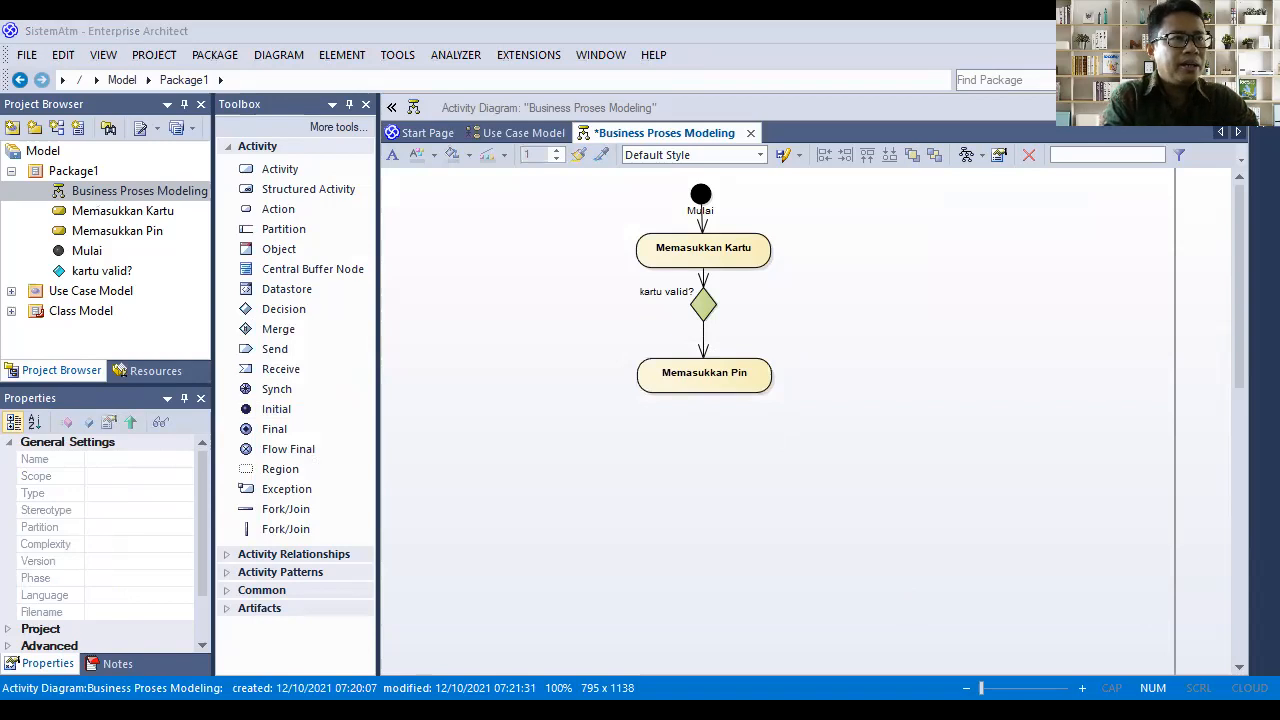
drag(703, 301, 704, 309)
click(805, 321)
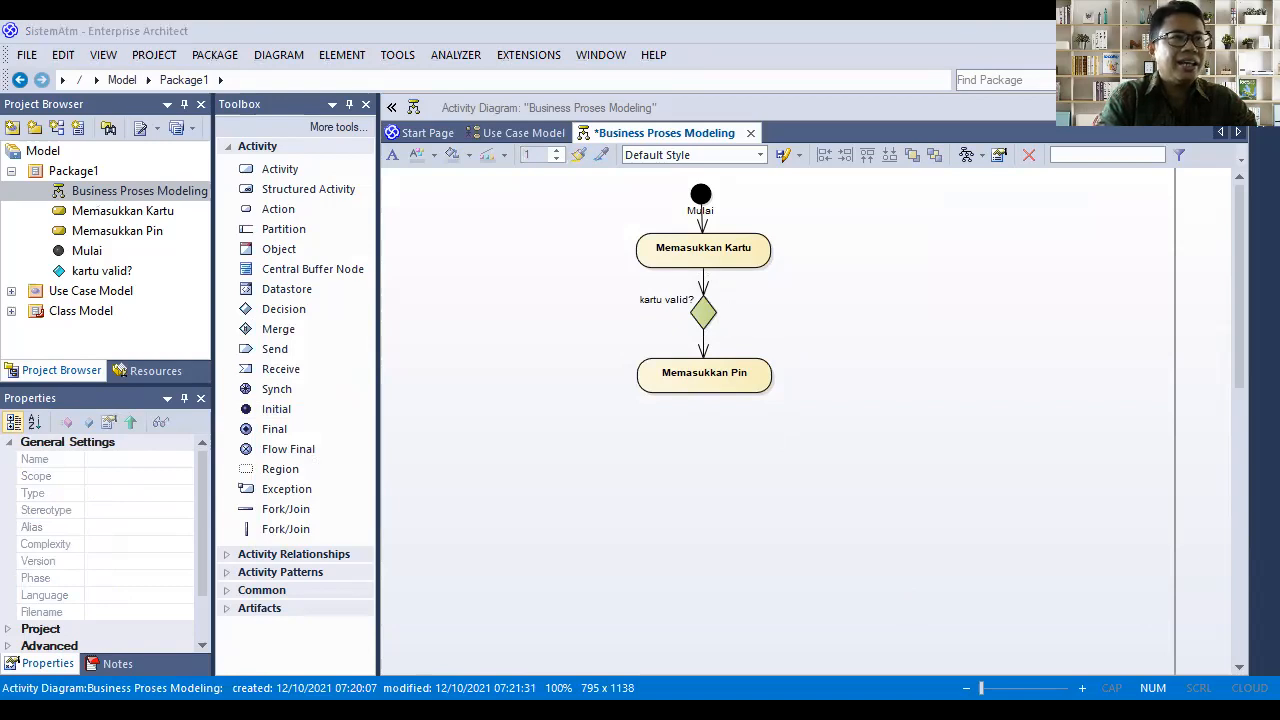
Name the control flow from the "kartu valid?" decision to Memasukkan Pin "ya"
double_click(705, 345)
text(ya)
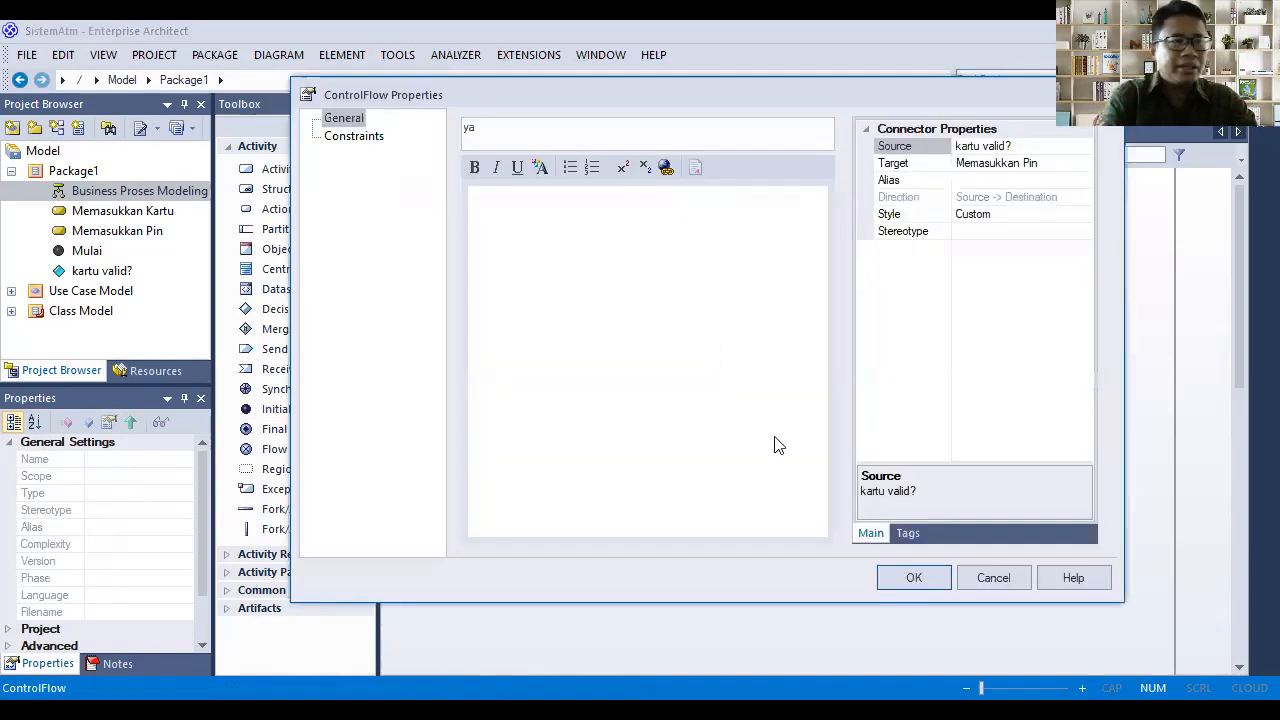
click(932, 576)
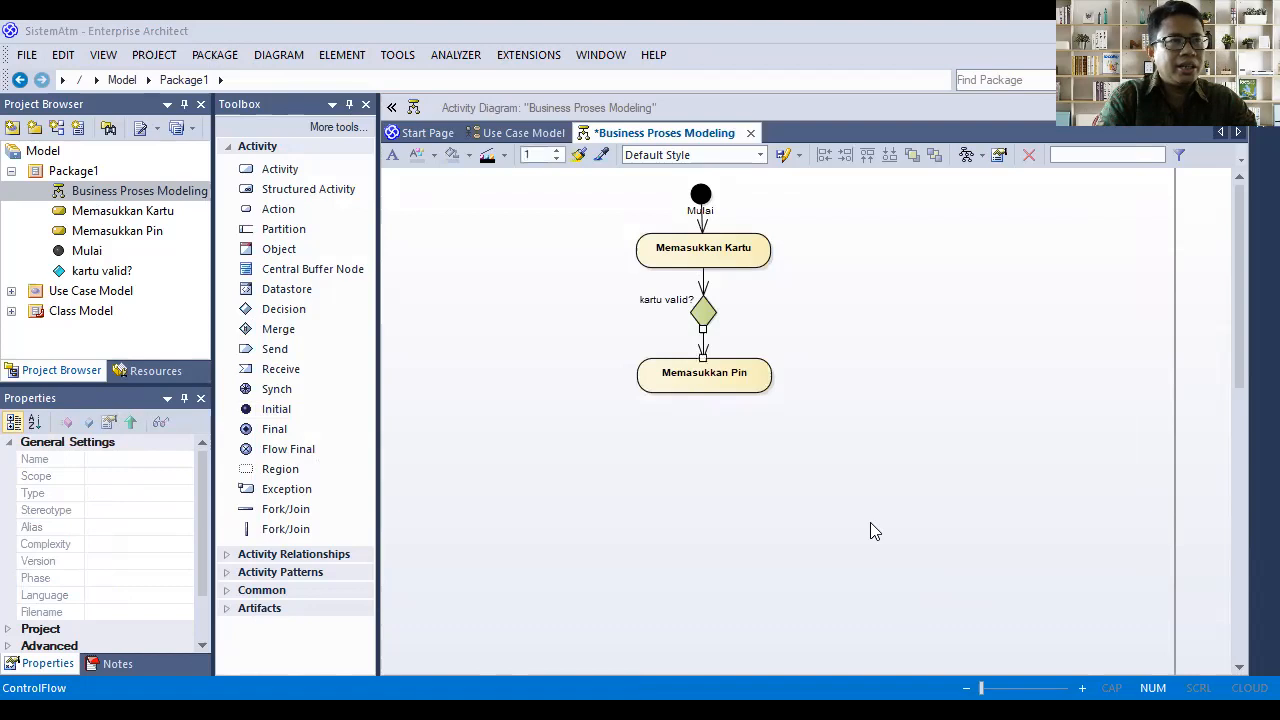
click(708, 318)
drag(735, 299, 768, 260)
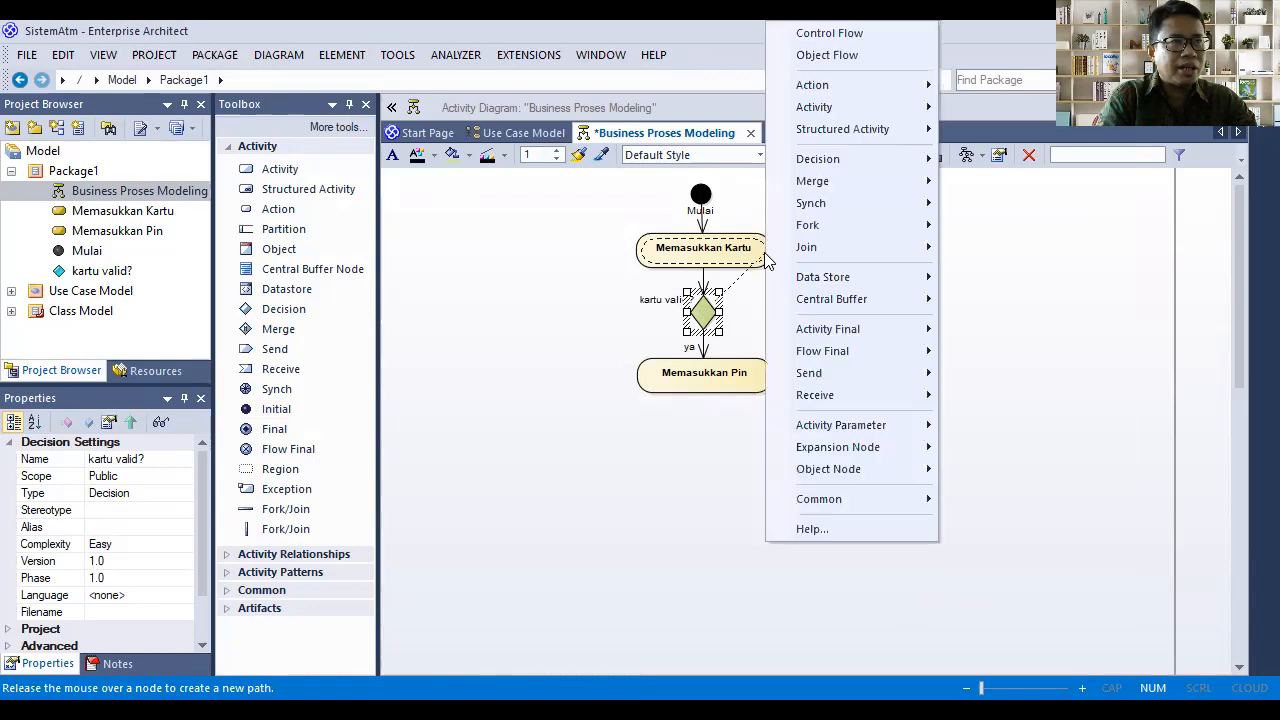
click(843, 60)
click(708, 292)
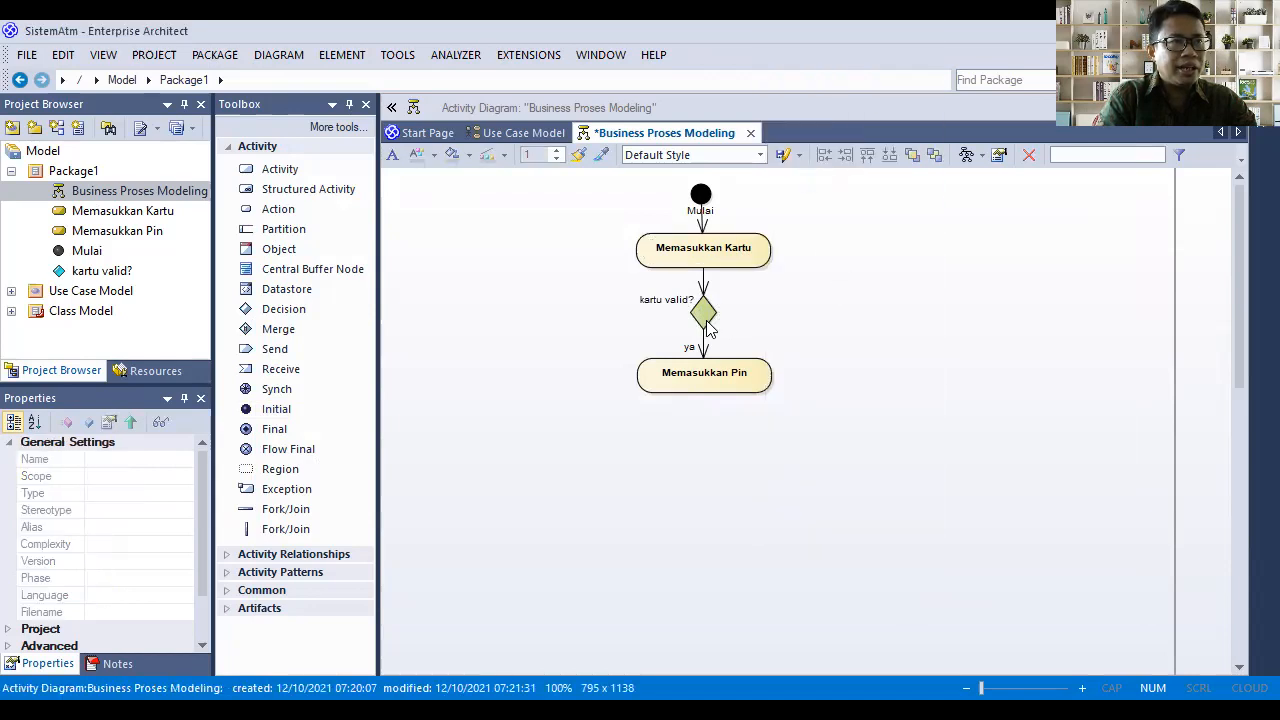
click(708, 289)
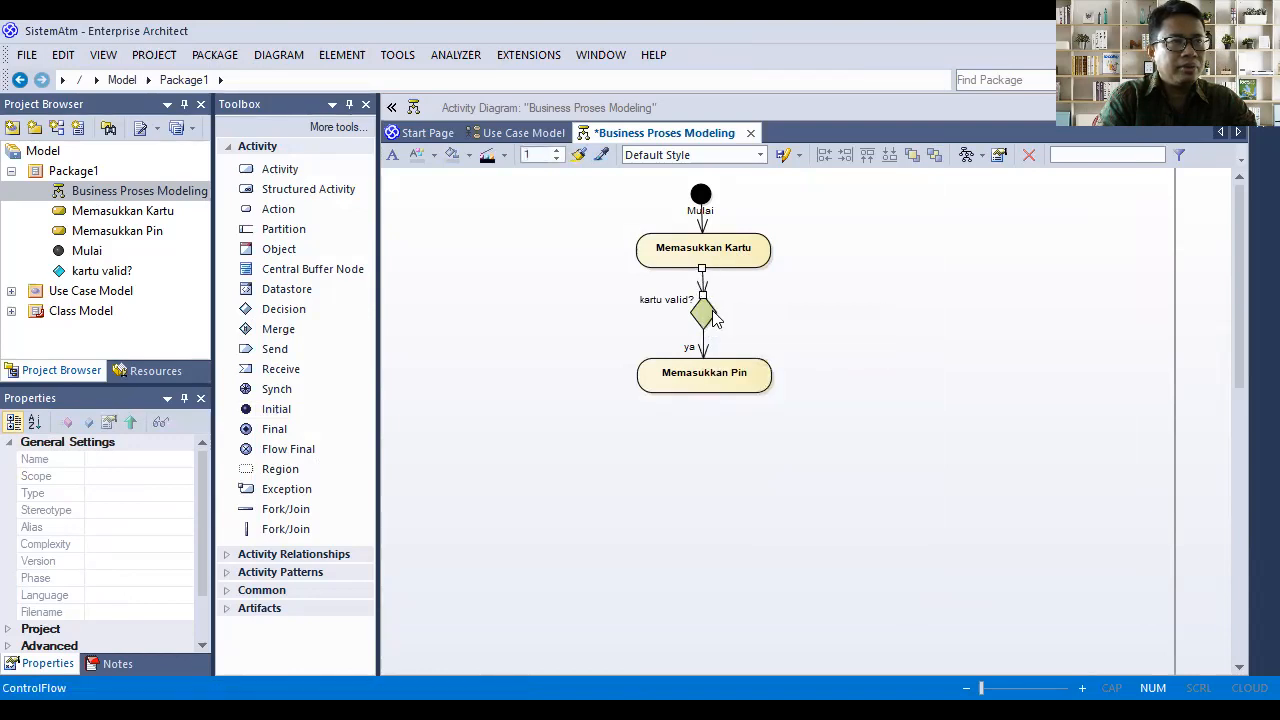
Add a control flow from the "kartu valid?" decision back to Memasukkan Kartu, shifting the downward flow's start sideways to separate the two lines
click(709, 315)
drag(732, 297, 740, 260)
click(801, 33)
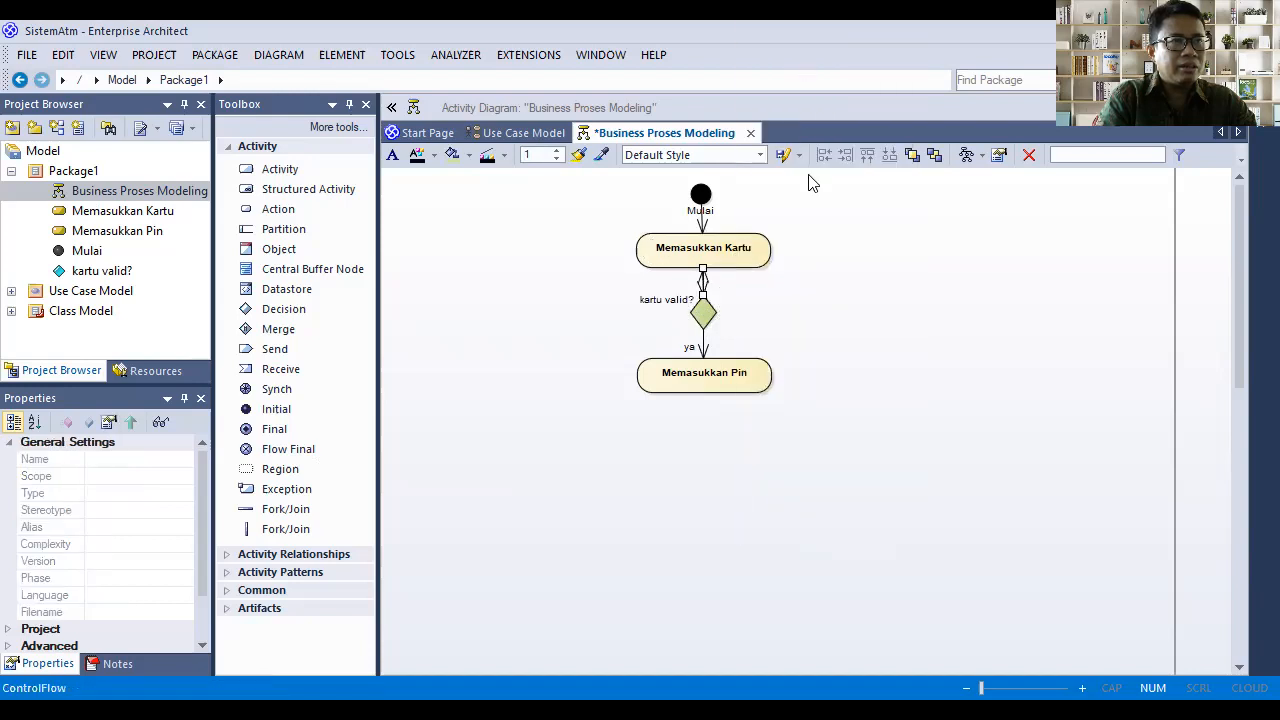
click(716, 286)
drag(716, 280, 722, 279)
click(763, 313)
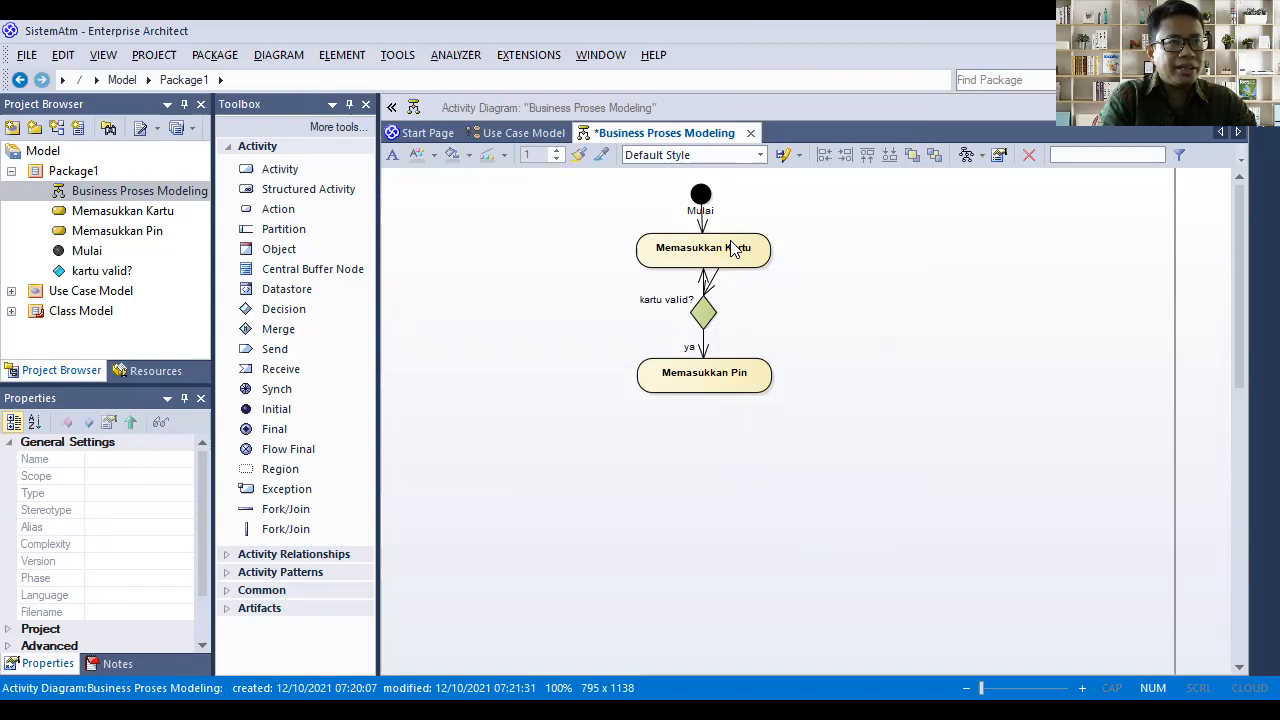
Check the return flow's routing on the reference slide and set its line style to Tree Style - Horizontal
key(alt+Tab)
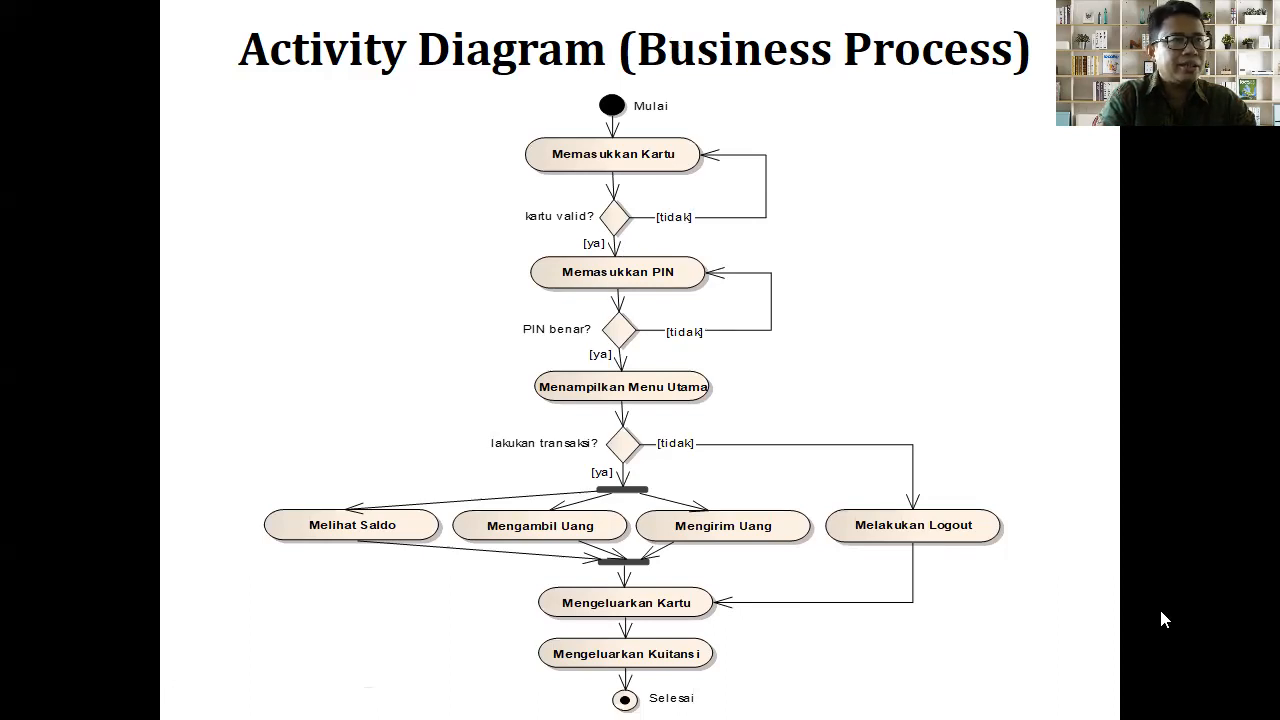
key(alt+Tab)
click(704, 272)
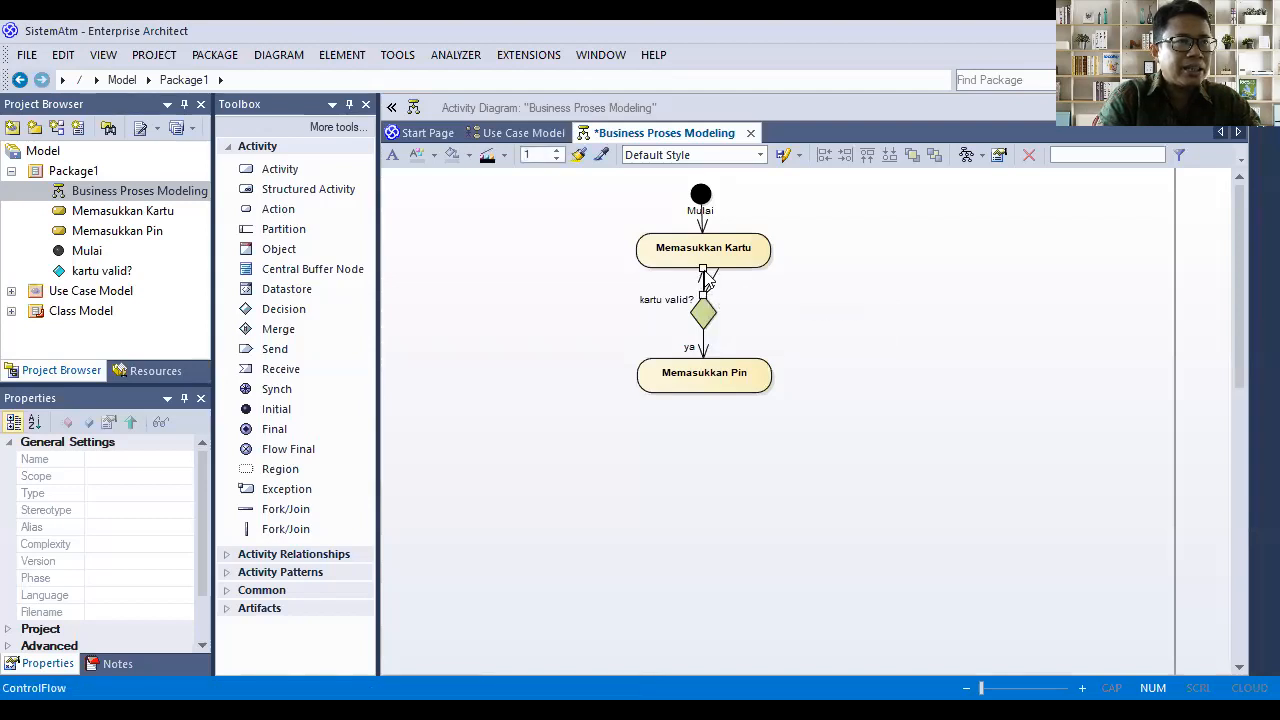
right_click(705, 273)
mouse_move(772, 366)
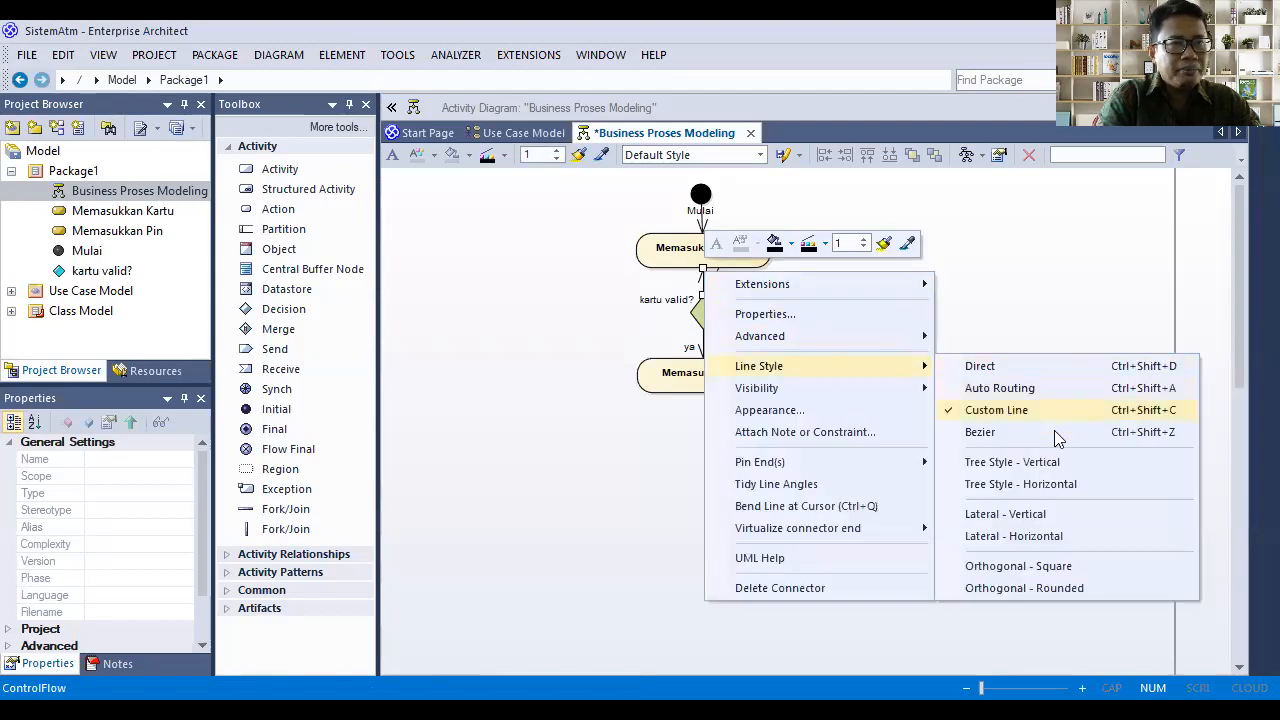
click(1059, 489)
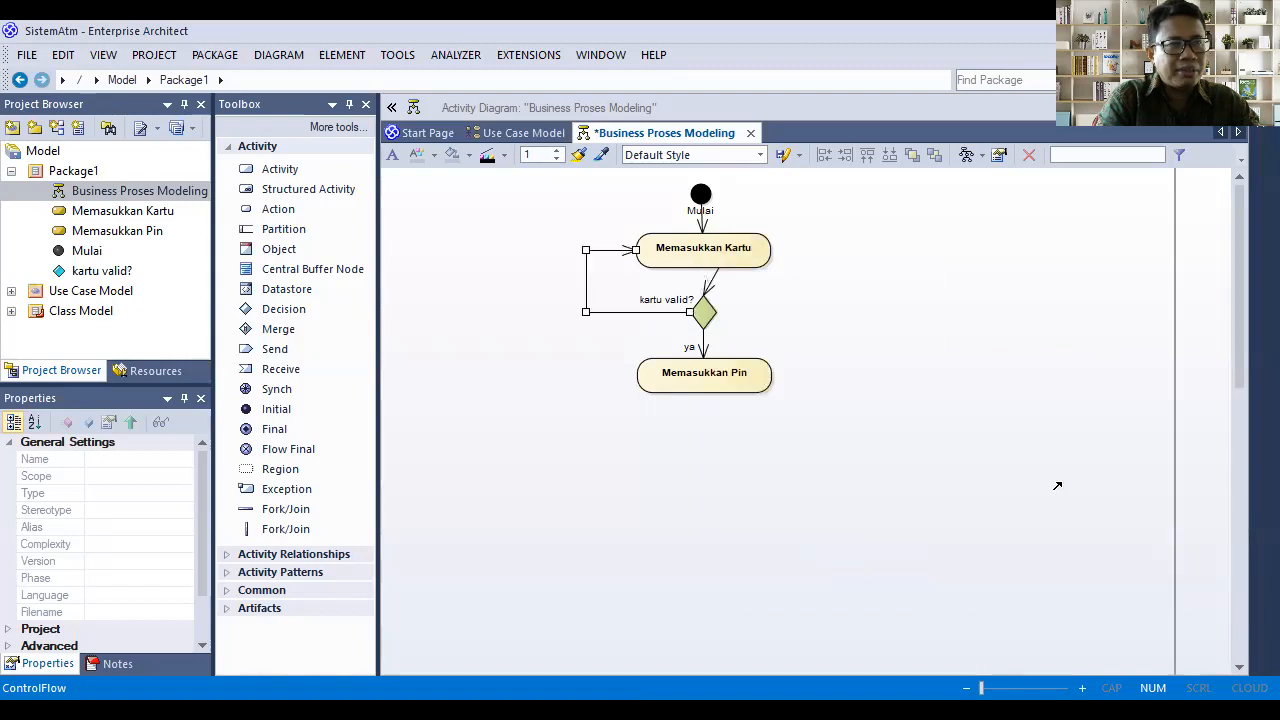
Try the Lateral - Vertical and Lateral - Horizontal line styles on the return flow to Memasukkan Kartu
right_click(586, 296)
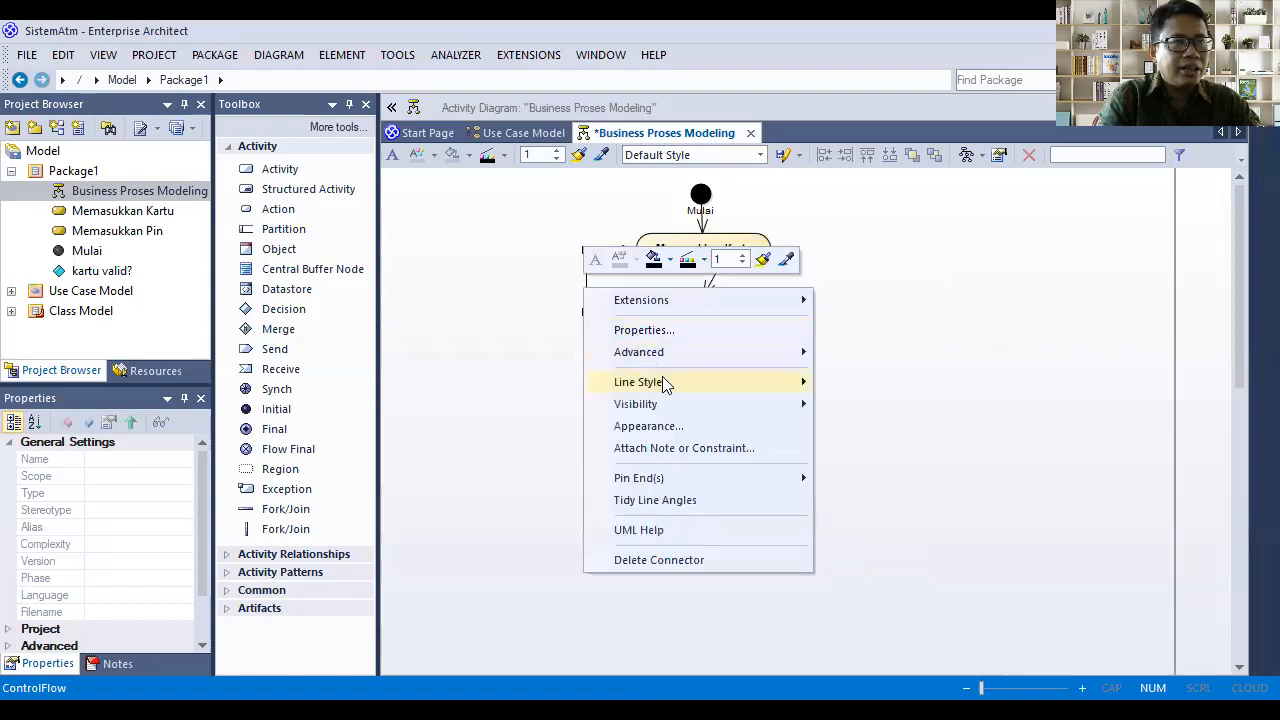
mouse_move(678, 384)
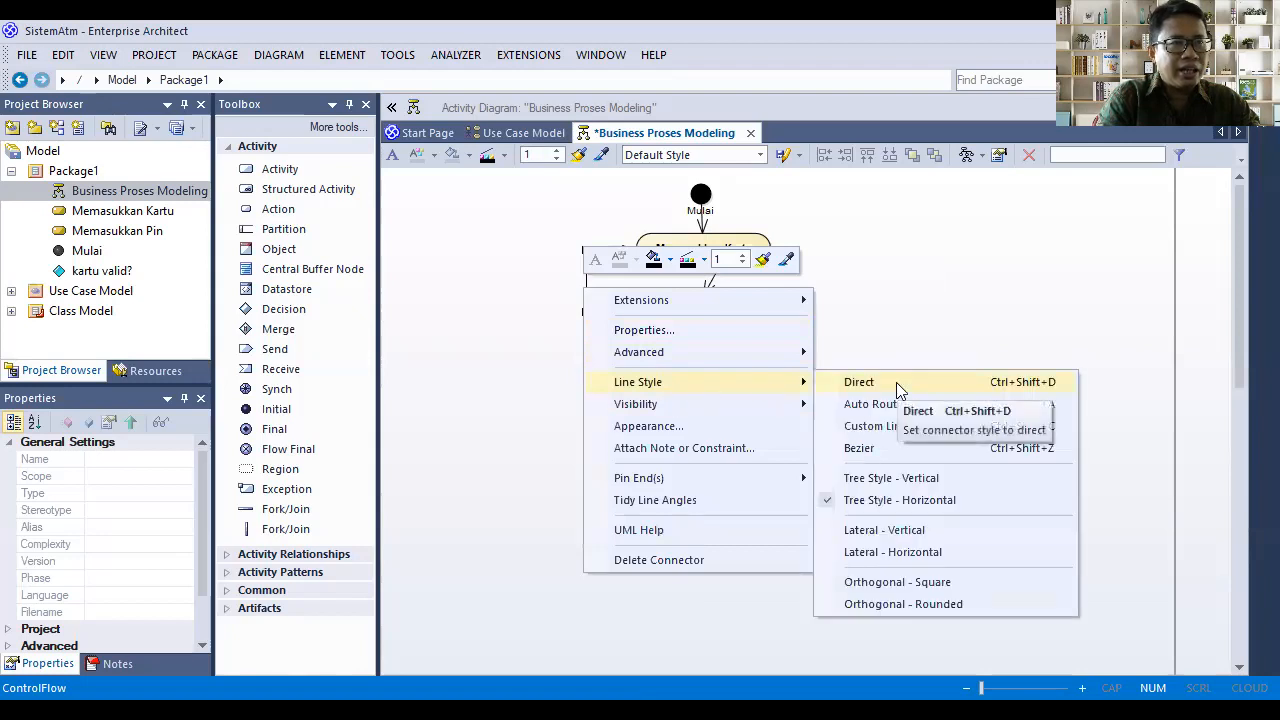
click(899, 532)
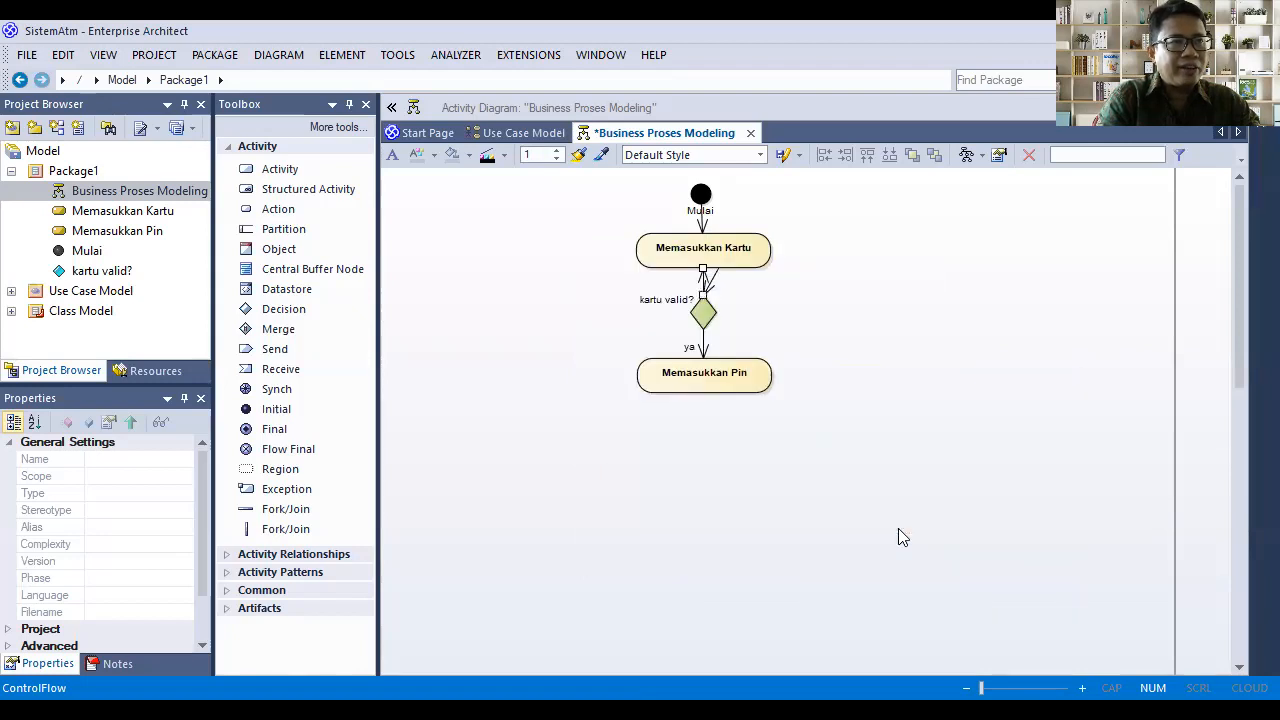
right_click(704, 283)
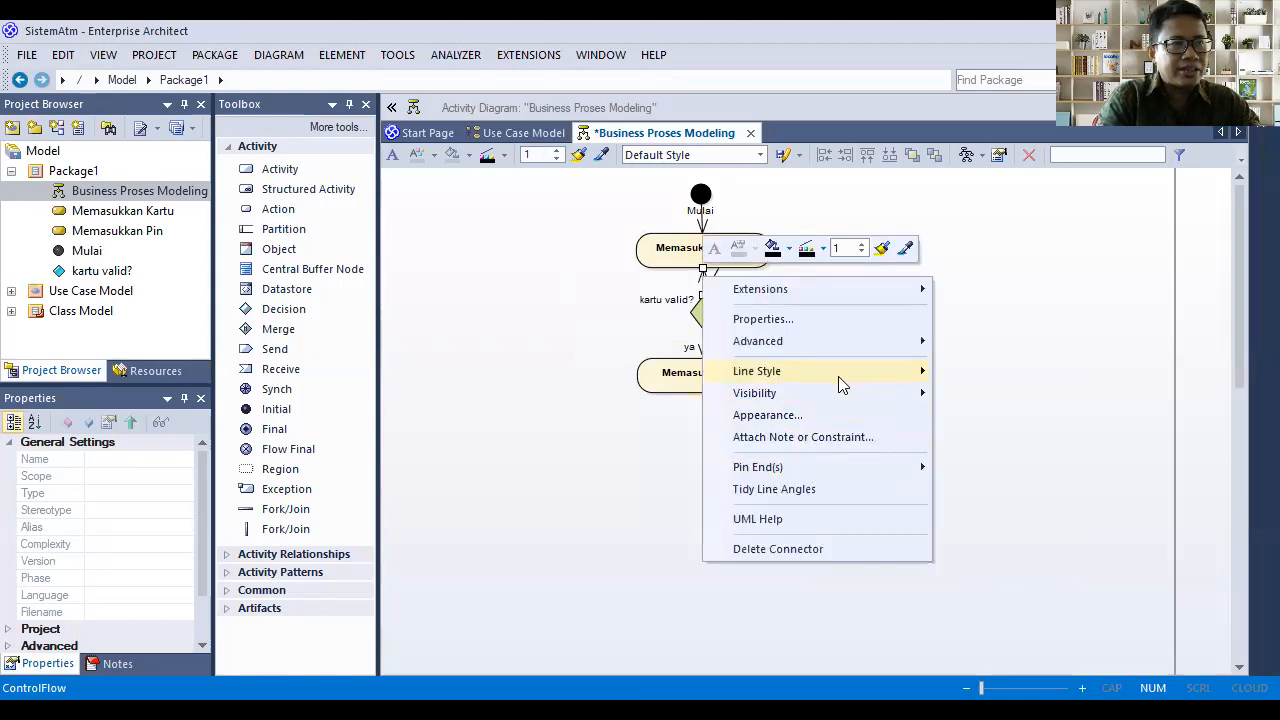
mouse_move(850, 372)
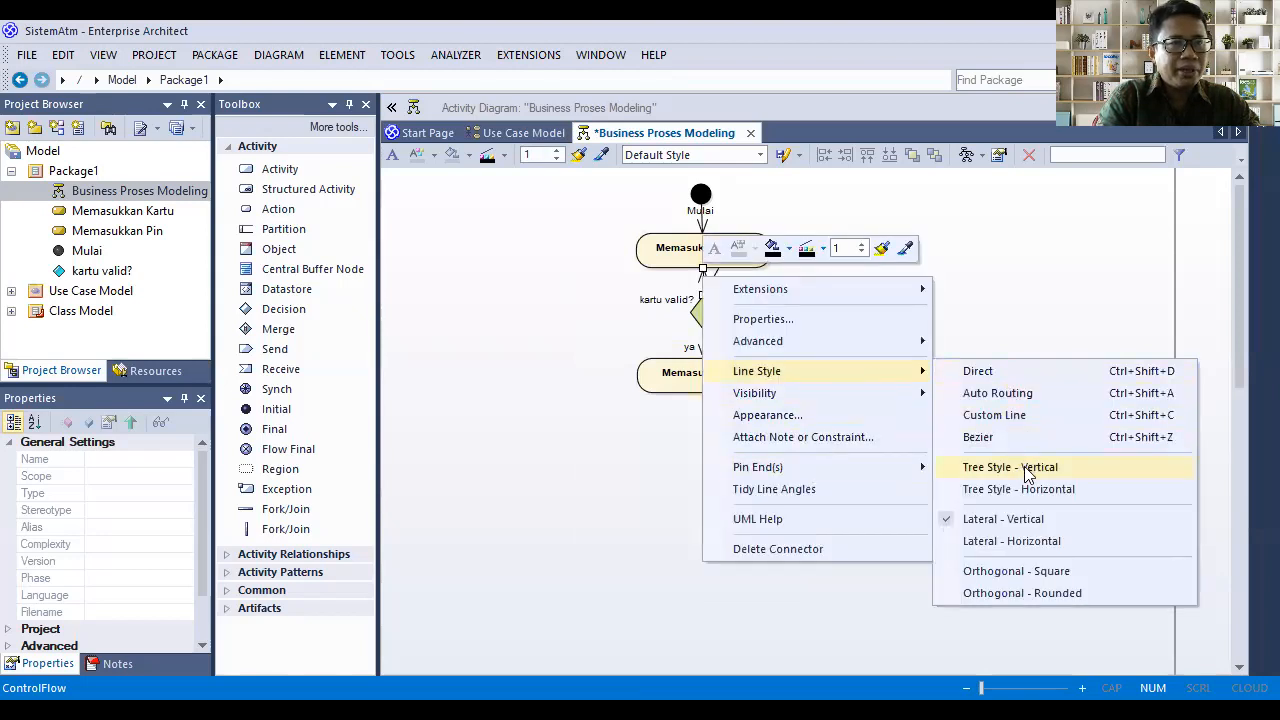
click(1033, 541)
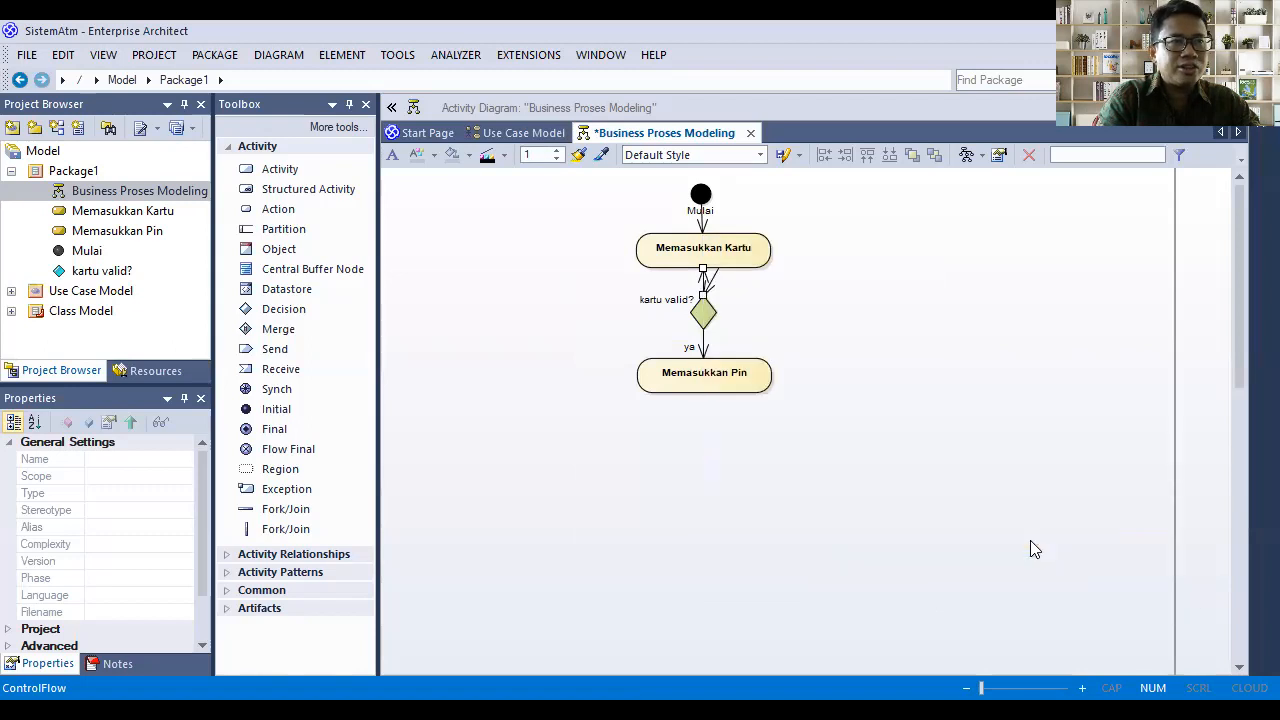
Set the return flow back to Tree Style - Horizontal and straighten the flow from Memasukkan Kartu down to "kartu valid?"
right_click(703, 272)
mouse_move(790, 370)
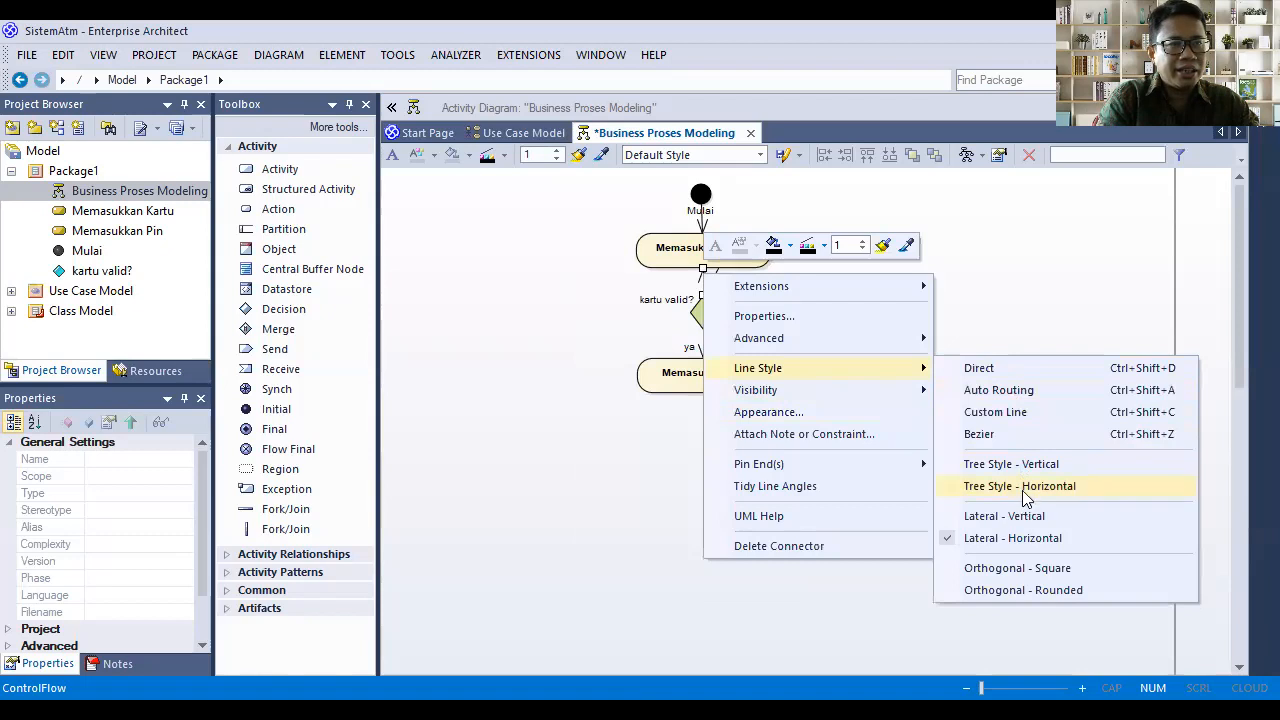
click(1024, 497)
click(797, 320)
click(706, 278)
click(893, 335)
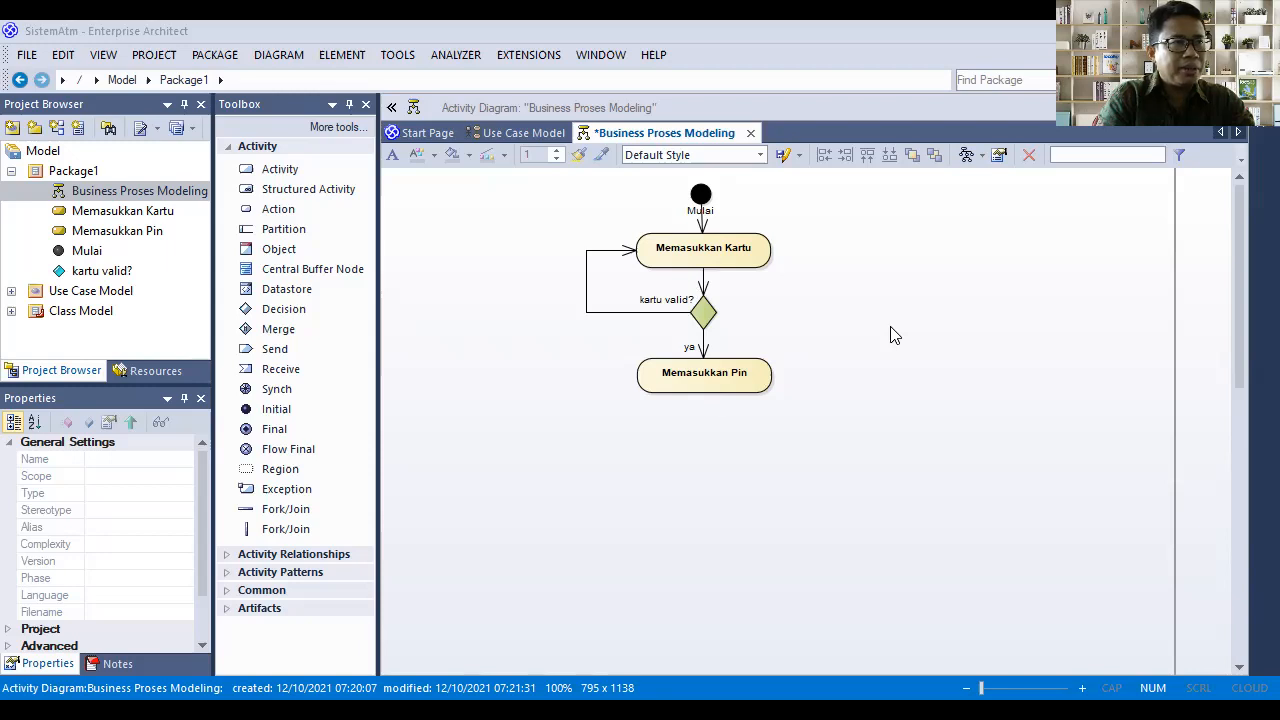
Add a decision named "Pin Benar?" below Memasukkan Pin, linked from it by a control flow
click(722, 386)
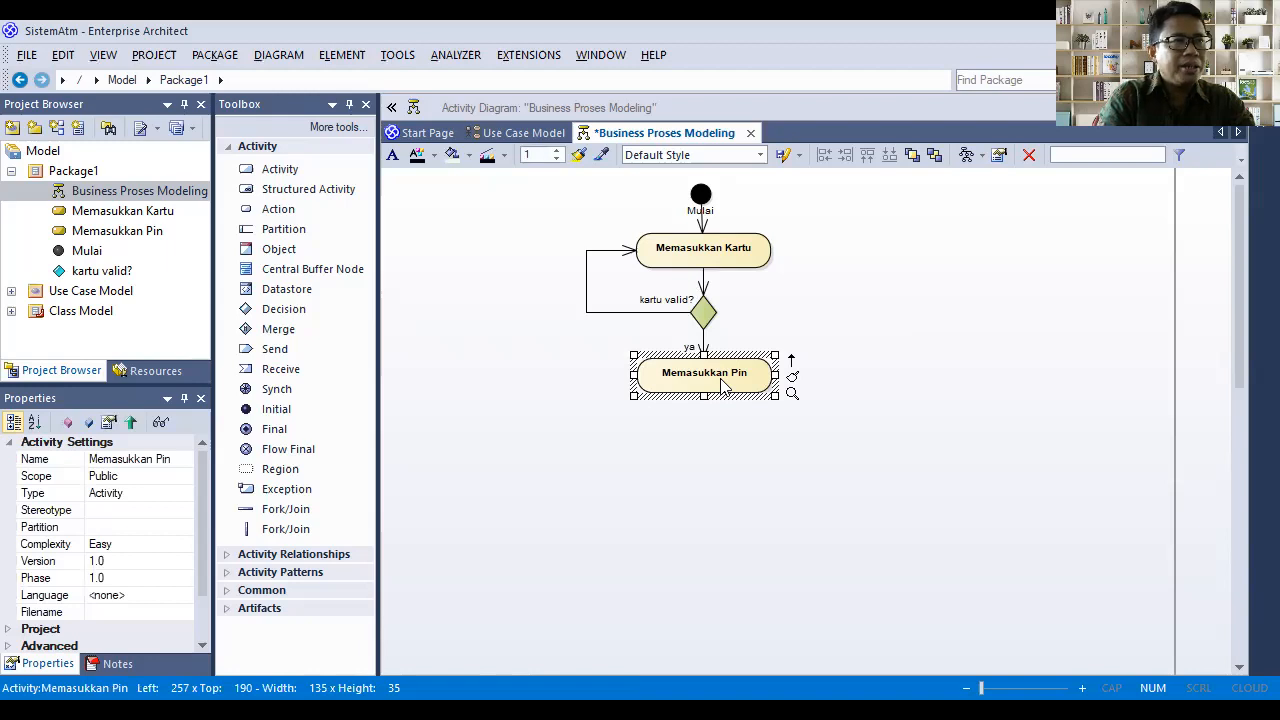
drag(792, 361, 705, 436)
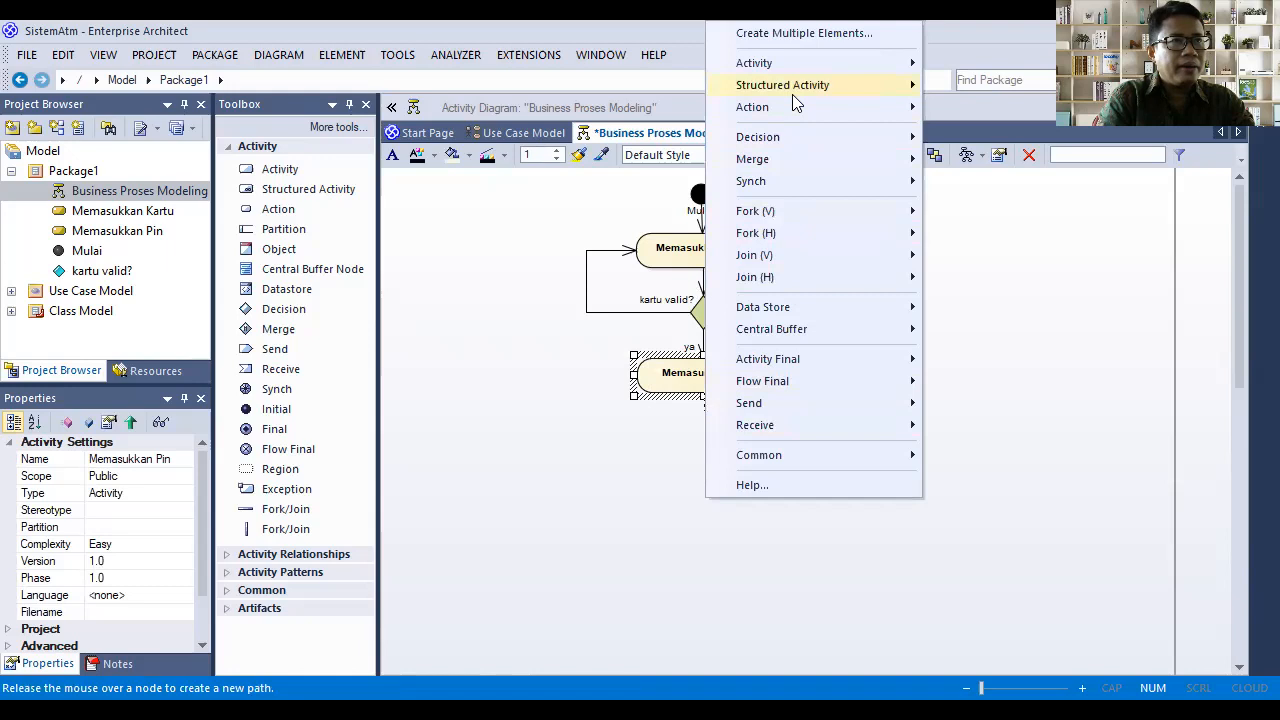
mouse_move(790, 138)
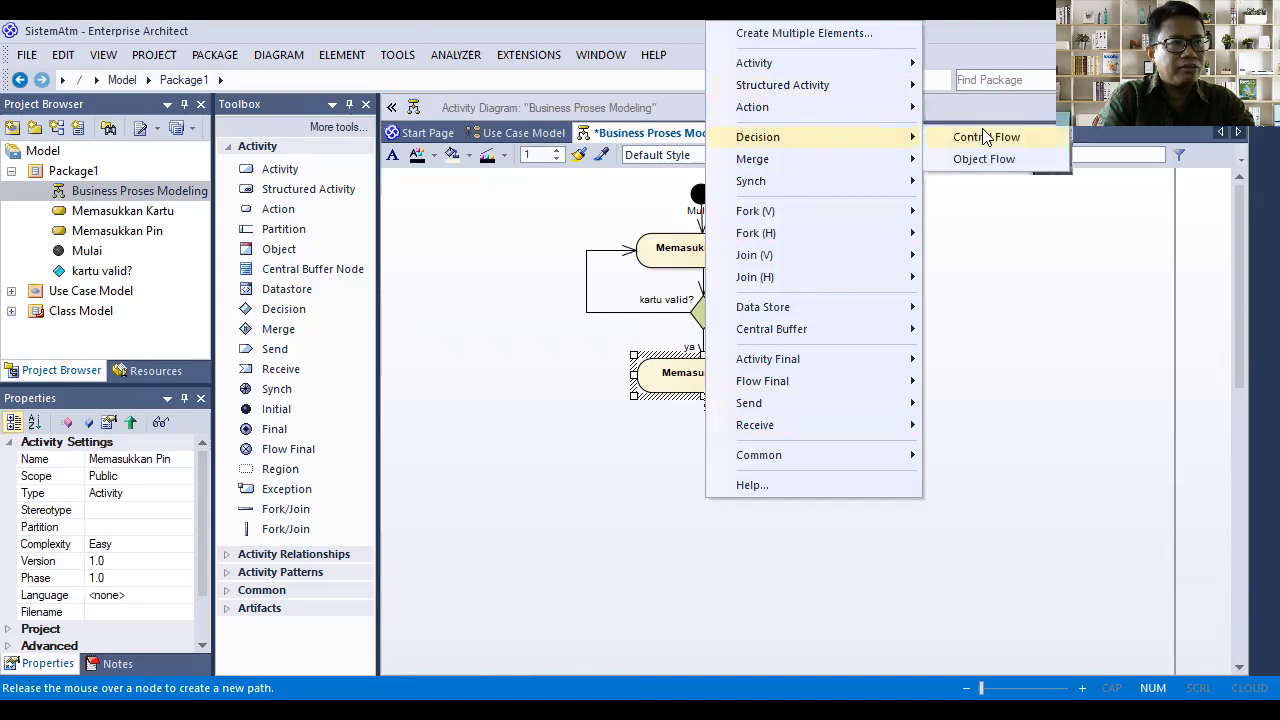
click(985, 137)
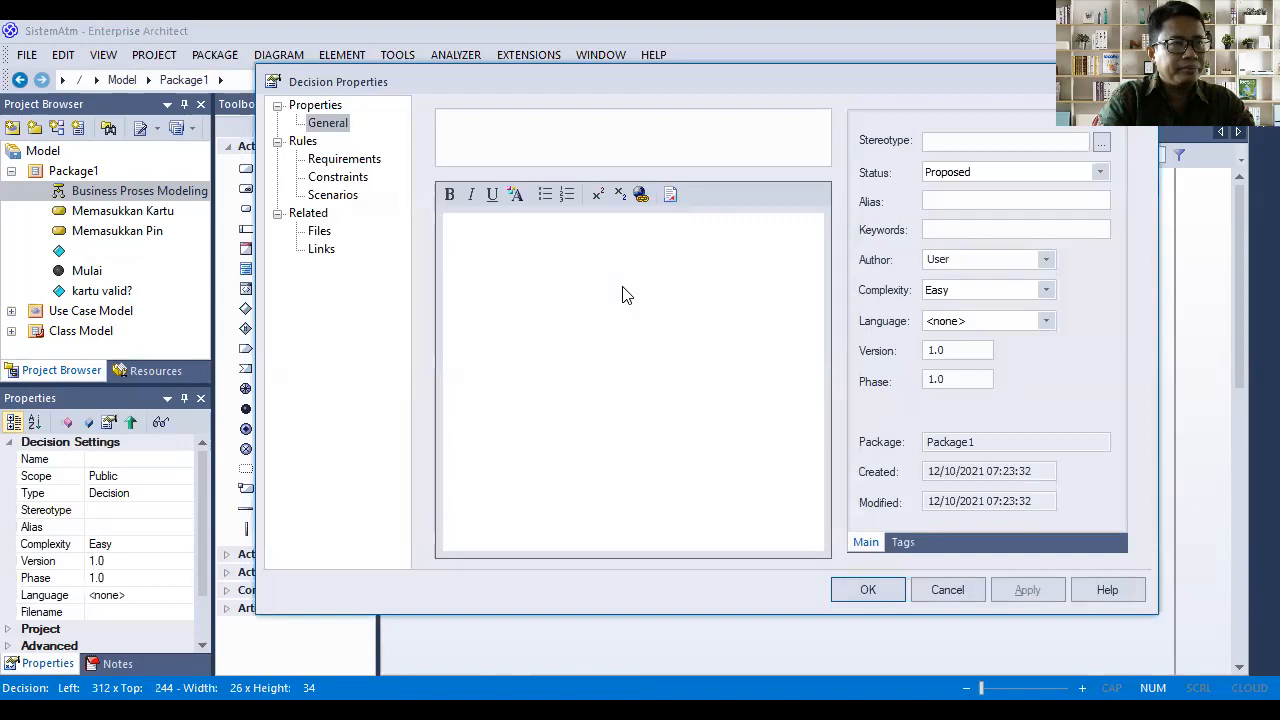
text(Pin Benar?)
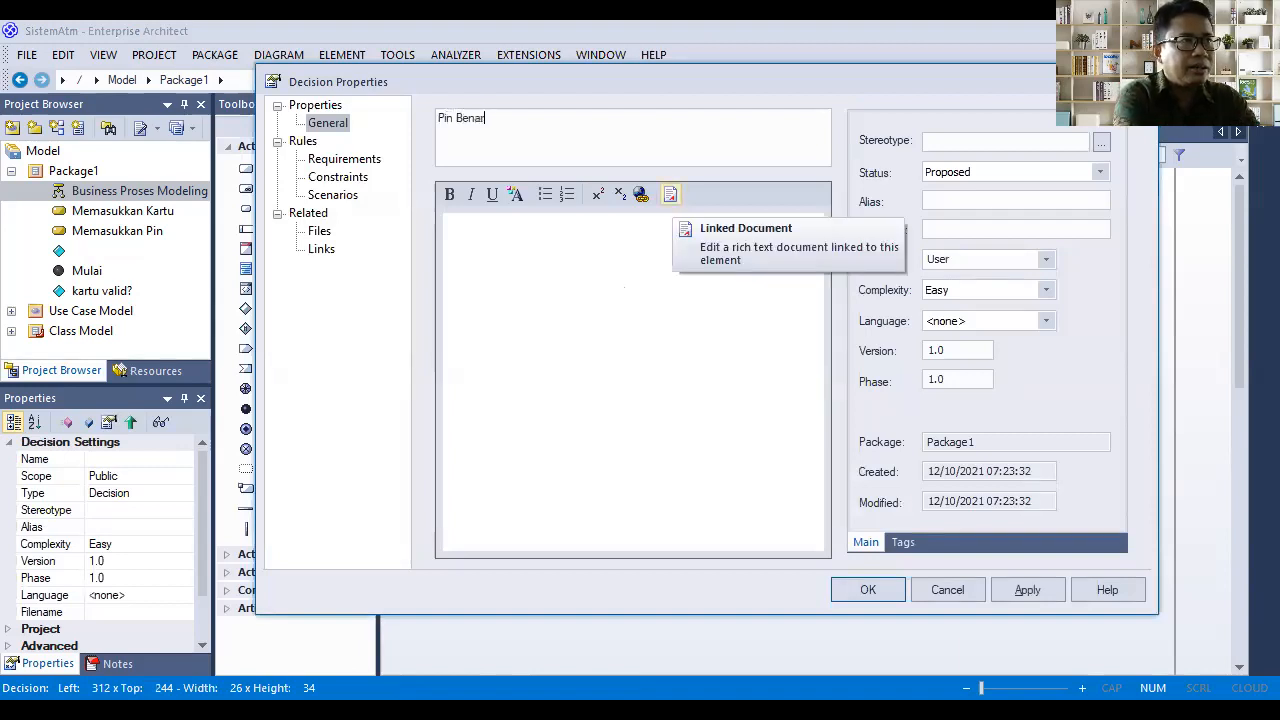
click(1022, 588)
key(Return)
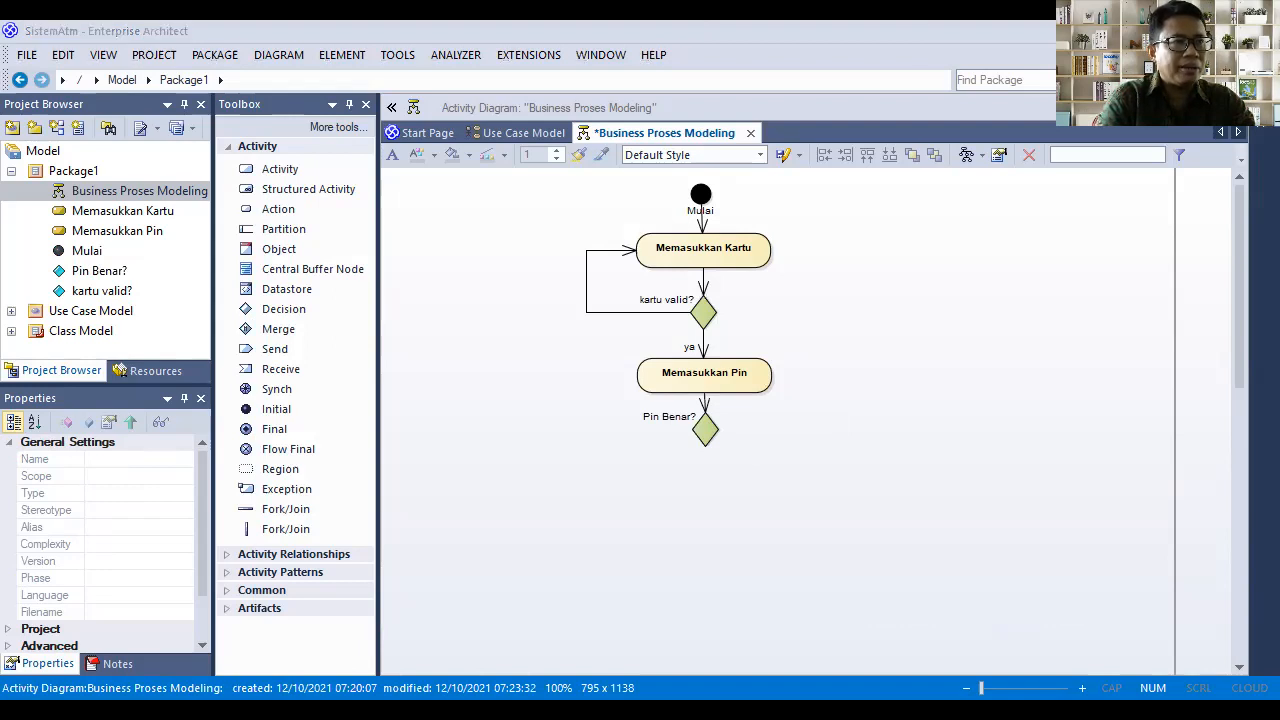
Add an activity named Tampilkan Menu Utama below the "Pin Benar?" decision, linked from it by a control flow
click(705, 428)
drag(738, 422, 708, 484)
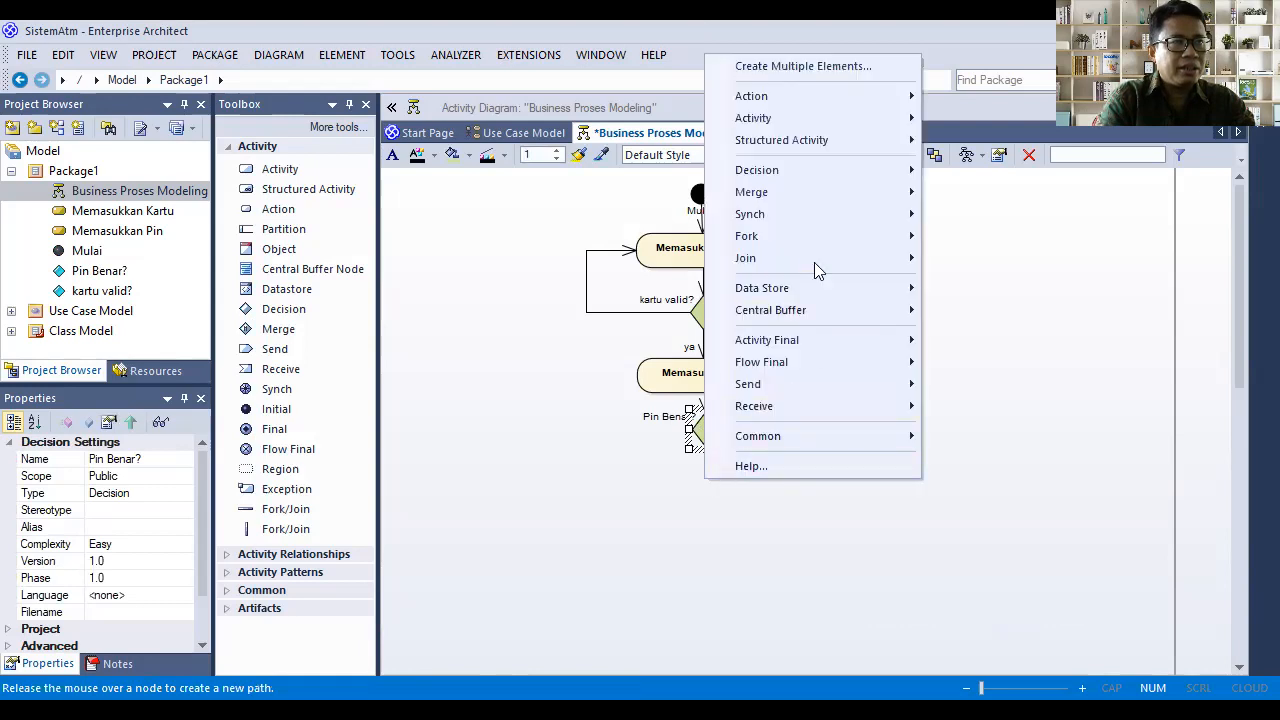
mouse_move(814, 122)
click(968, 115)
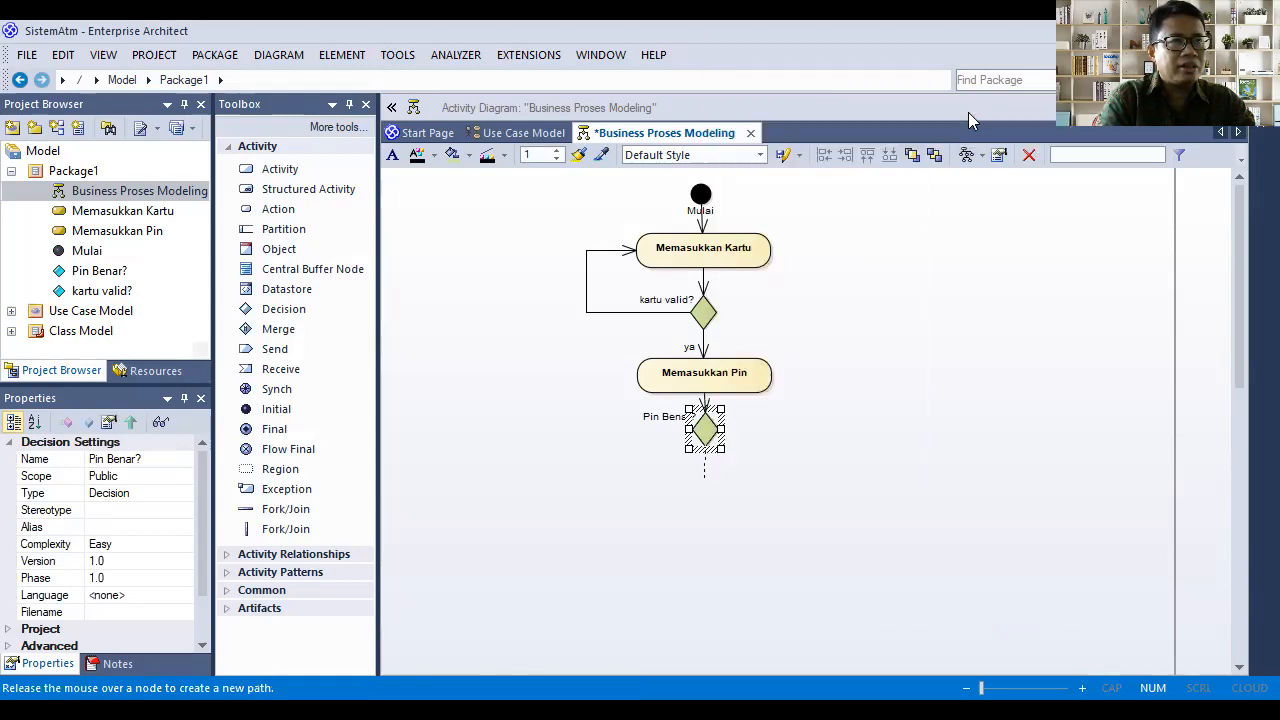
text(Tampilkan Menu Utama)
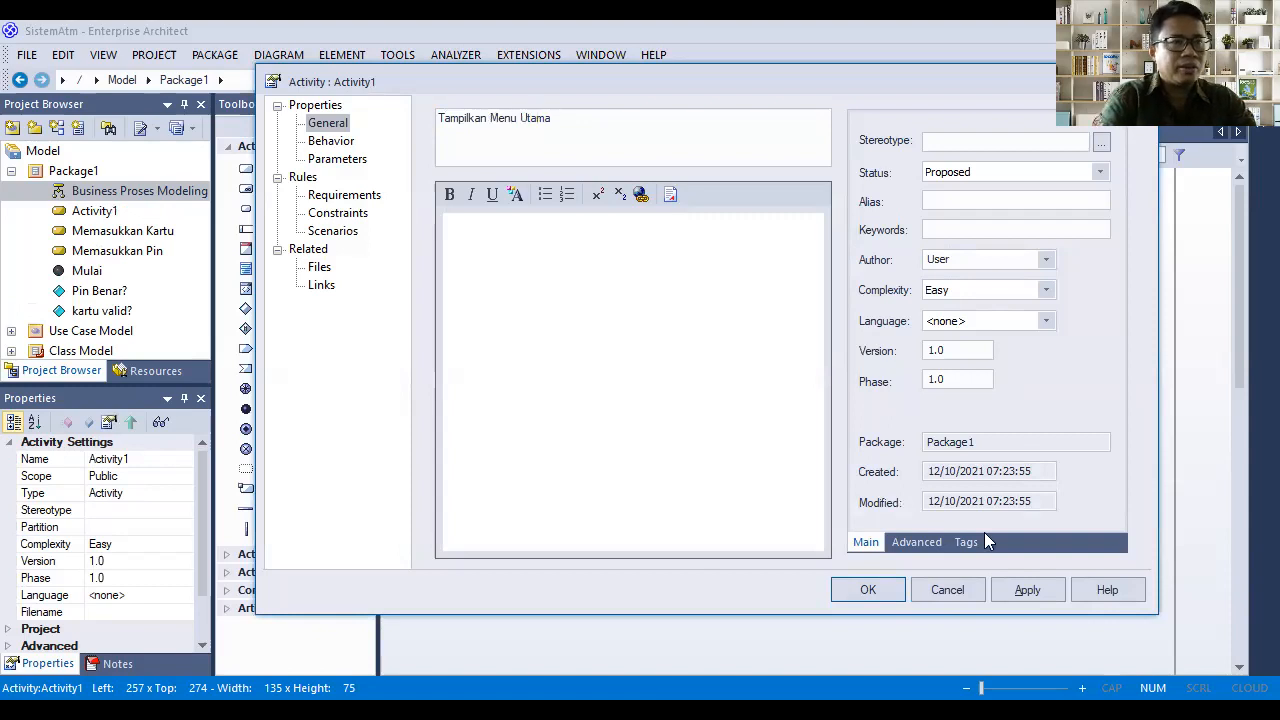
click(1034, 596)
click(880, 592)
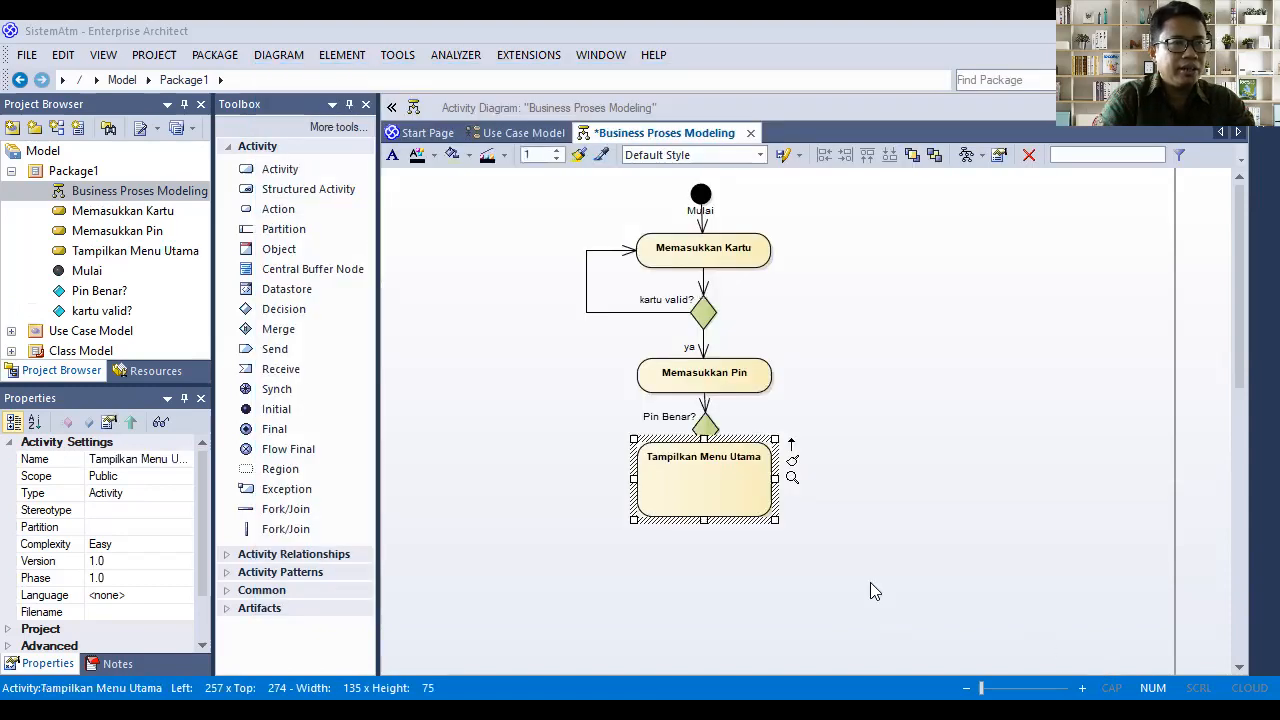
Shrink the Tampilkan Menu Utama activity to about the height of Memasukkan Pin, leaving a gap below the "Pin Benar?" decision
drag(704, 440, 704, 472)
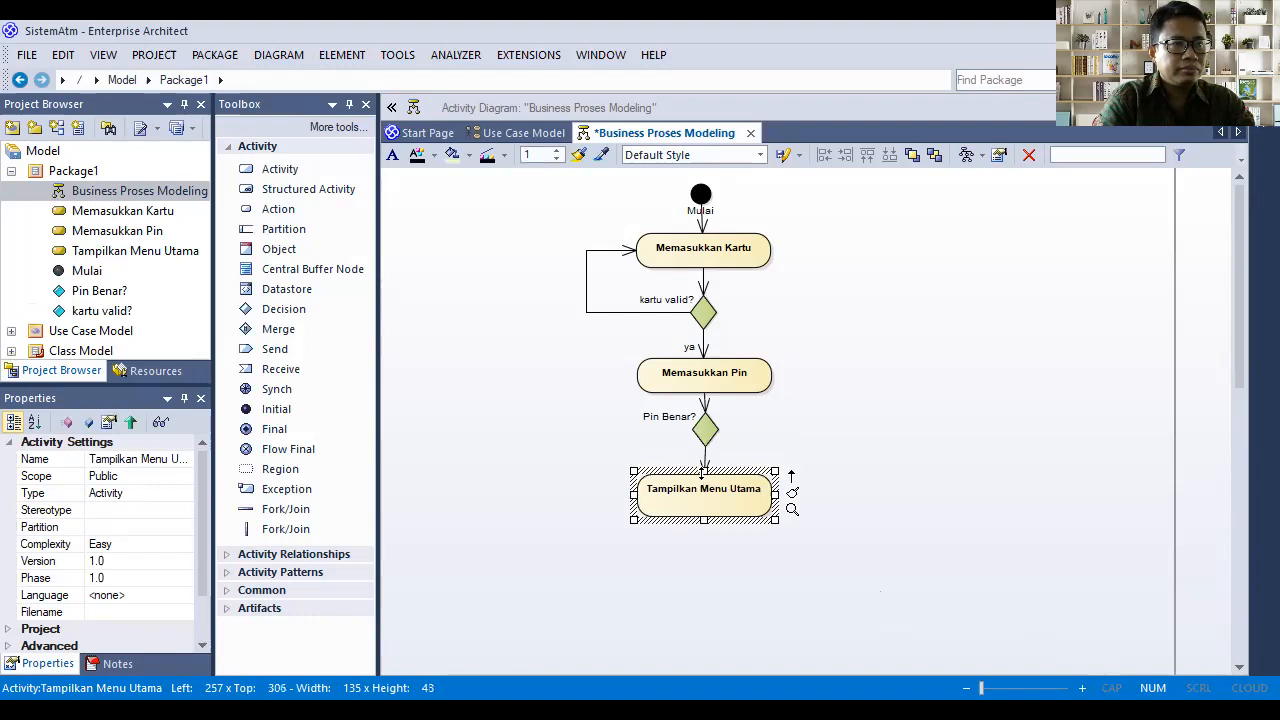
drag(704, 518, 740, 490)
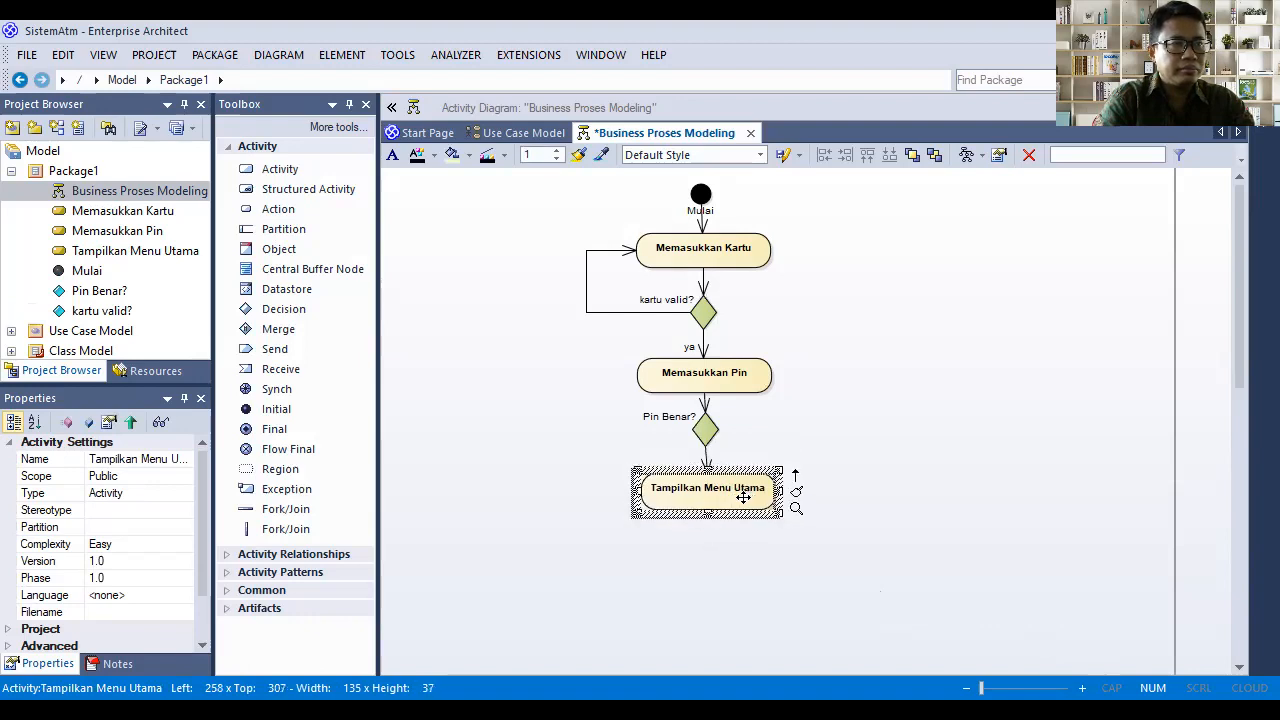
click(774, 404)
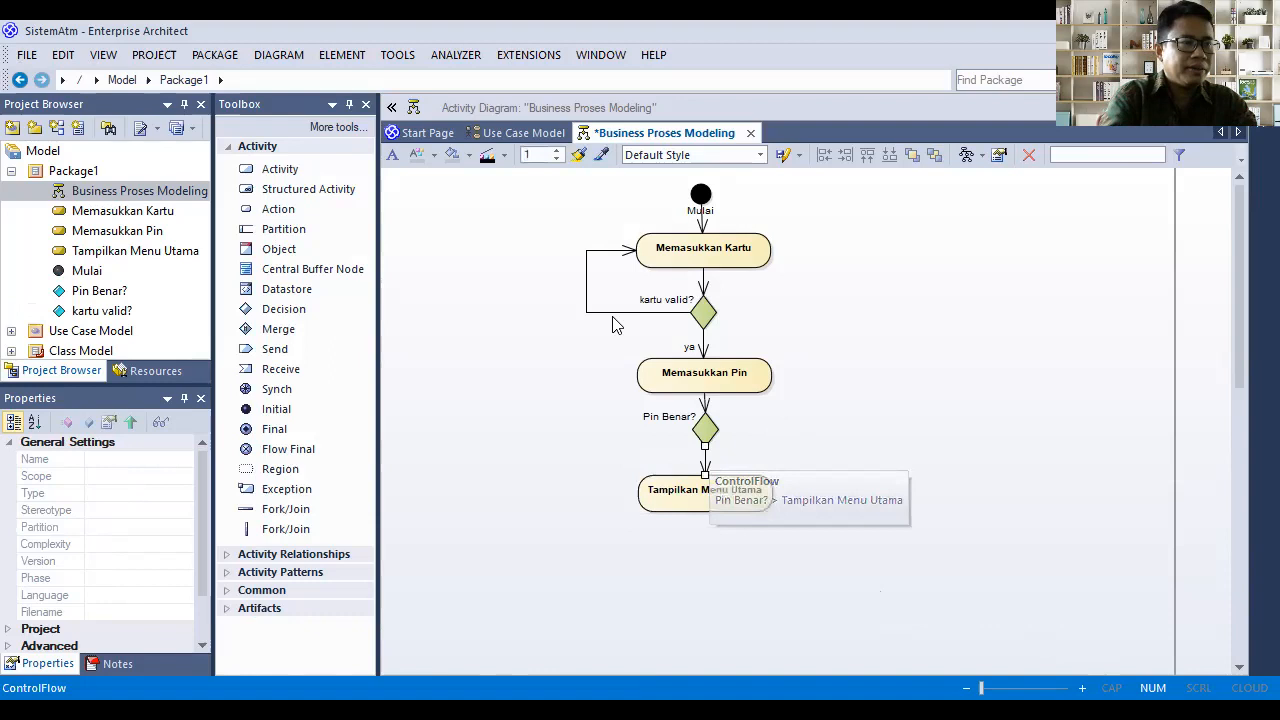
Name the control flow from the "Pin Benar?" decision to Tampilkan Menu Utama "ya"
key(alt+Return)
click(917, 585)
click(882, 559)
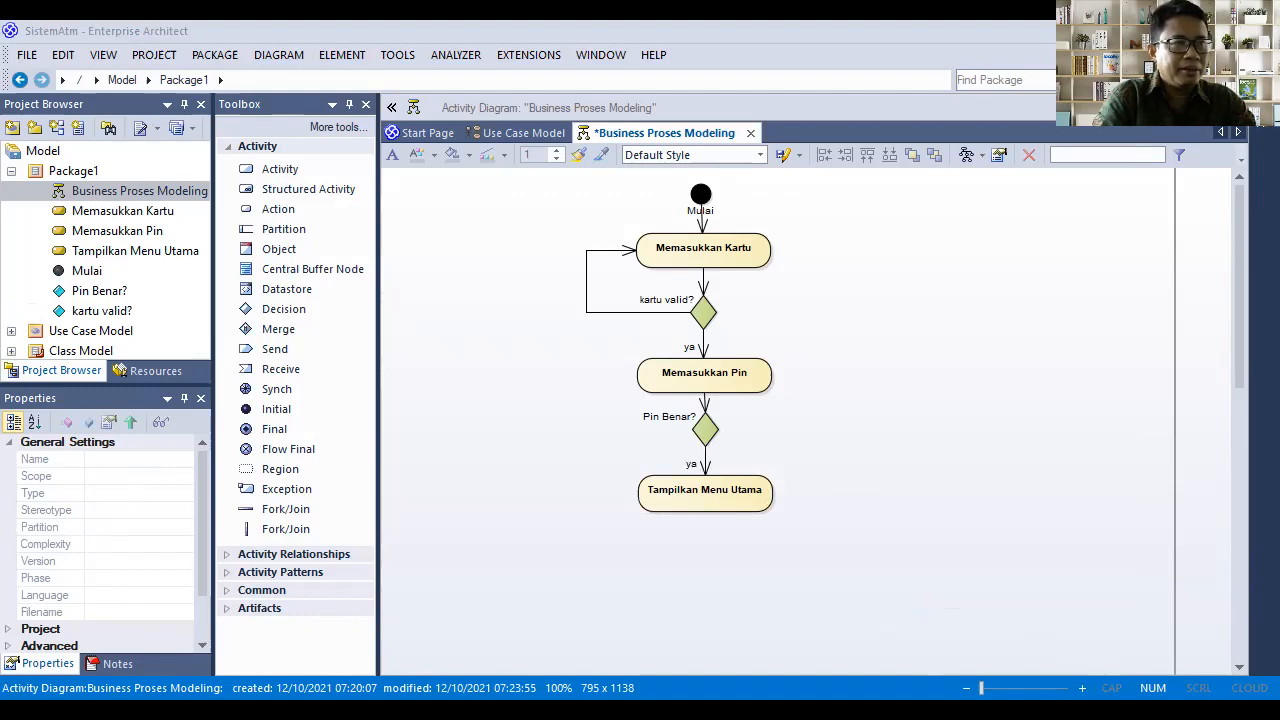
Shift the "Pin Benar?" decision slightly down and add a control flow from it back to Memasukkan Pin, offset sideways at the activity
click(705, 430)
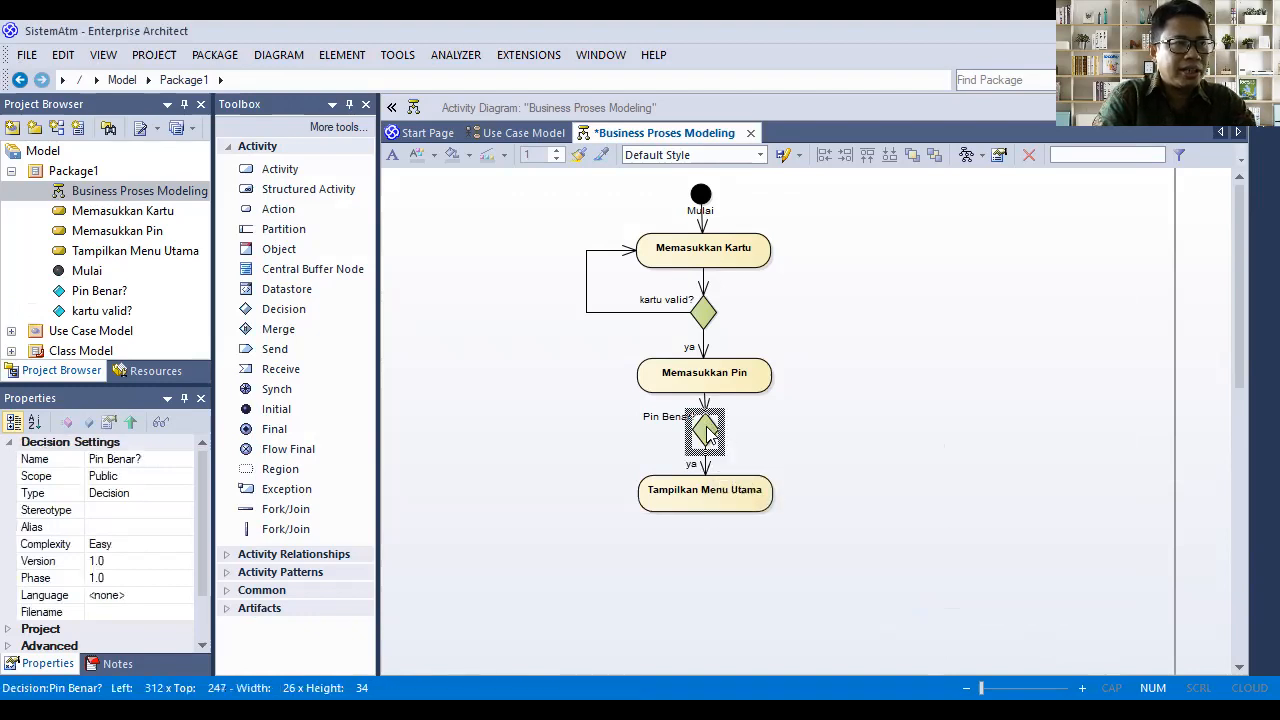
click(785, 440)
click(705, 440)
drag(740, 422, 738, 378)
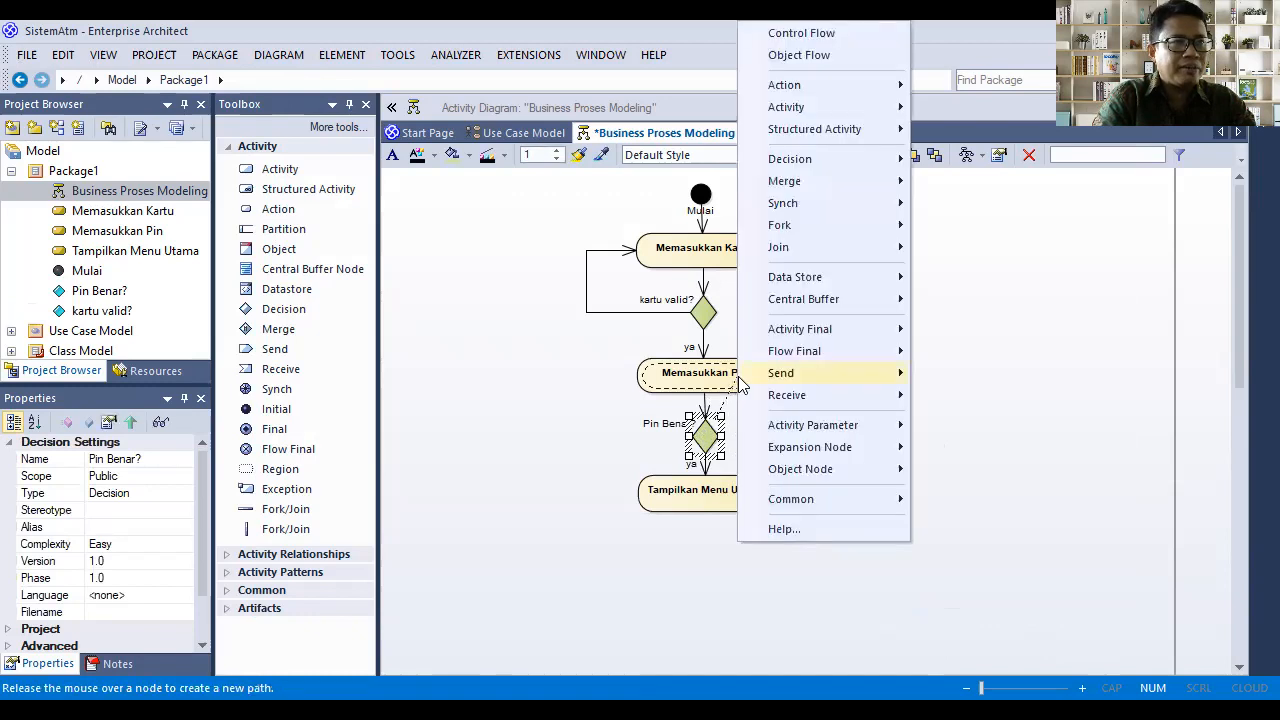
click(805, 35)
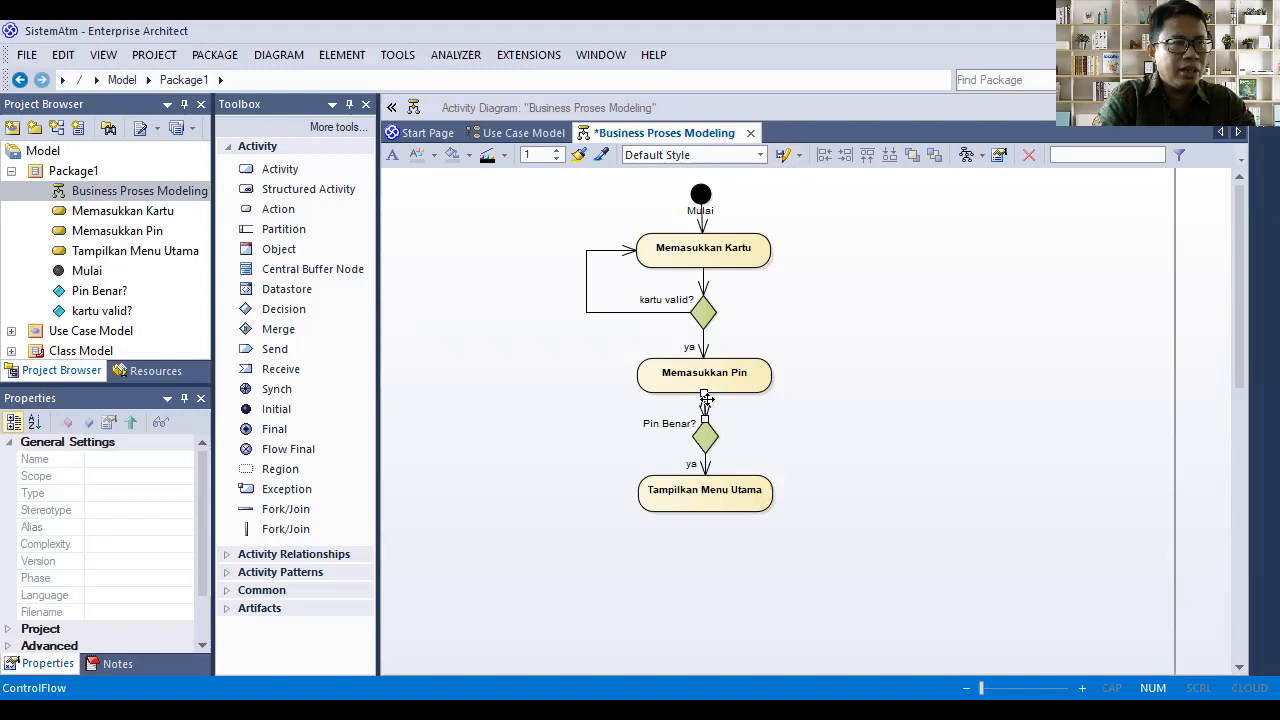
drag(707, 401, 720, 402)
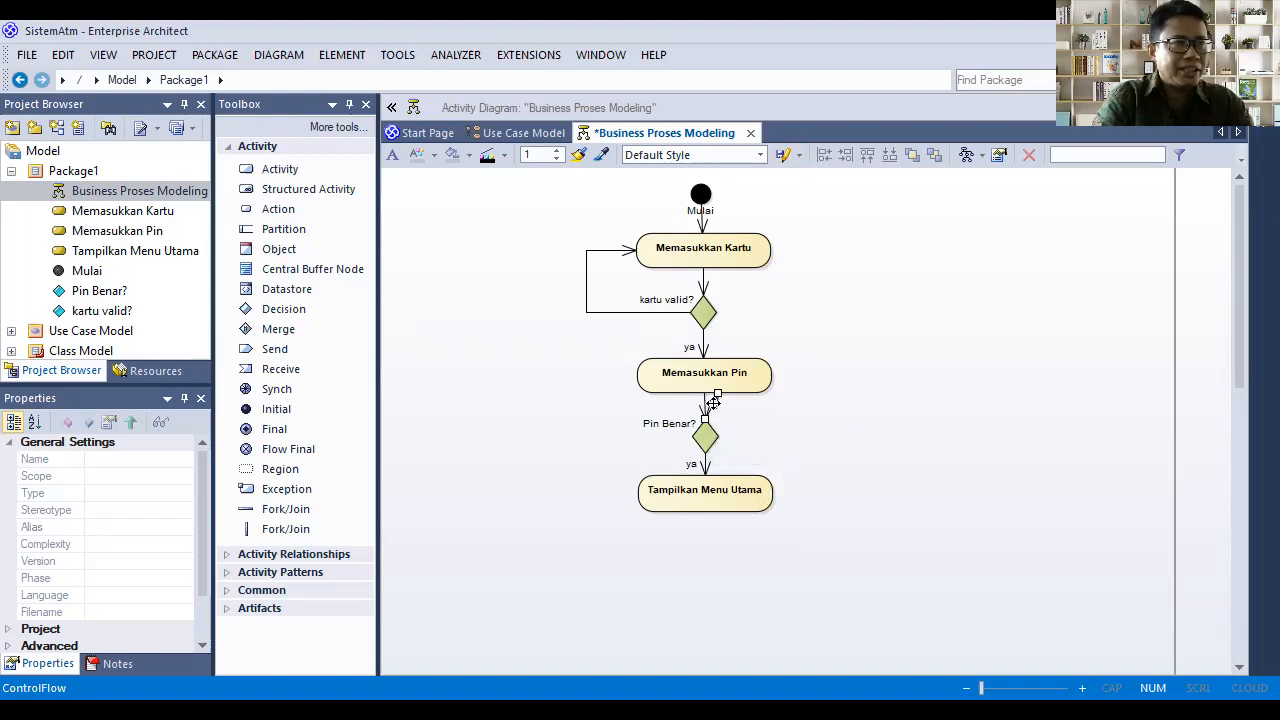
Try Lateral - Horizontal on the return flow and Tree Style - Vertical on the forward flow between Memasukkan Pin and "Pin Benar?"
right_click(712, 404)
mouse_move(884, 166)
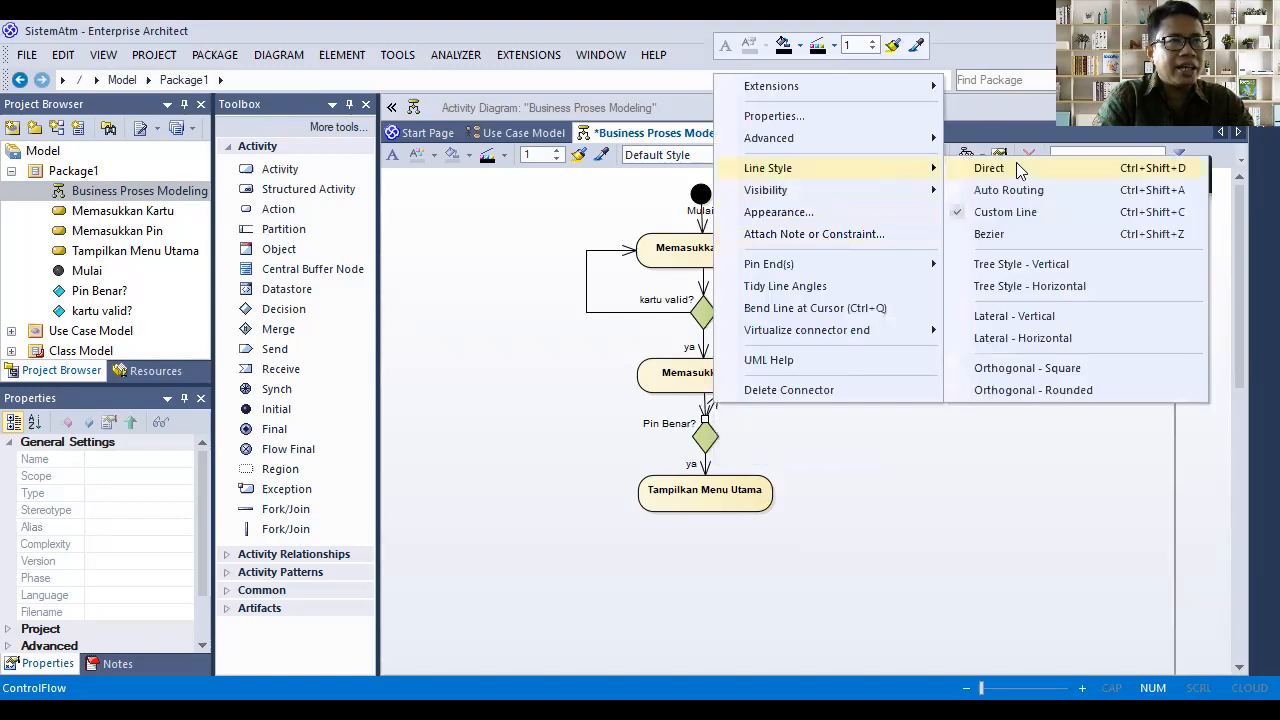
click(1050, 340)
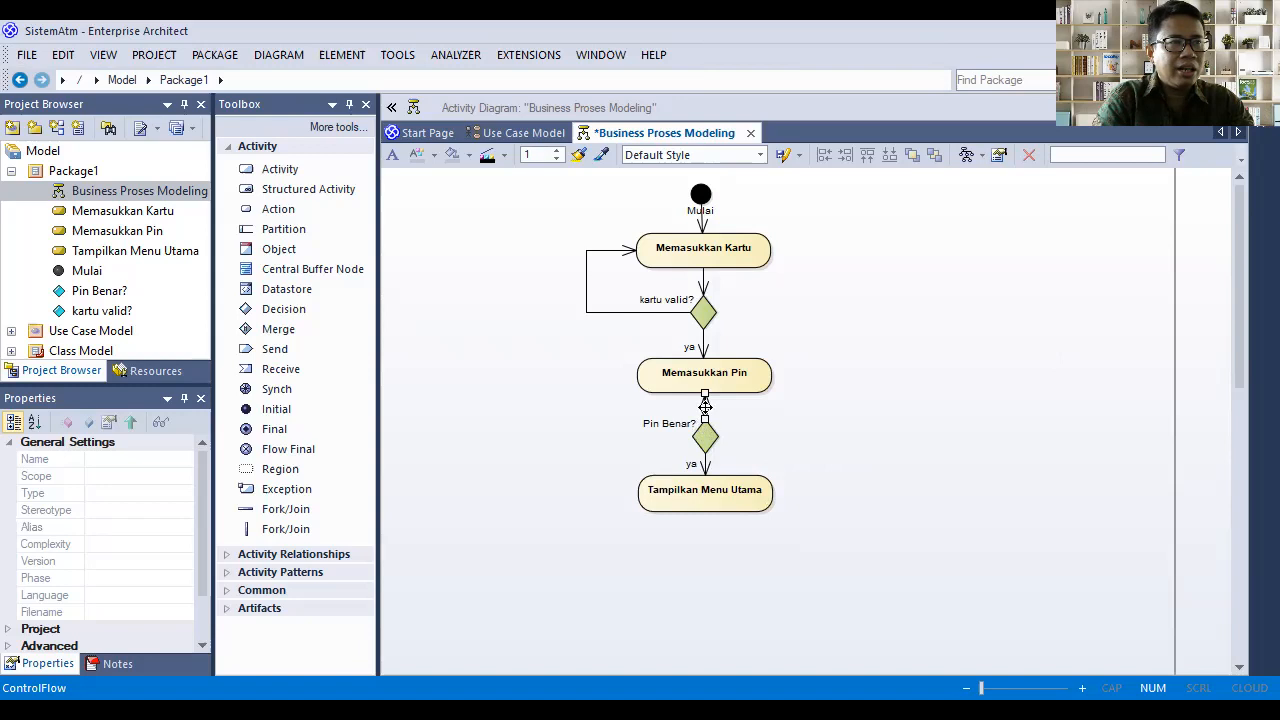
right_click(706, 408)
mouse_move(840, 172)
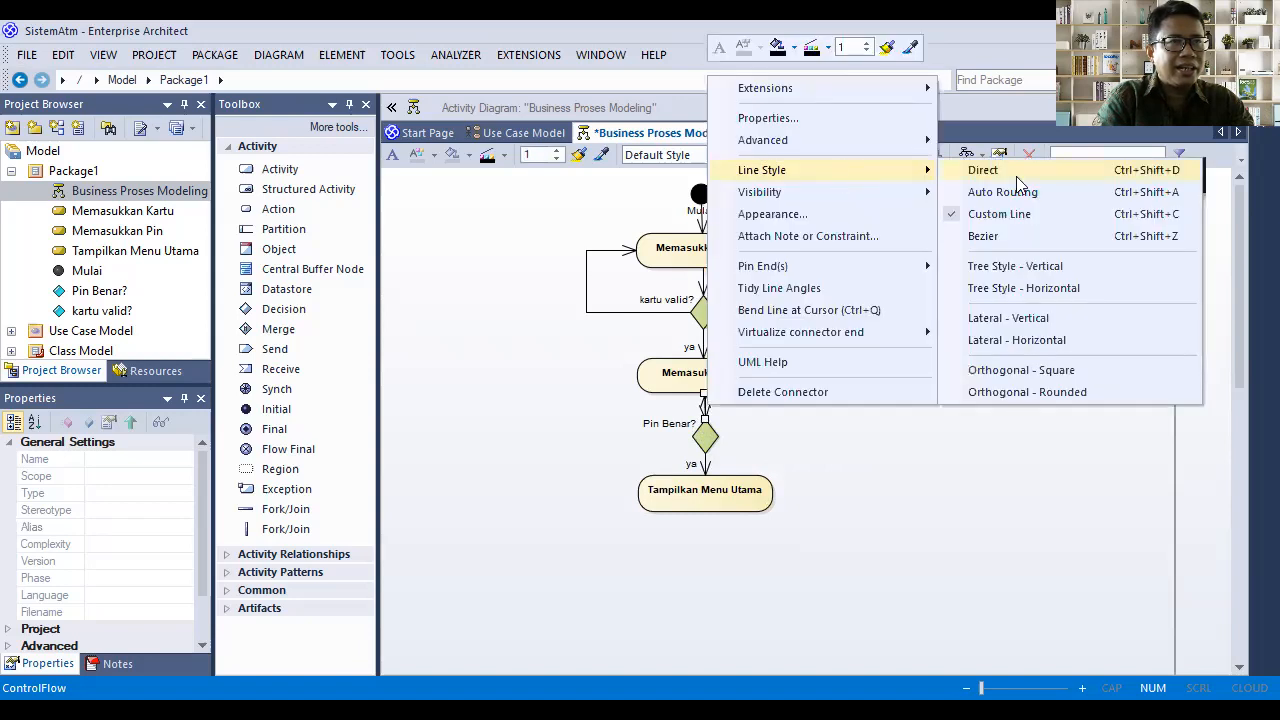
click(1030, 267)
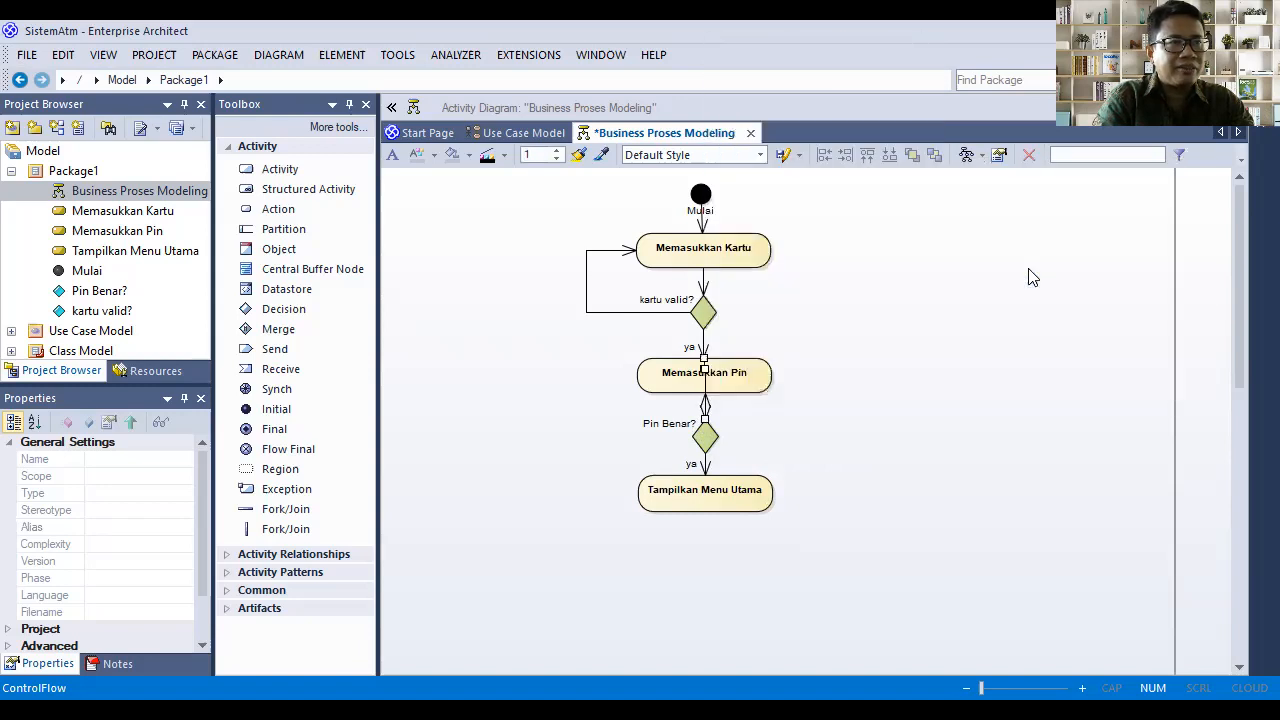
right_click(706, 390)
click(728, 423)
click(706, 410)
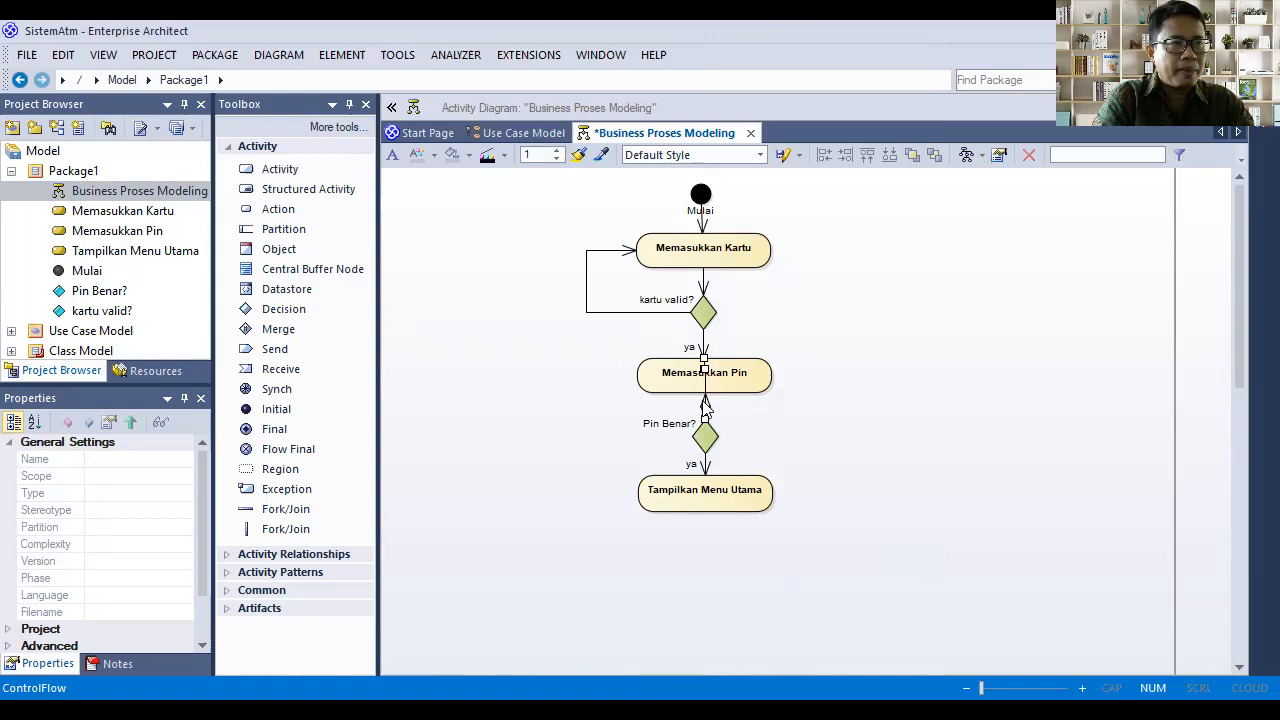
Try the Tree Style - Horizontal line style on the control flow from Memasukkan Pin to the "Pin Benar?" decision
click(762, 428)
click(708, 403)
right_click(707, 403)
mouse_move(805, 495)
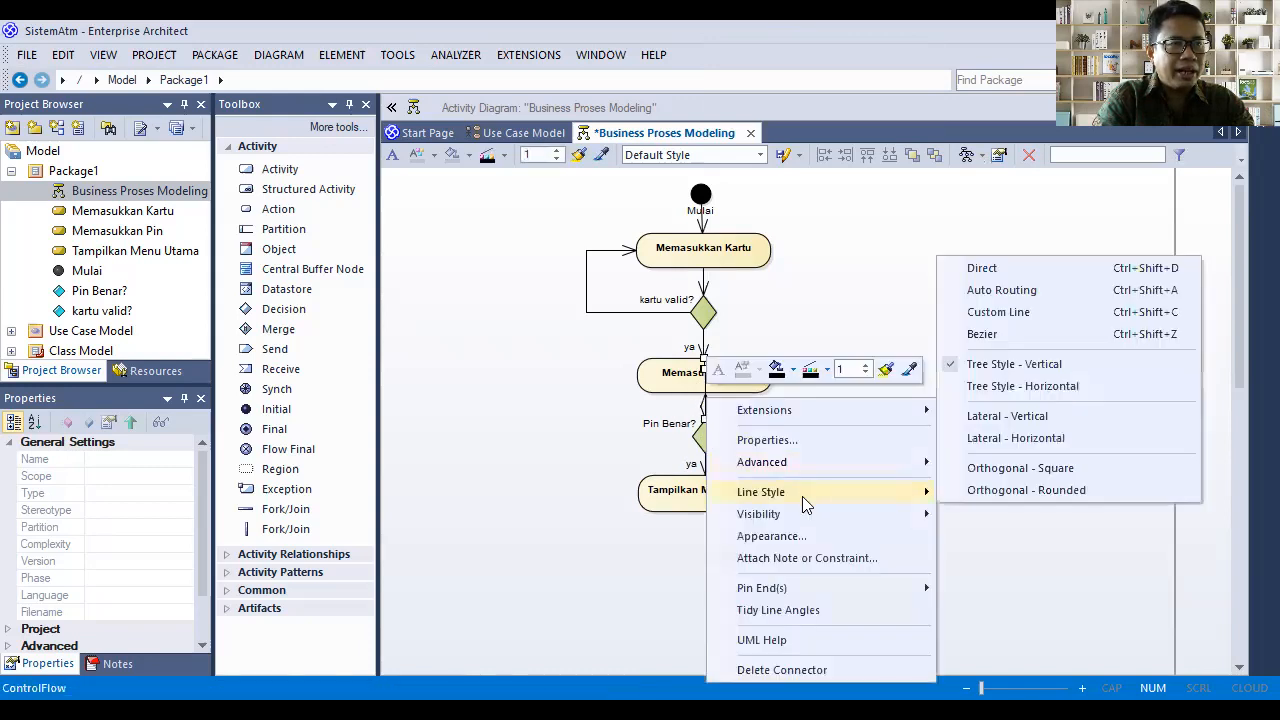
click(1038, 398)
click(760, 430)
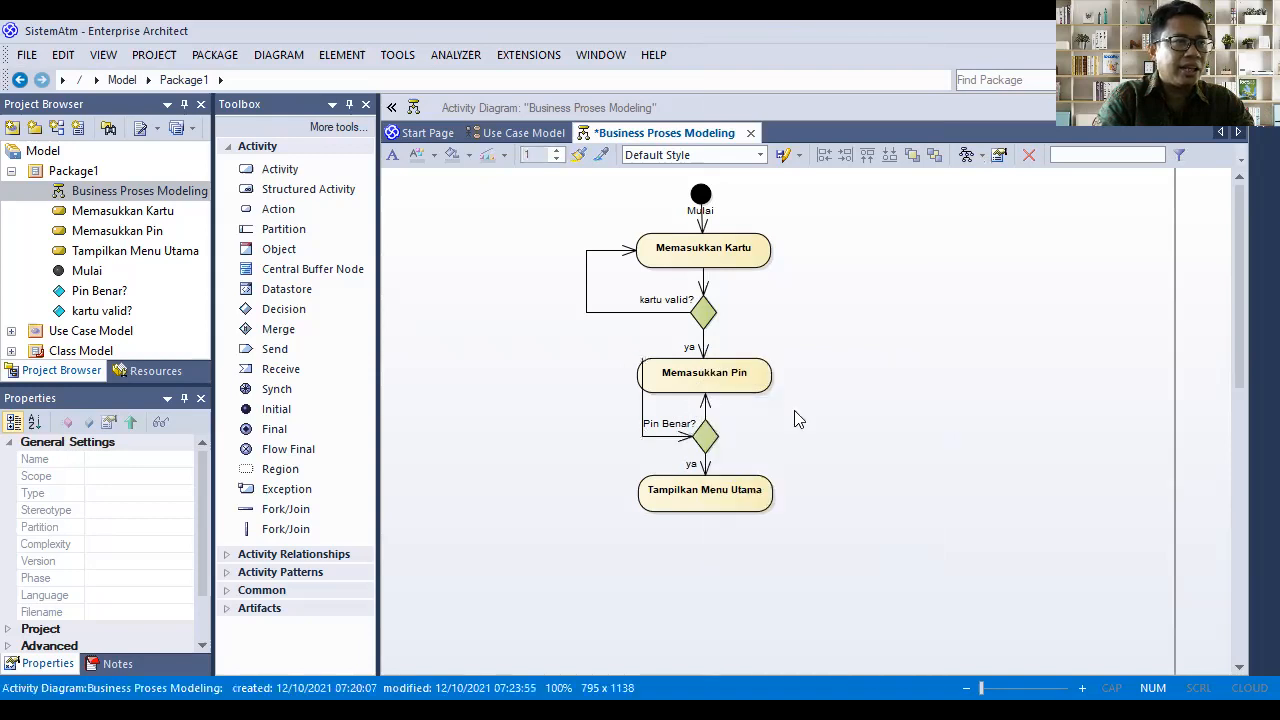
Set the line style of the return flow from the "Pin Benar?" decision to Memasukkan Pin to Tree Style - Horizontal
click(707, 412)
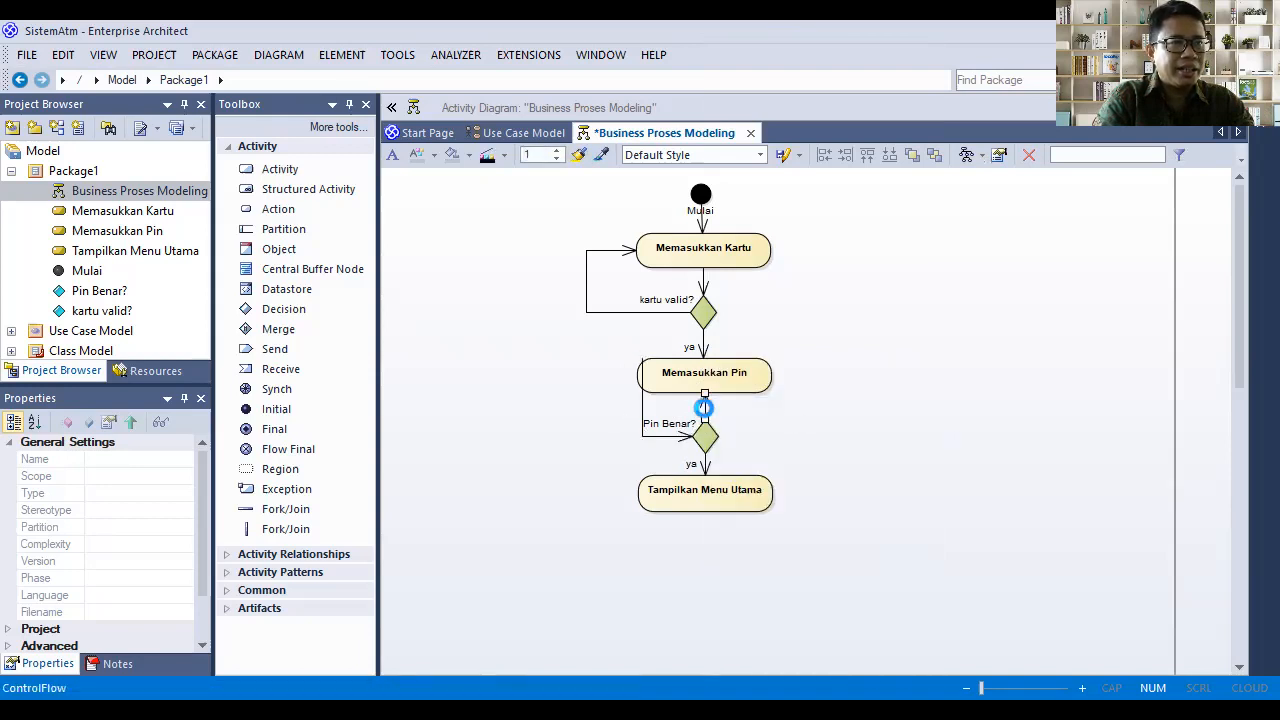
right_click(705, 408)
mouse_move(800, 515)
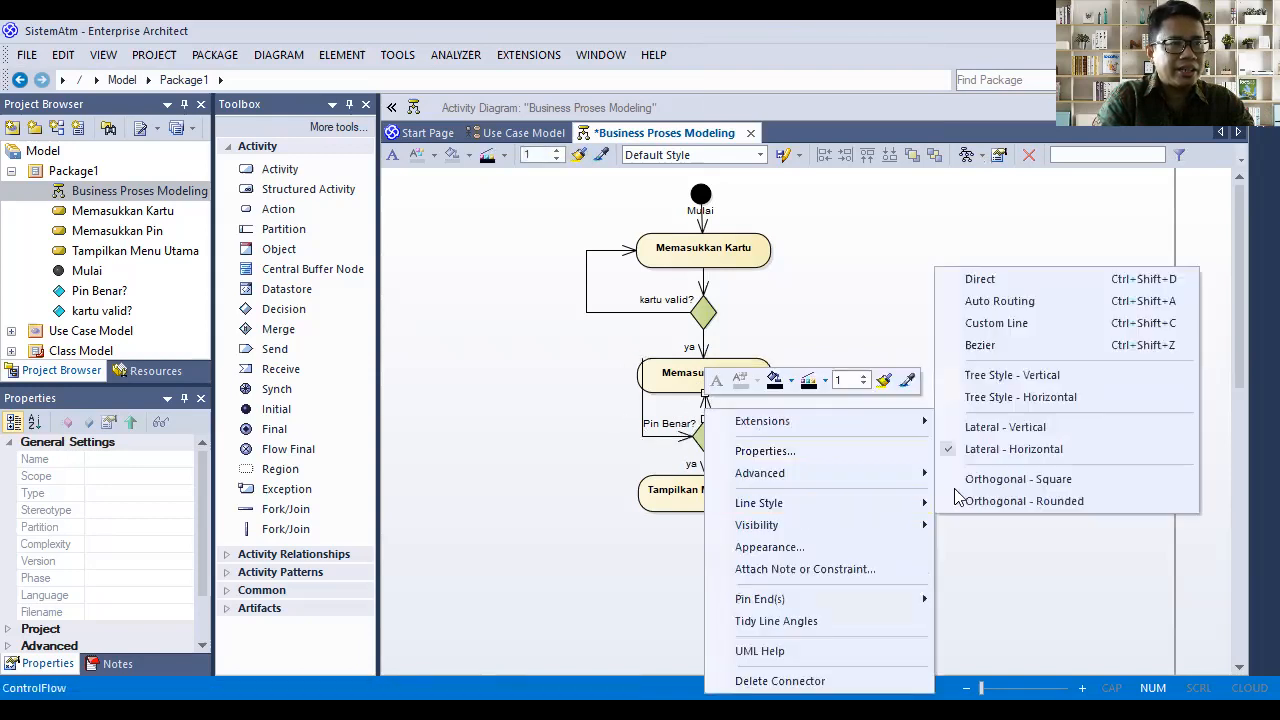
click(1005, 427)
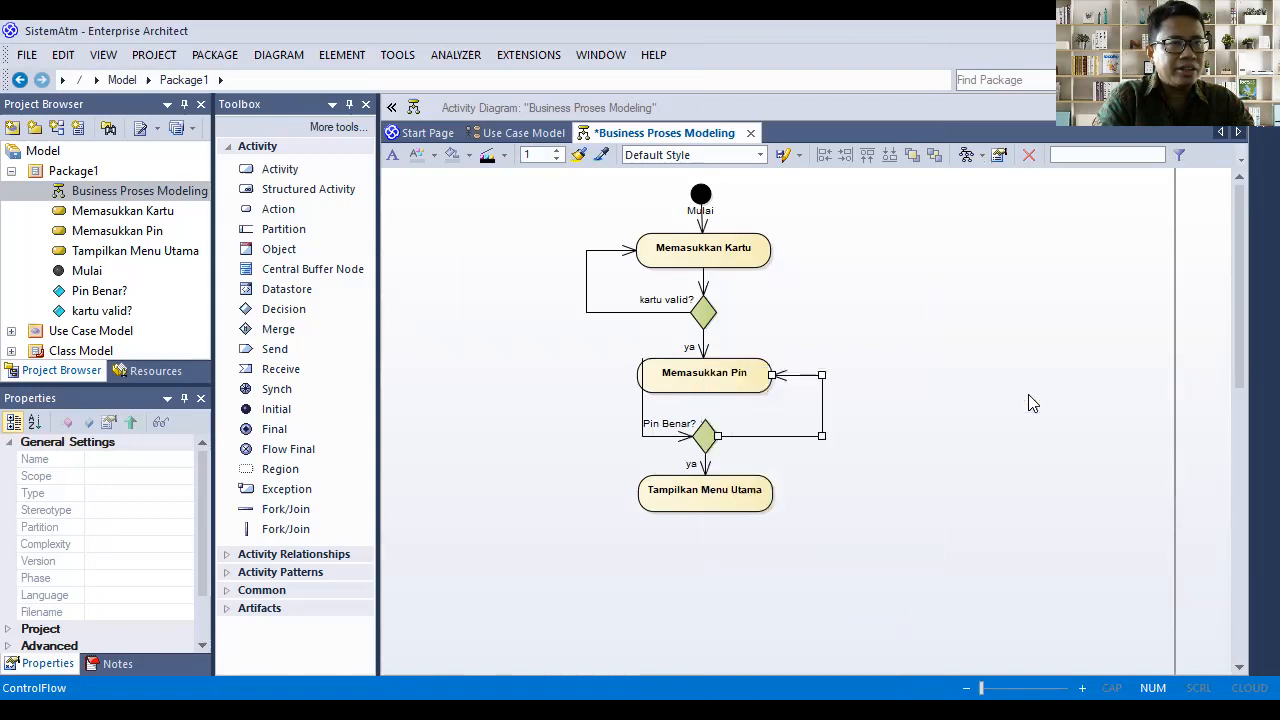
click(842, 448)
Set the line style of the control flow from Memasukkan Pin to the "Pin Benar?" decision to Direct
click(641, 415)
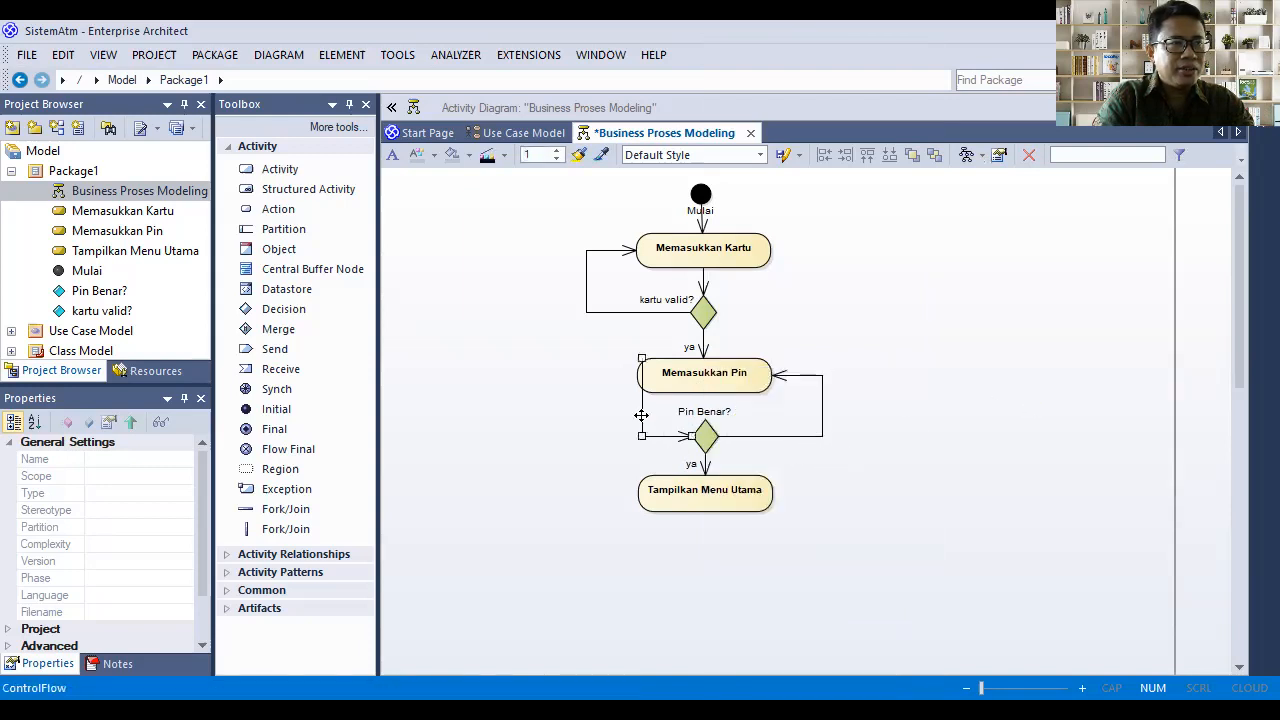
right_click(641, 415)
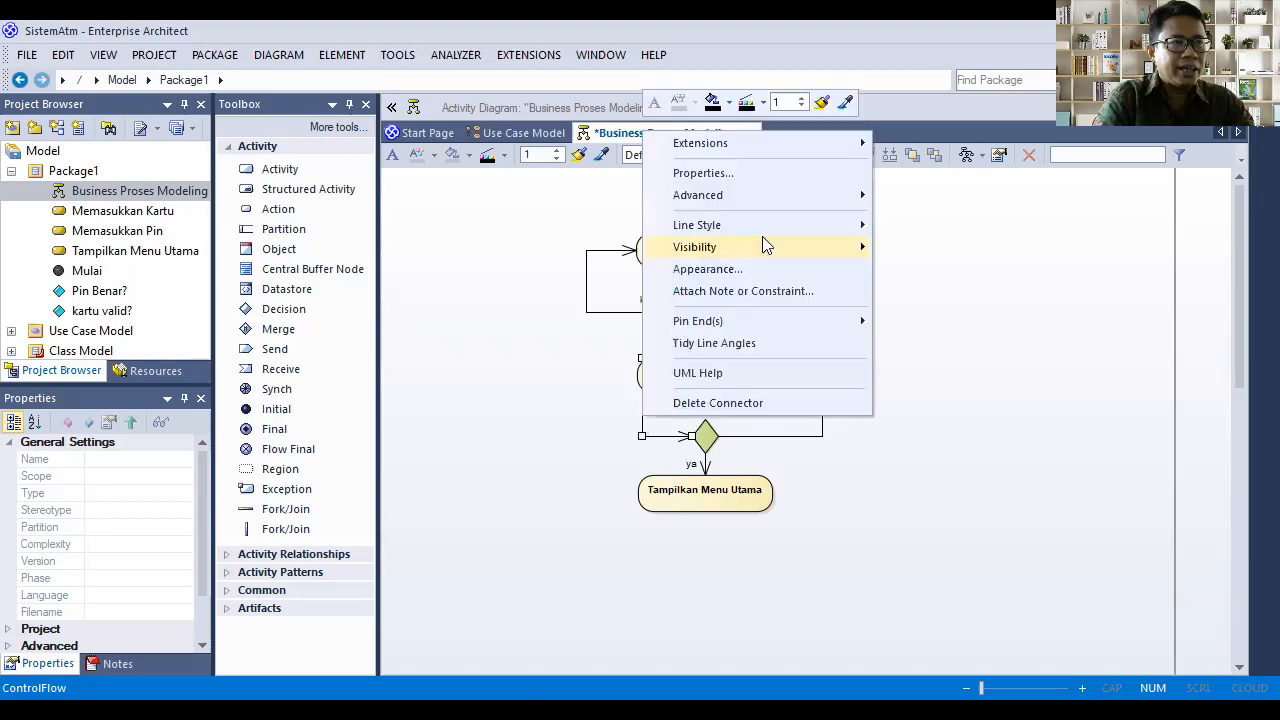
mouse_move(768, 226)
click(979, 227)
click(970, 401)
Try the Tree Style - Horizontal line style on the control flow from Memasukkan Kartu to the "kartu valid?" decision
click(630, 313)
click(704, 285)
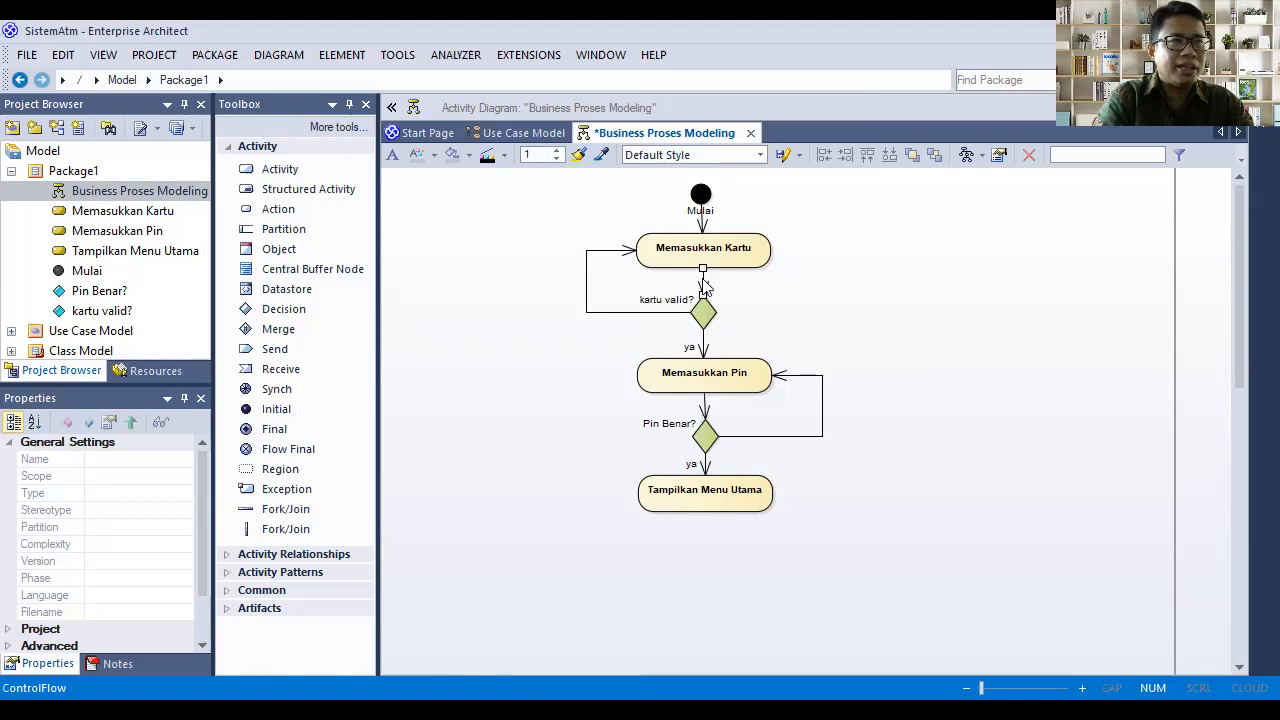
right_click(704, 286)
mouse_move(812, 376)
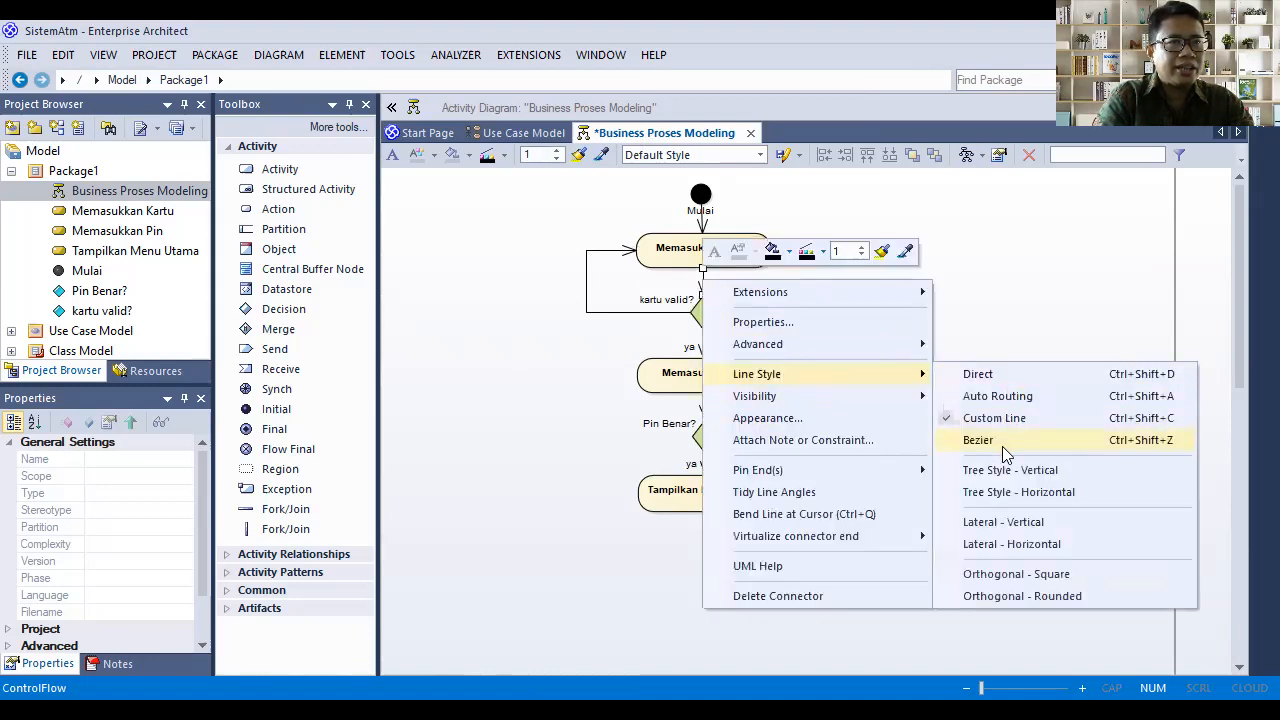
click(1003, 492)
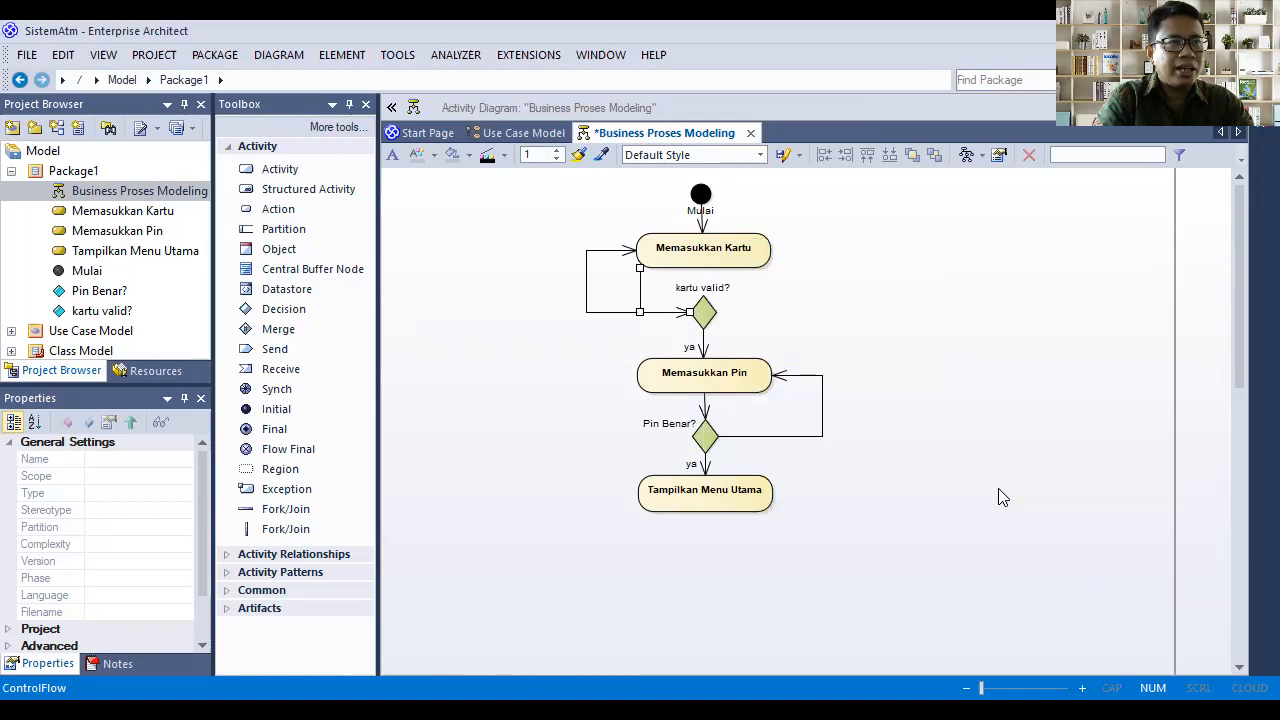
Try the Direct line style on the return flow from "kartu valid?" to Memasukkan Kartu and restore it to Tree Style - Horizontal
click(587, 287)
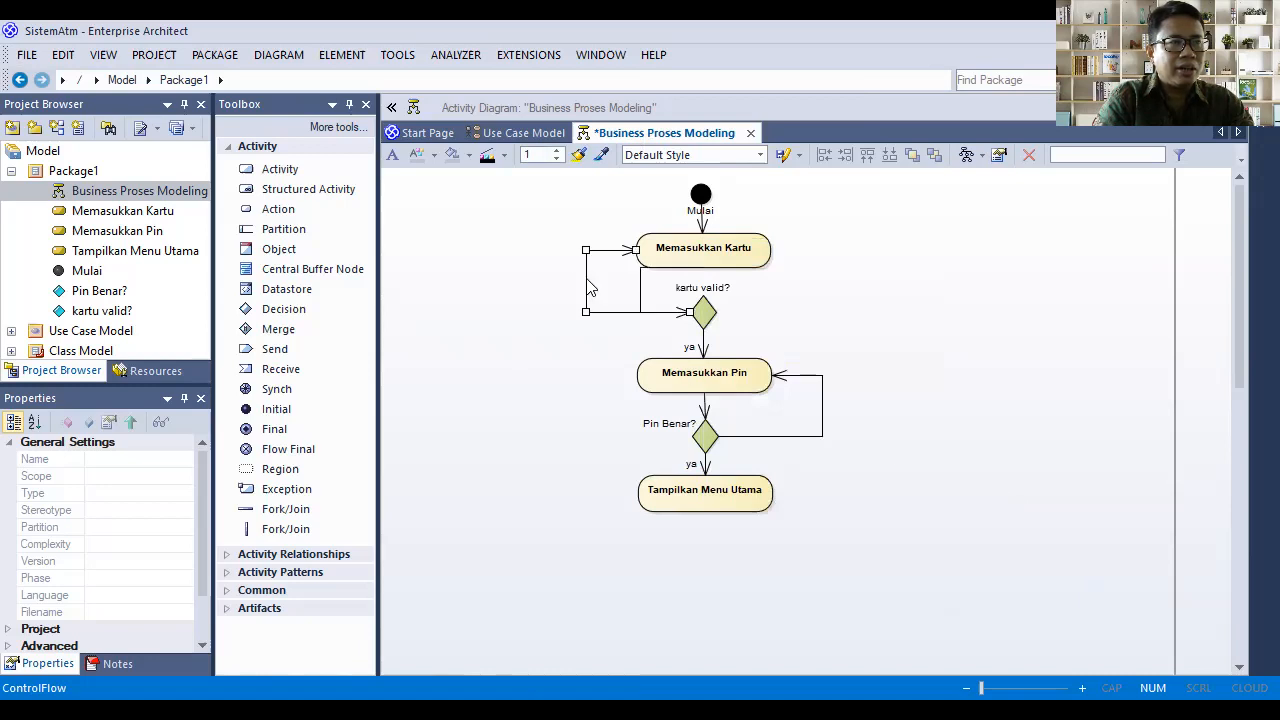
right_click(590, 287)
mouse_move(660, 382)
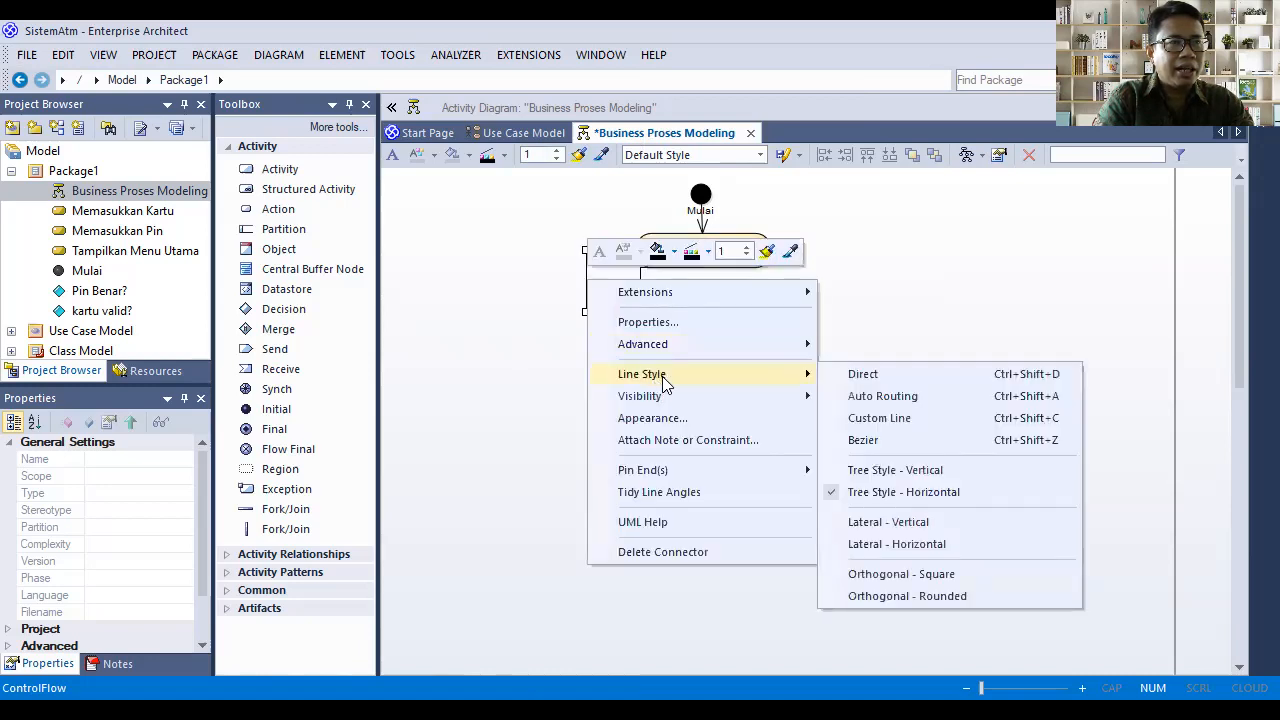
click(900, 494)
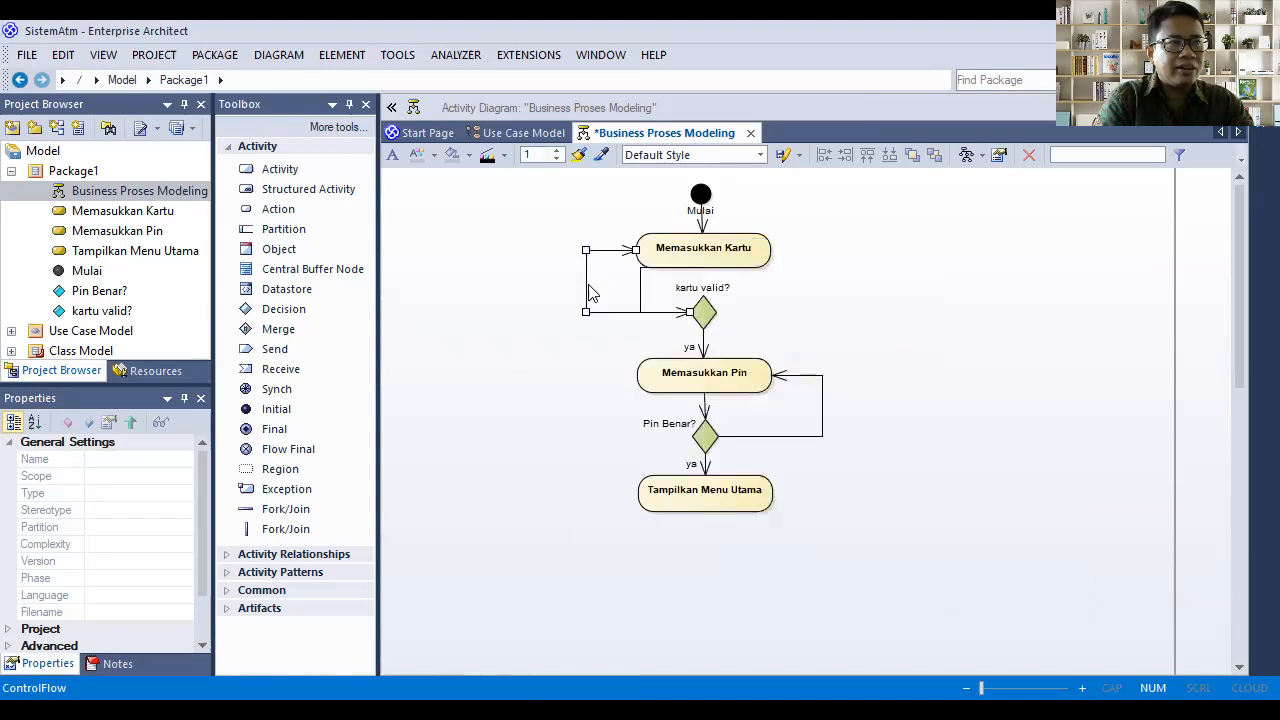
right_click(590, 292)
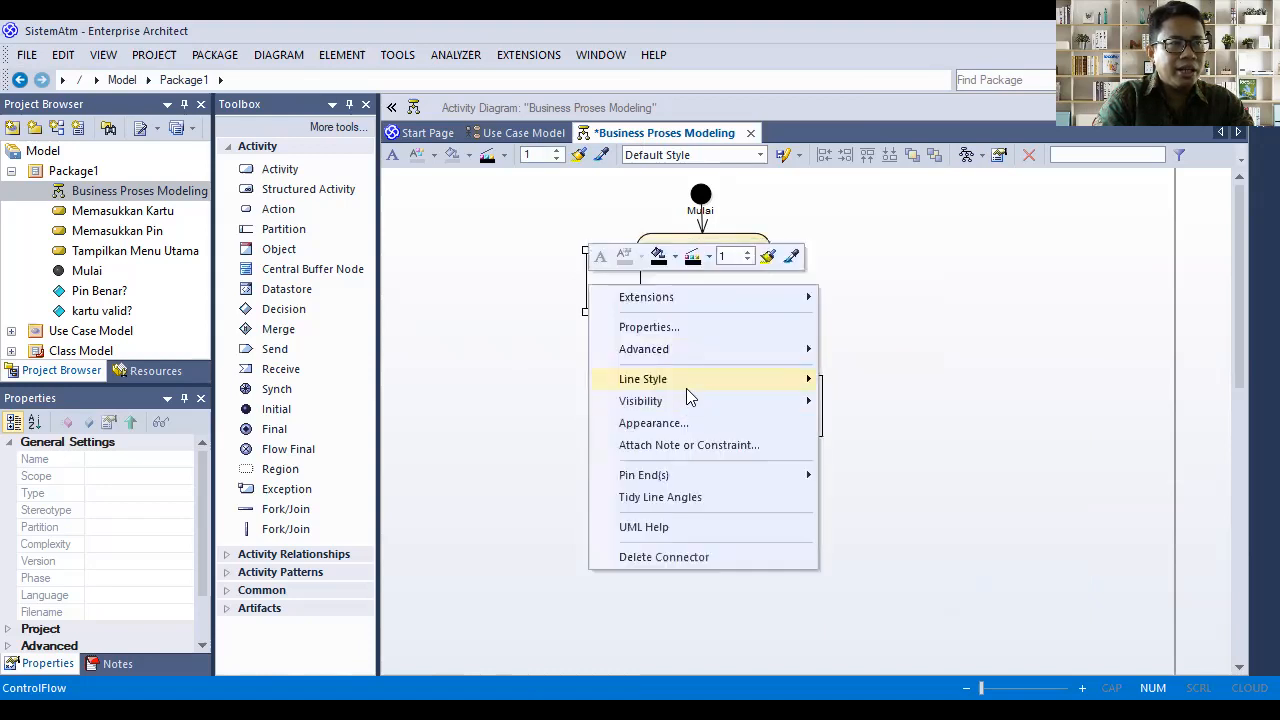
mouse_move(686, 388)
click(864, 378)
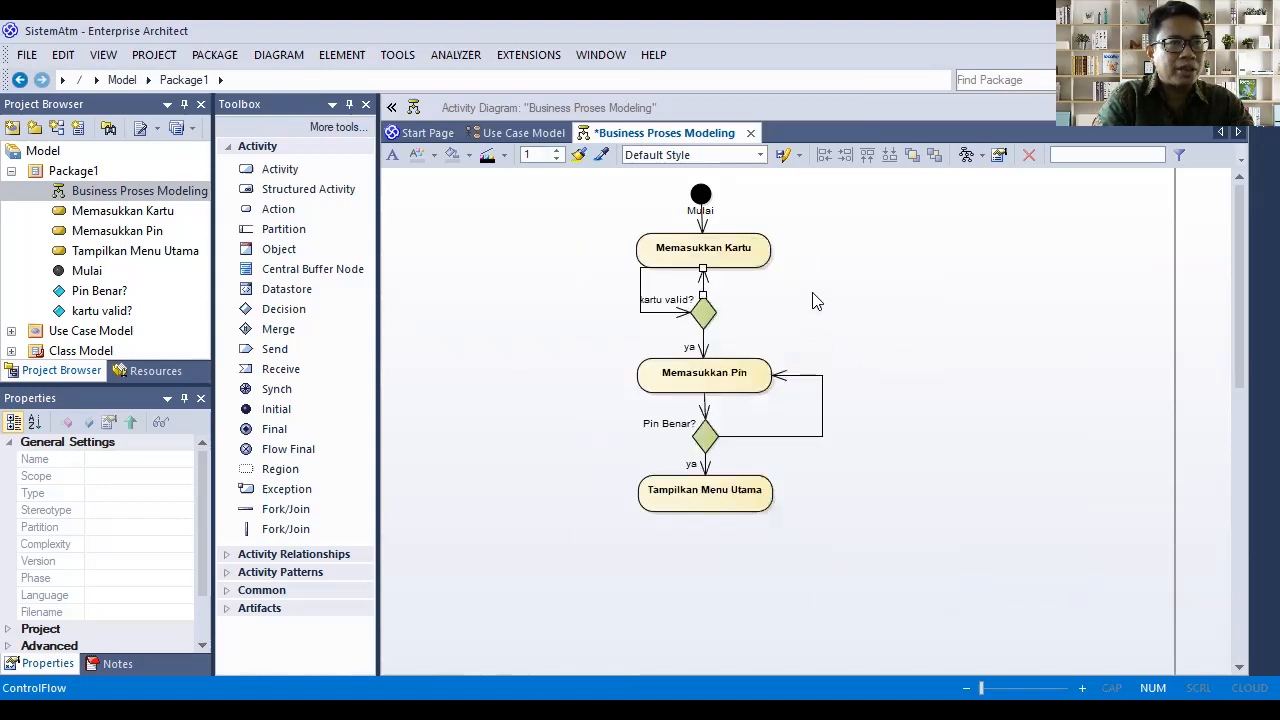
click(704, 284)
right_click(703, 278)
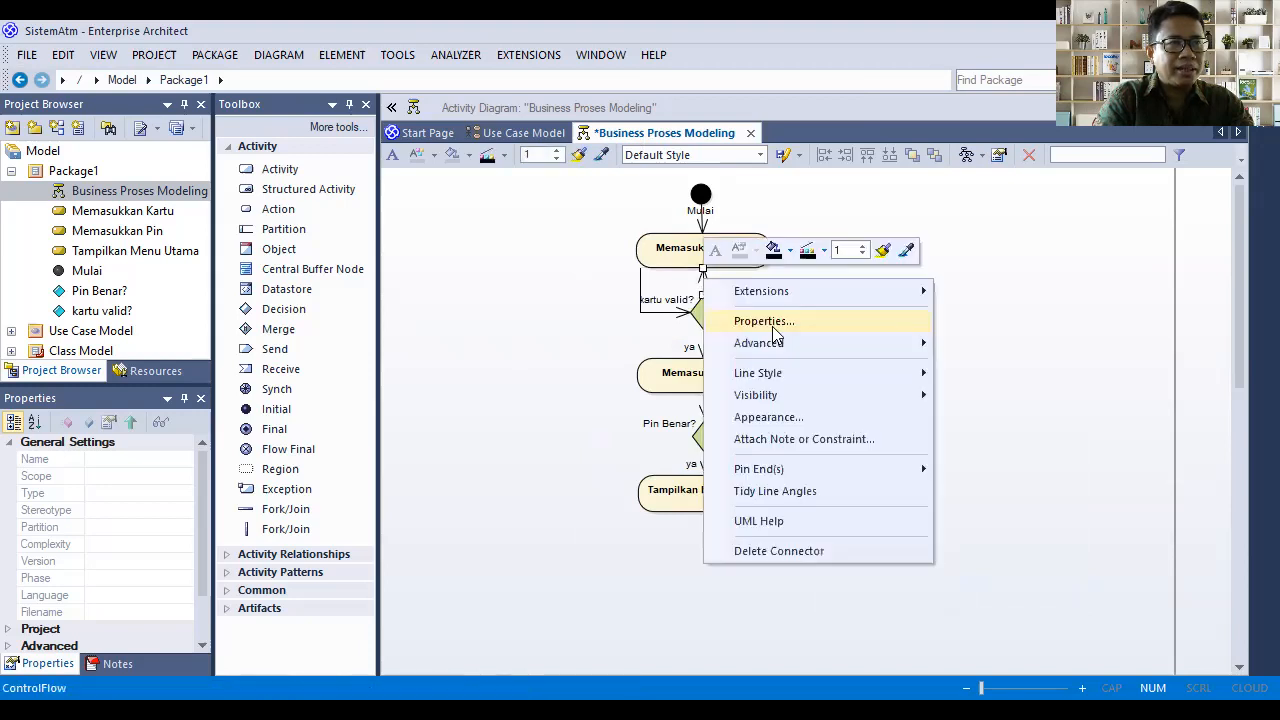
mouse_move(832, 372)
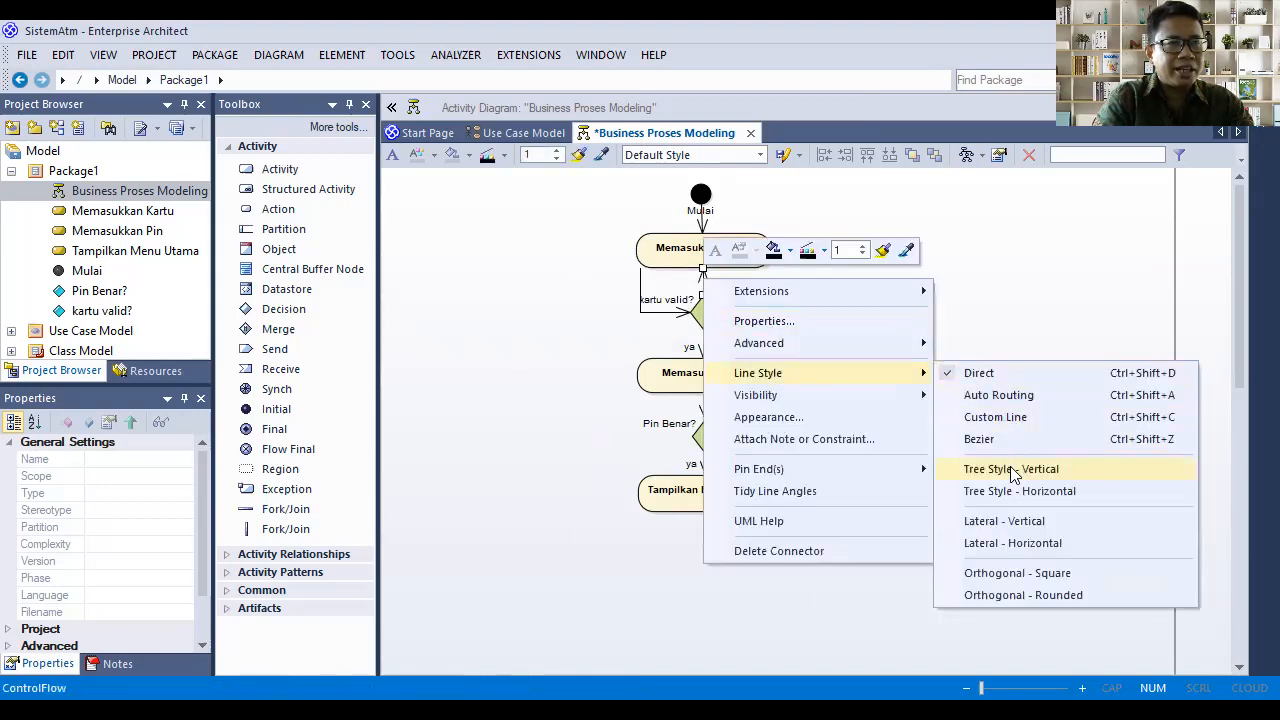
click(1038, 493)
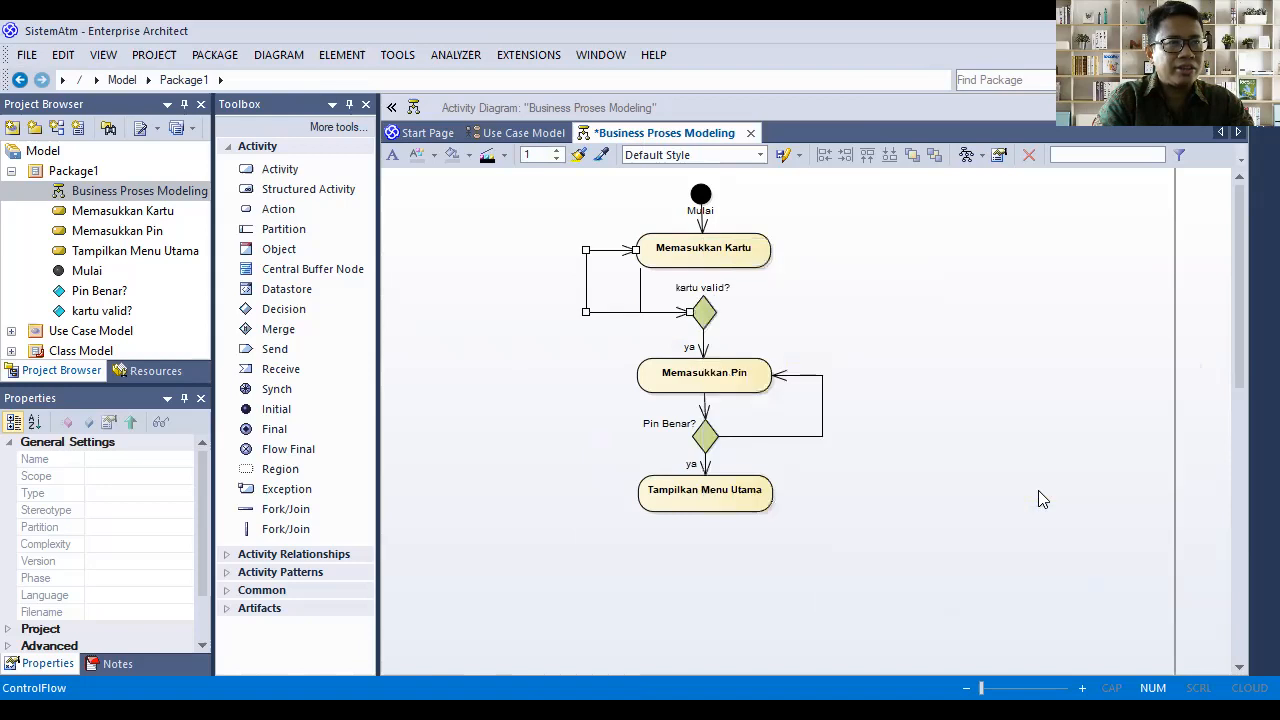
Set the line style of the control flow from Memasukkan Kartu to the "kartu valid?" decision to Direct
click(641, 298)
right_click(641, 296)
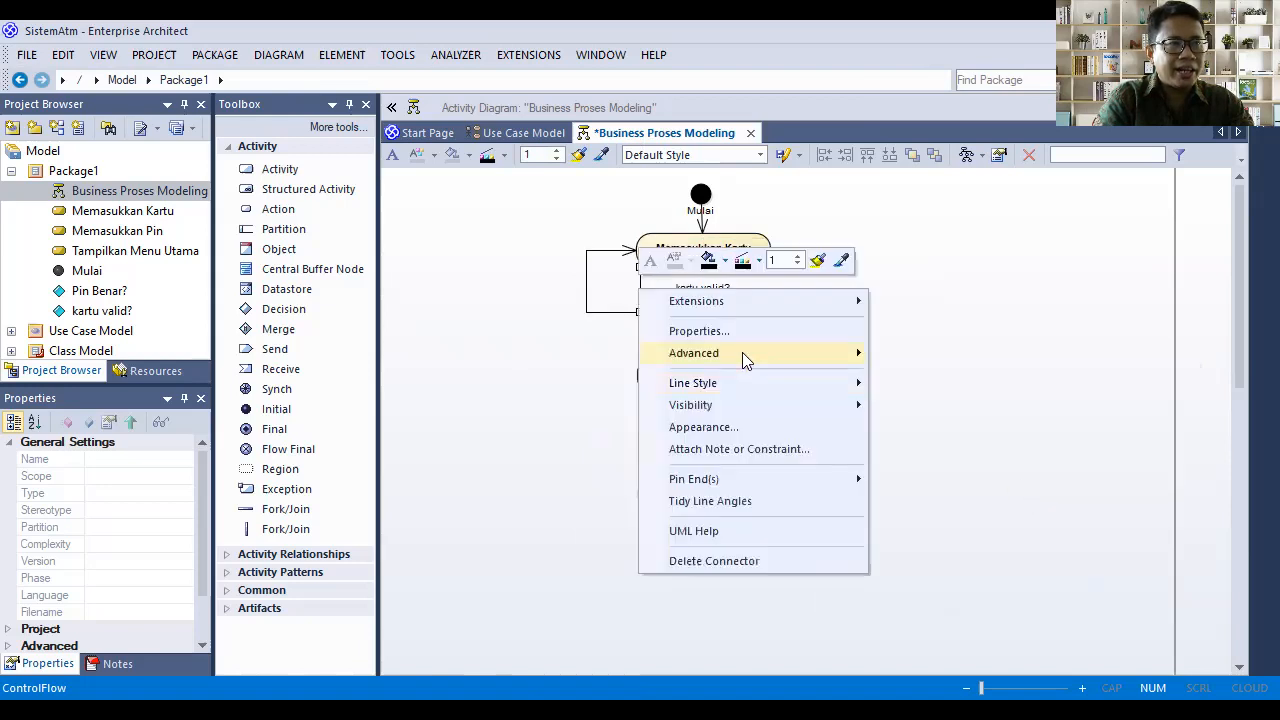
mouse_move(738, 386)
click(960, 380)
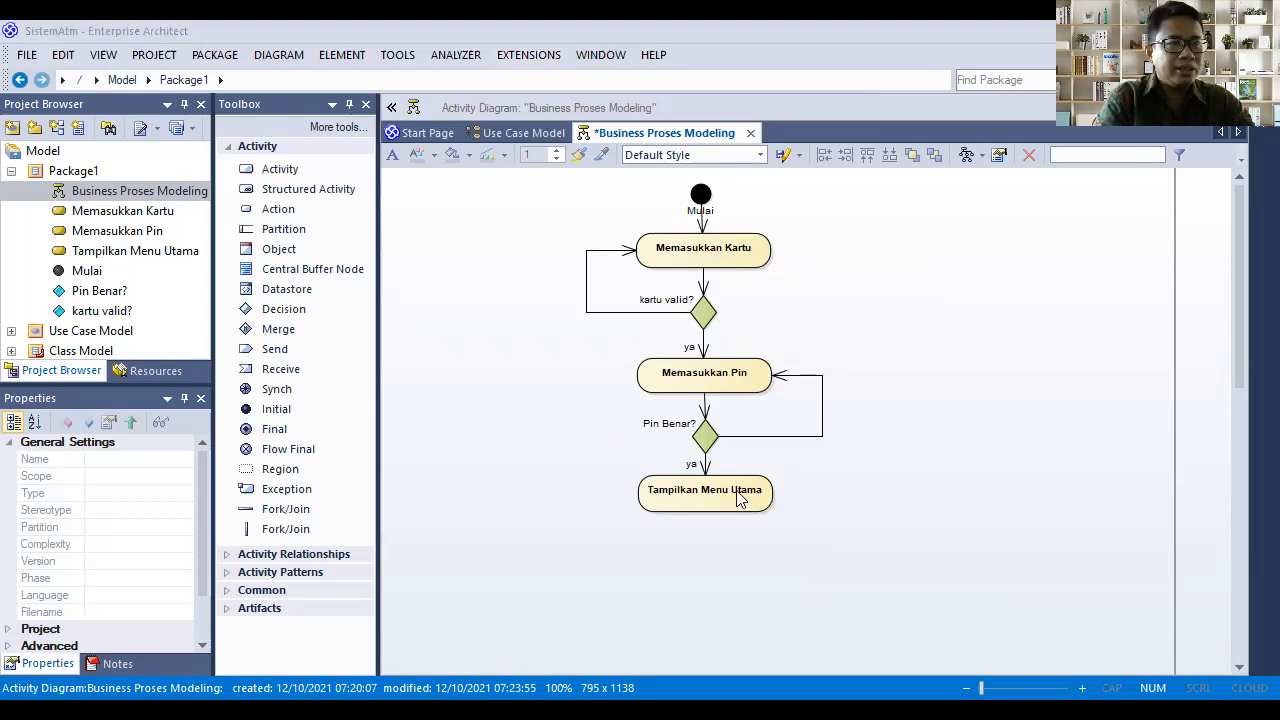
Add a decision named "Lakukan Transaksi?" slightly below Tampilkan Menu Utama, linked from that activity by a control flow
drag(782, 480, 706, 540)
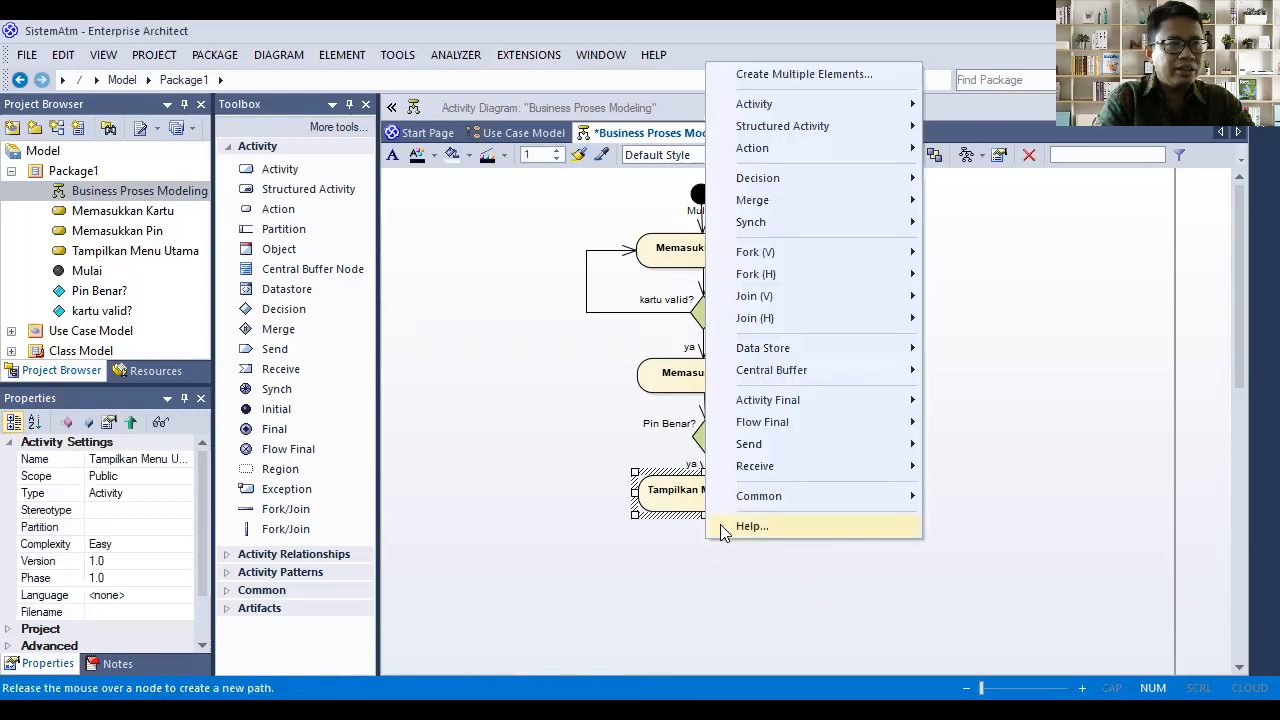
mouse_move(806, 180)
click(984, 180)
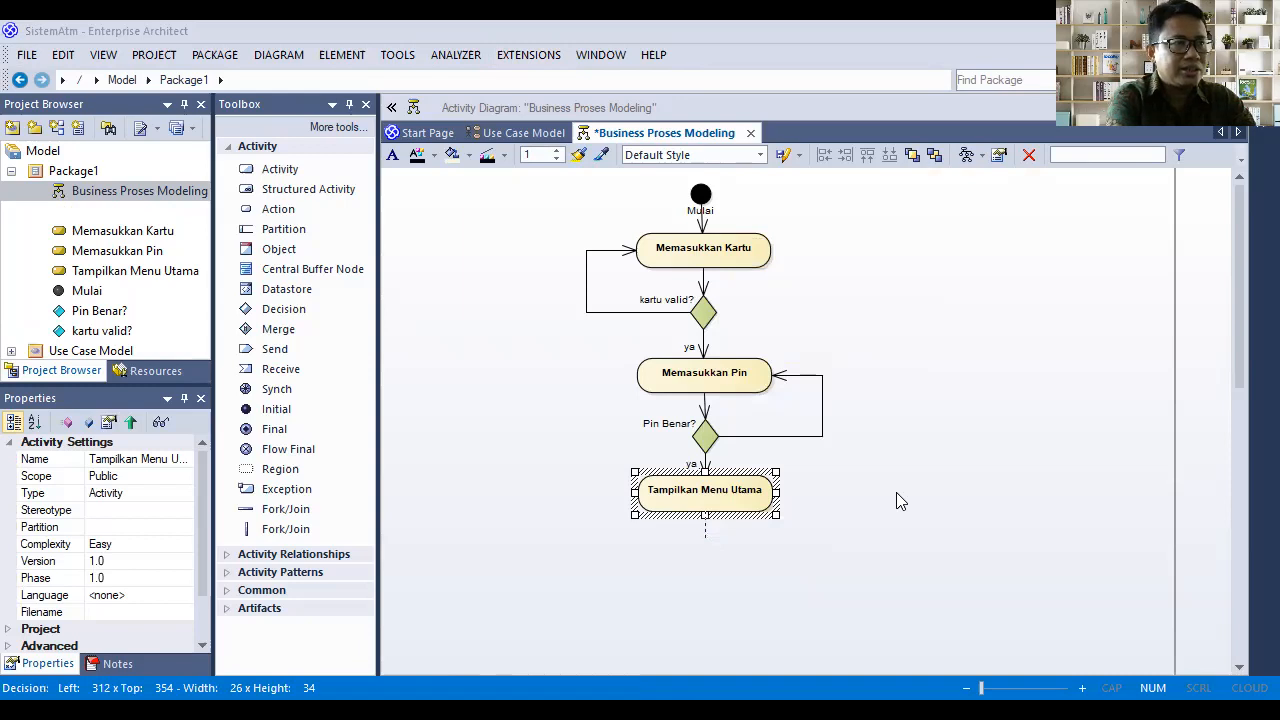
text(Laku)
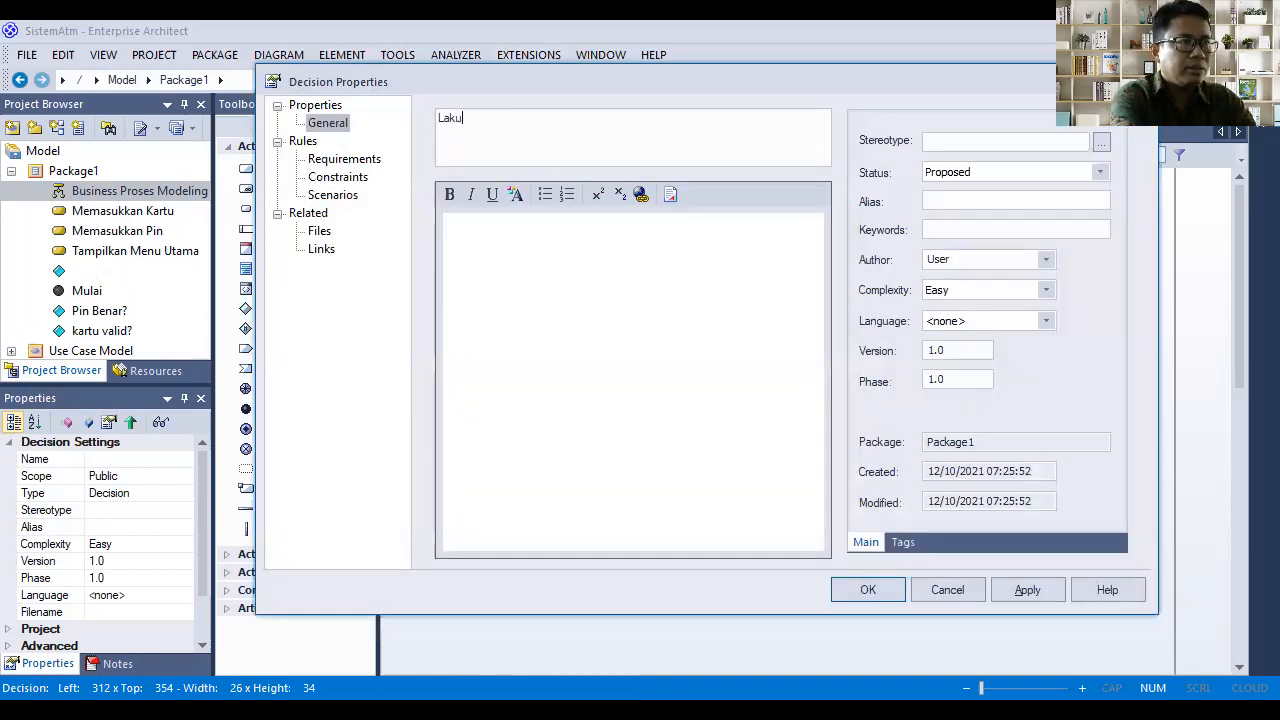
text(kan Transaksi)
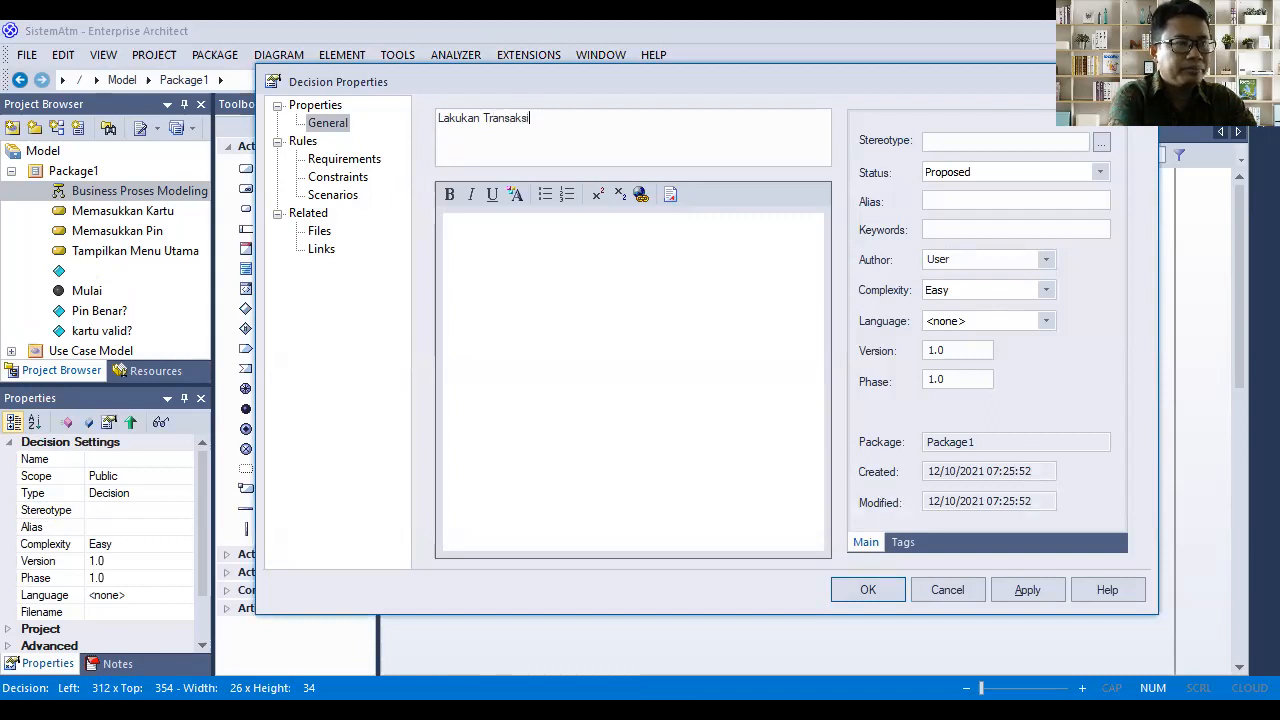
text(?)
click(1046, 590)
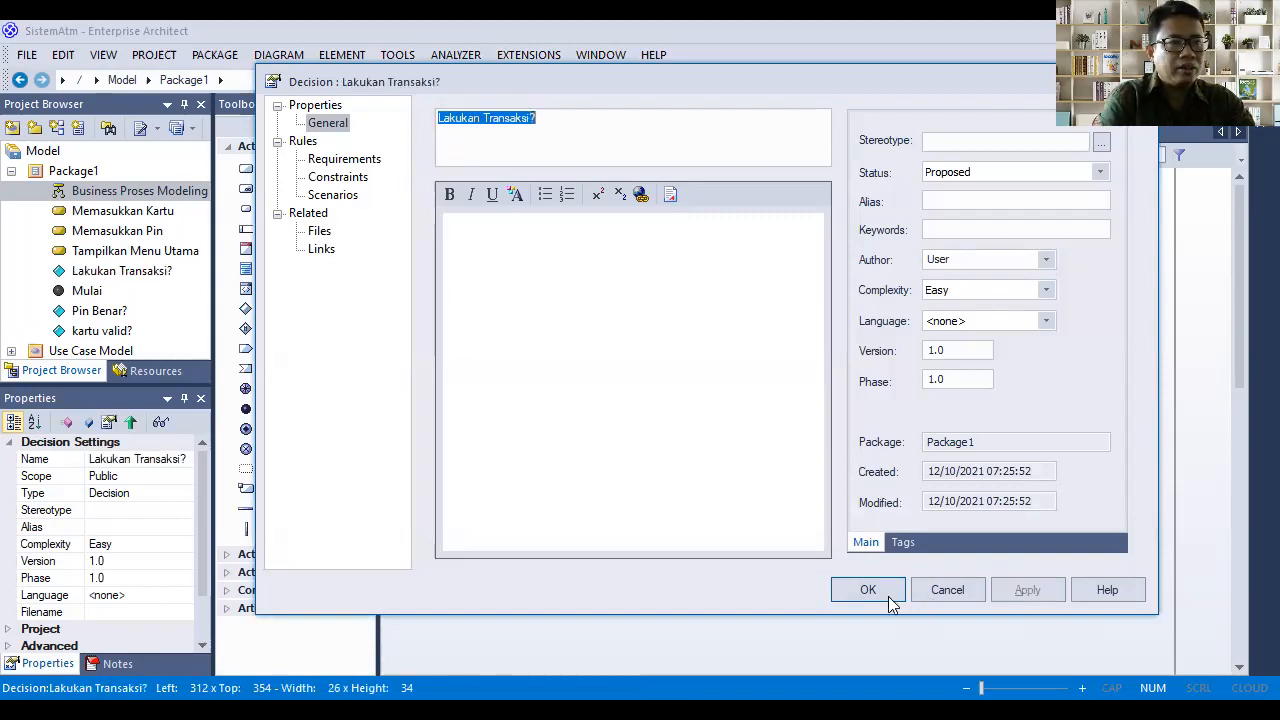
click(885, 594)
drag(700, 540, 700, 555)
click(843, 519)
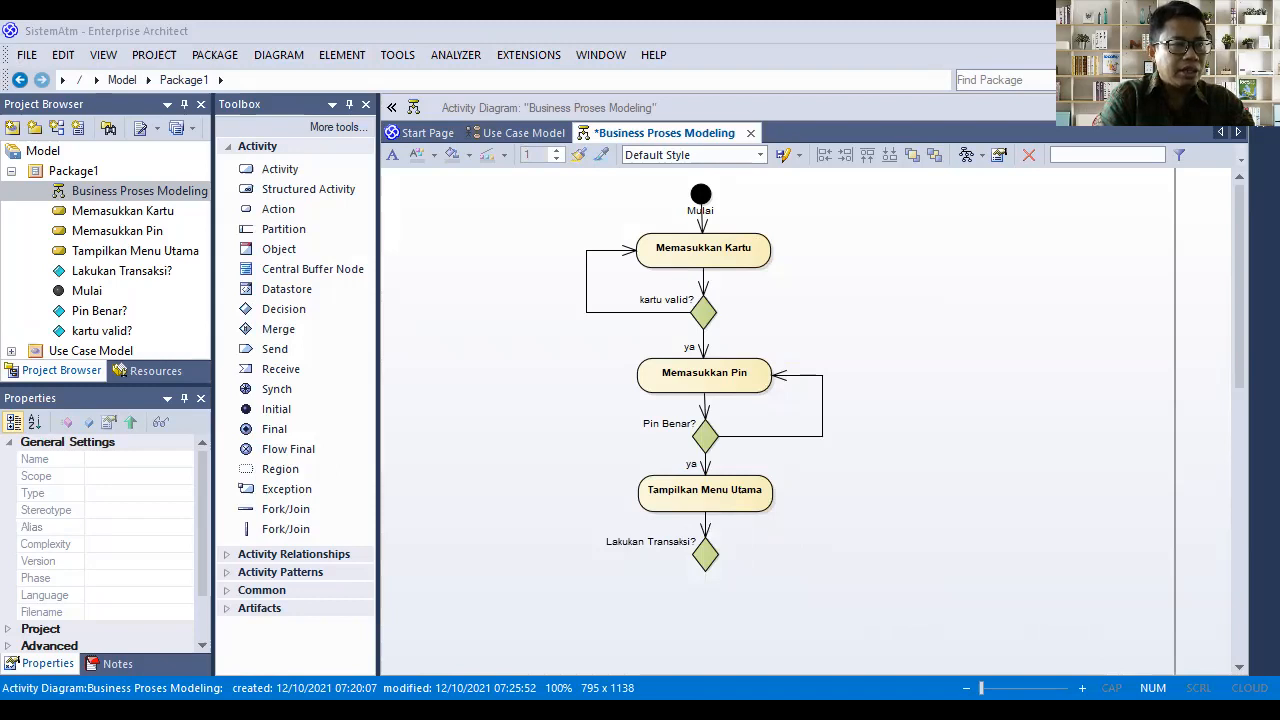
Add a horizontal fork named "ya" just below the "Lakukan Transaksi?" decision, linked from that decision by a control flow
click(705, 553)
drag(740, 540, 704, 596)
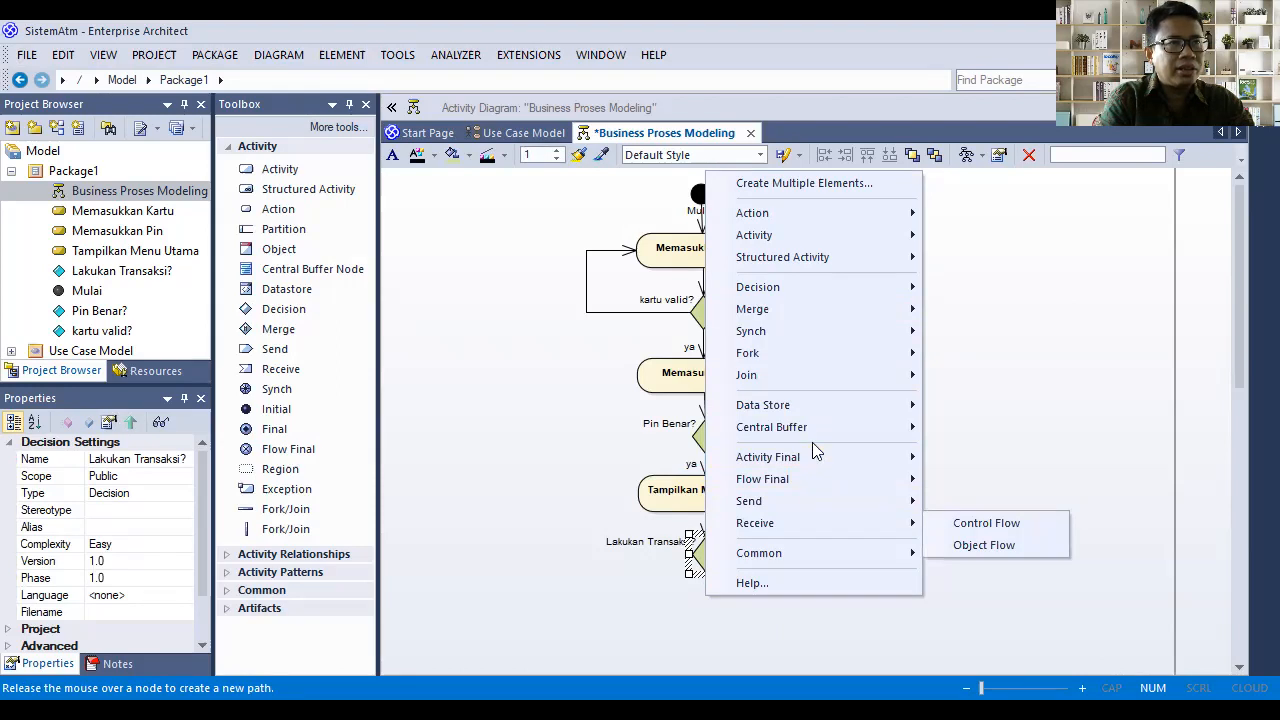
mouse_move(780, 352)
click(986, 354)
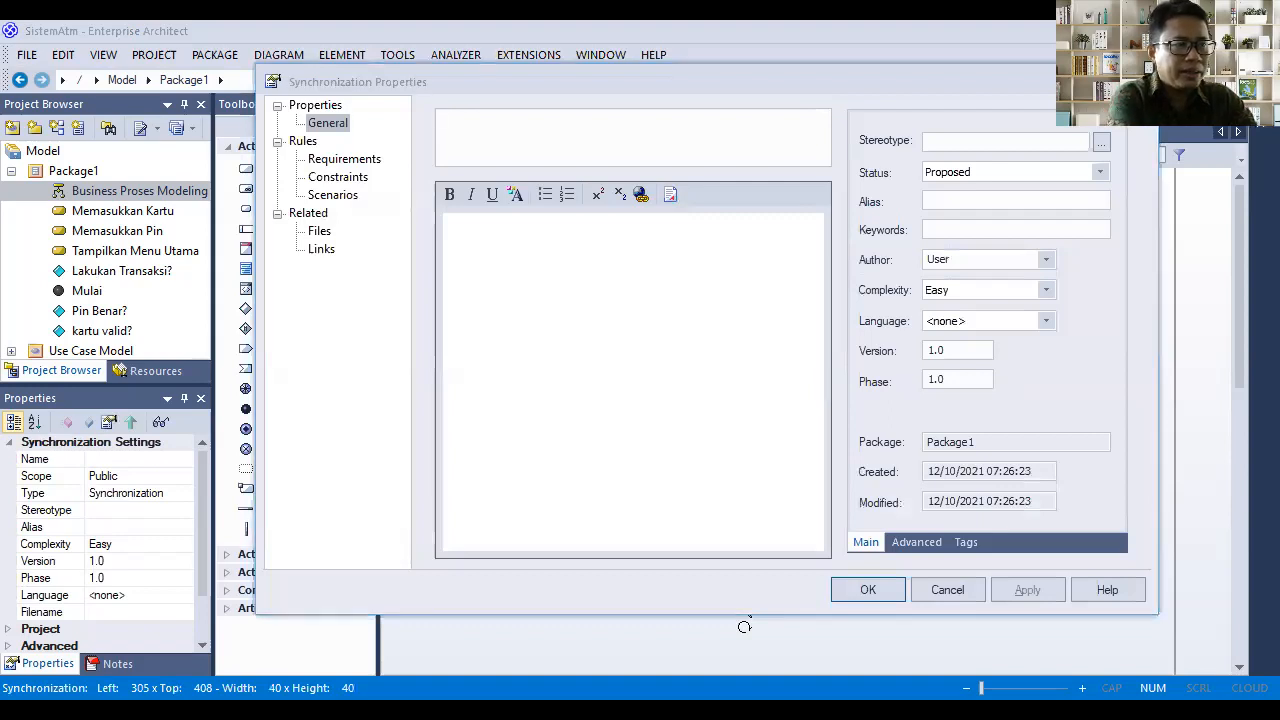
text(ya)
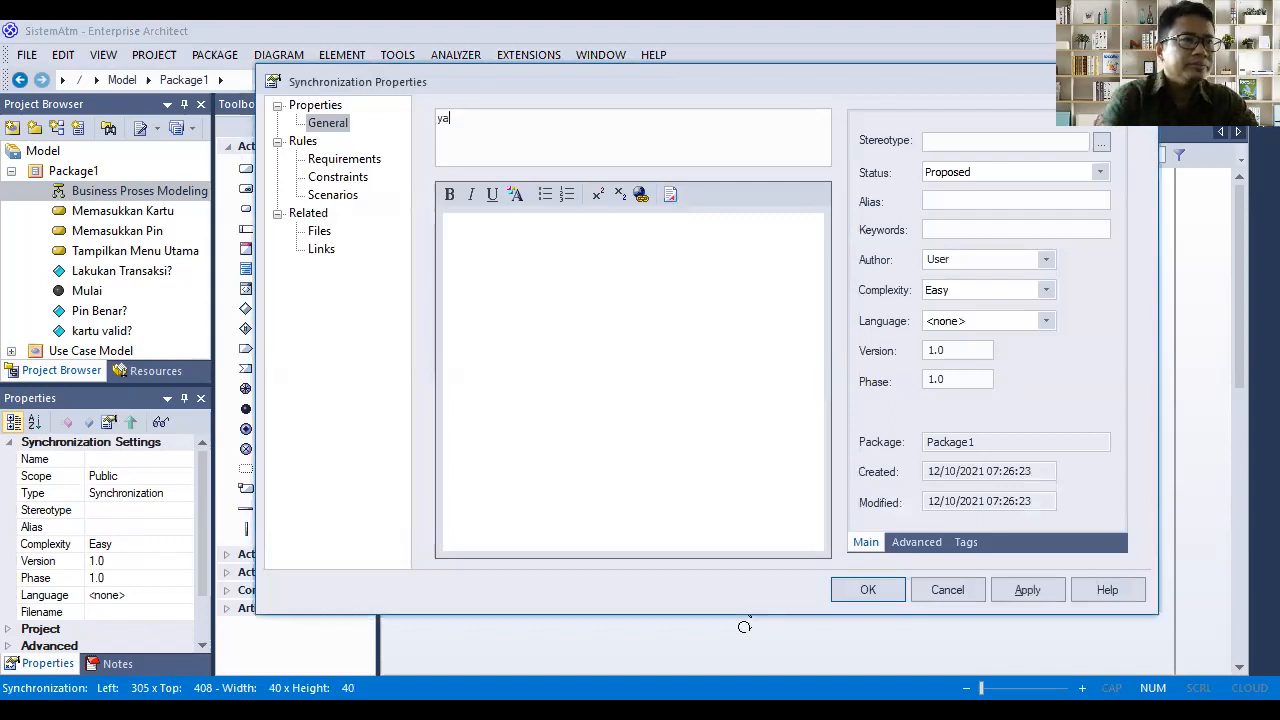
click(1030, 590)
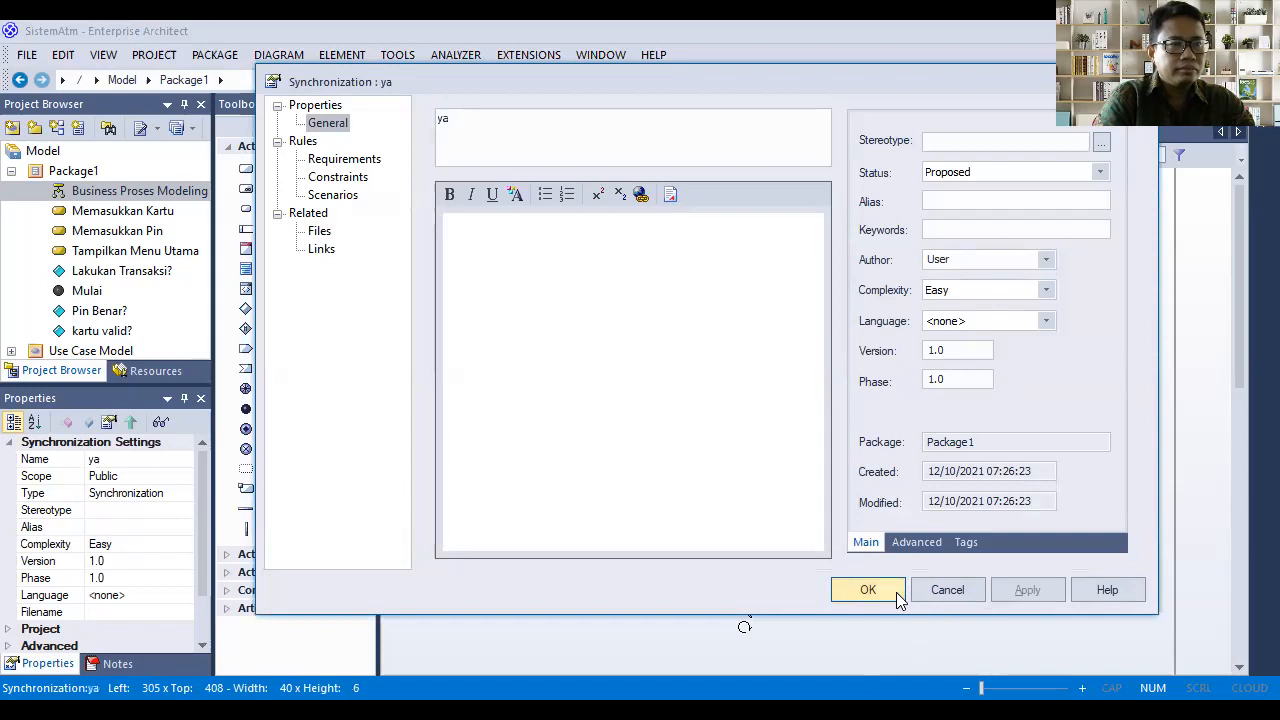
click(896, 592)
drag(720, 579, 722, 596)
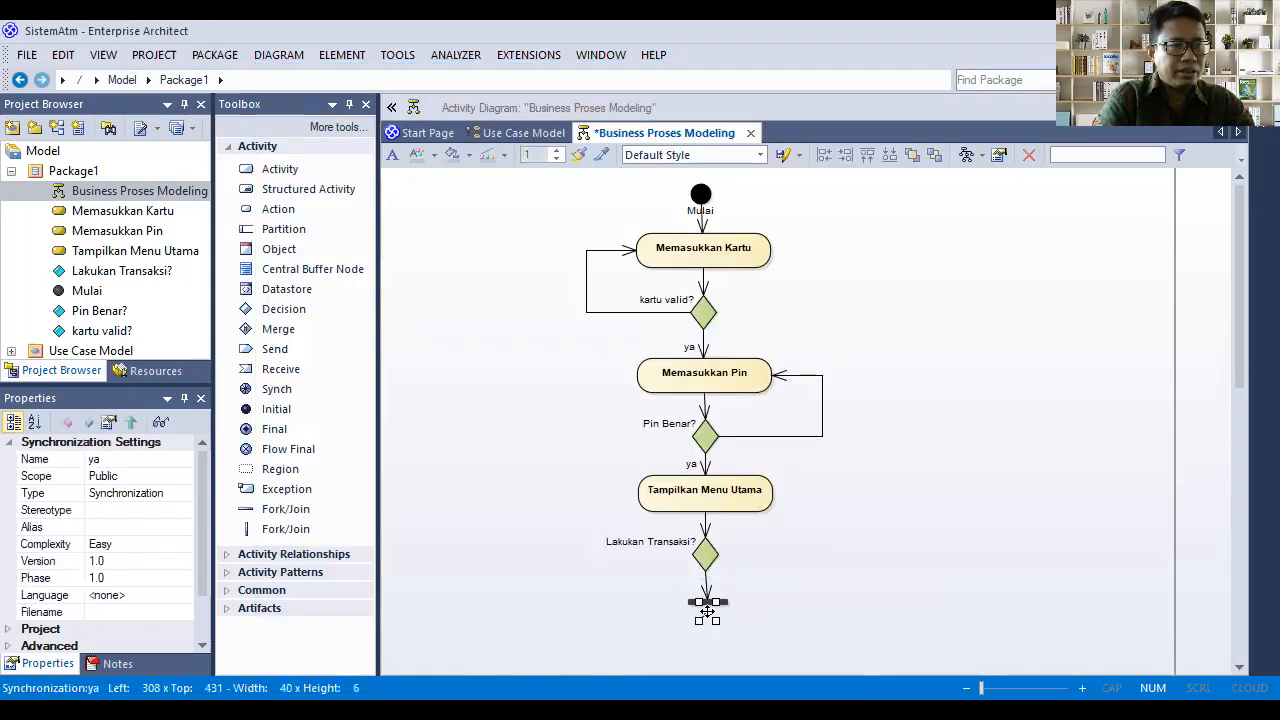
Clear the fork's name and name the control flow from "Lakukan Transaksi?" to the fork "ya"
double_click(699, 610)
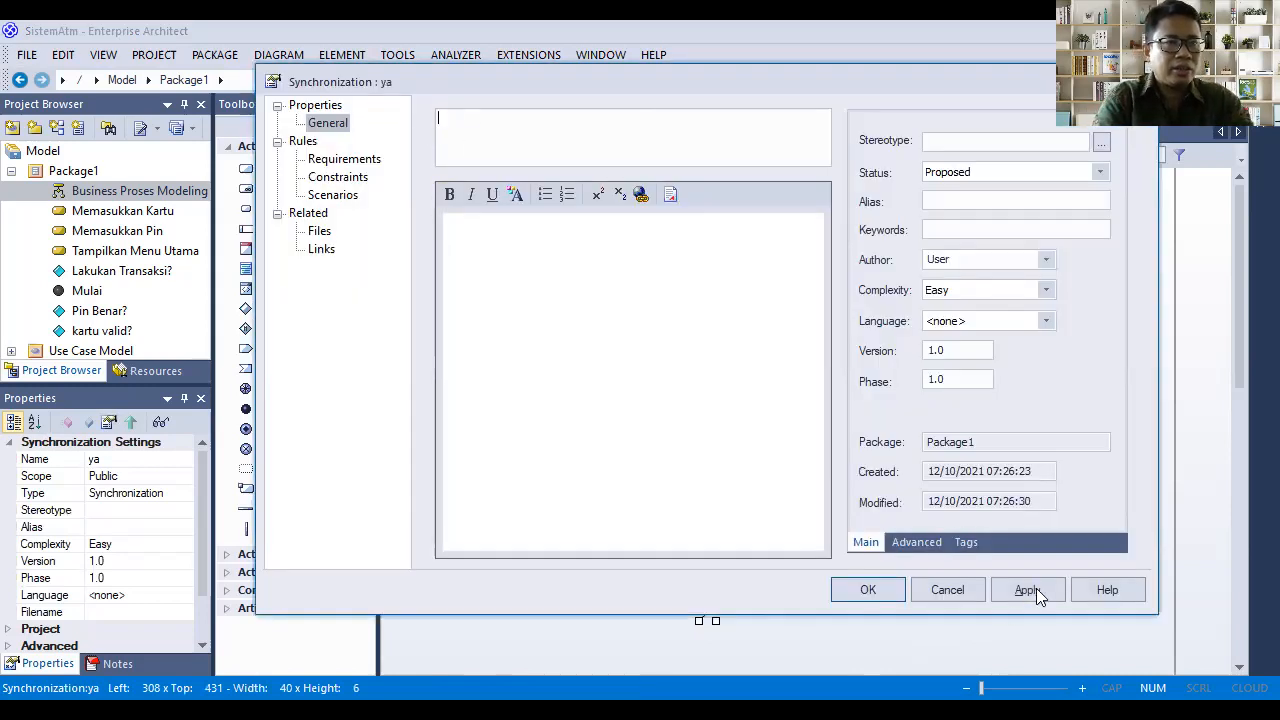
click(886, 590)
click(705, 580)
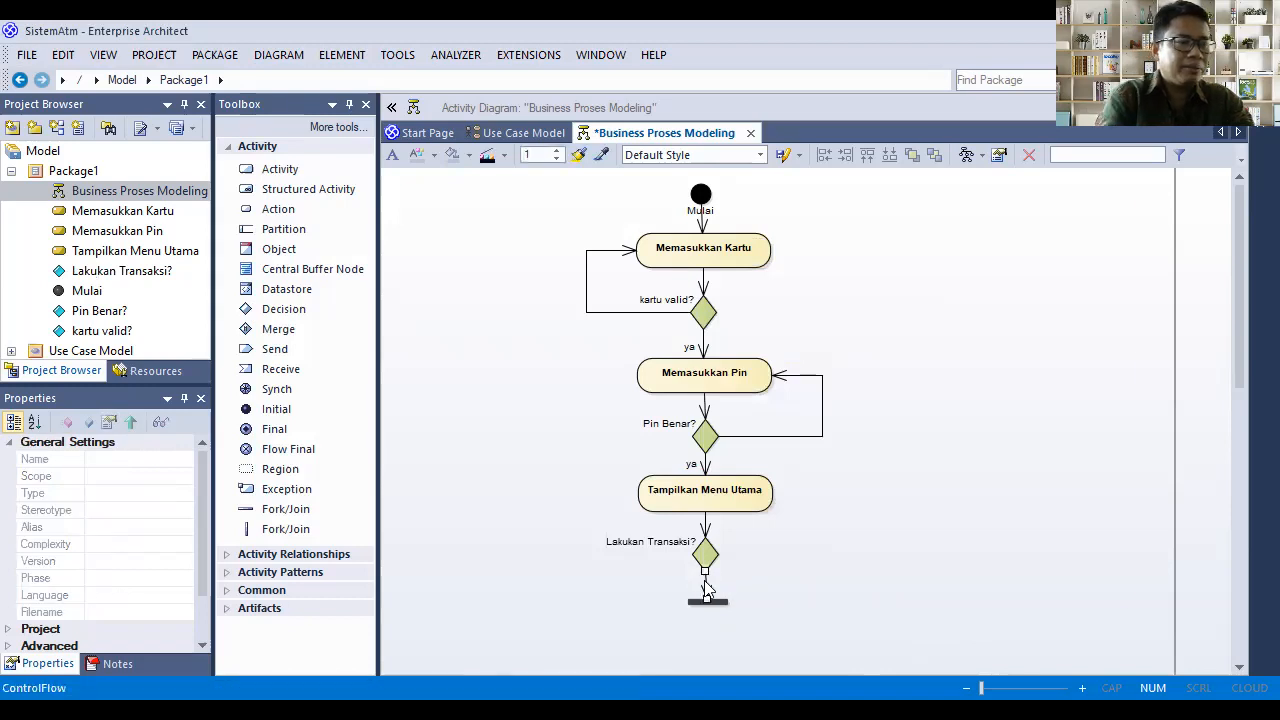
double_click(706, 589)
click(925, 582)
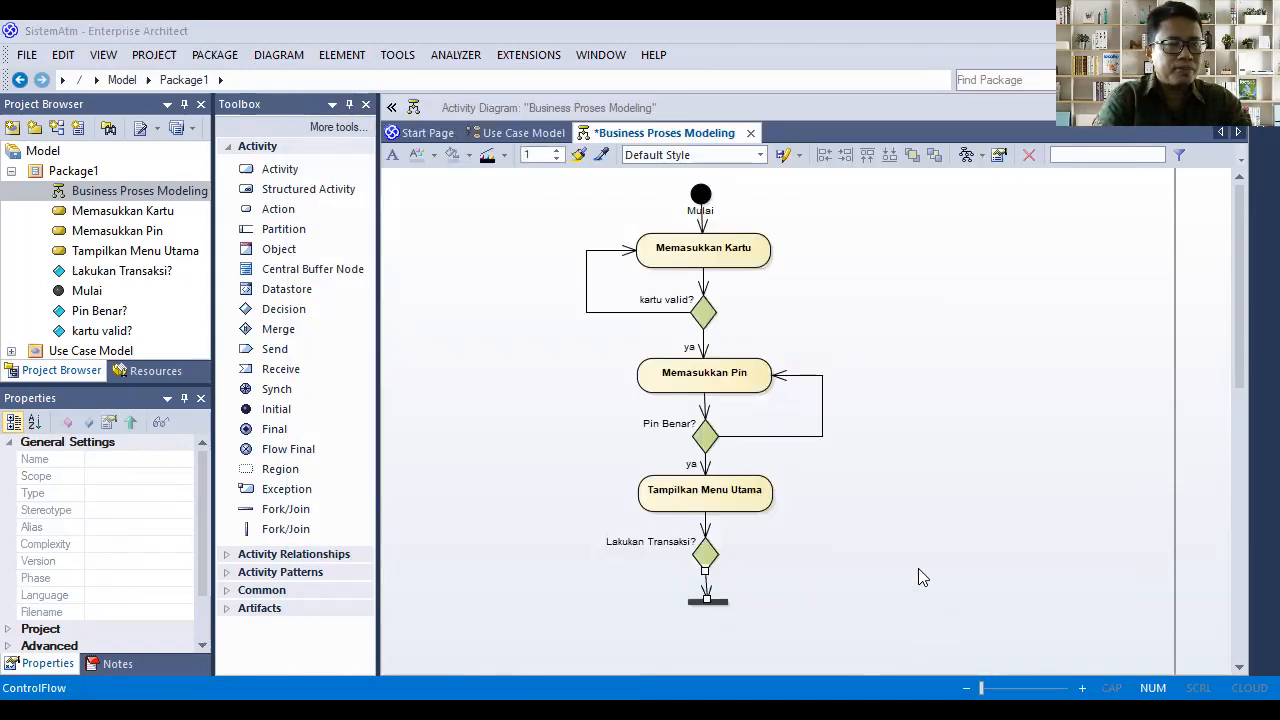
click(718, 604)
scroll(962, 436, down, 3)
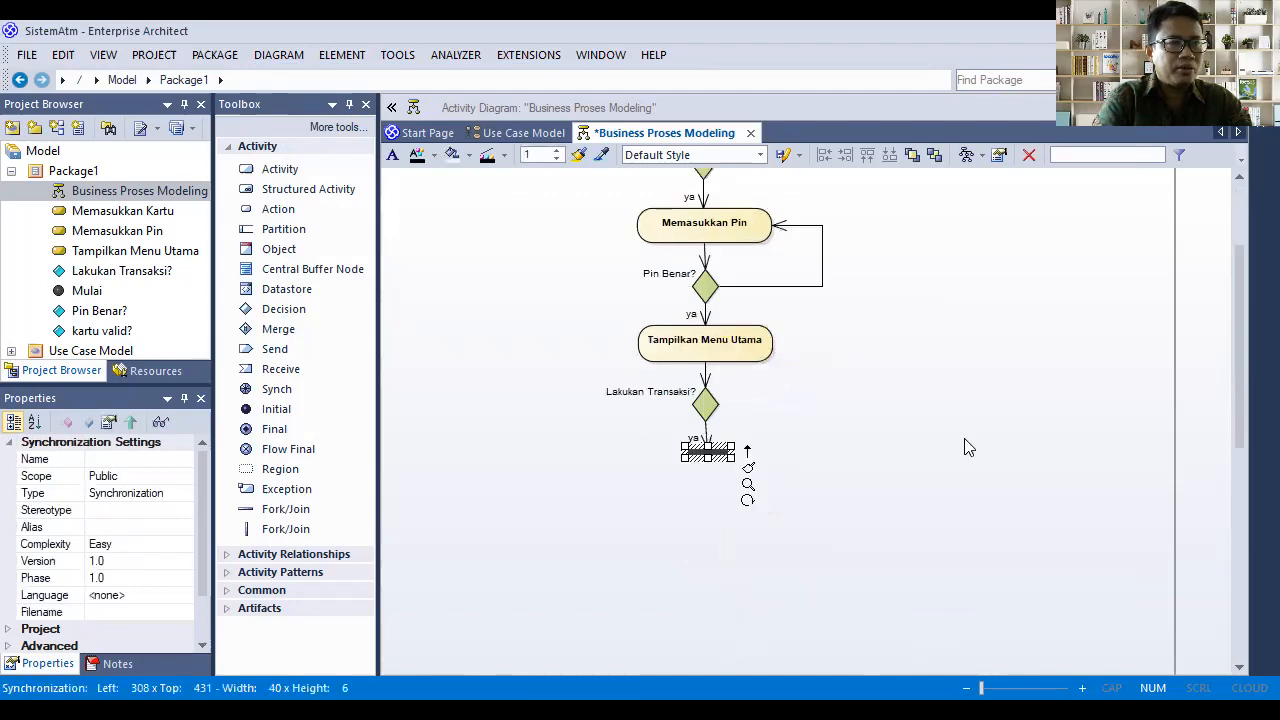
scroll(958, 438, up, 2)
click(895, 404)
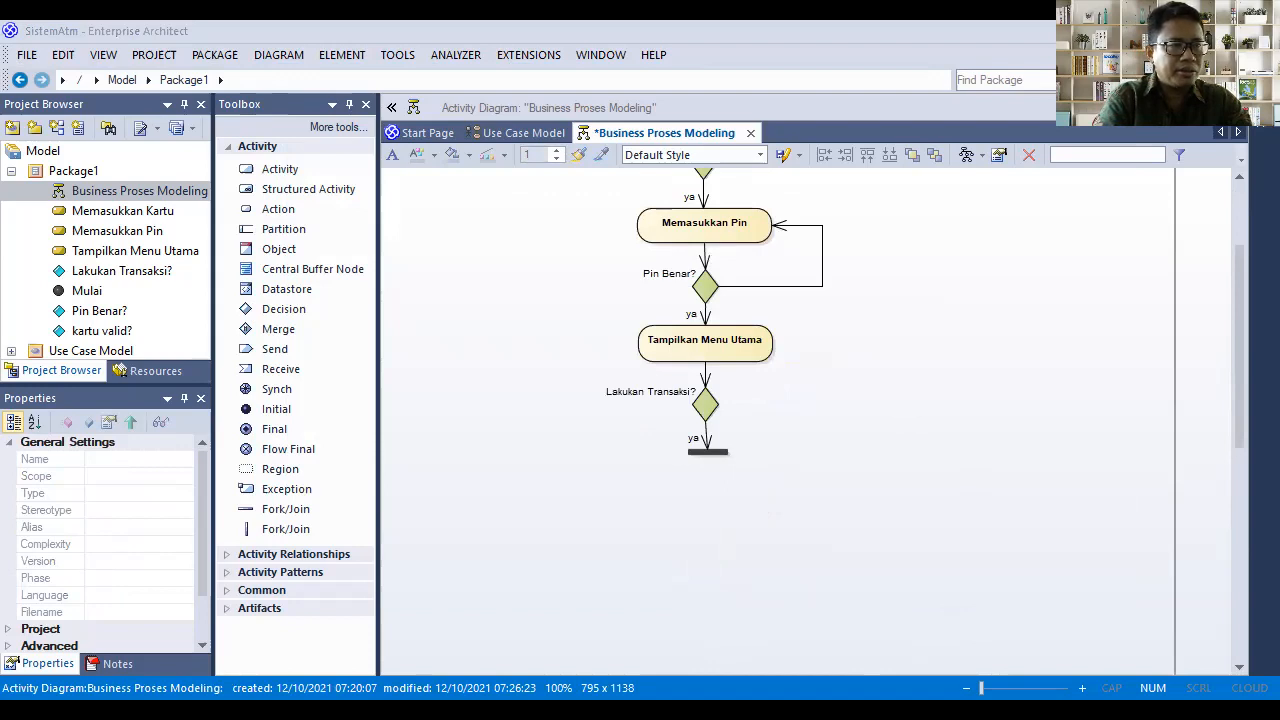
Add an activity named "Melakukan Logout", 135 wide and 28 high, right of and slightly below "Lakukan Transaksi?", linked from that decision by a control flow
click(706, 406)
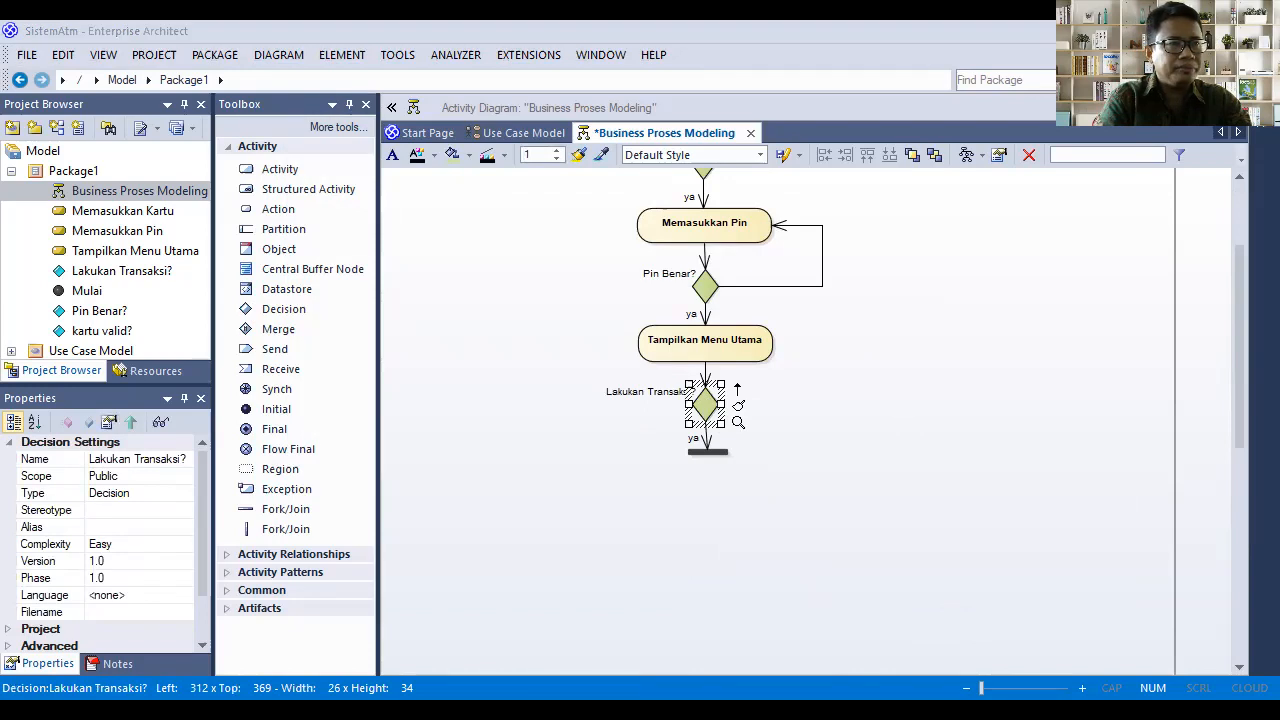
drag(737, 388, 858, 438)
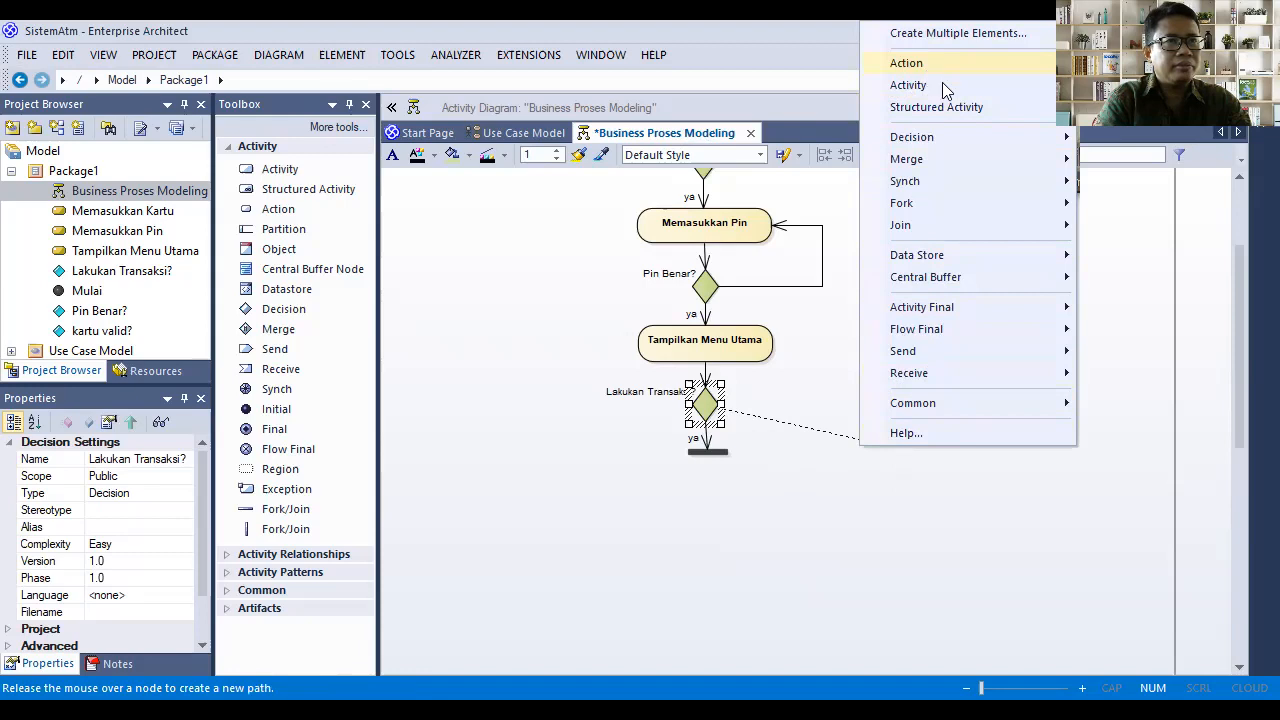
click(1000, 85)
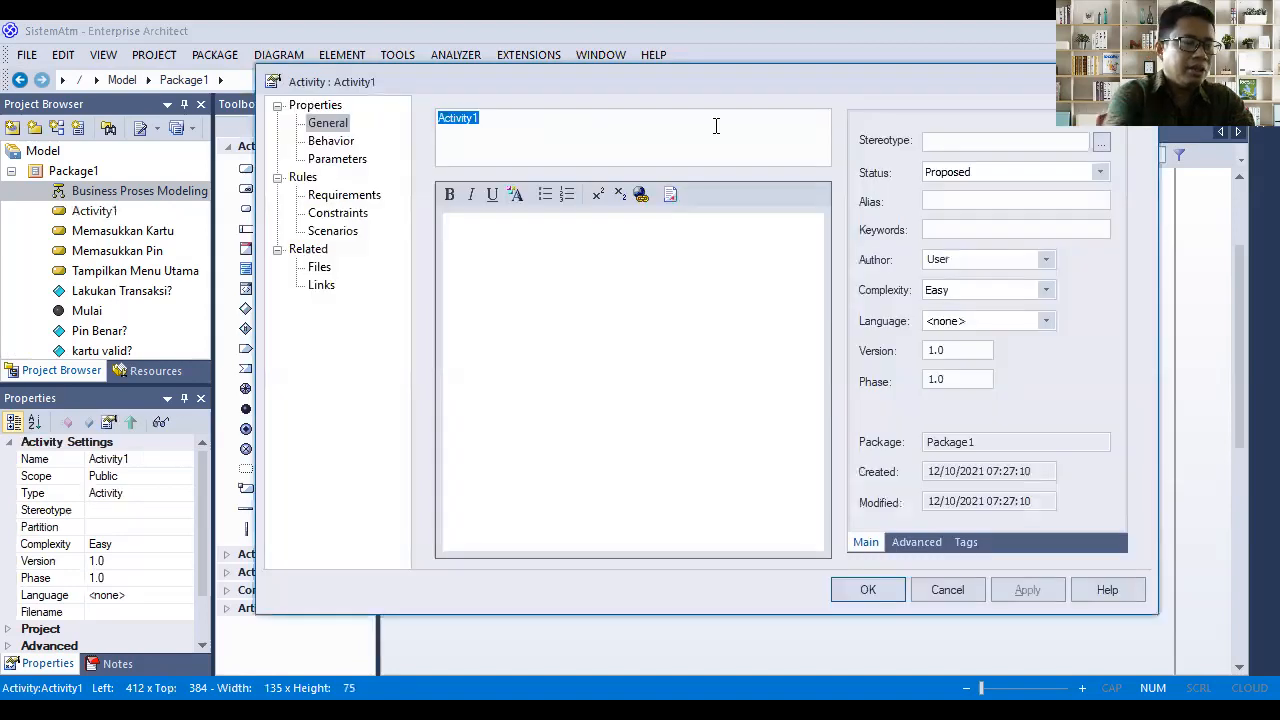
text(Melakukan Logout)
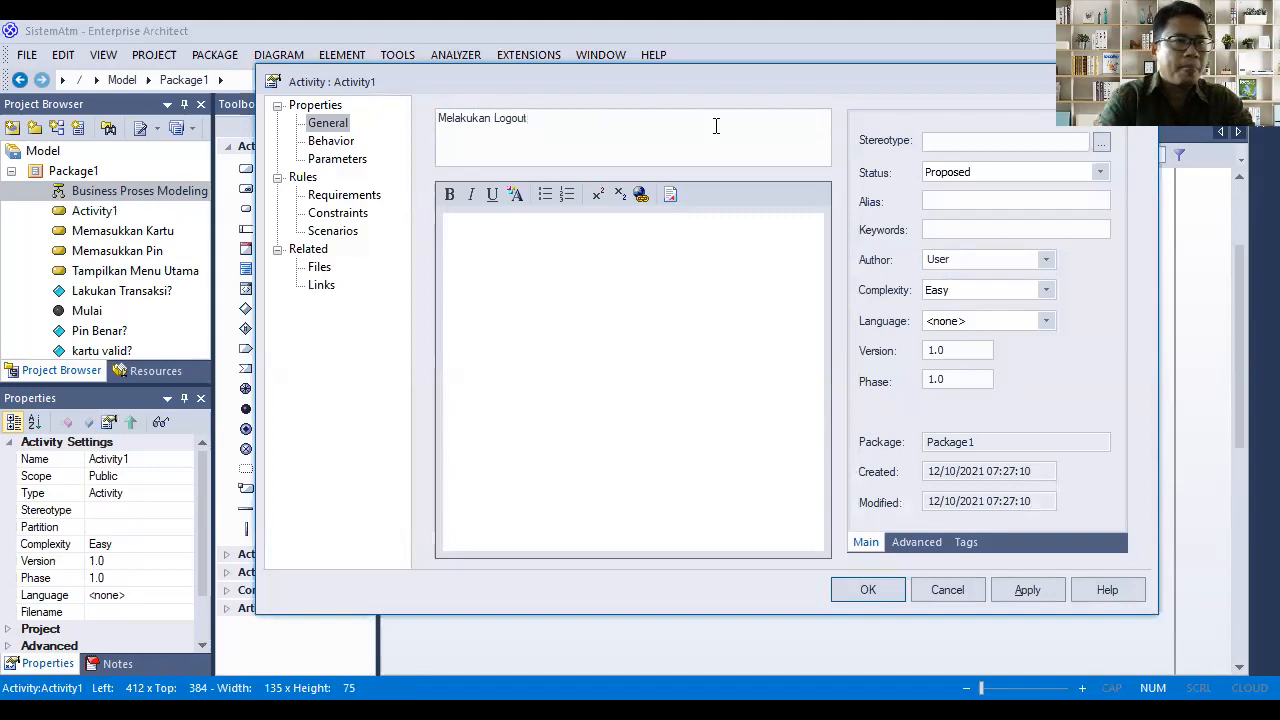
click(1027, 590)
click(868, 590)
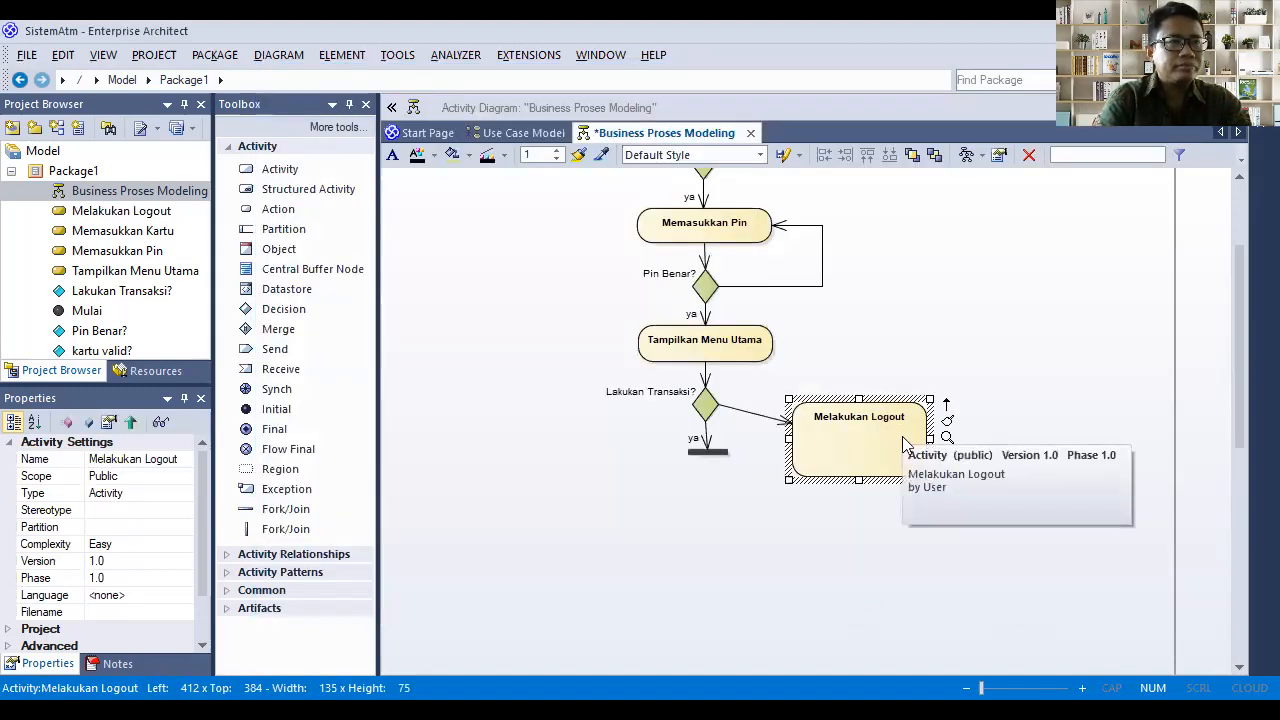
drag(859, 399, 873, 482)
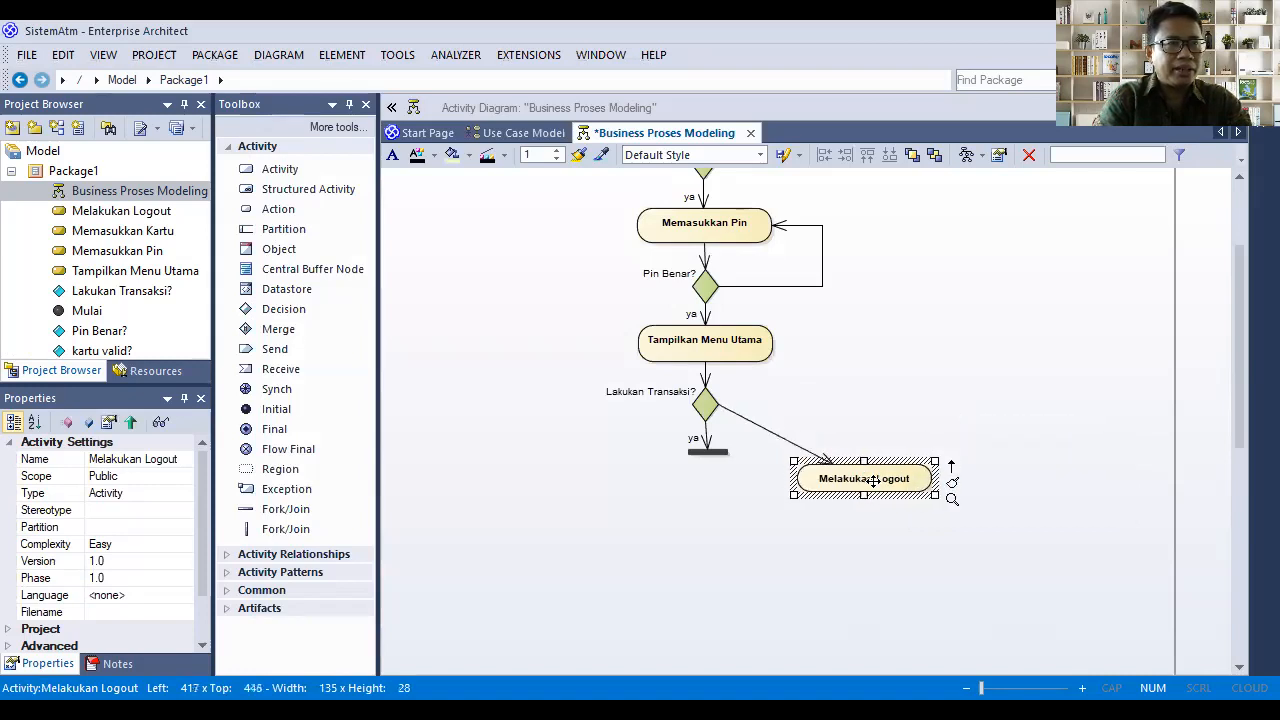
Try the Tree Style - Horizontal and Lateral - Horizontal line styles on the control flow from "Lakukan Transaksi?" to Melakukan Logout
click(778, 436)
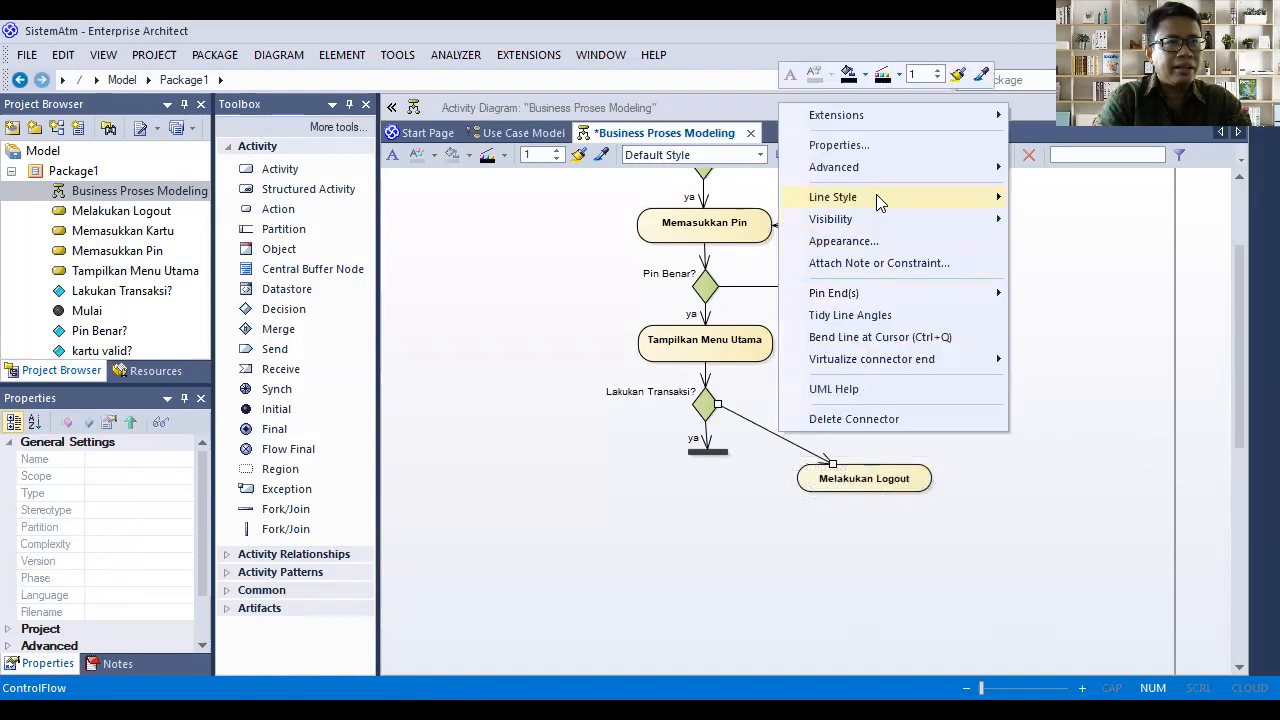
mouse_move(879, 199)
click(1090, 316)
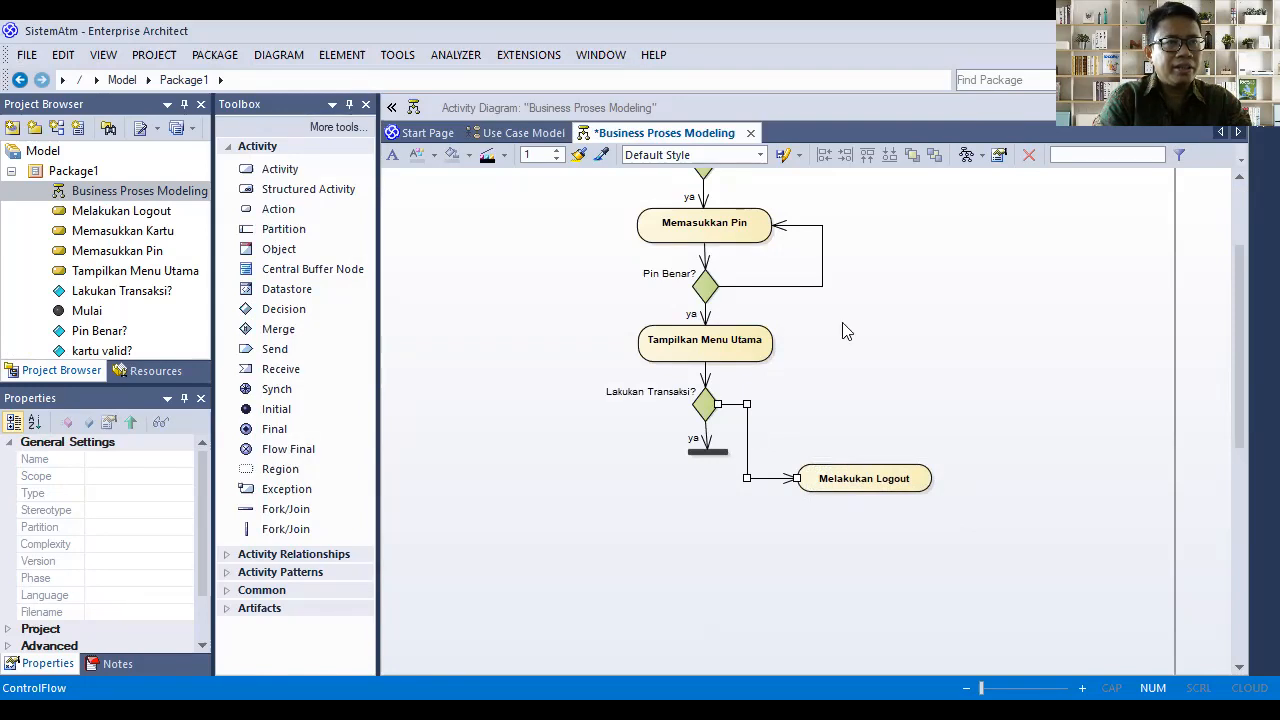
right_click(747, 440)
mouse_move(830, 237)
click(1077, 408)
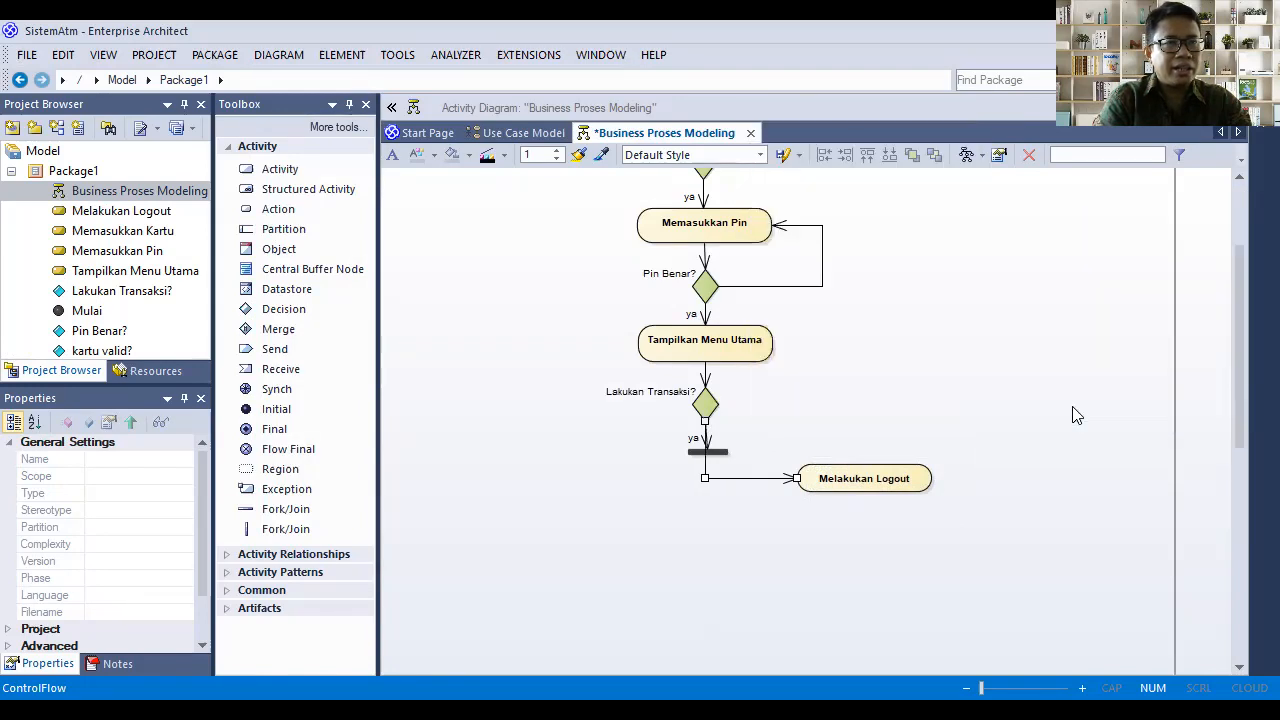
Try the Tree Style - Vertical and Orthogonal - Square line styles on the control flow from "Lakukan Transaksi?" to Melakukan Logout
right_click(745, 484)
mouse_move(850, 284)
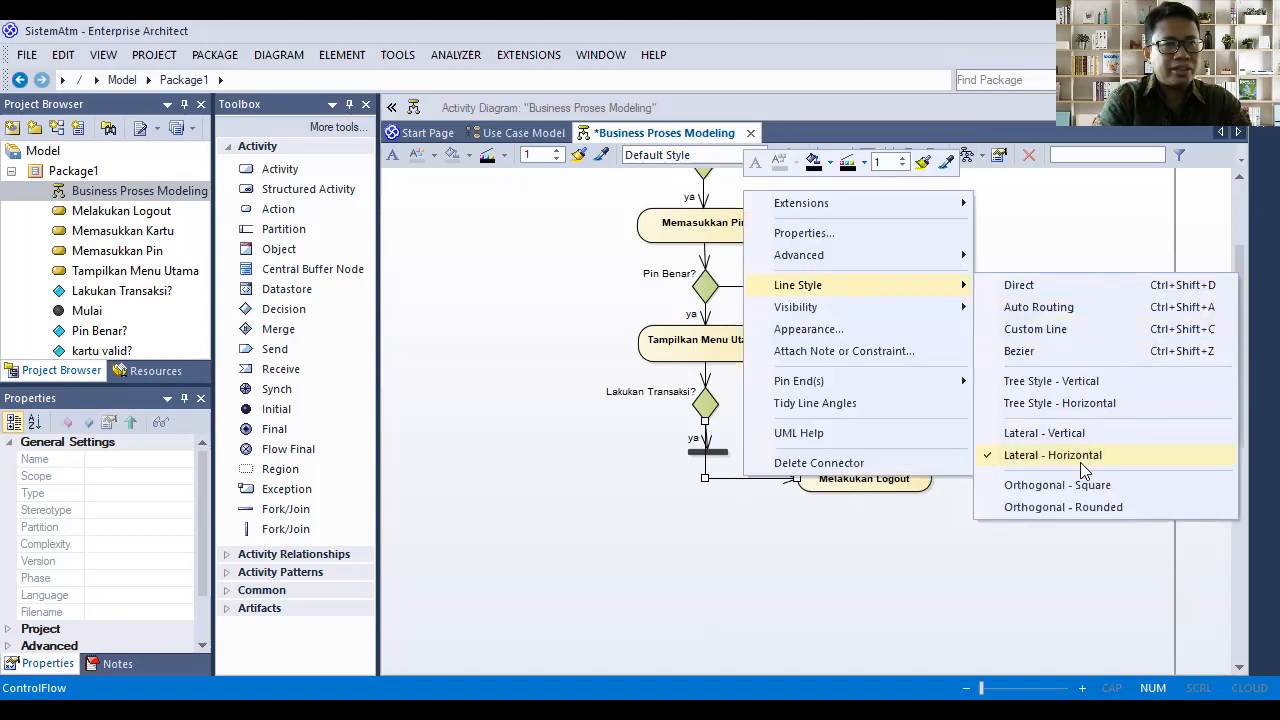
click(1078, 383)
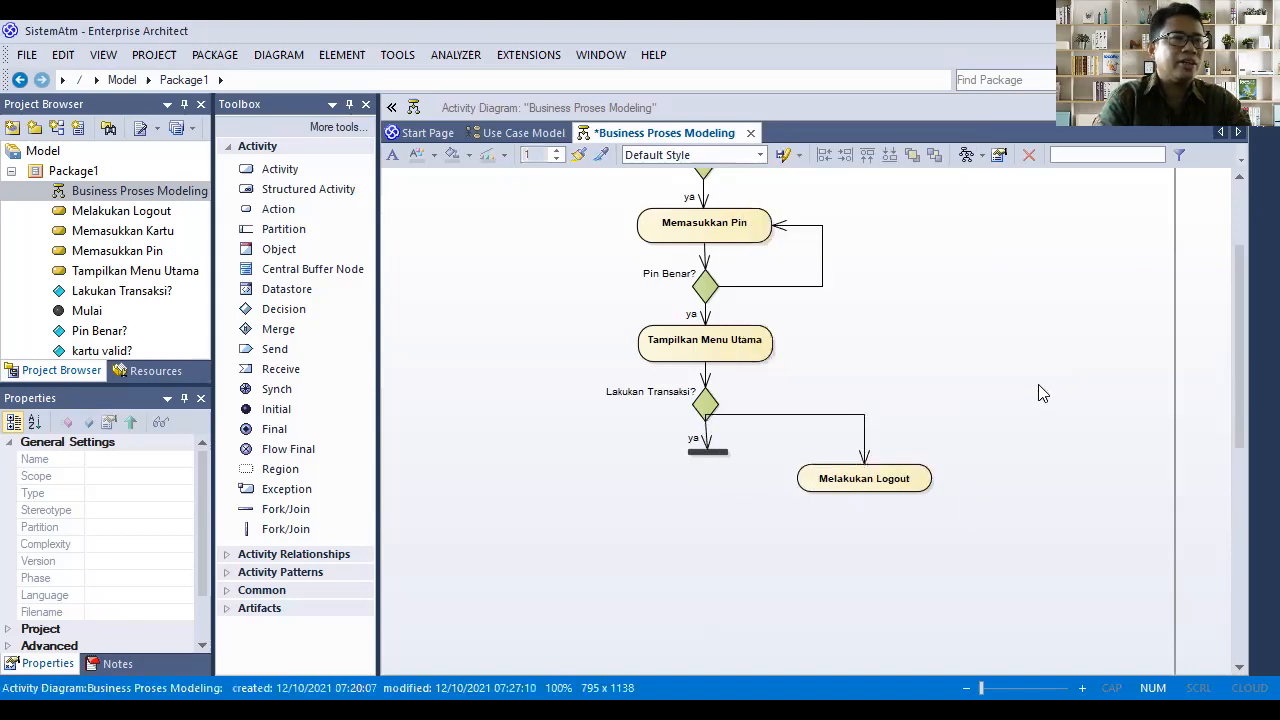
click(745, 415)
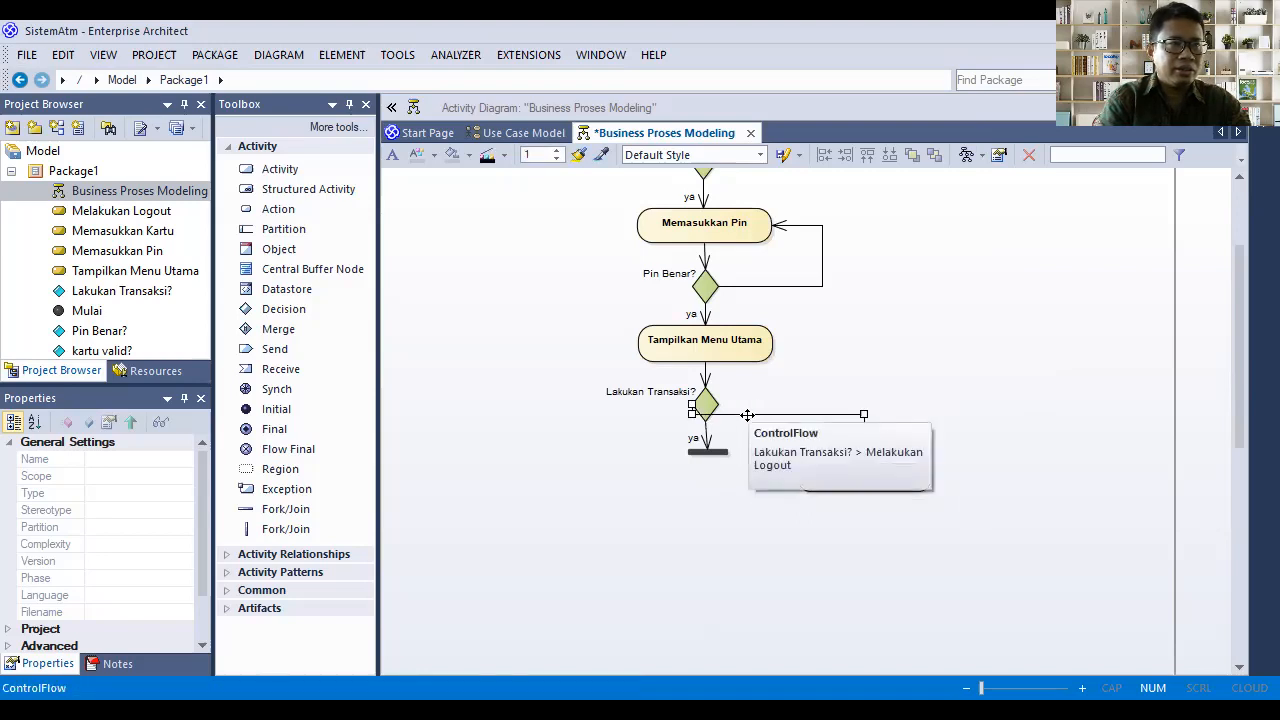
right_click(747, 415)
mouse_move(878, 224)
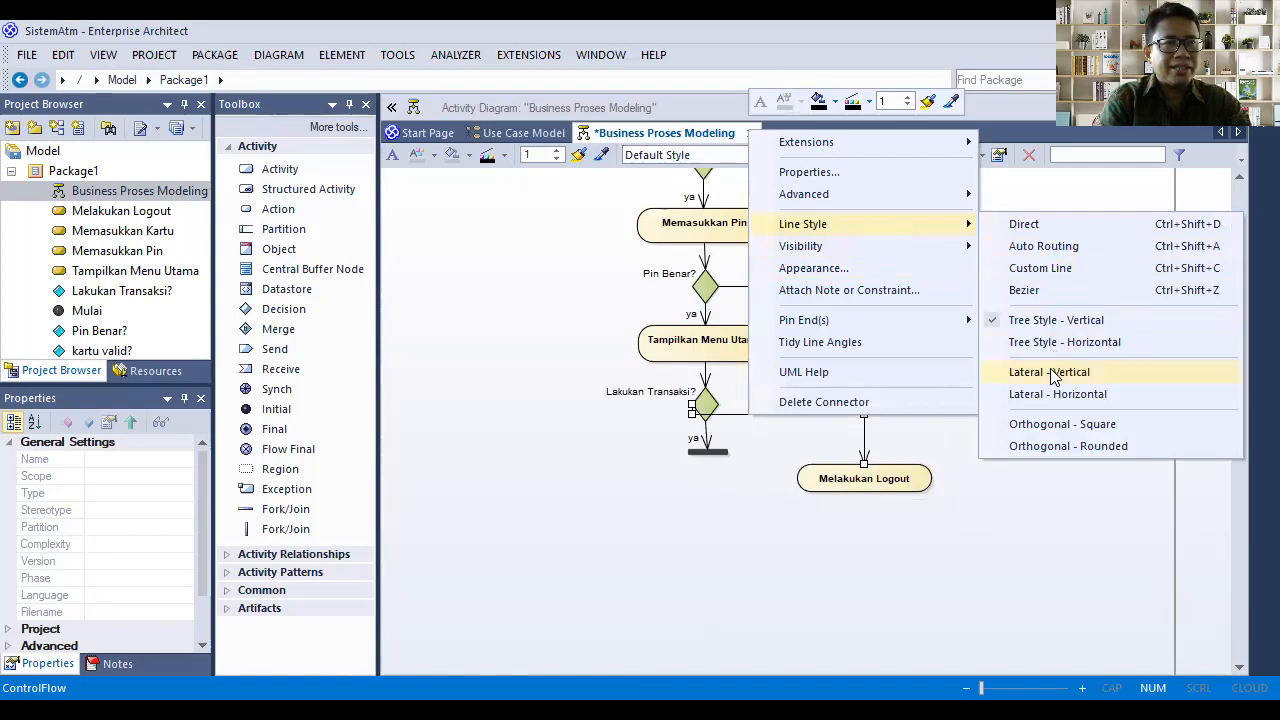
click(1058, 424)
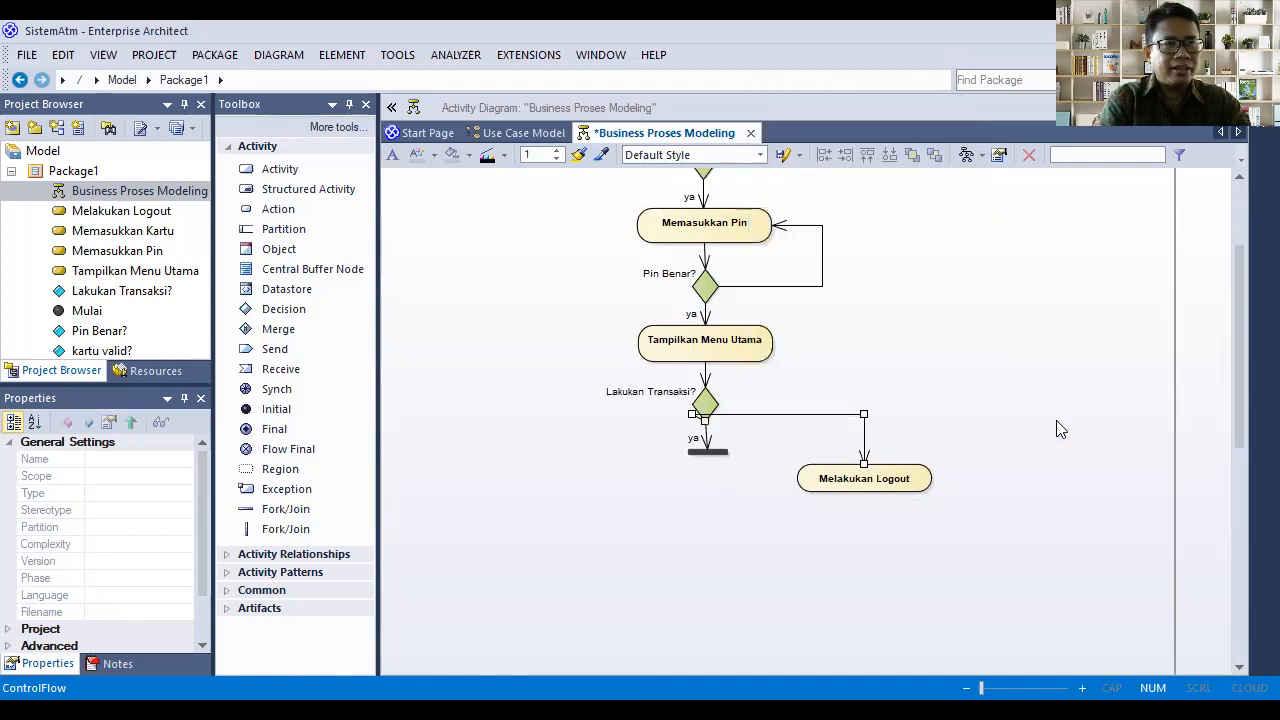
Set the line style of the control flow from "Lakukan Transaksi?" to Melakukan Logout to Lateral - Vertical
right_click(829, 414)
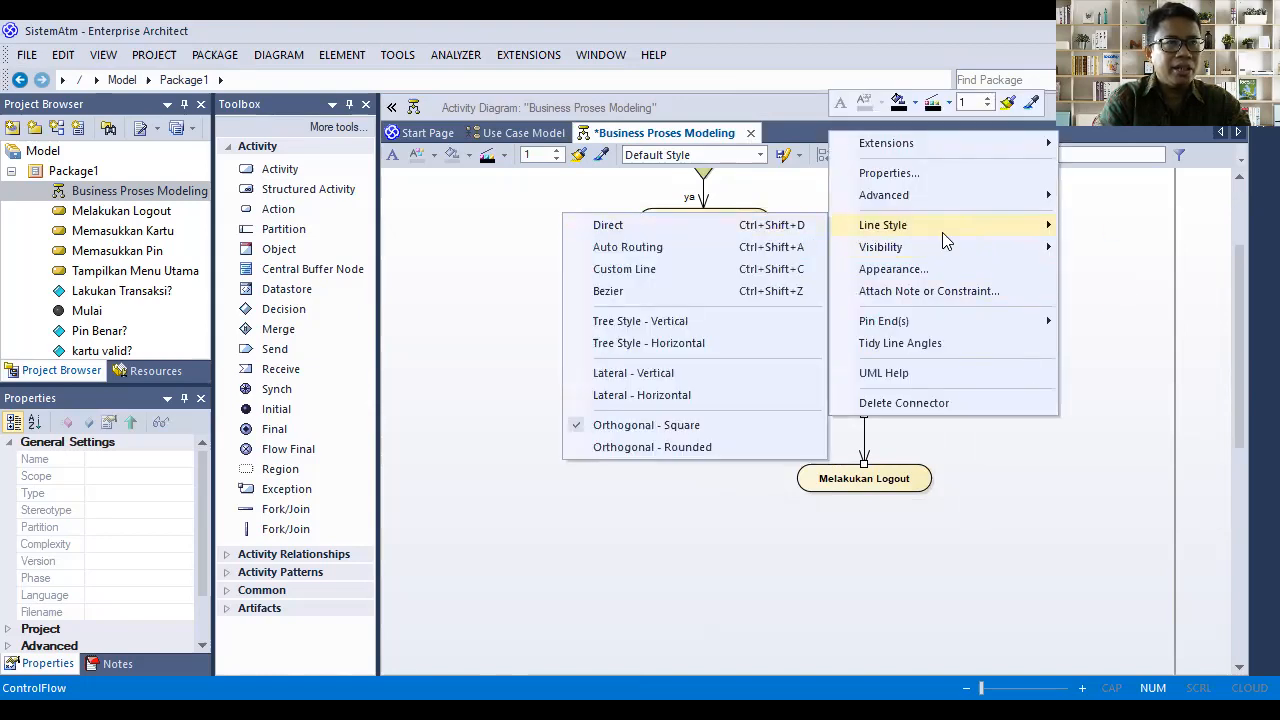
click(665, 377)
click(1006, 396)
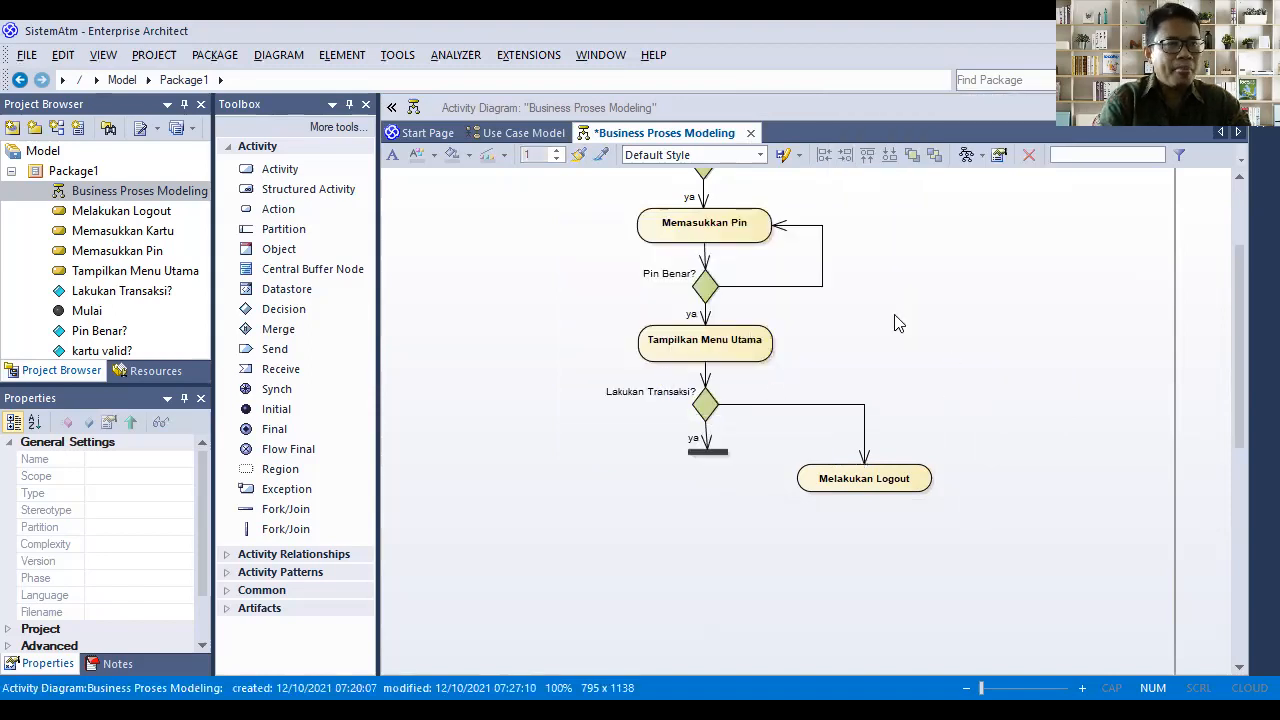
Add an activity named "Melihat Saldo", 135 wide and 28 high, below and left of the fork, linked from it by a control flow
click(717, 453)
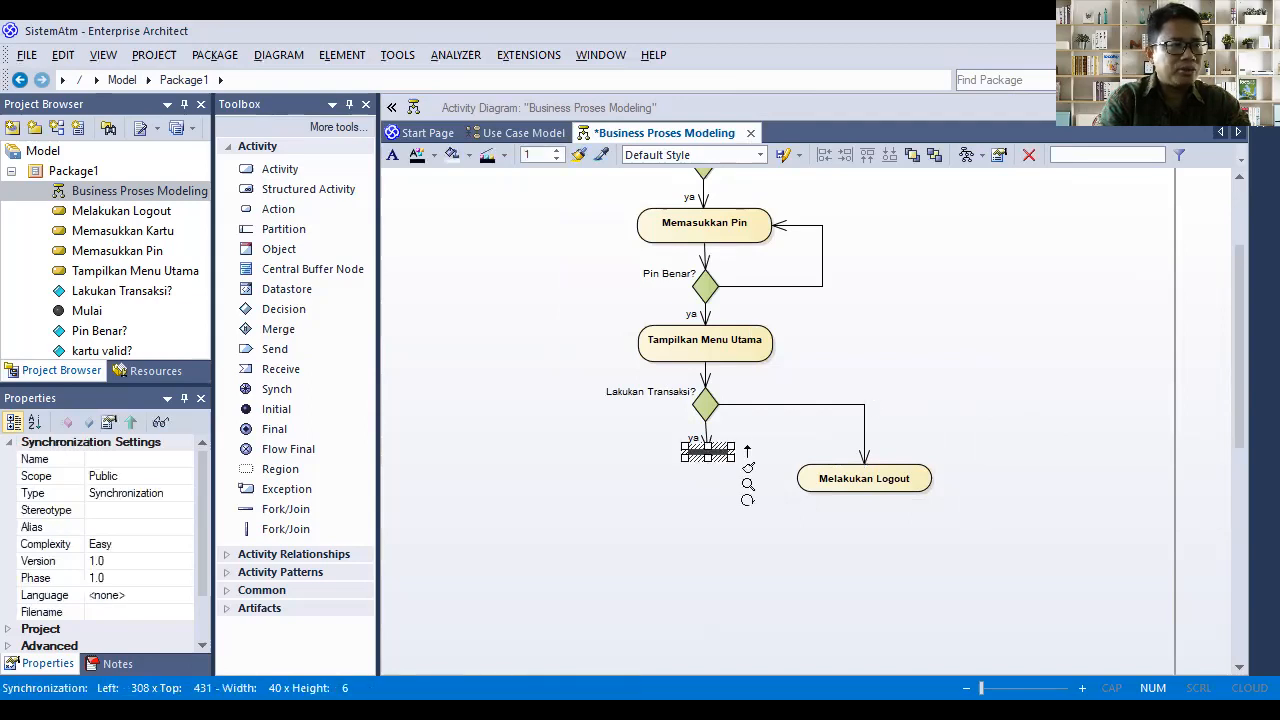
drag(747, 450, 520, 480)
mouse_move(624, 146)
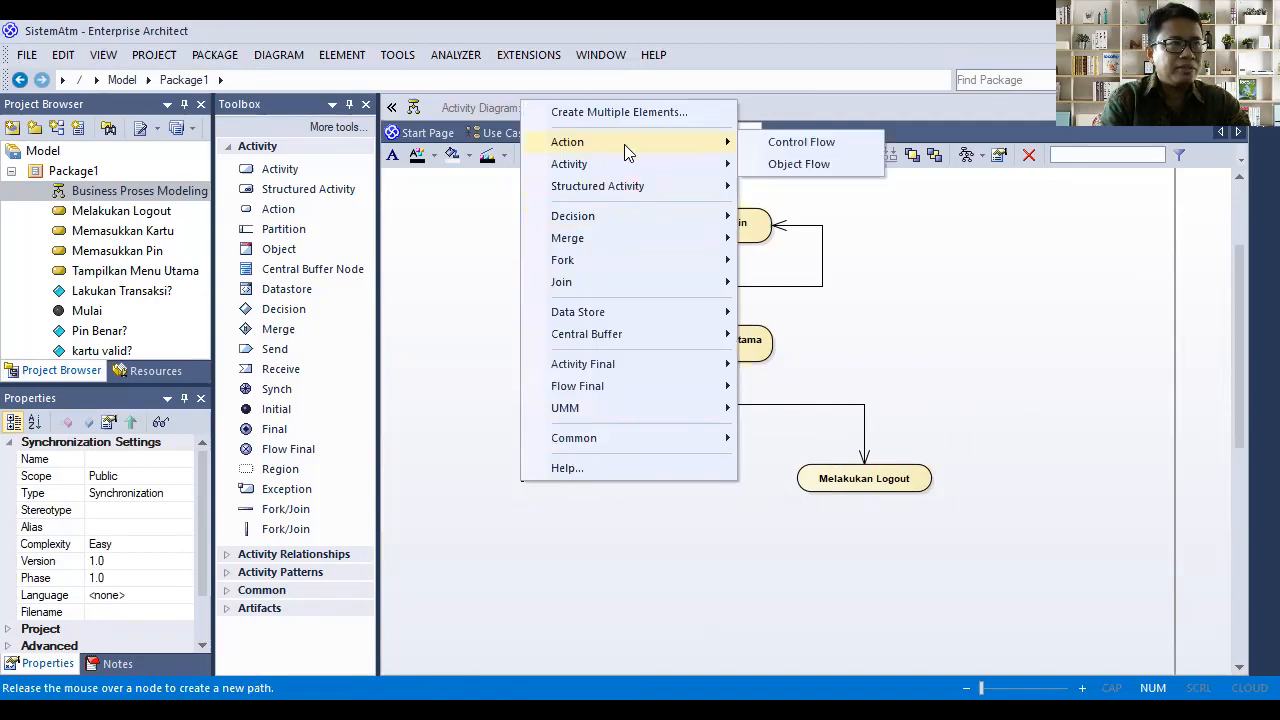
click(822, 167)
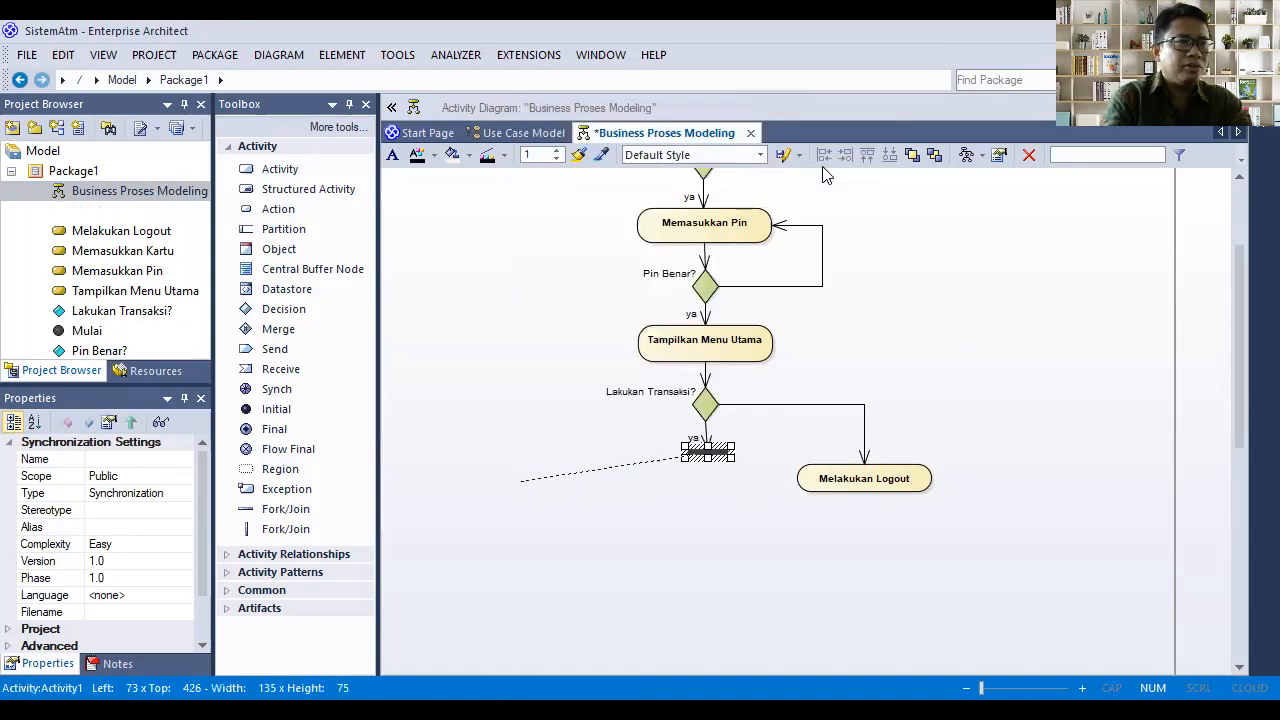
text(Melihat Sald)
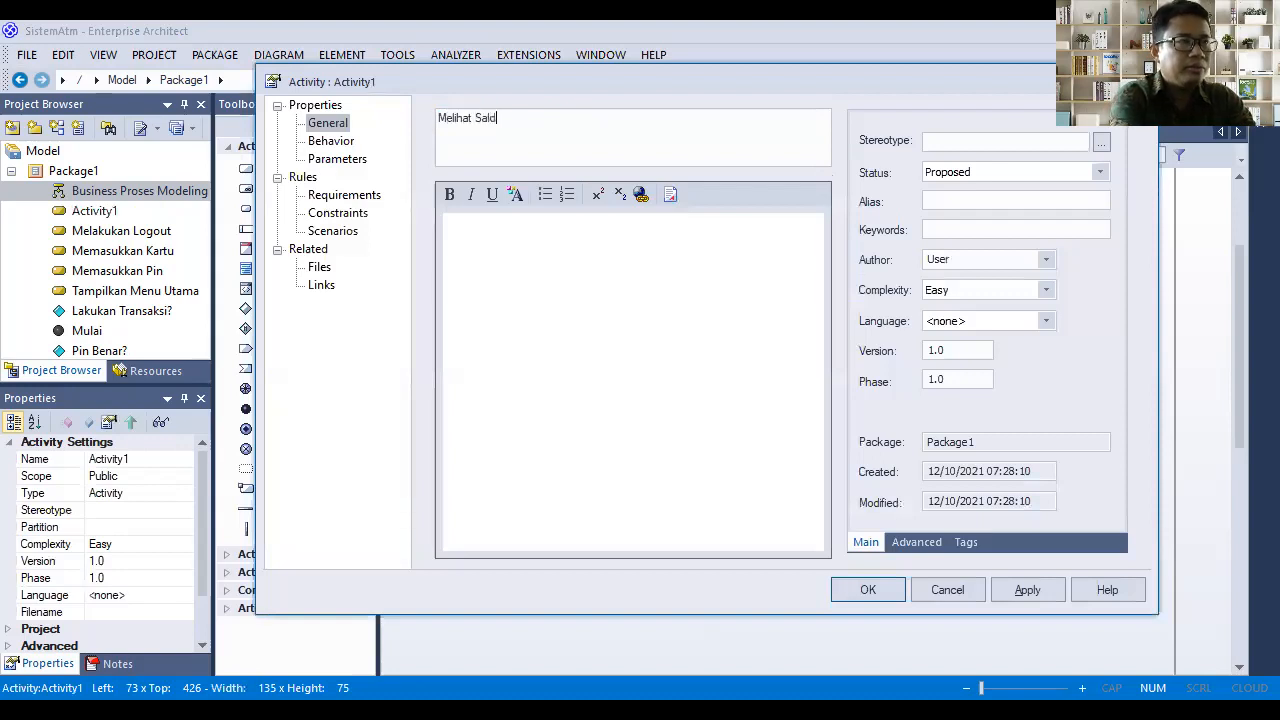
click(1030, 590)
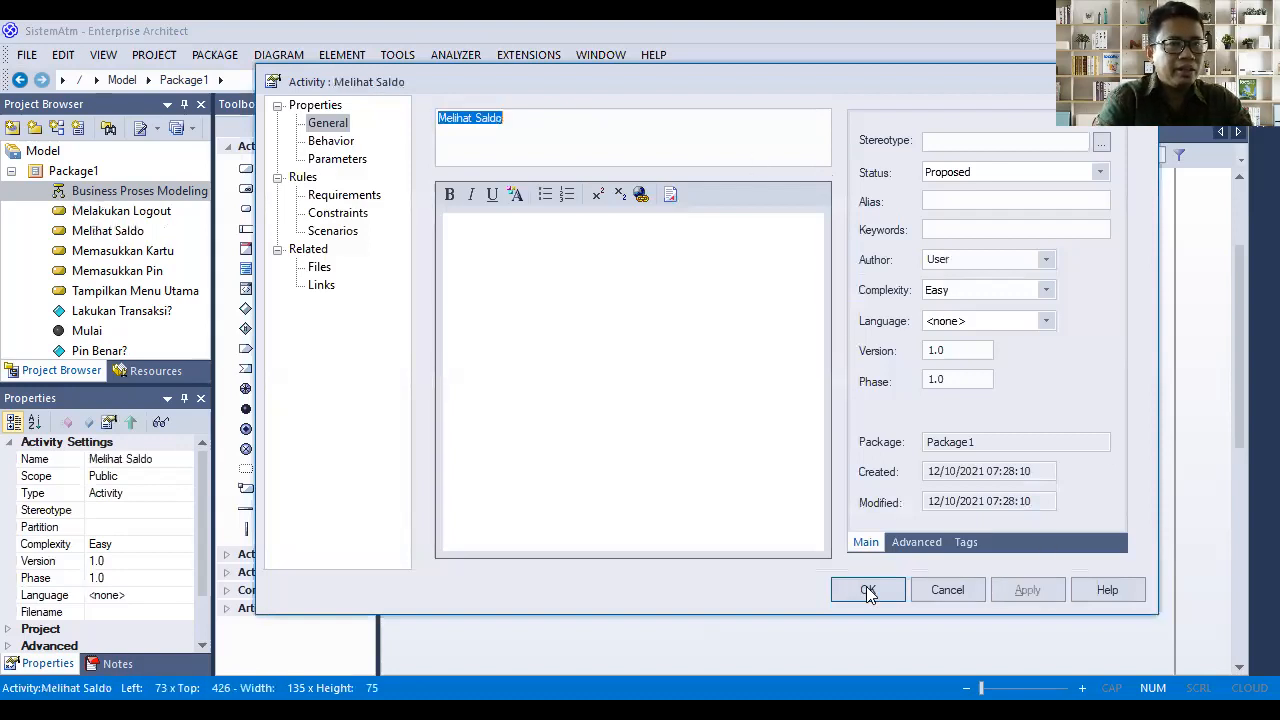
click(867, 589)
drag(519, 442, 467, 506)
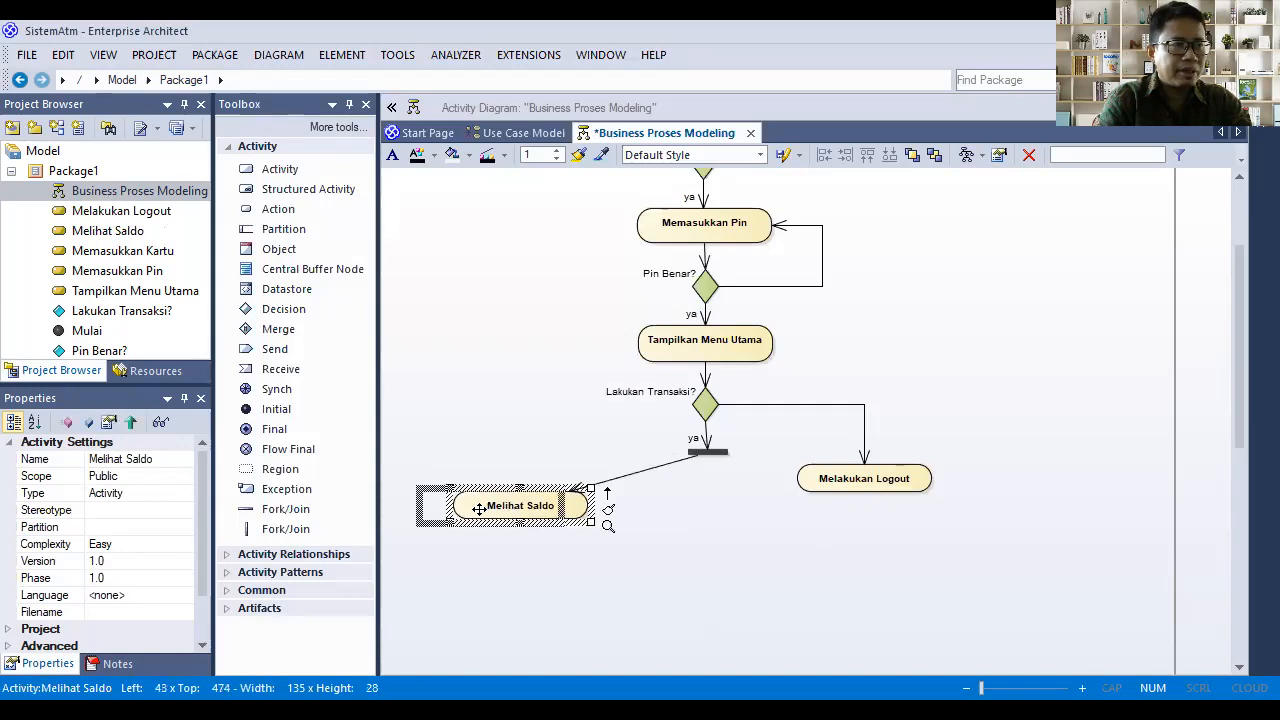
click(787, 449)
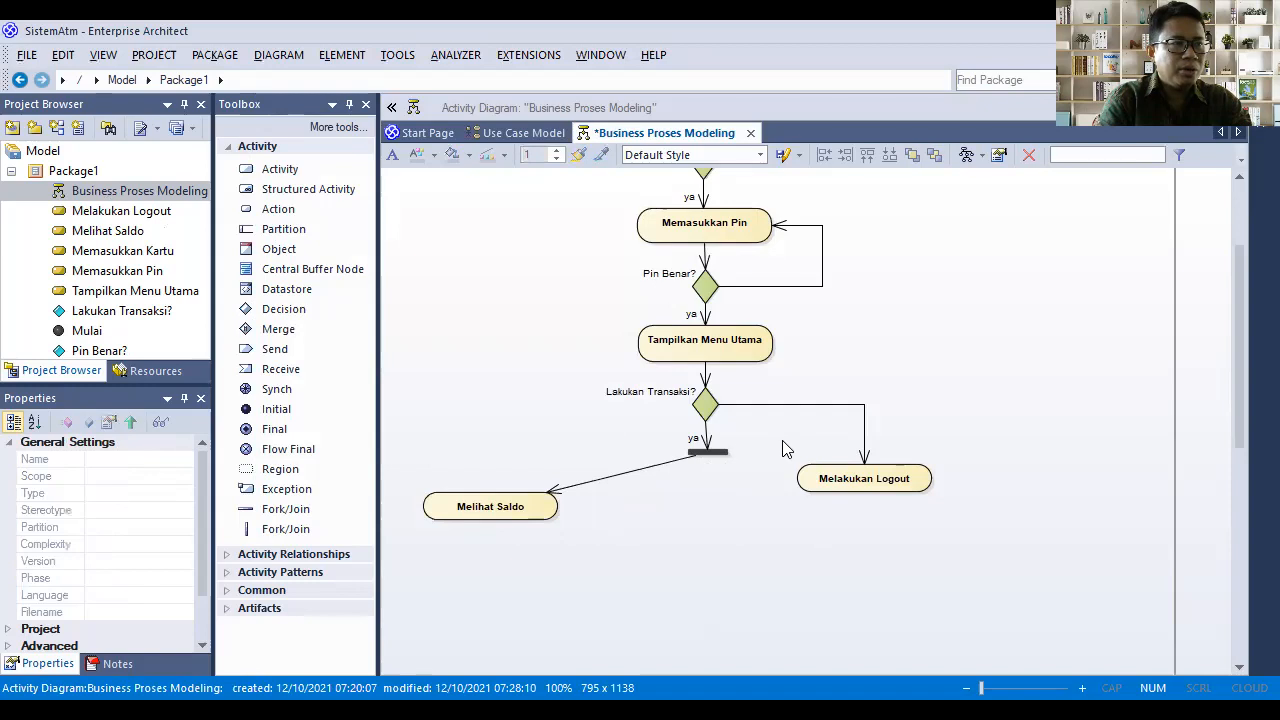
Add an activity named "Mengambil uang", 135 wide and 33 high, below the fork, linked from it by a control flow
click(708, 452)
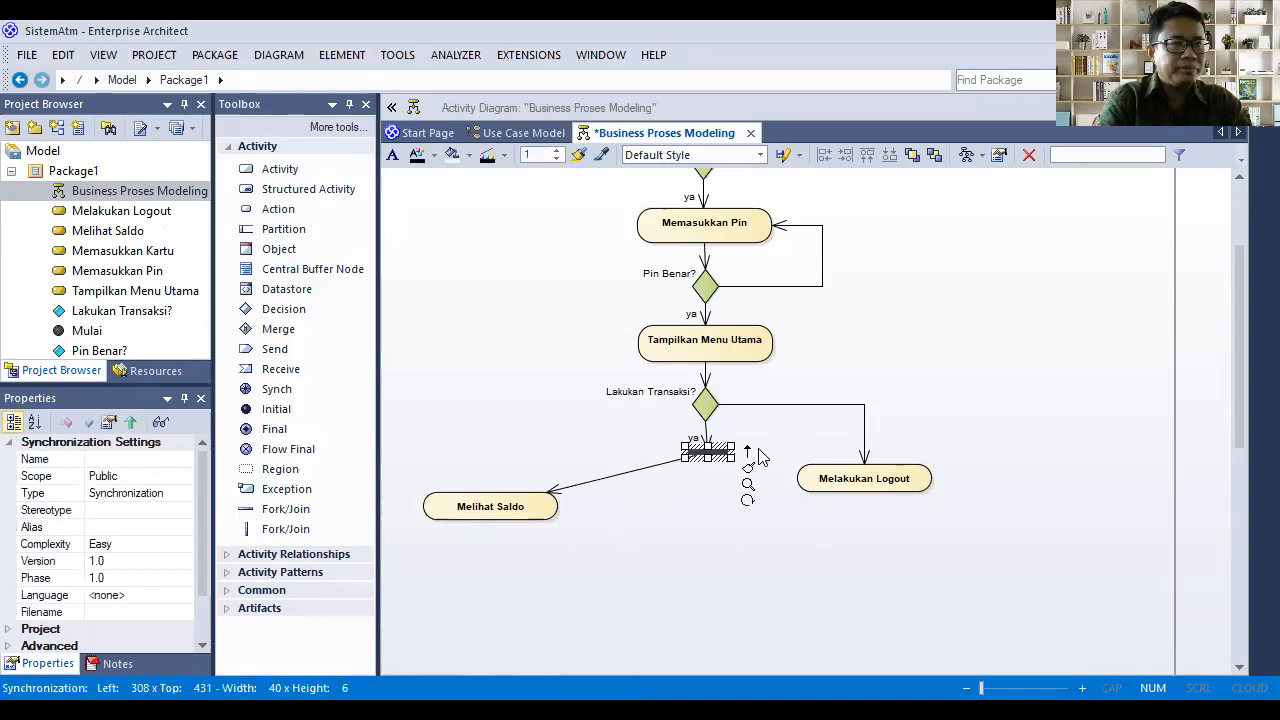
drag(745, 449, 700, 506)
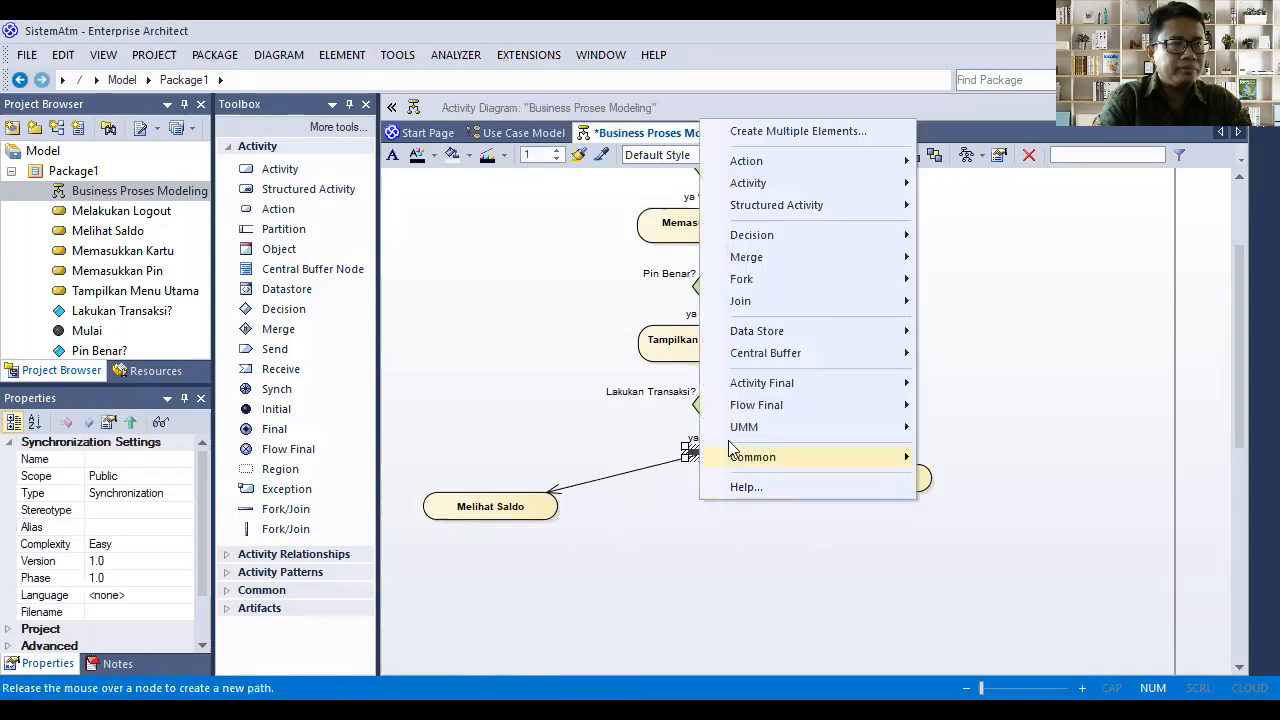
mouse_move(816, 182)
click(957, 184)
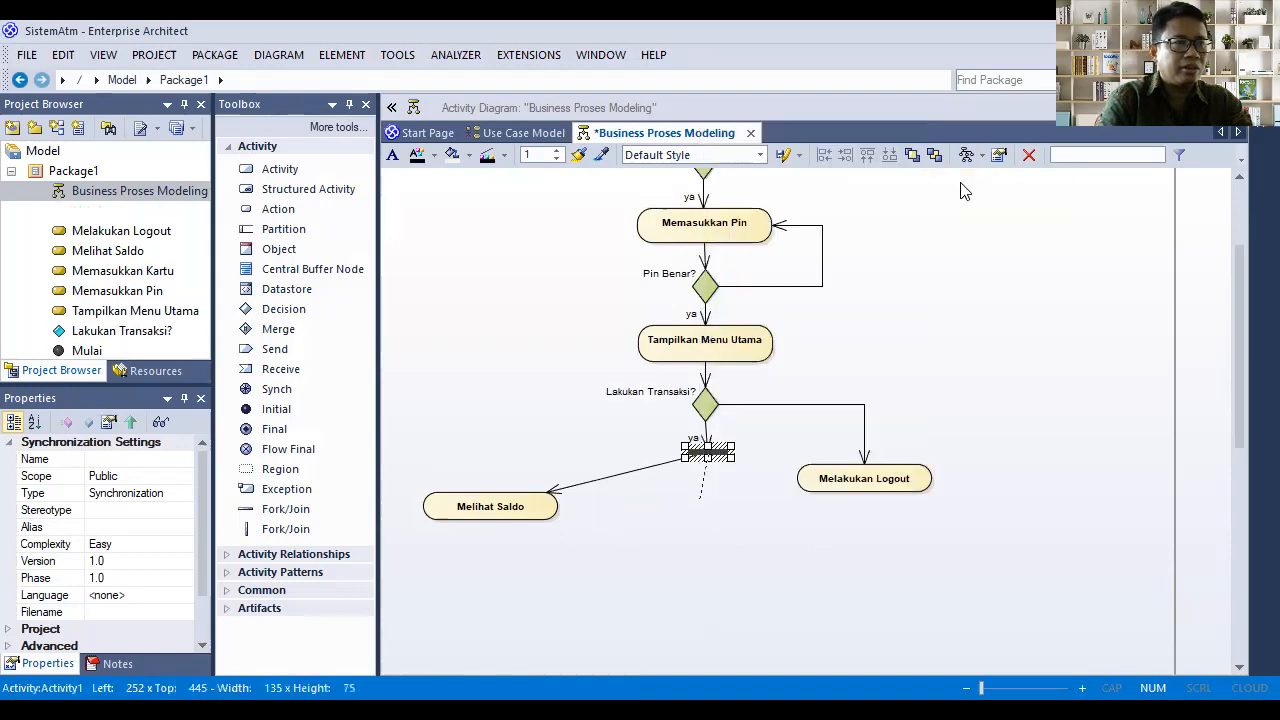
text(Mengambil uang)
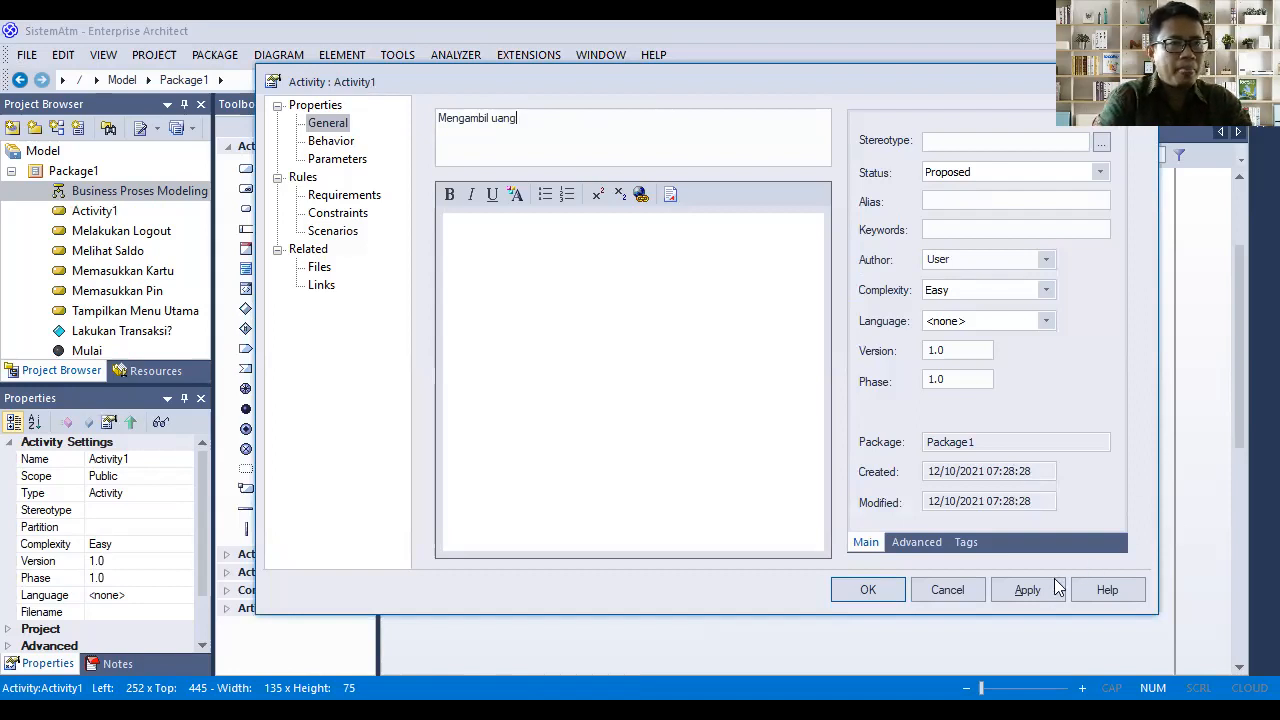
click(1027, 590)
click(866, 590)
drag(701, 541, 669, 509)
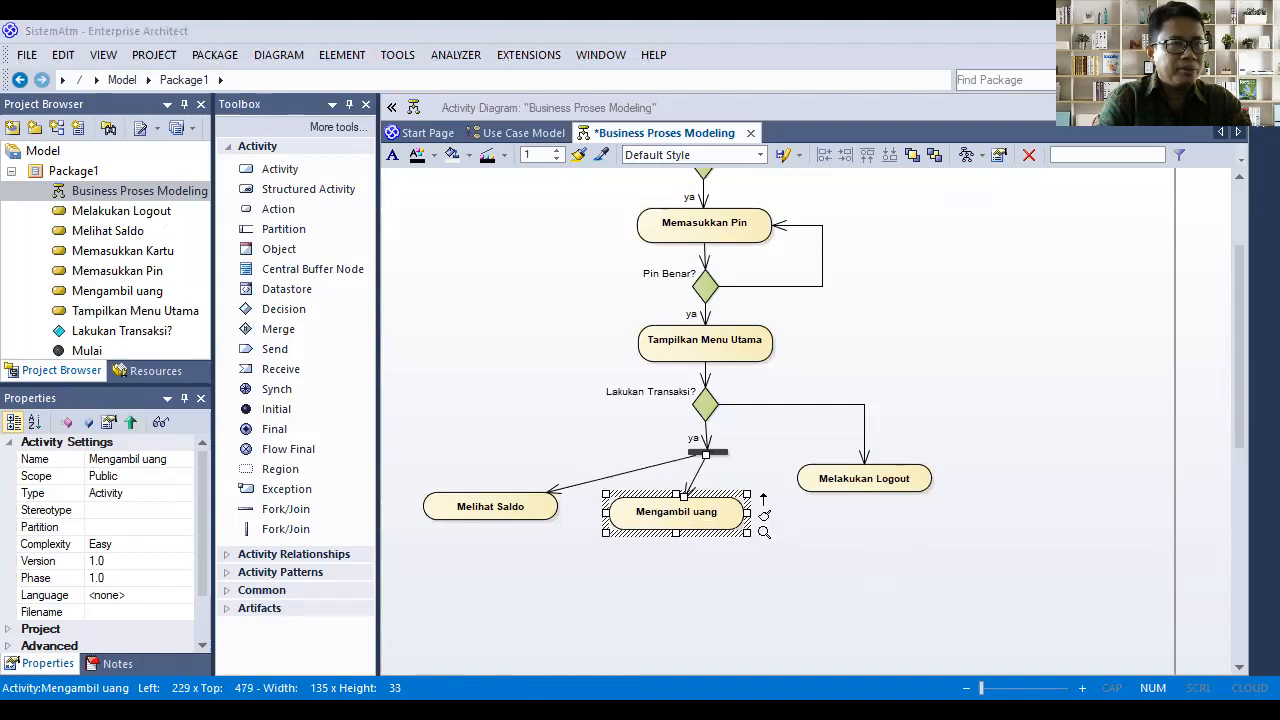
drag(669, 515, 648, 520)
Shift Melakukan Logout rightward and add an activity named "Mengirim uang", 135 wide and 33 high, linked from the fork by a control flow
drag(872, 476, 953, 483)
click(718, 454)
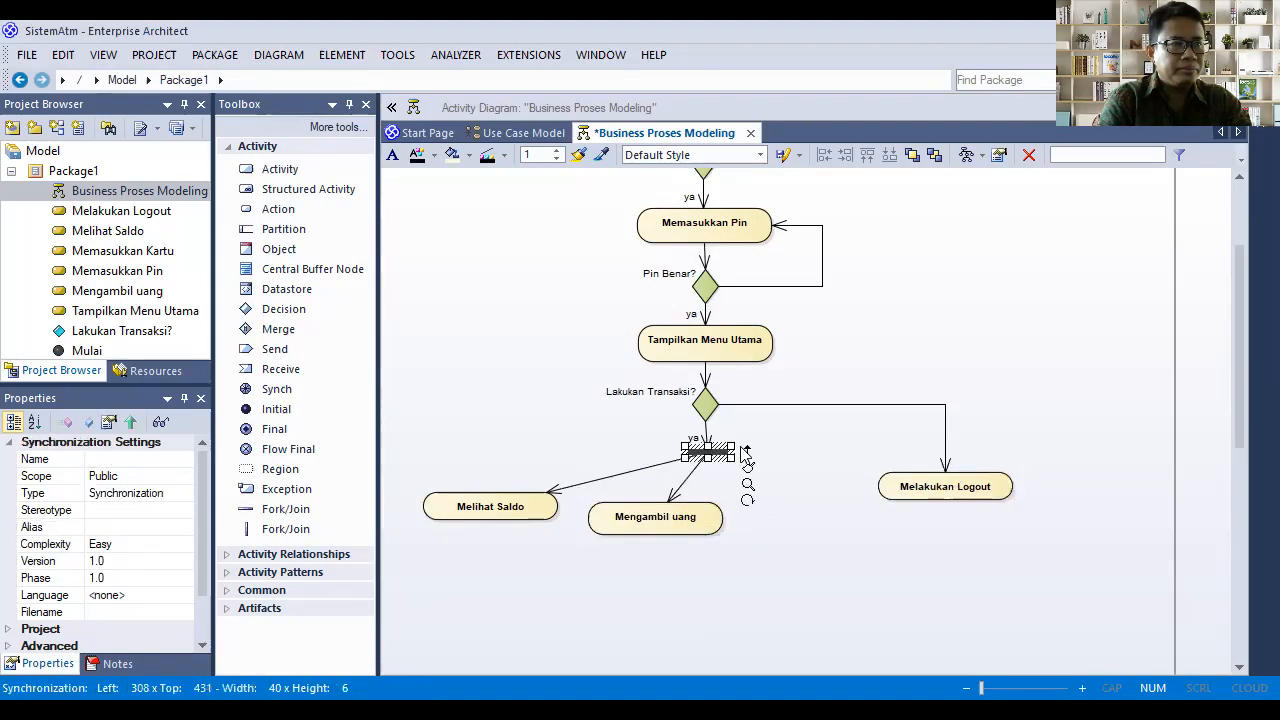
drag(750, 455, 792, 493)
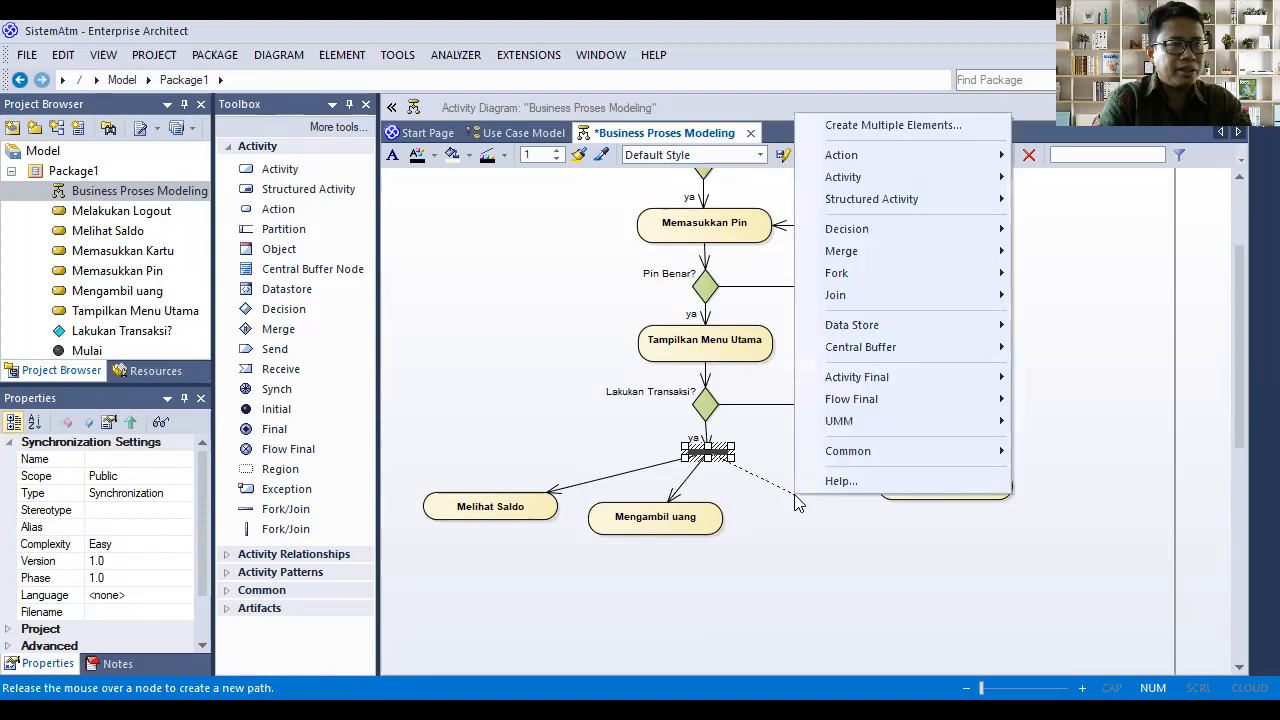
mouse_move(870, 178)
click(1062, 180)
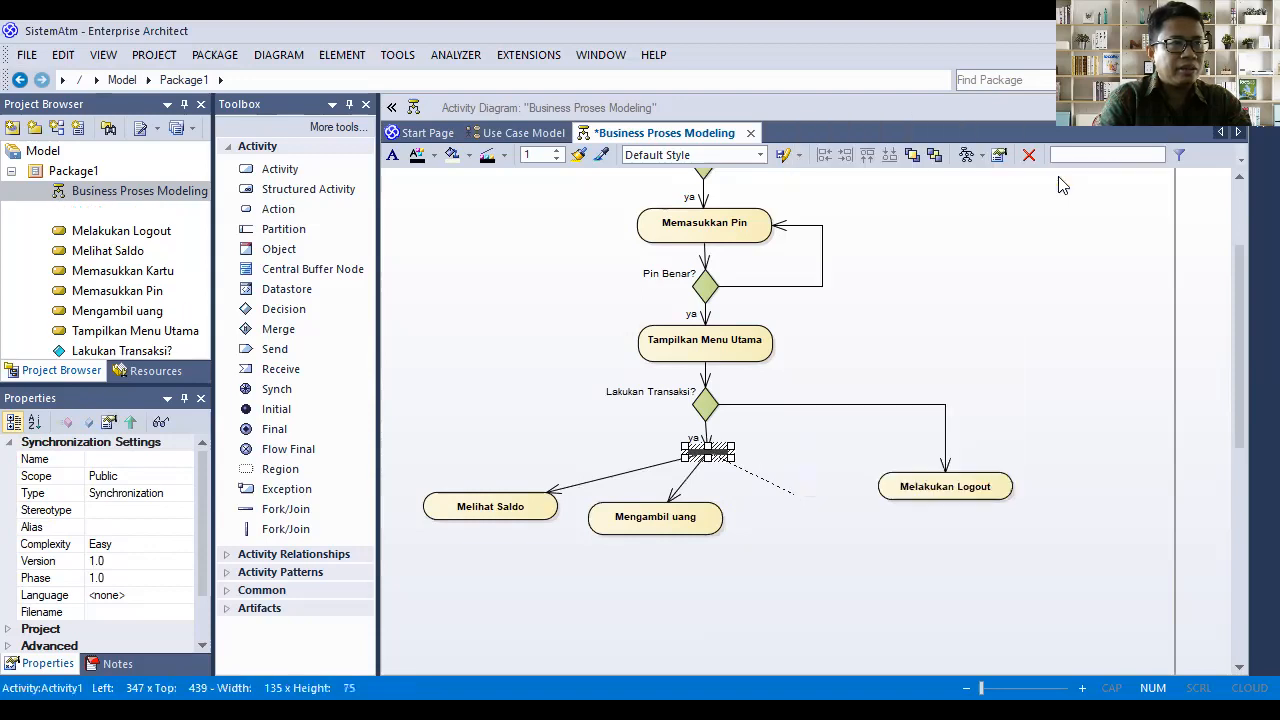
text(Mengirim uang)
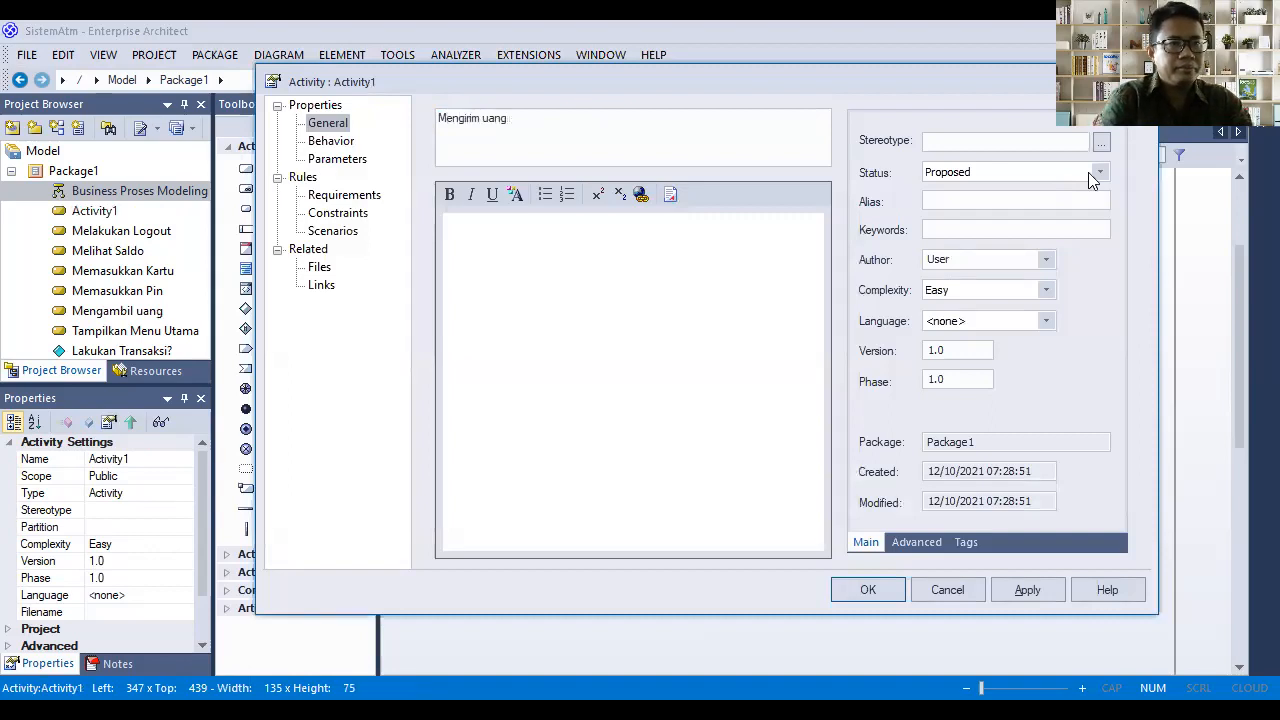
click(1005, 592)
click(868, 589)
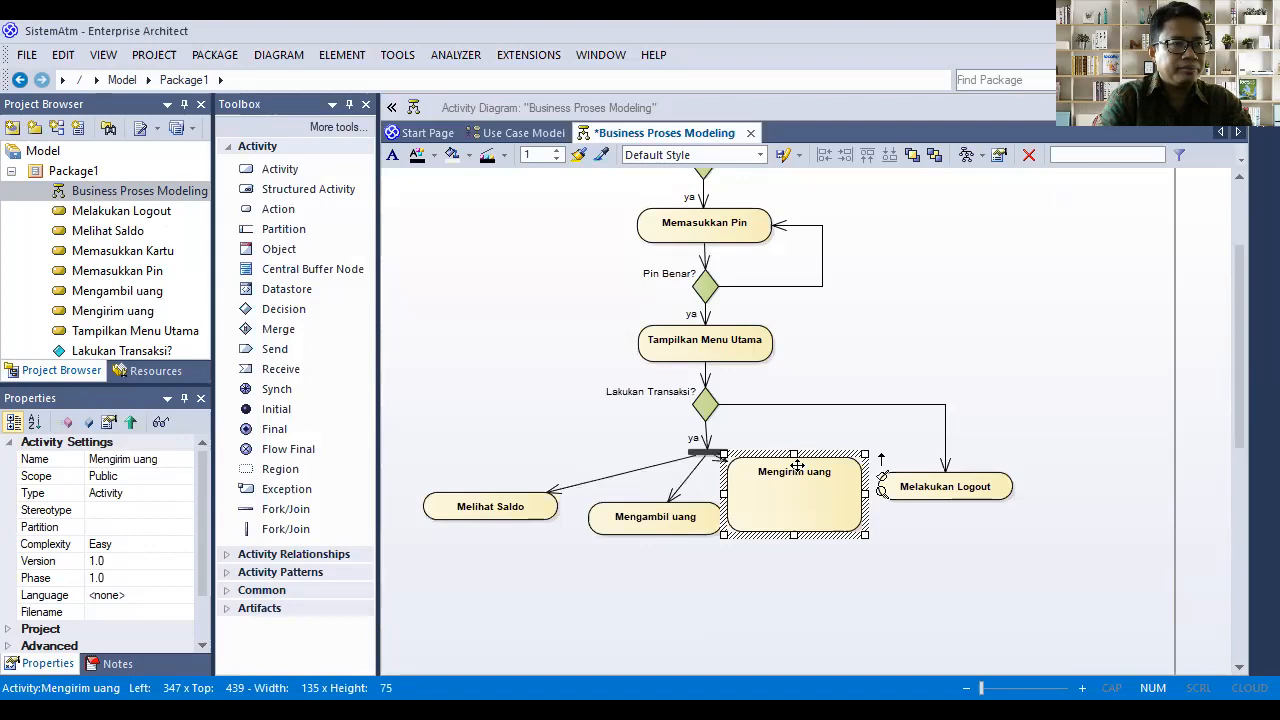
mouse_move(795, 499)
mouse_down()
mouse_move(802, 518)
mouse_move(803, 485)
mouse_up()
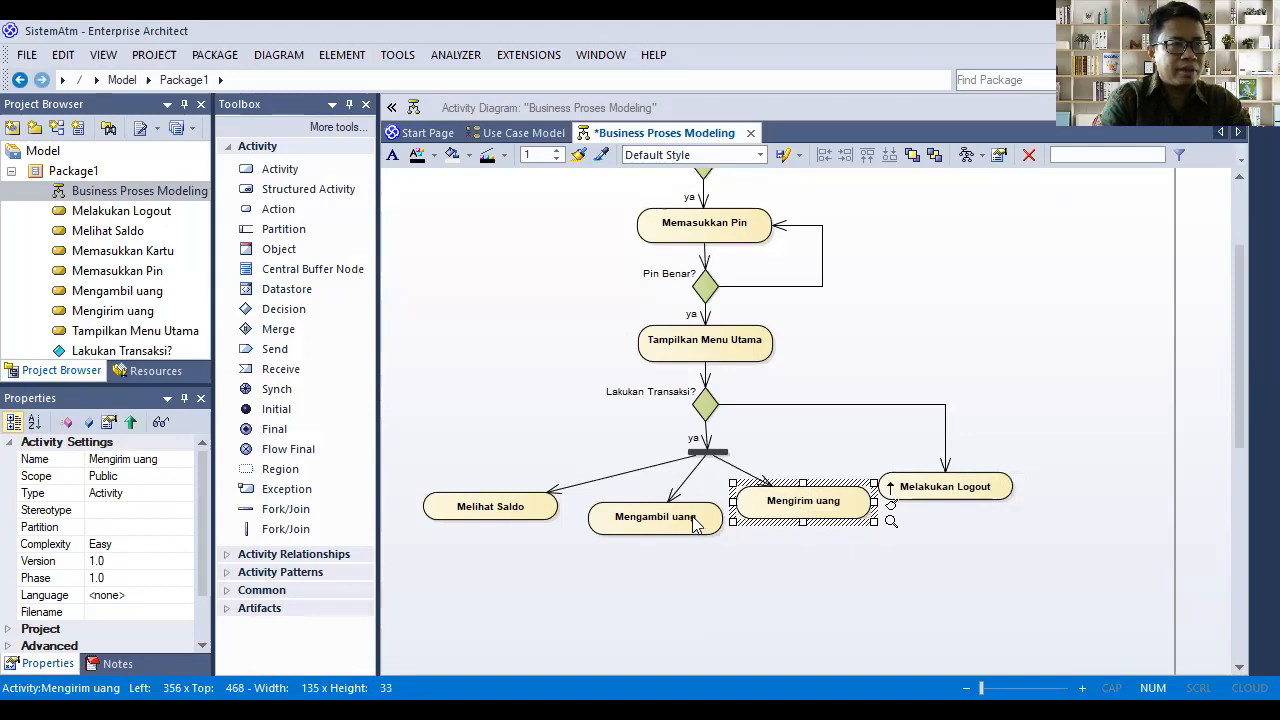
Spread Melihat Saldo, Mengambil uang, Mengirim uang and Melakukan Logout in a row, with Mengambil uang centred directly below the fork
drag(704, 522, 712, 514)
drag(972, 494, 1042, 509)
drag(812, 518, 872, 516)
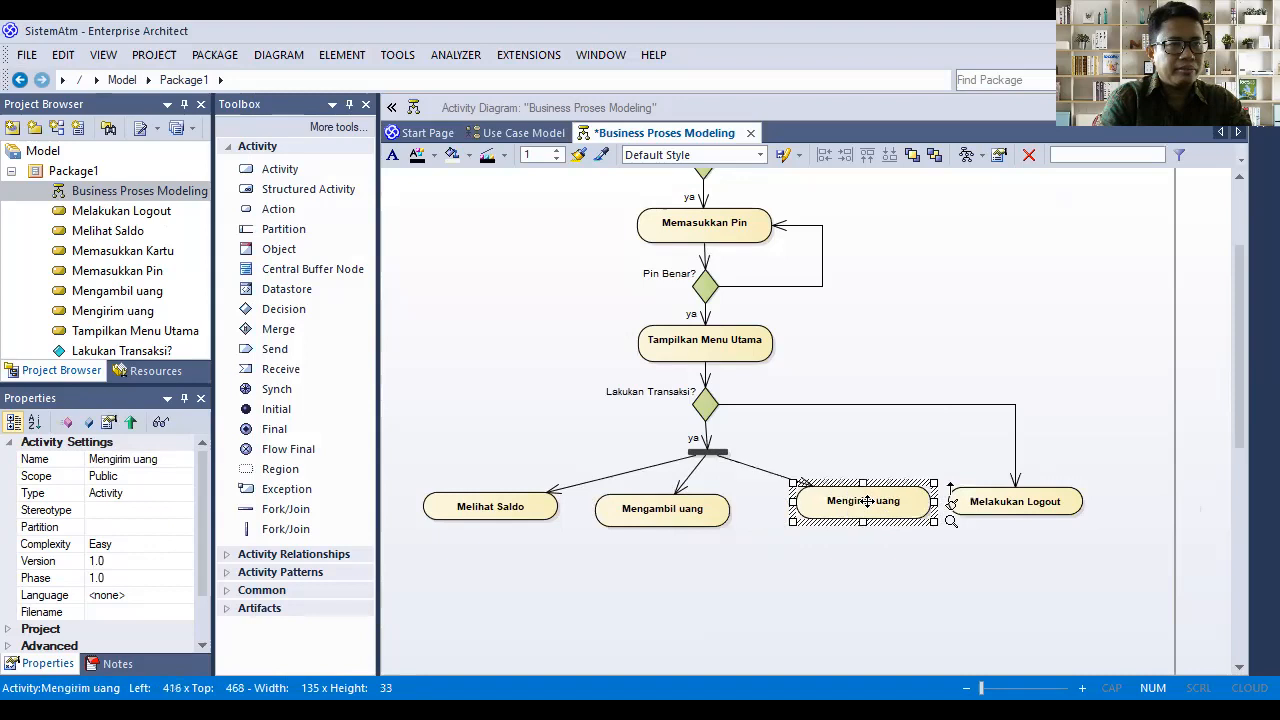
drag(688, 514, 729, 508)
click(735, 509)
mouse_move(543, 512)
mouse_down()
mouse_move(580, 519)
mouse_move(530, 495)
mouse_up()
click(648, 566)
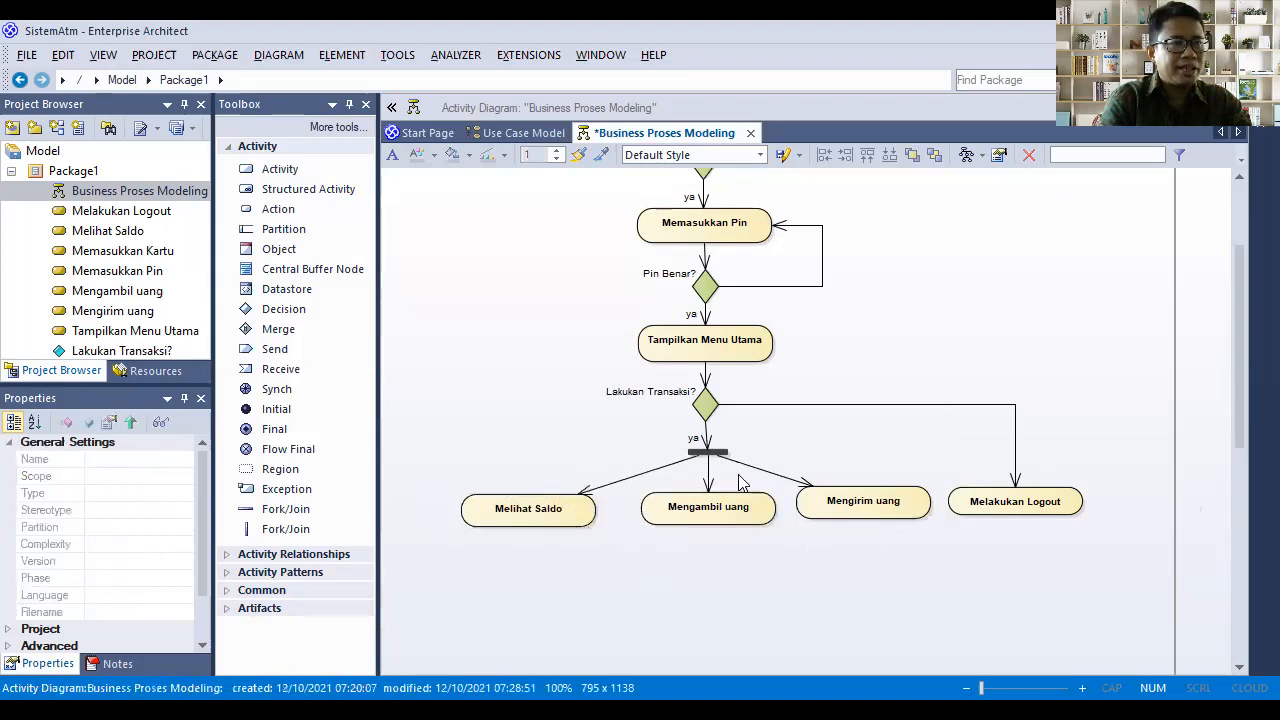
Try the Tree Style - Vertical line style on the control flows from the fork to Melihat Saldo and Mengirim uang, and undo both changes
click(645, 471)
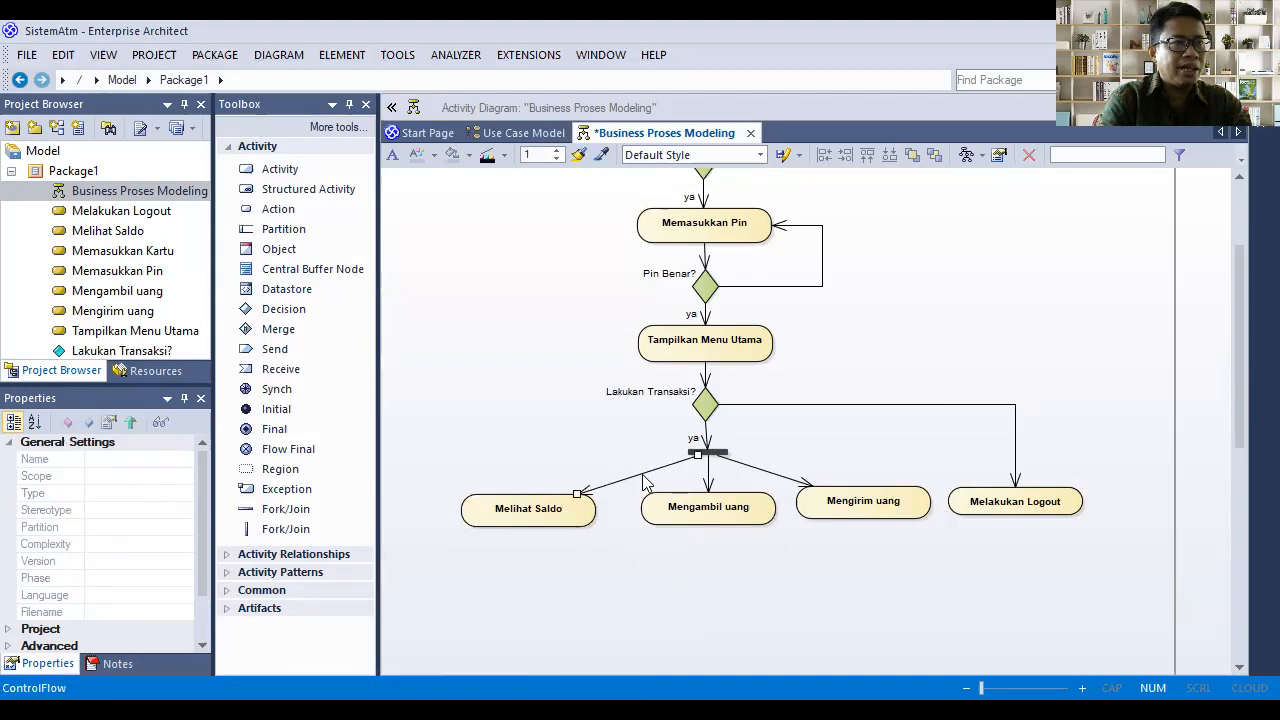
right_click(645, 472)
mouse_move(833, 243)
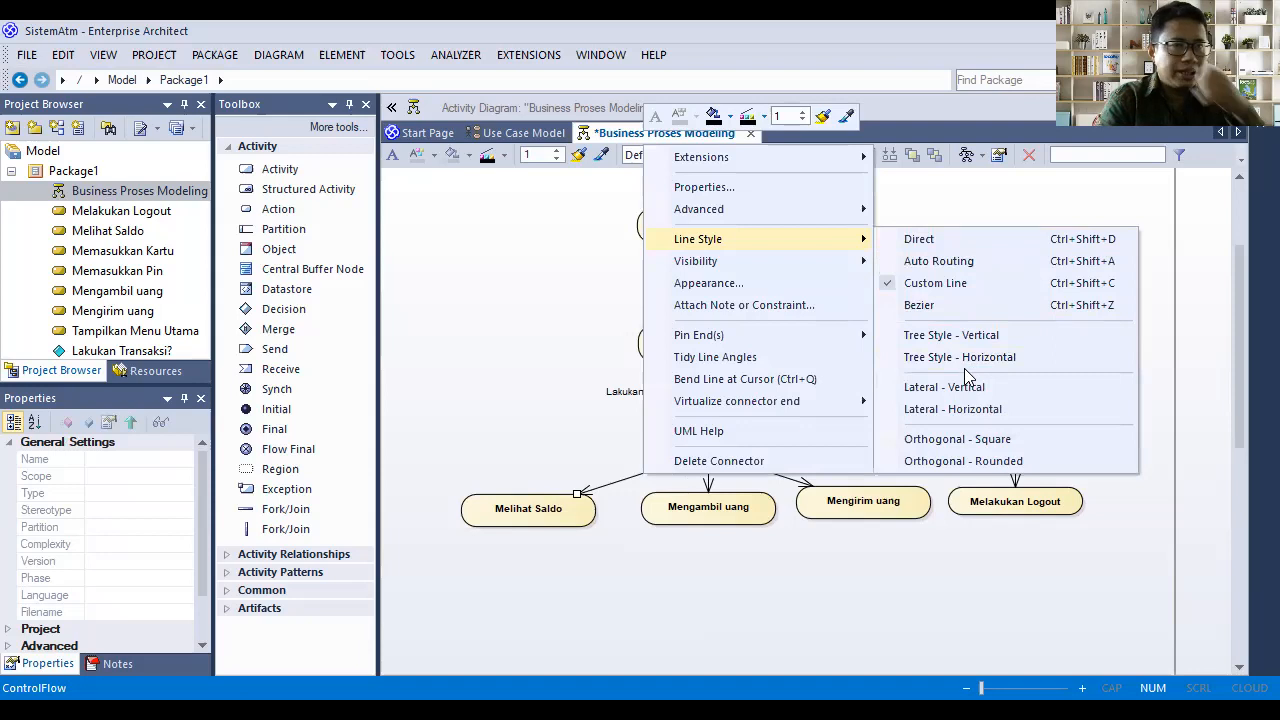
click(966, 336)
click(780, 477)
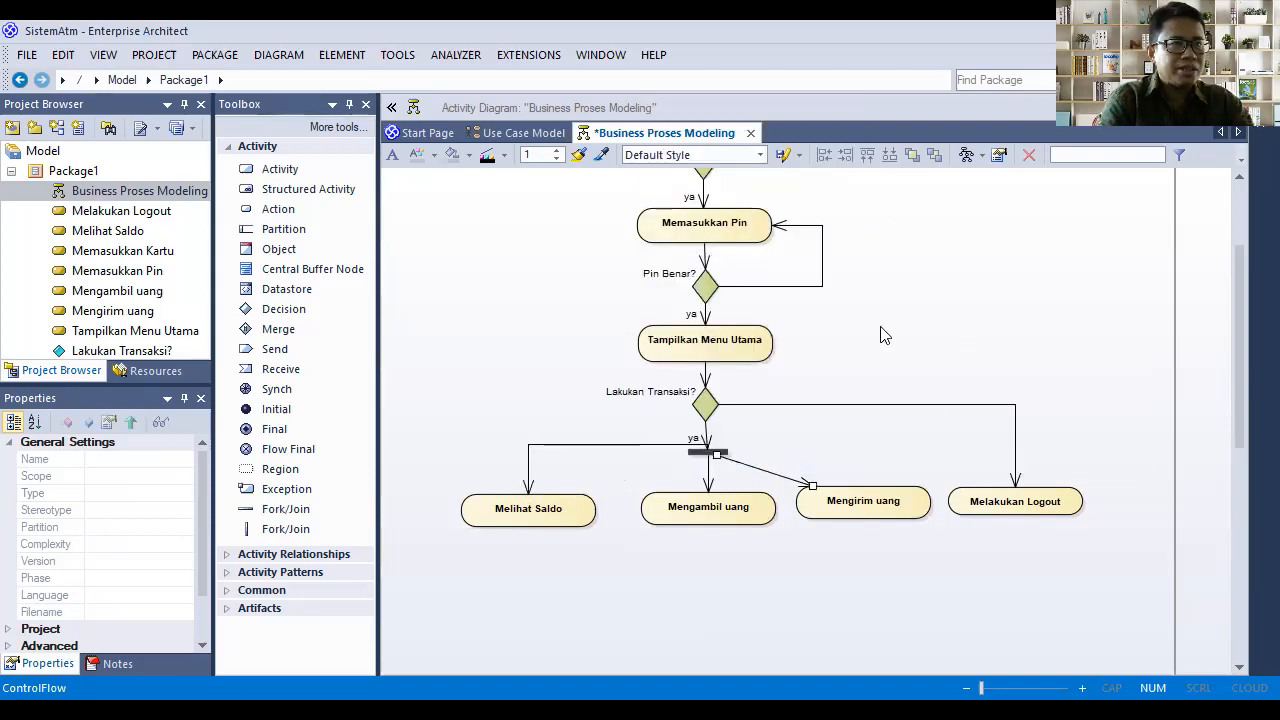
right_click(782, 481)
mouse_move(894, 242)
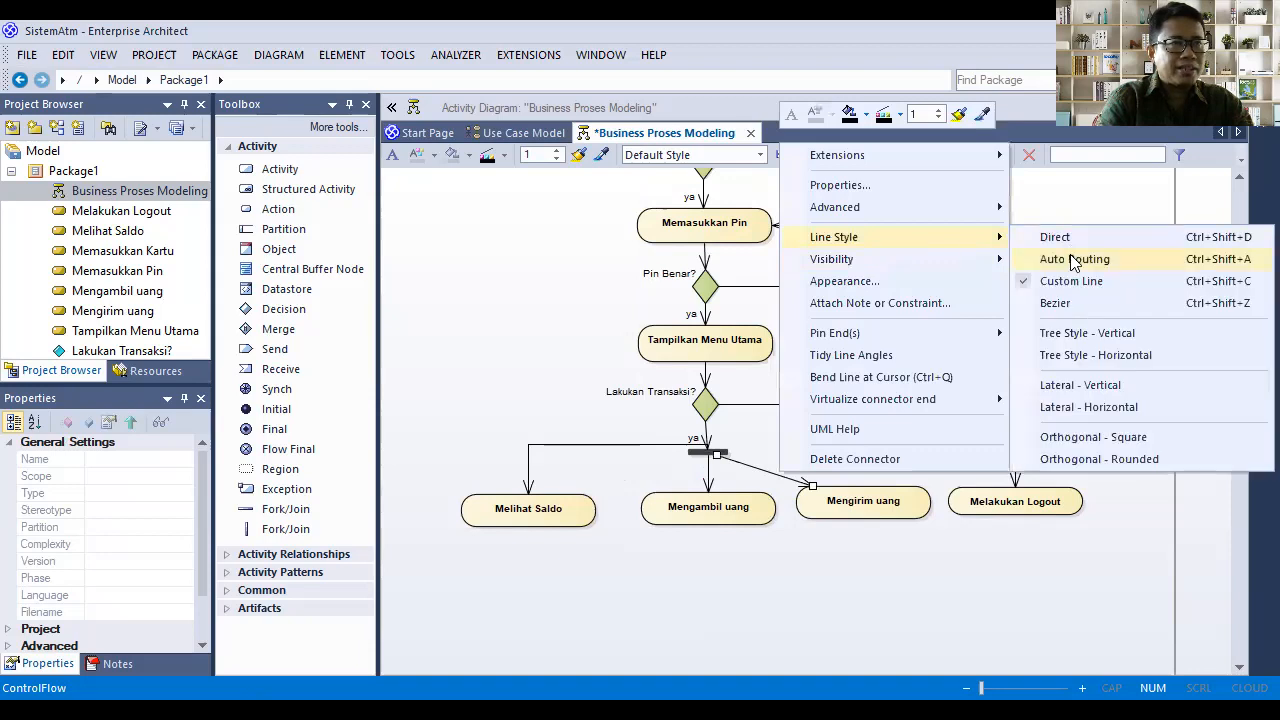
click(1066, 333)
click(936, 556)
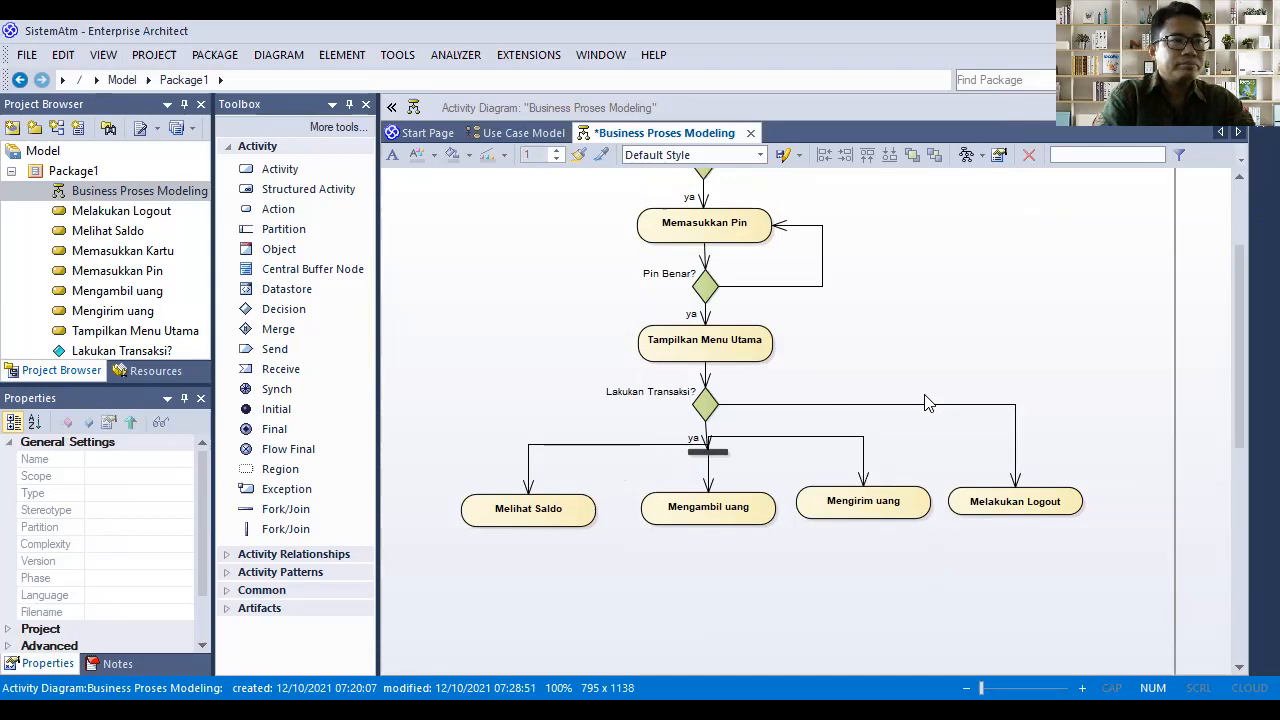
key(ctrl+z)
key(ctrl+z)
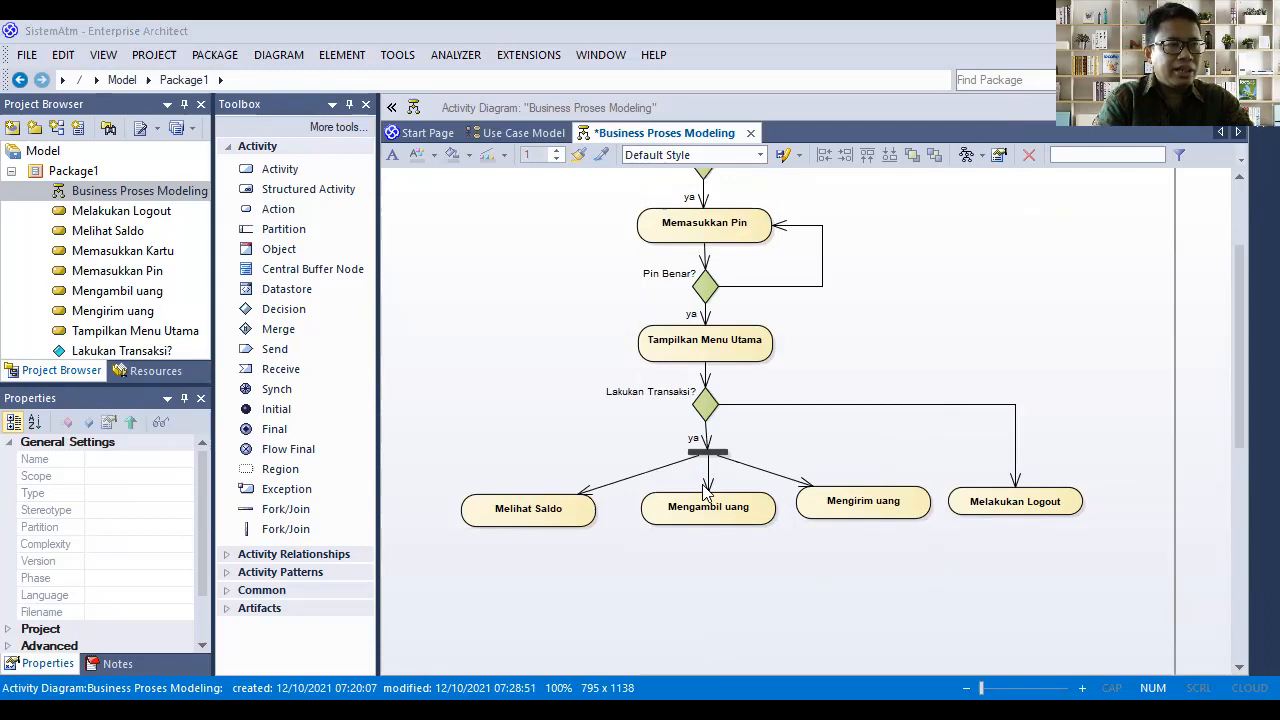
Add an activity named "Mengeluarkan Kartu", 135 wide and 38 high, below the transaction activities, linked from Melakukan Logout by a control flow
click(1025, 507)
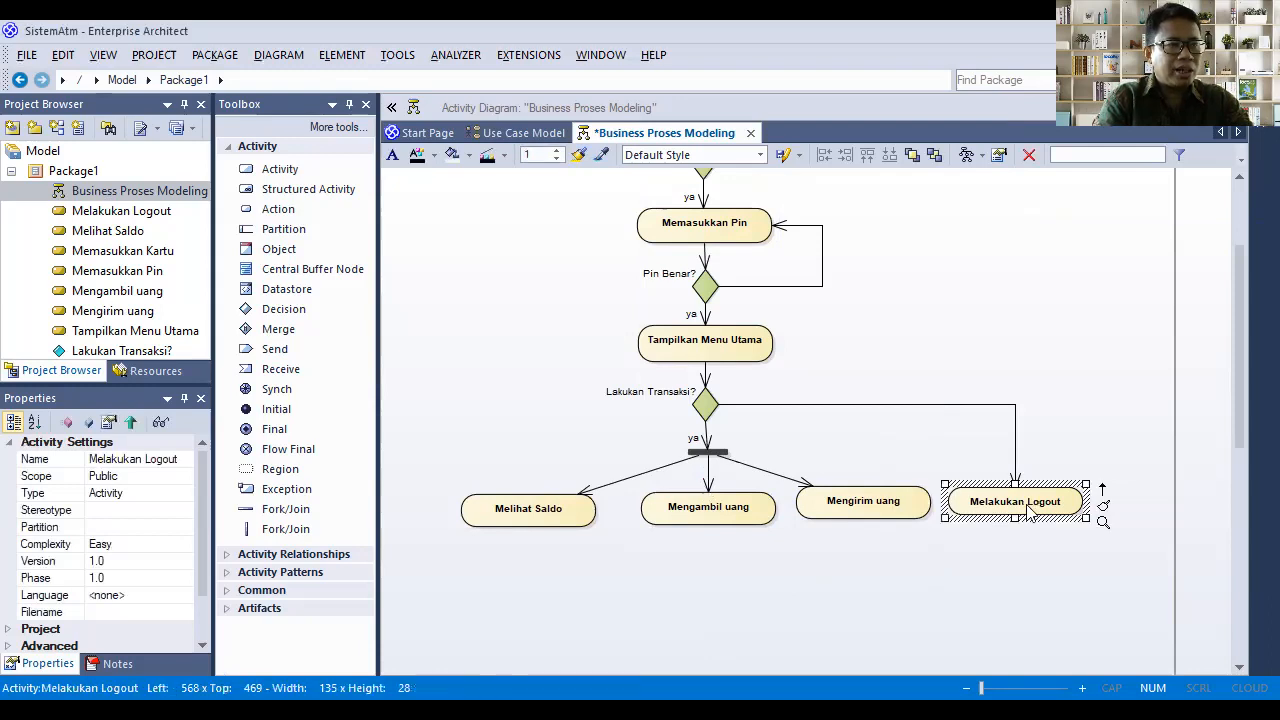
drag(1102, 490, 779, 576)
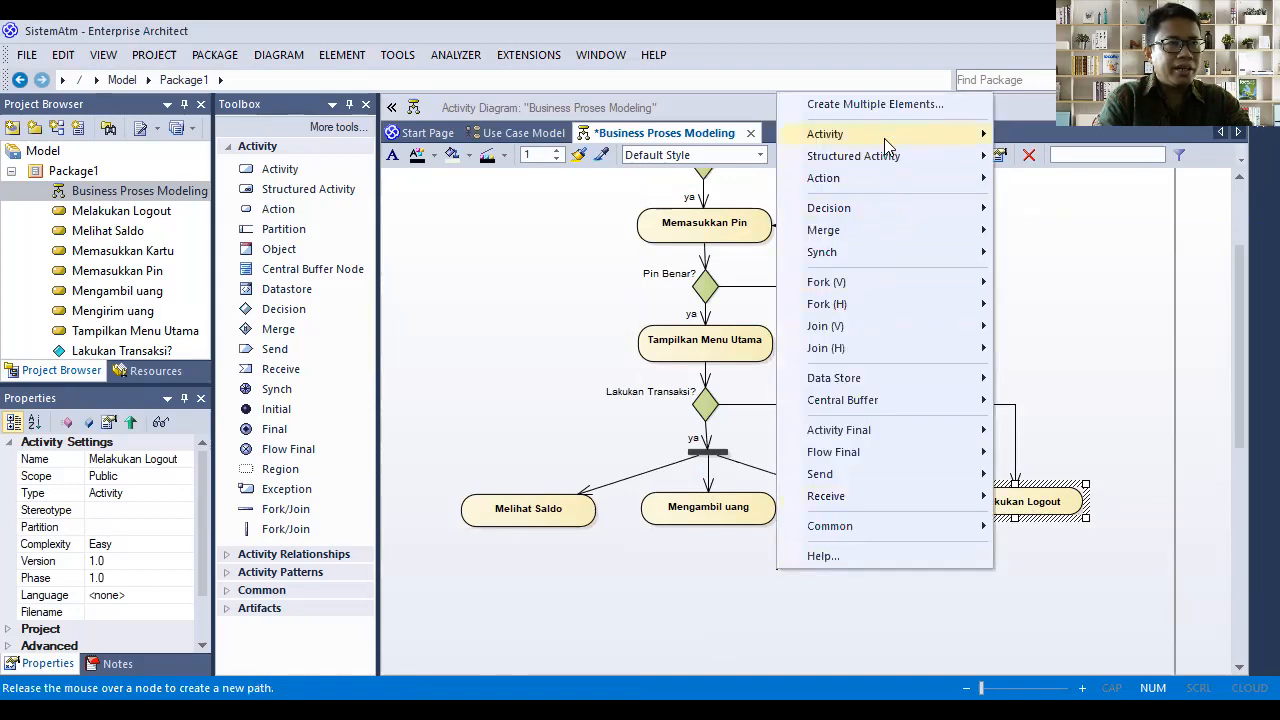
mouse_move(902, 134)
click(1022, 131)
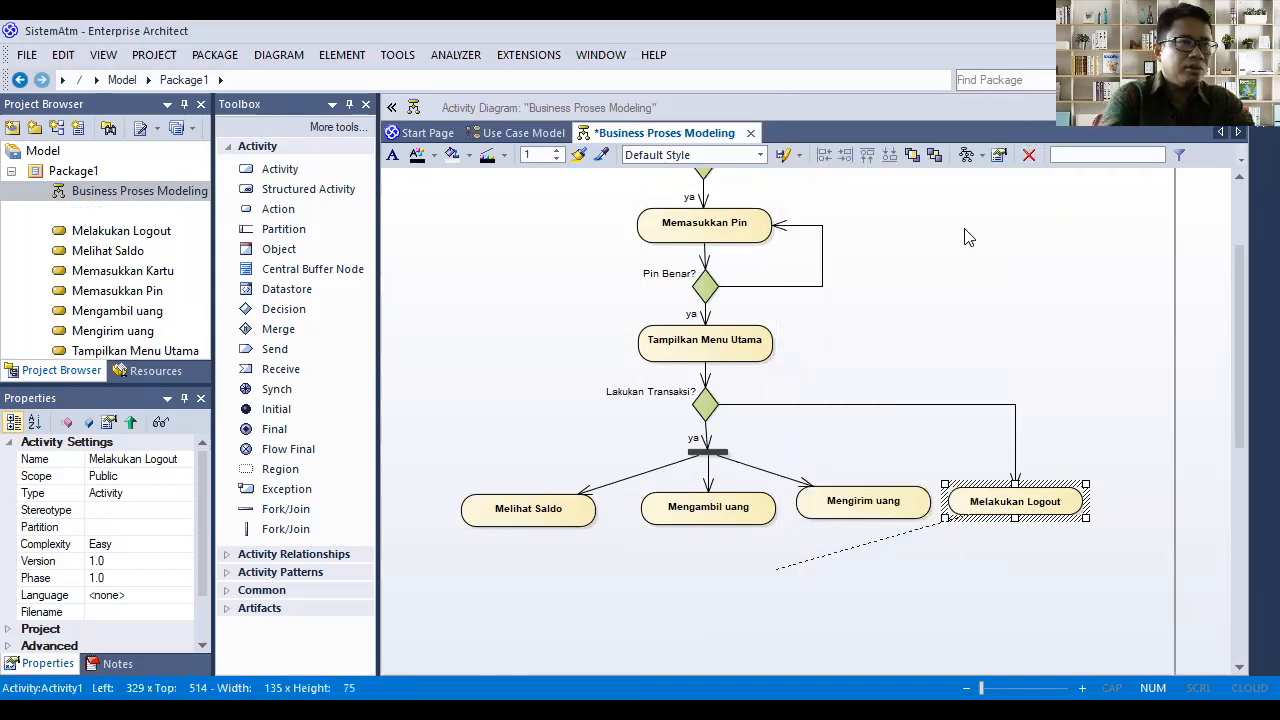
text(Menge)
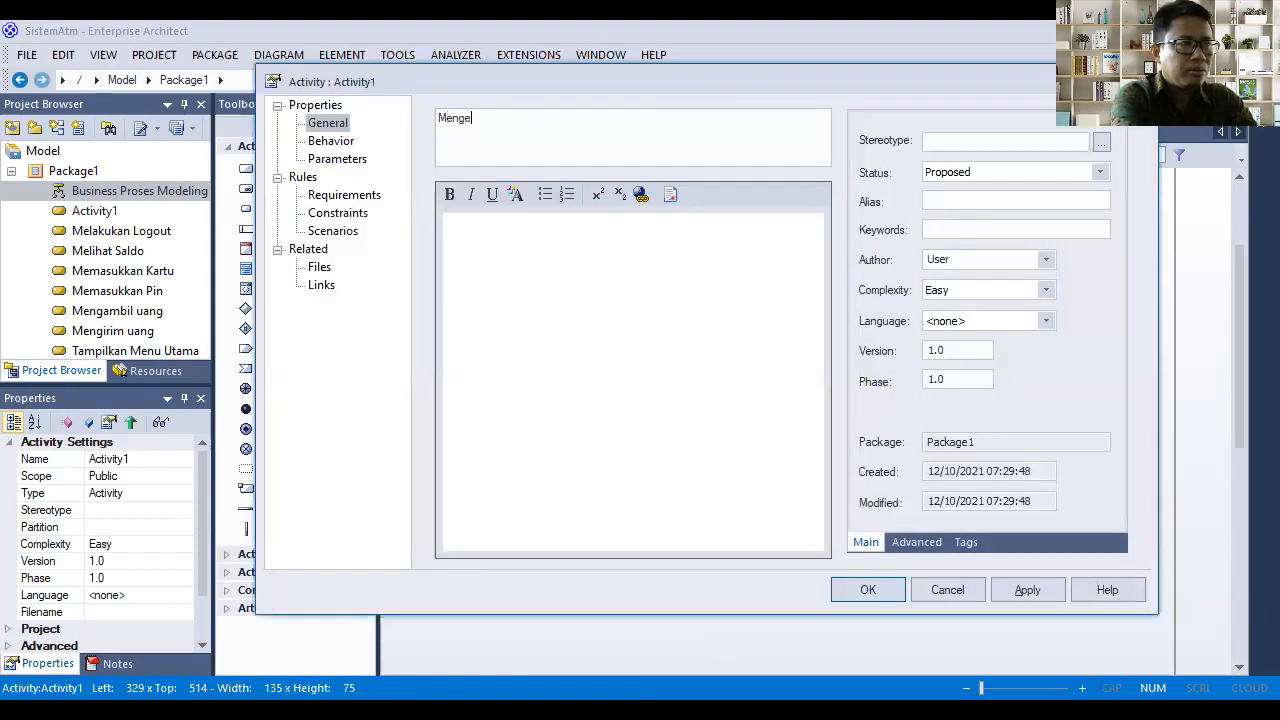
text(luarakn)
key(BackSpace)
key(BackSpace)
text(kan KA)
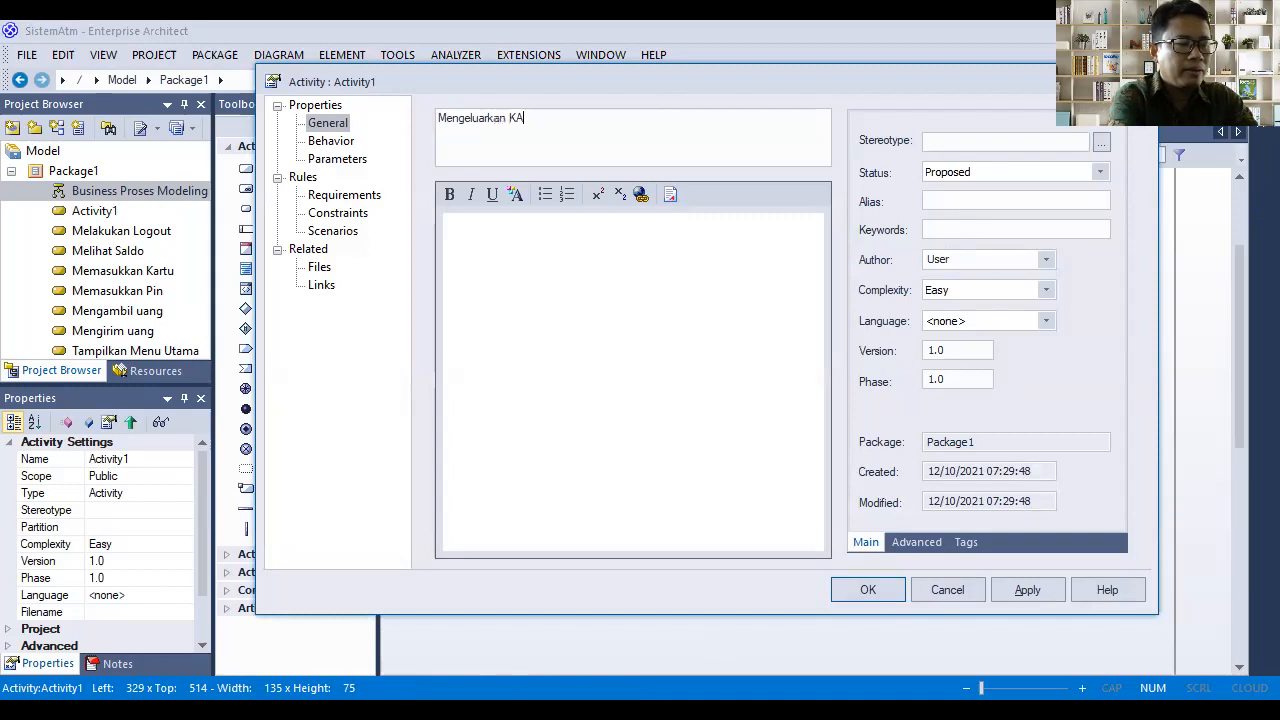
text(RTU)
key(BackSpace)
key(BackSpace)
key(BackSpace)
key(BackSpace)
text(artu)
click(1025, 588)
click(869, 590)
drag(772, 531, 790, 611)
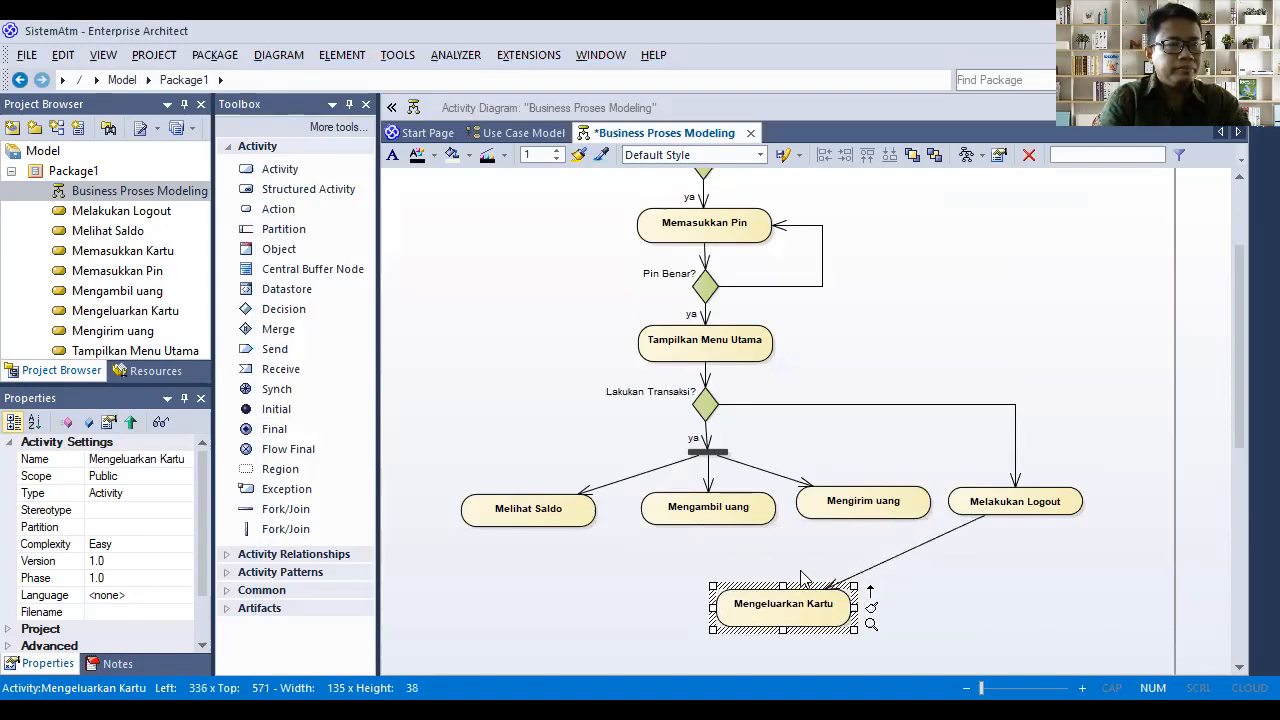
drag(783, 609, 776, 619)
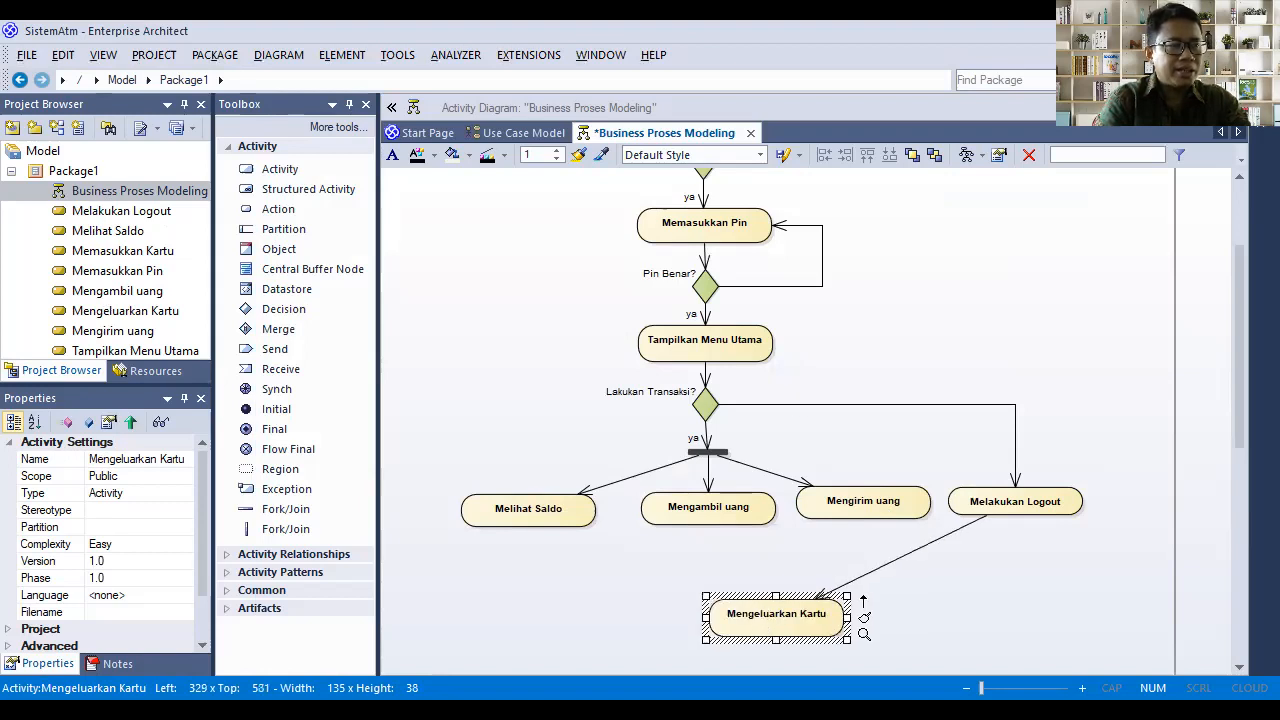
Add an unnamed vertical join below and to the right of Melihat Saldo, linked from that activity by a control flow
click(585, 508)
drag(616, 496, 658, 556)
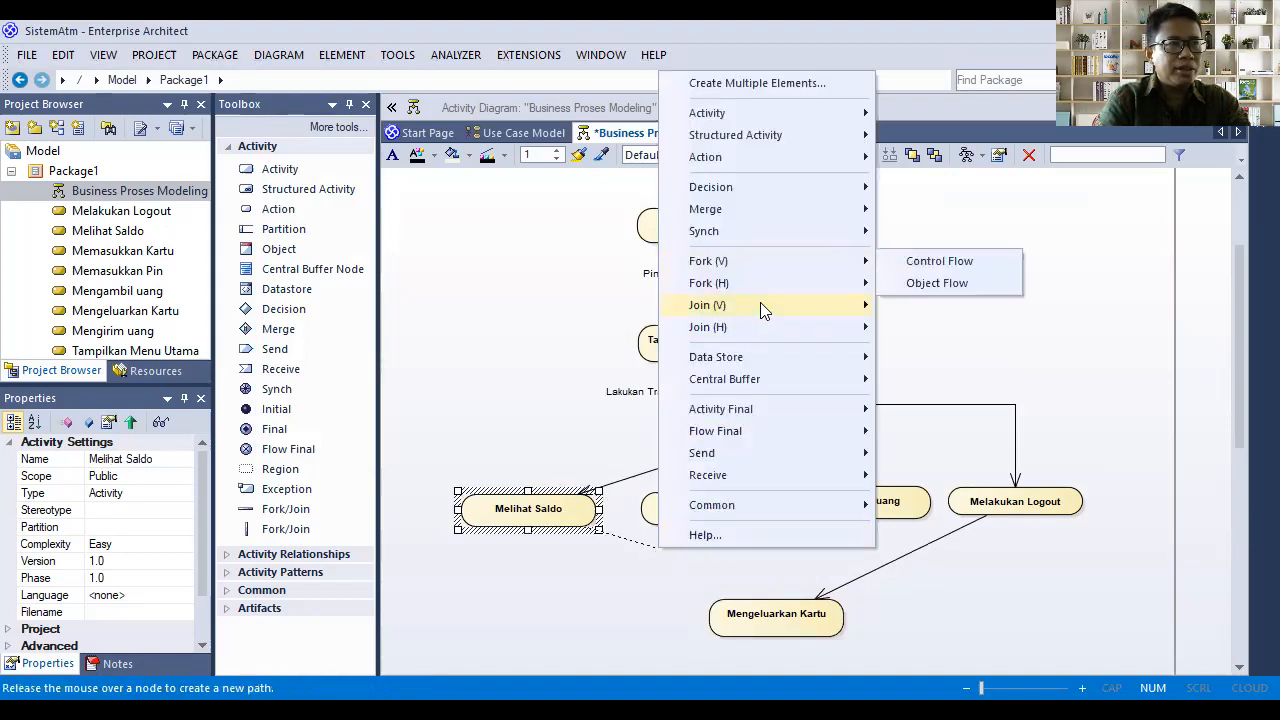
mouse_move(760, 309)
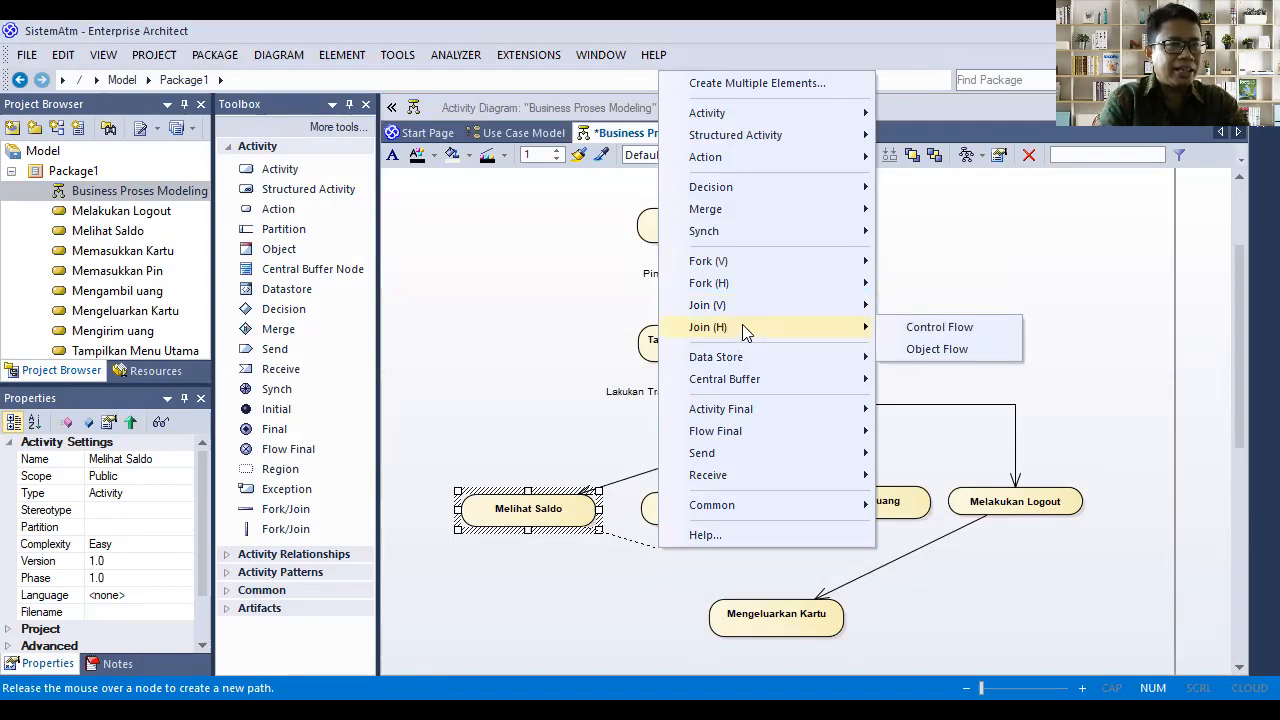
click(935, 305)
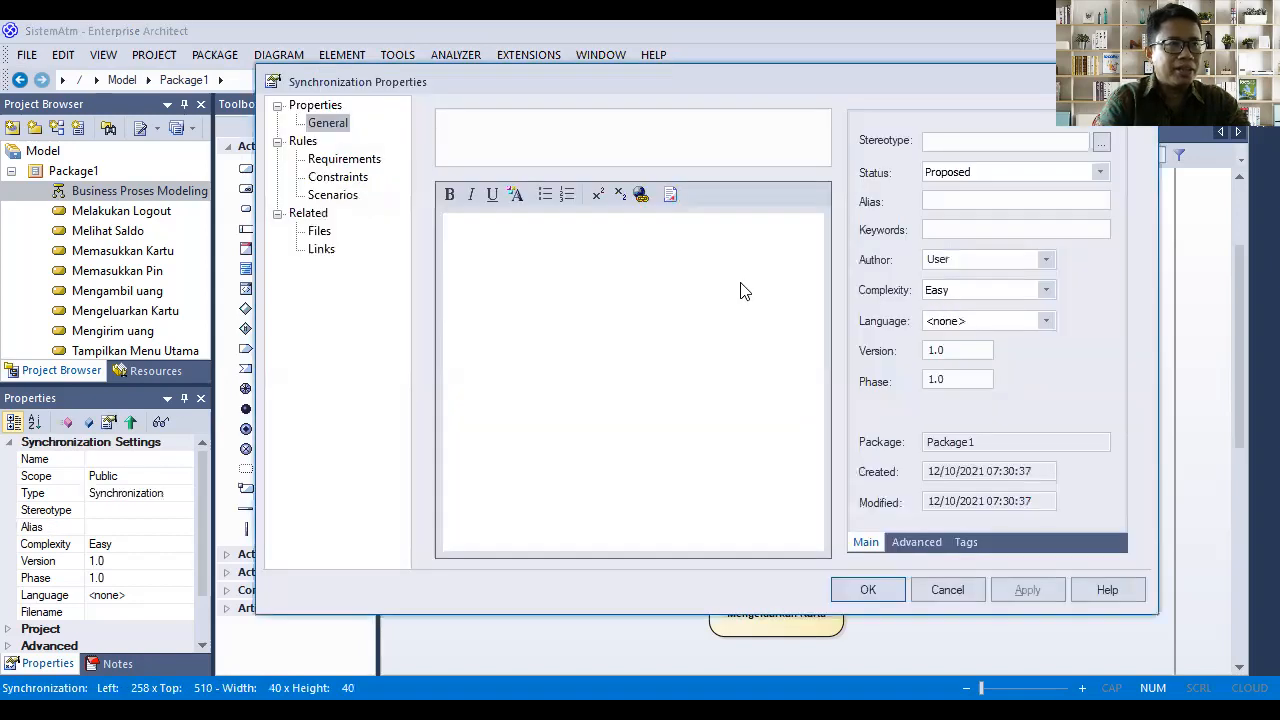
click(867, 589)
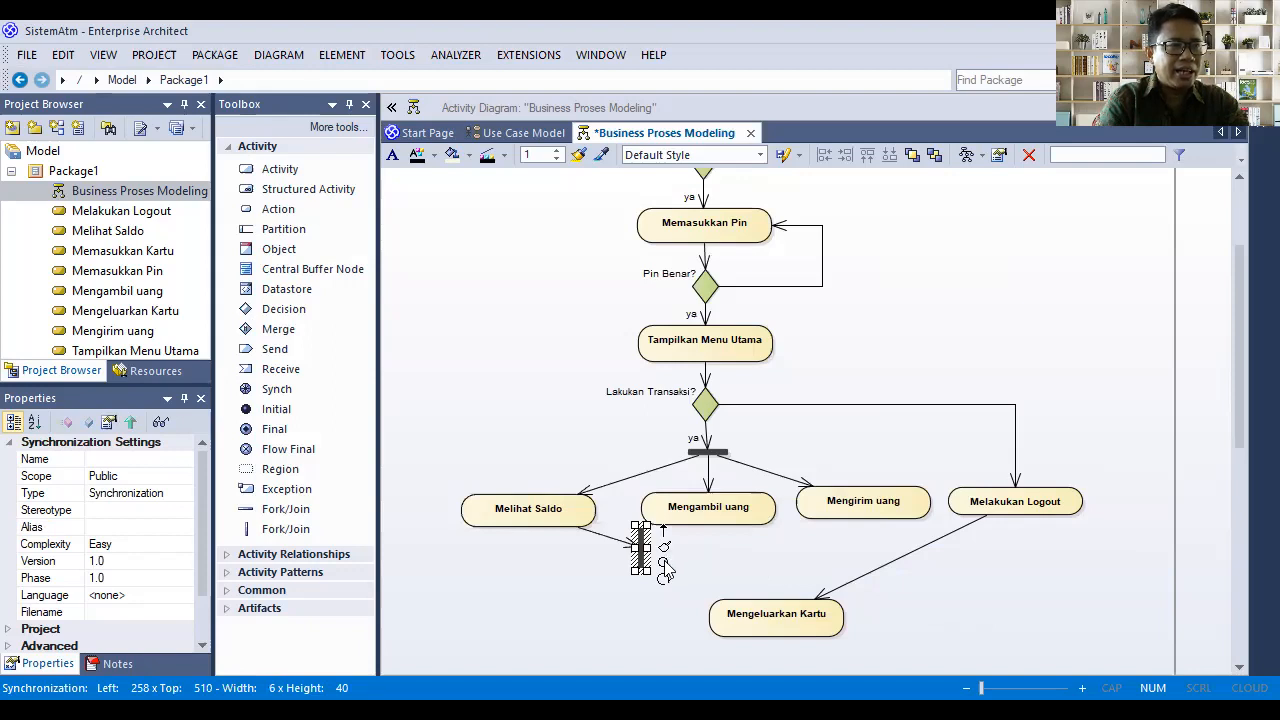
Rotate the join to horizontal and place it below Mengambil uang, moving Mengeluarkan Kartu slightly down and left
mouse_move(666, 556)
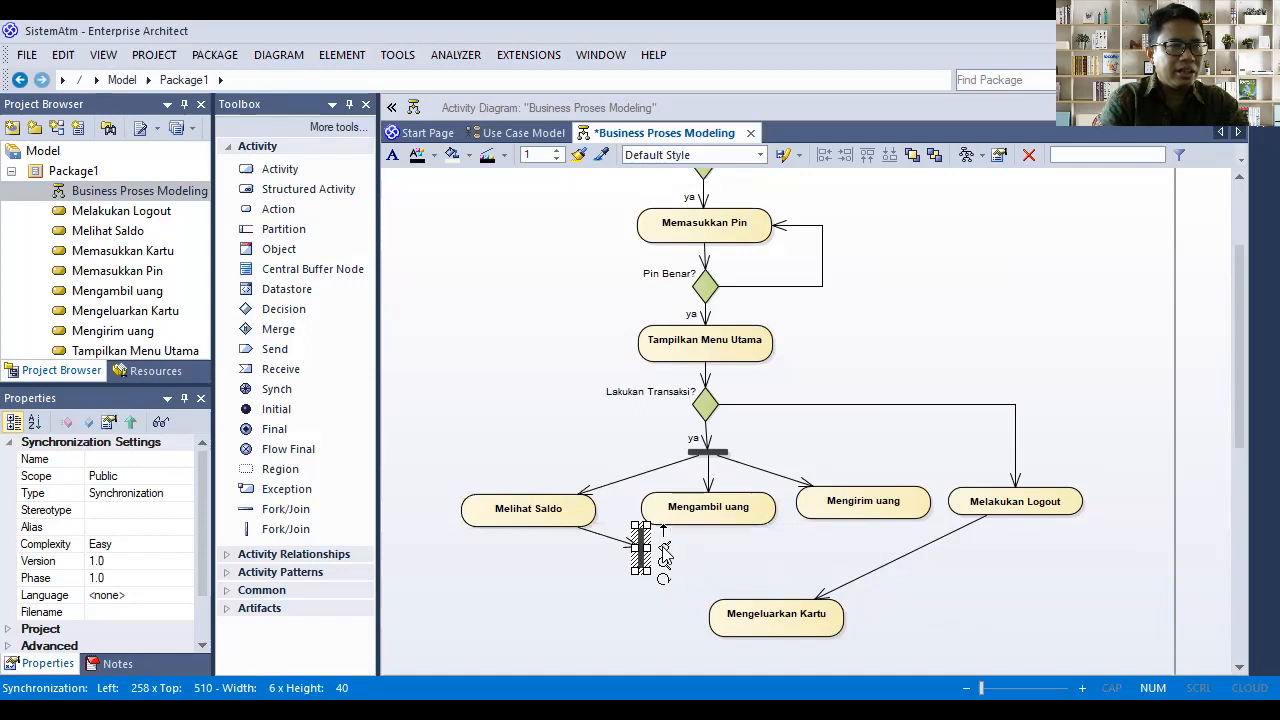
click(664, 578)
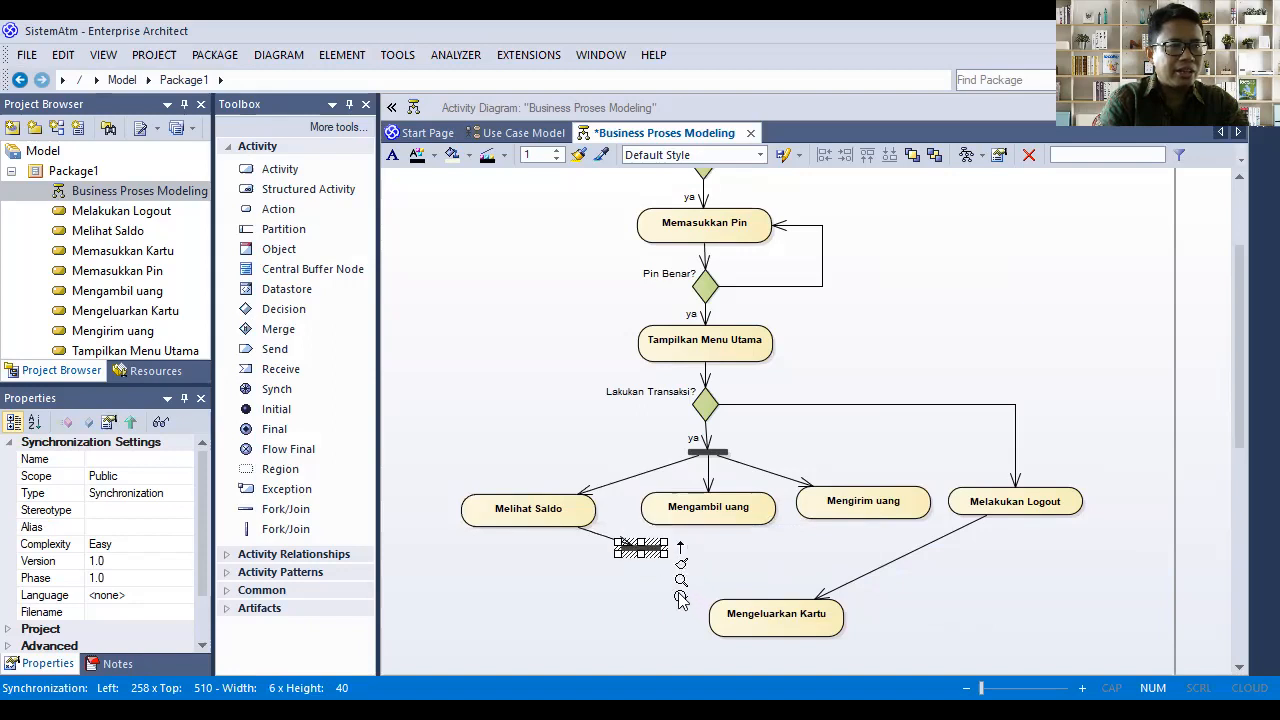
click(682, 596)
click(664, 579)
drag(650, 552, 729, 565)
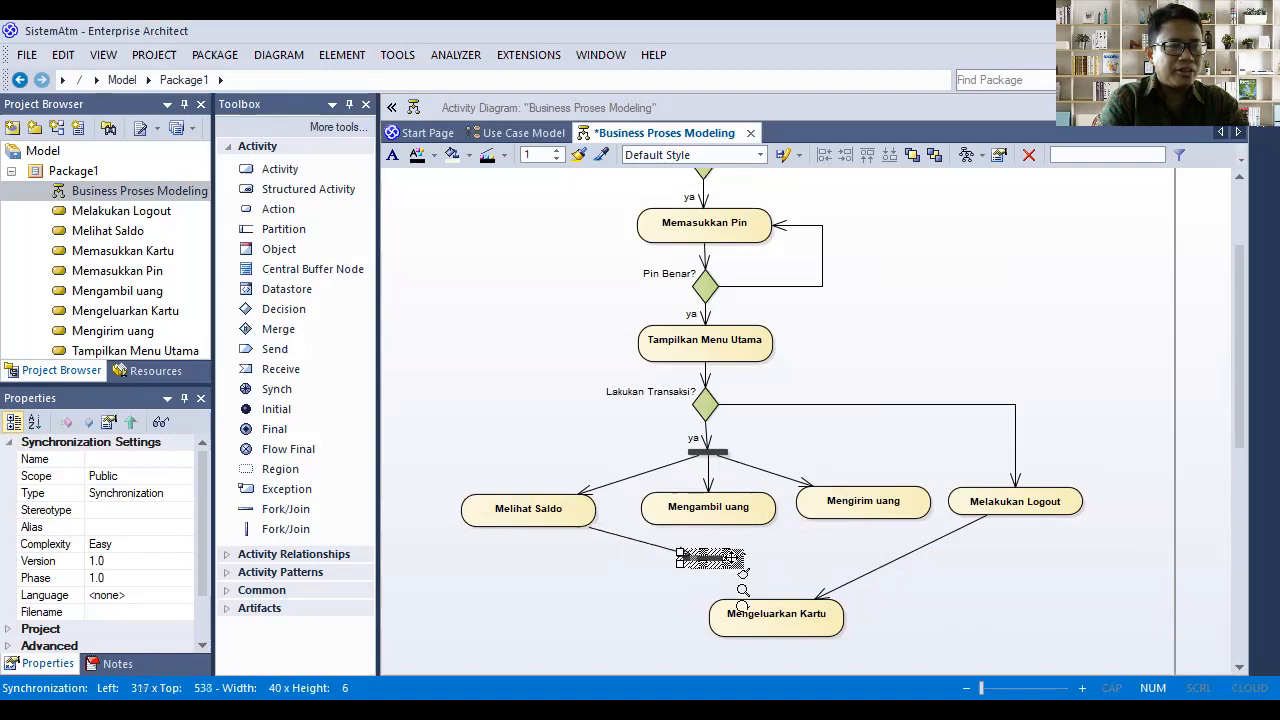
click(752, 624)
drag(750, 628, 733, 632)
click(727, 560)
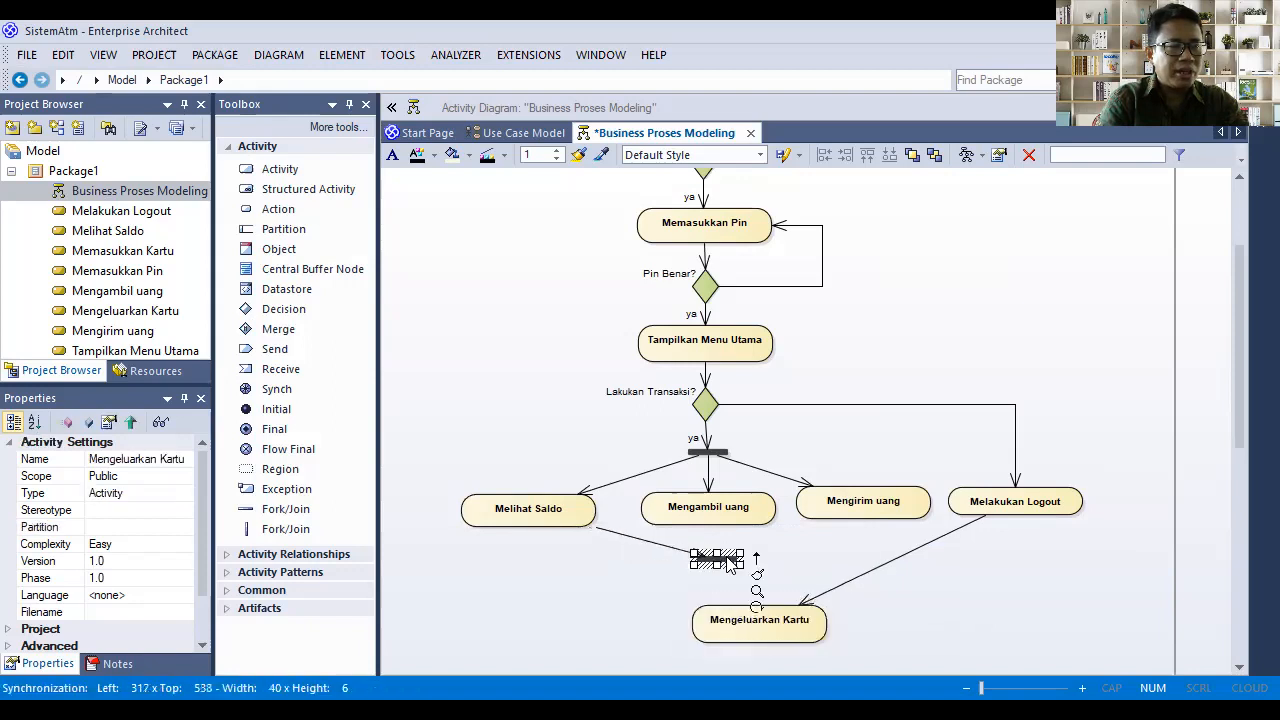
Connect Mengambil uang to the join with a control flow
click(728, 505)
drag(796, 493, 714, 559)
click(760, 572)
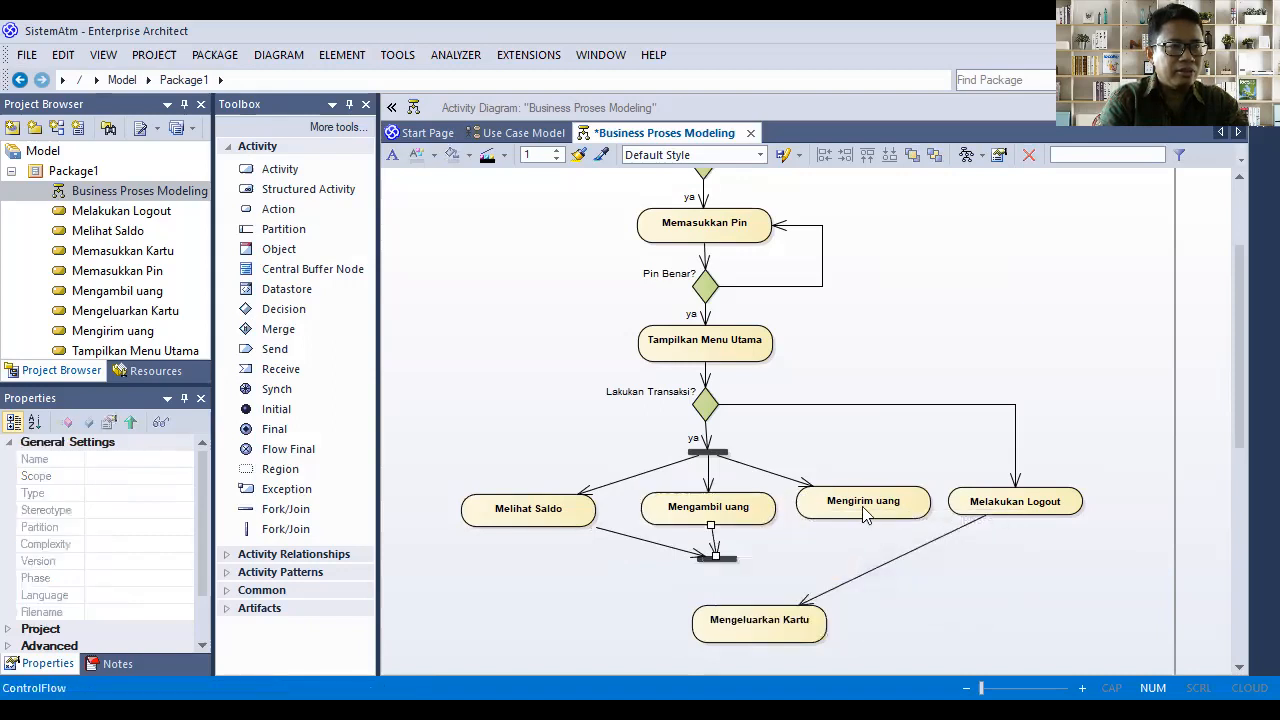
Connect Mengirim uang to the horizontal join below Mengambil uang with a control flow
click(864, 508)
drag(778, 537, 725, 566)
click(785, 570)
click(790, 574)
Shift the join slightly down and left, and move Mengeluarkan Kartu up and left to sit beneath it
click(717, 558)
click(728, 622)
drag(728, 622, 705, 613)
click(718, 567)
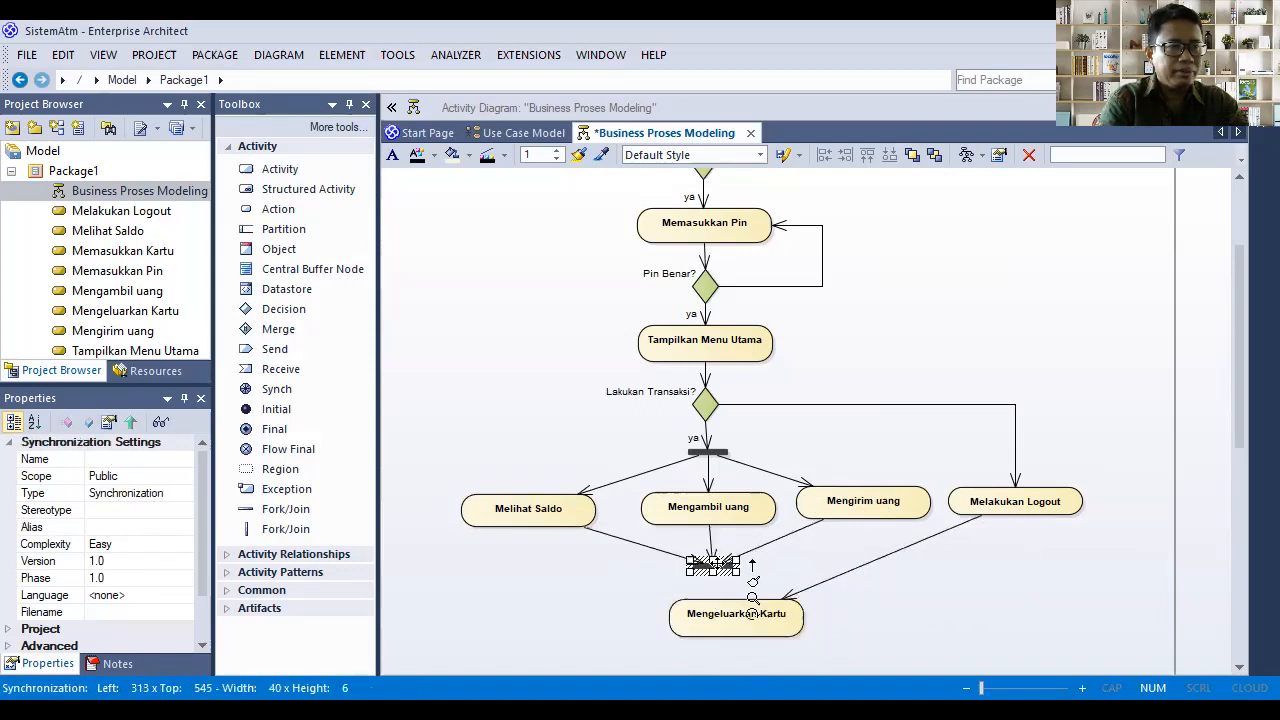
click(780, 552)
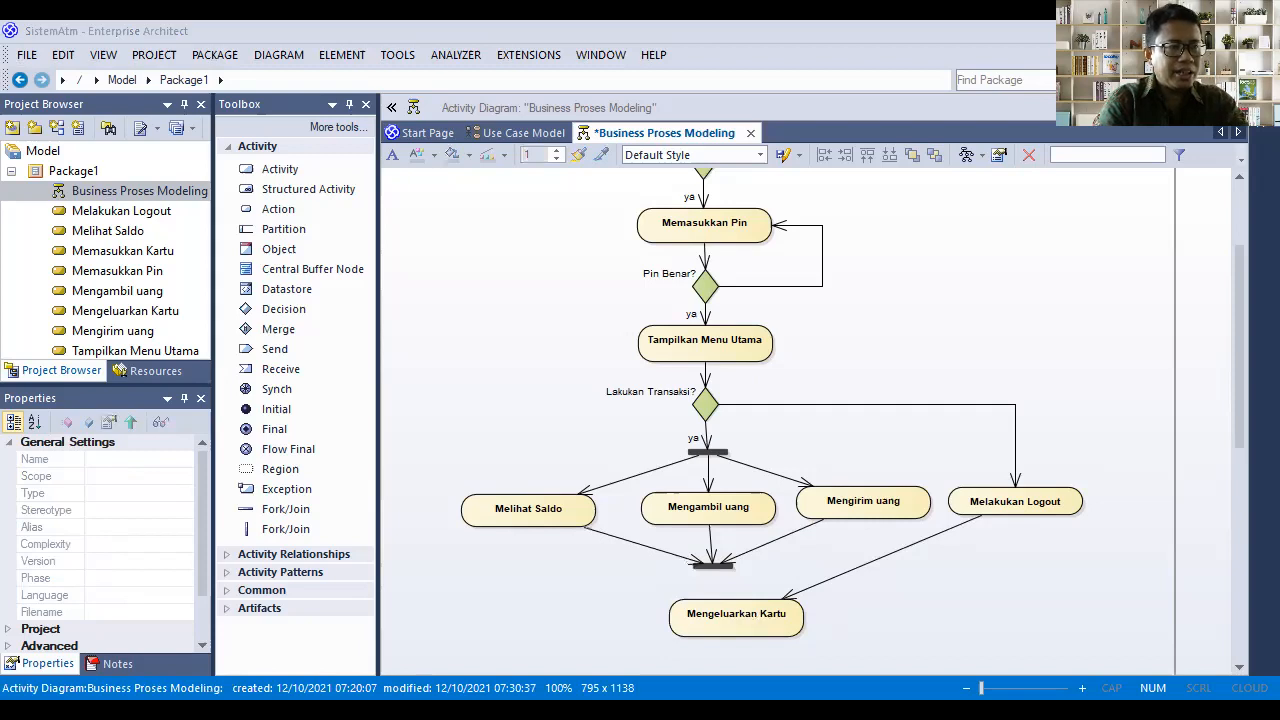
Connect the join to Mengeluarkan Kartu with a control flow and centre that activity beneath the join
click(724, 566)
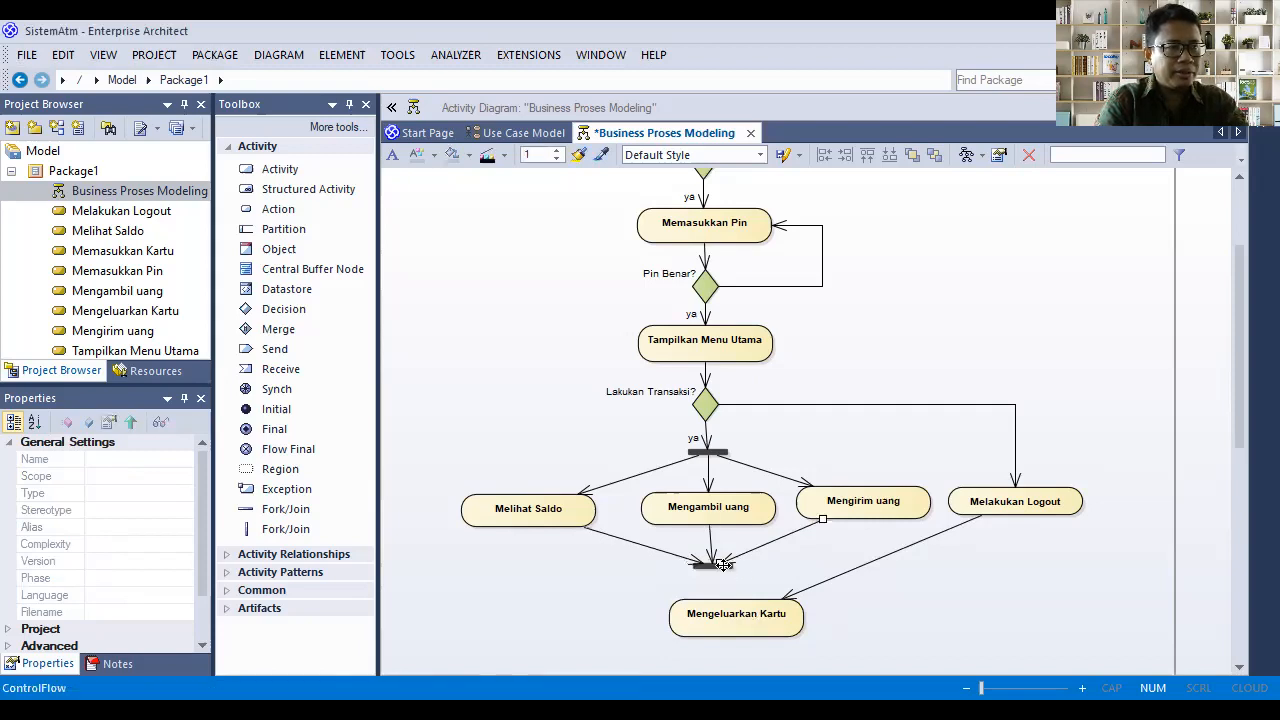
click(712, 566)
drag(752, 565, 718, 614)
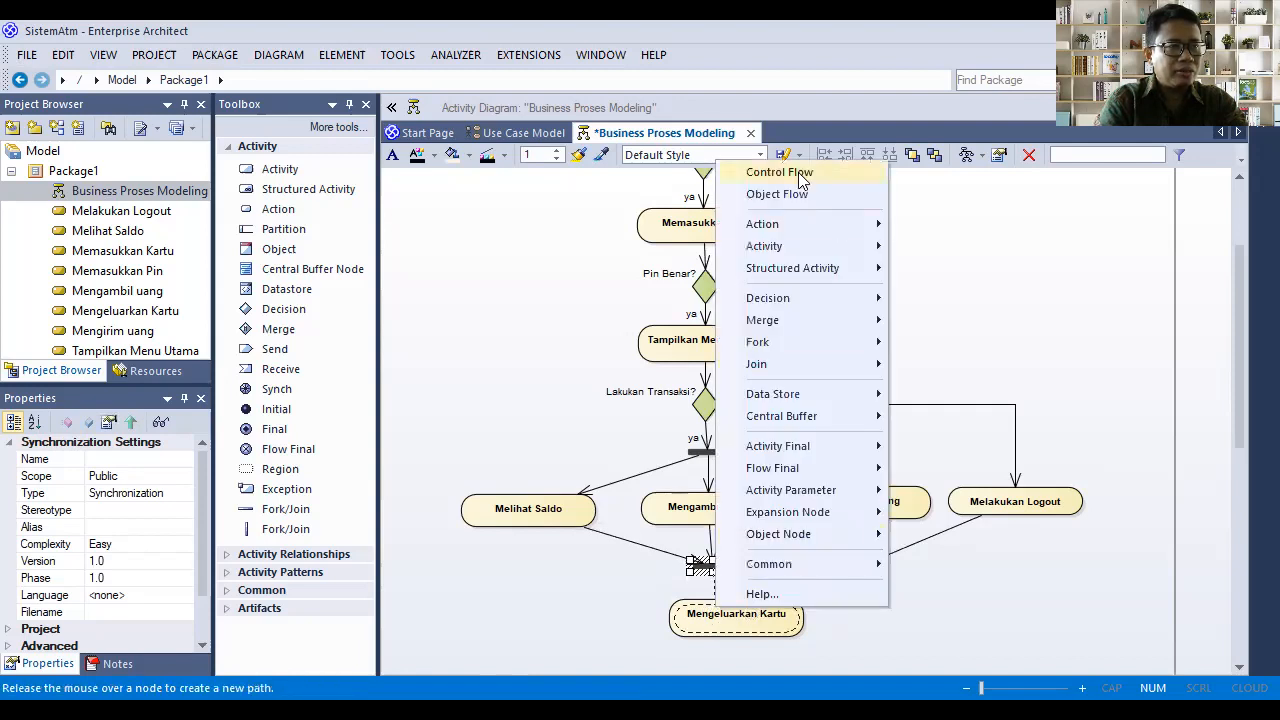
click(798, 172)
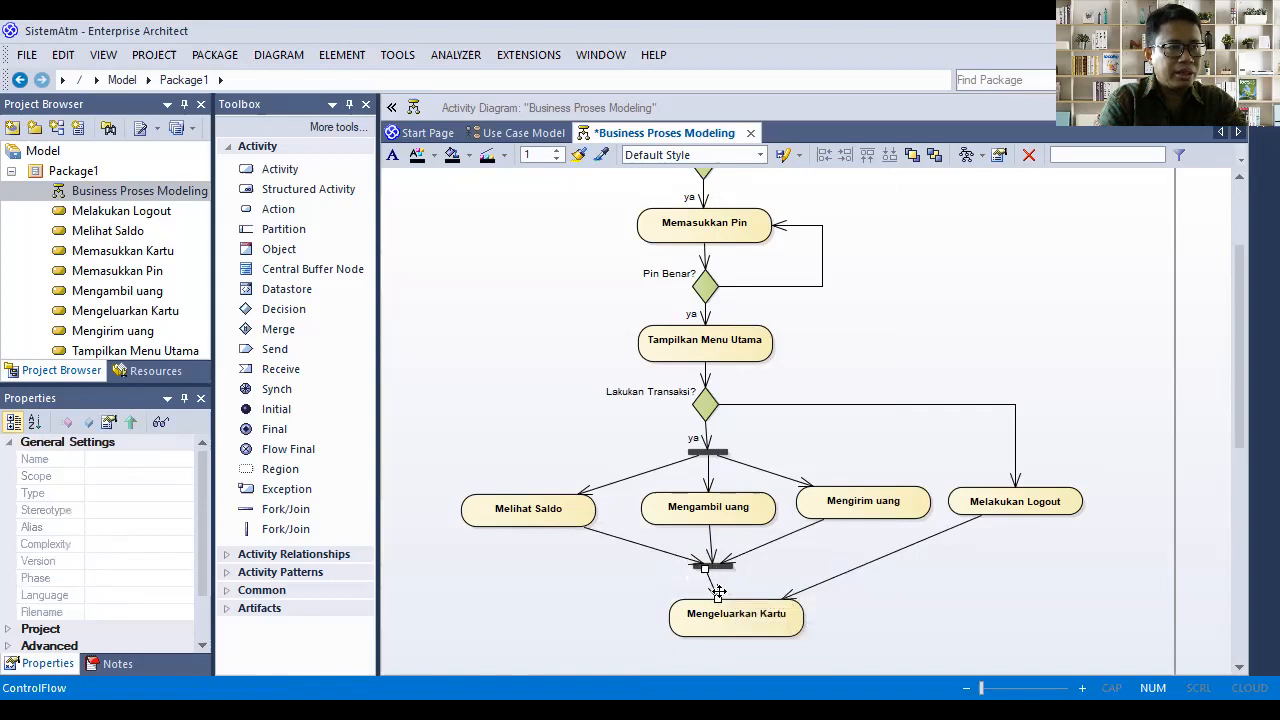
drag(737, 617, 717, 614)
click(874, 578)
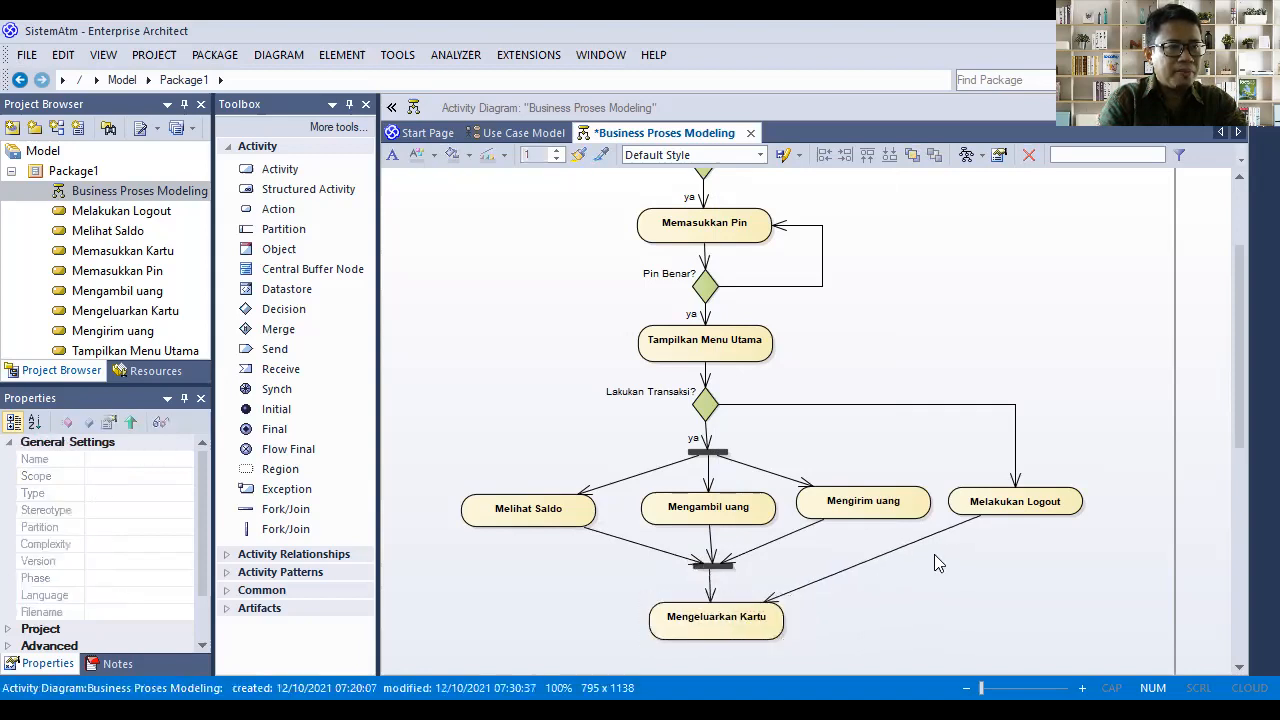
Try the Tree Style - Vertical, Tree Style - Horizontal and Lateral - Vertical line styles on the flow from Melakukan Logout to Mengeluarkan Kartu
click(931, 536)
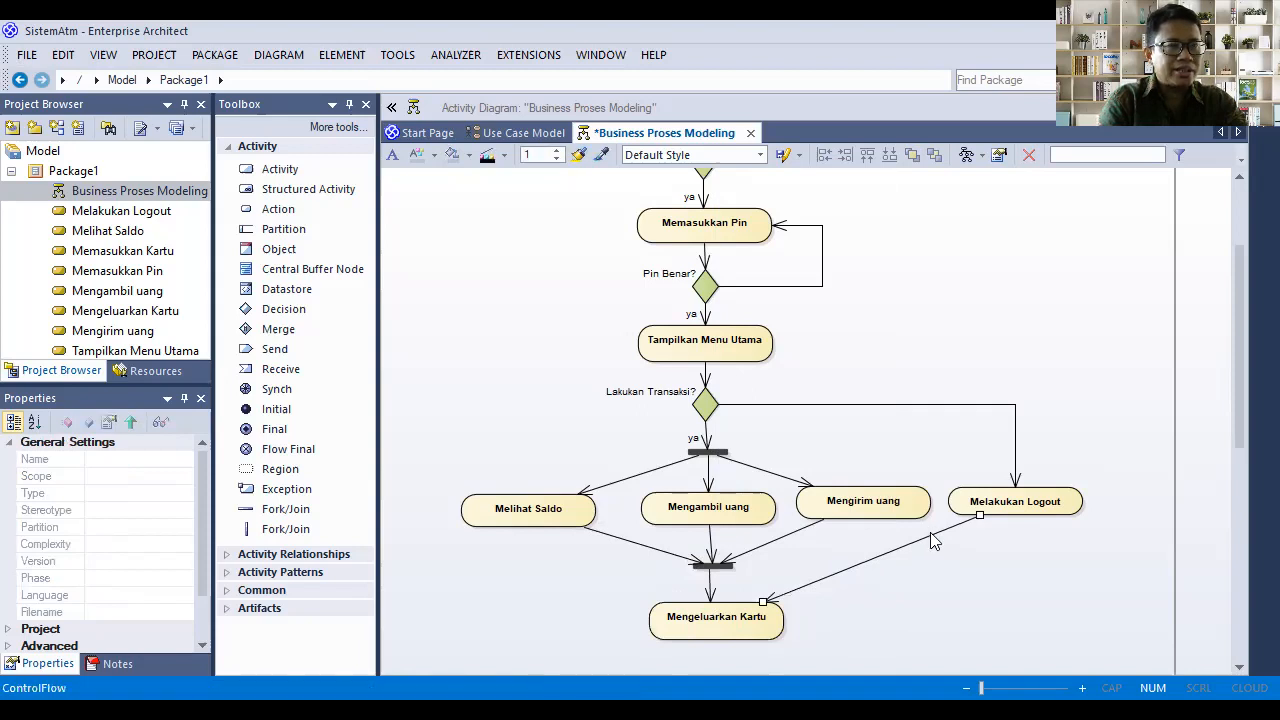
right_click(1023, 363)
mouse_move(1037, 297)
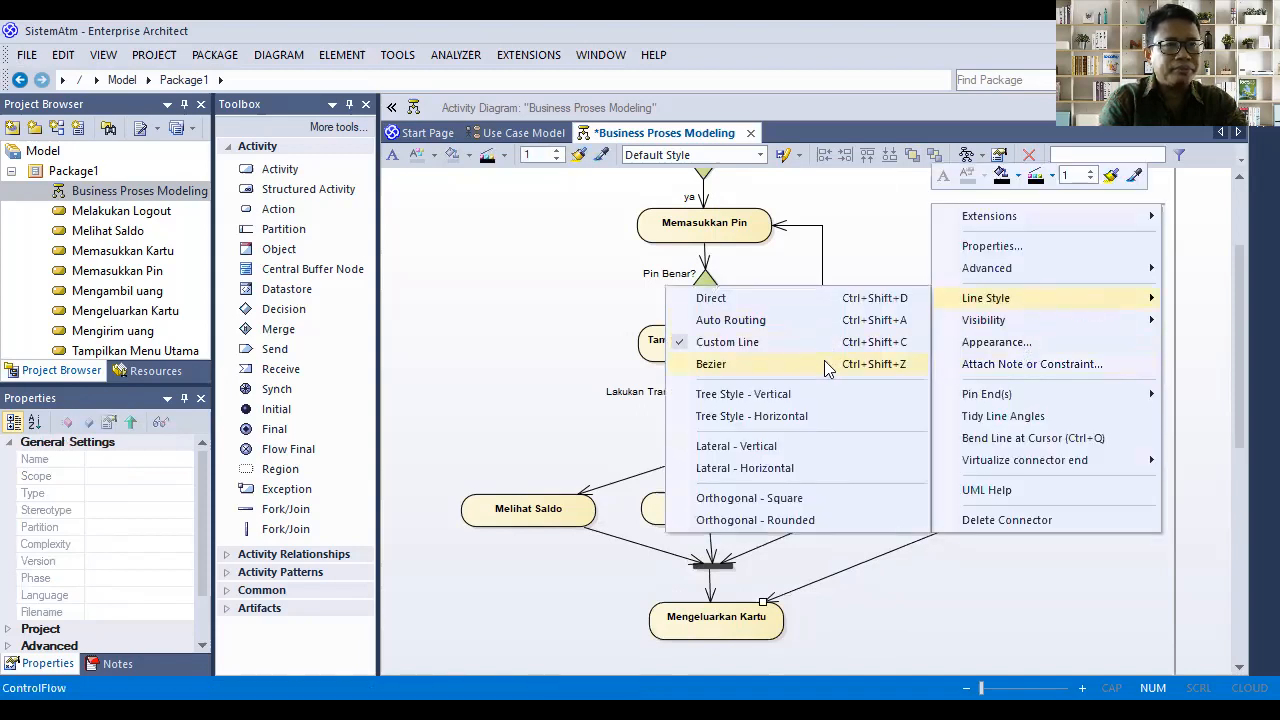
click(800, 395)
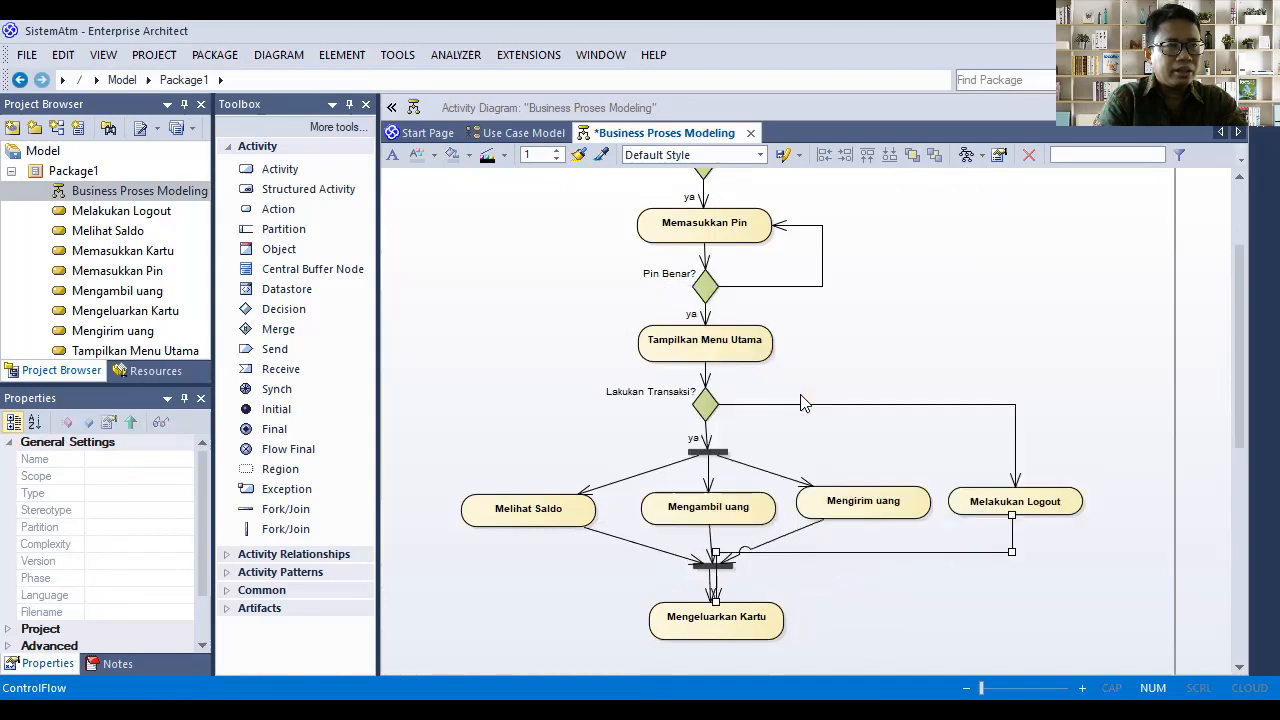
drag(907, 550, 908, 554)
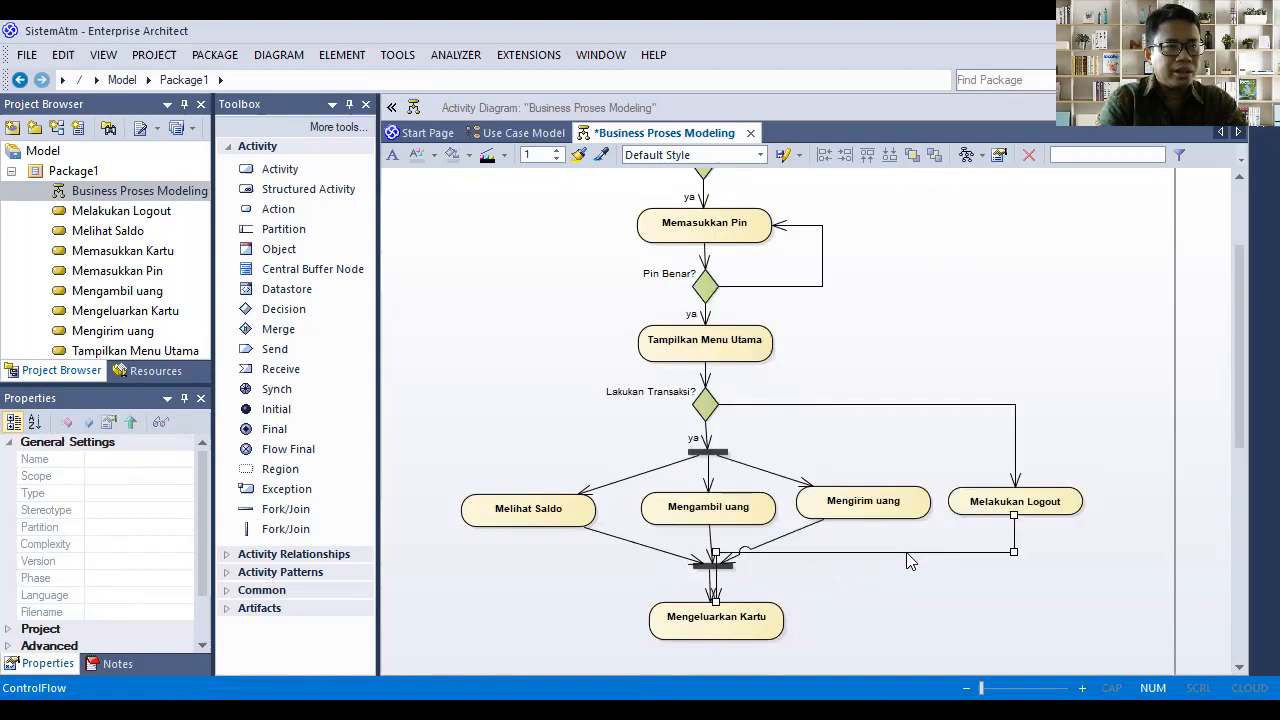
right_click(980, 361)
mouse_move(980, 361)
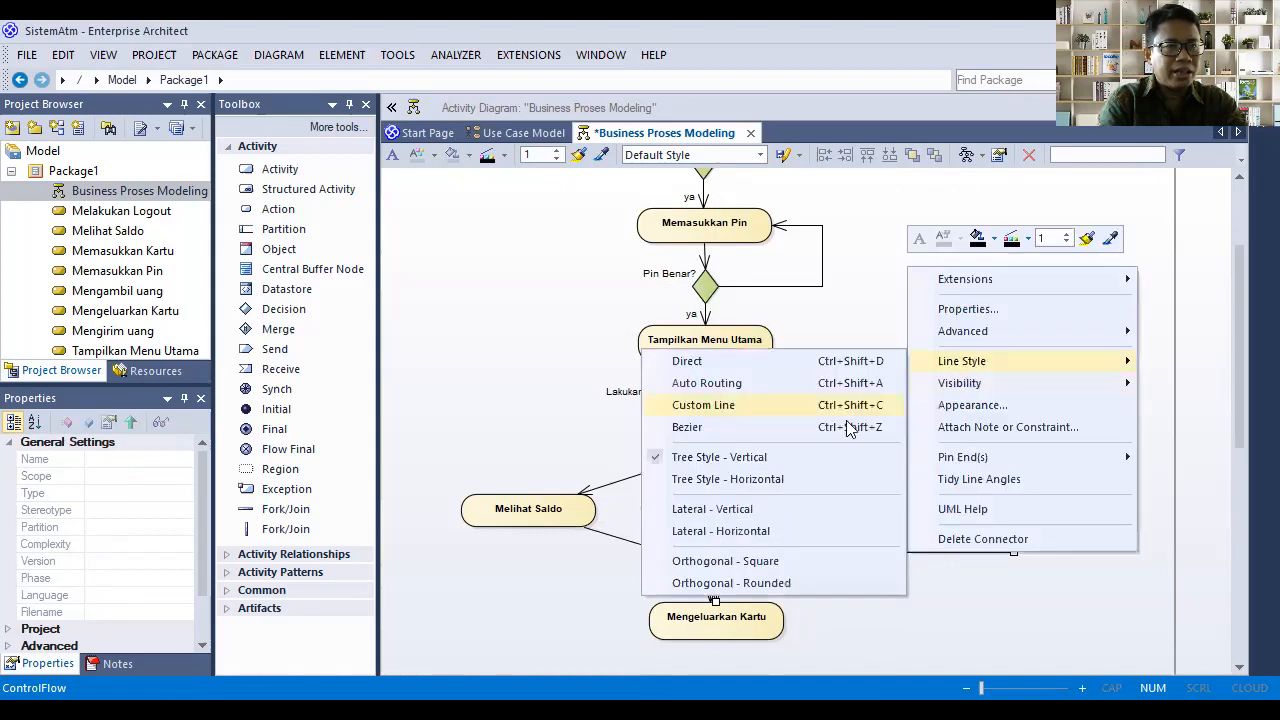
click(775, 481)
drag(833, 591, 836, 600)
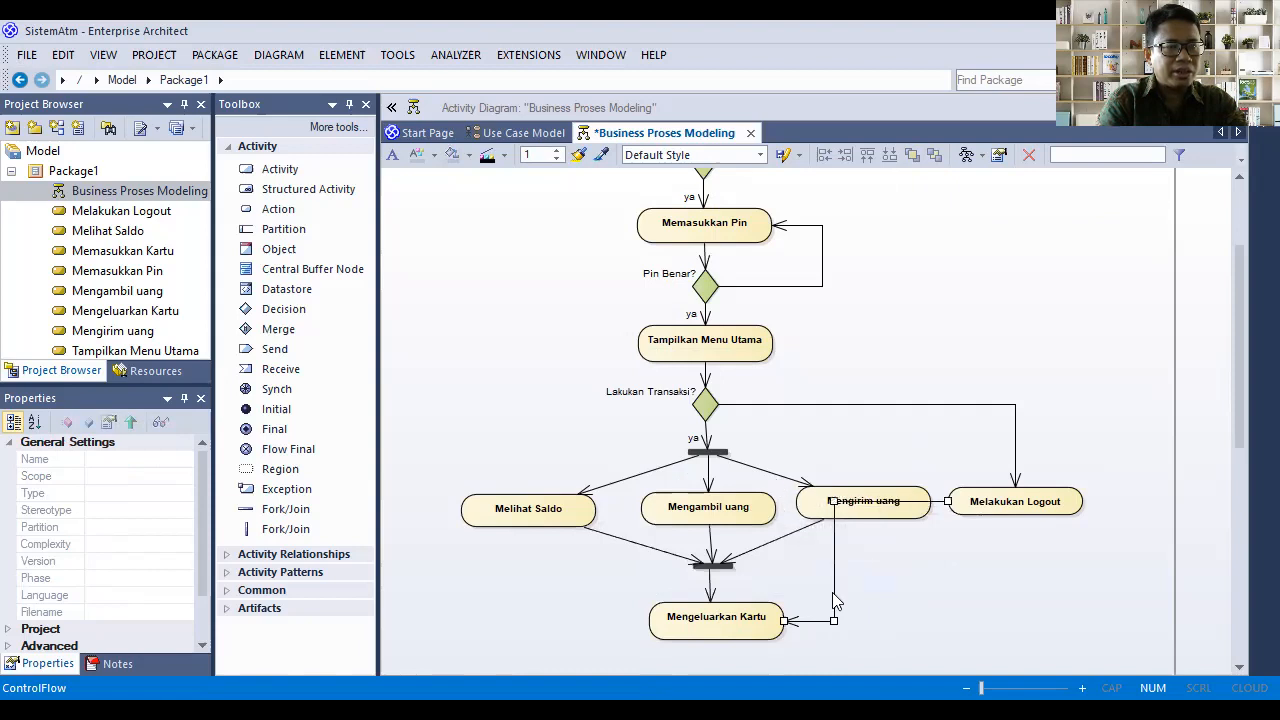
right_click(870, 499)
mouse_move(886, 401)
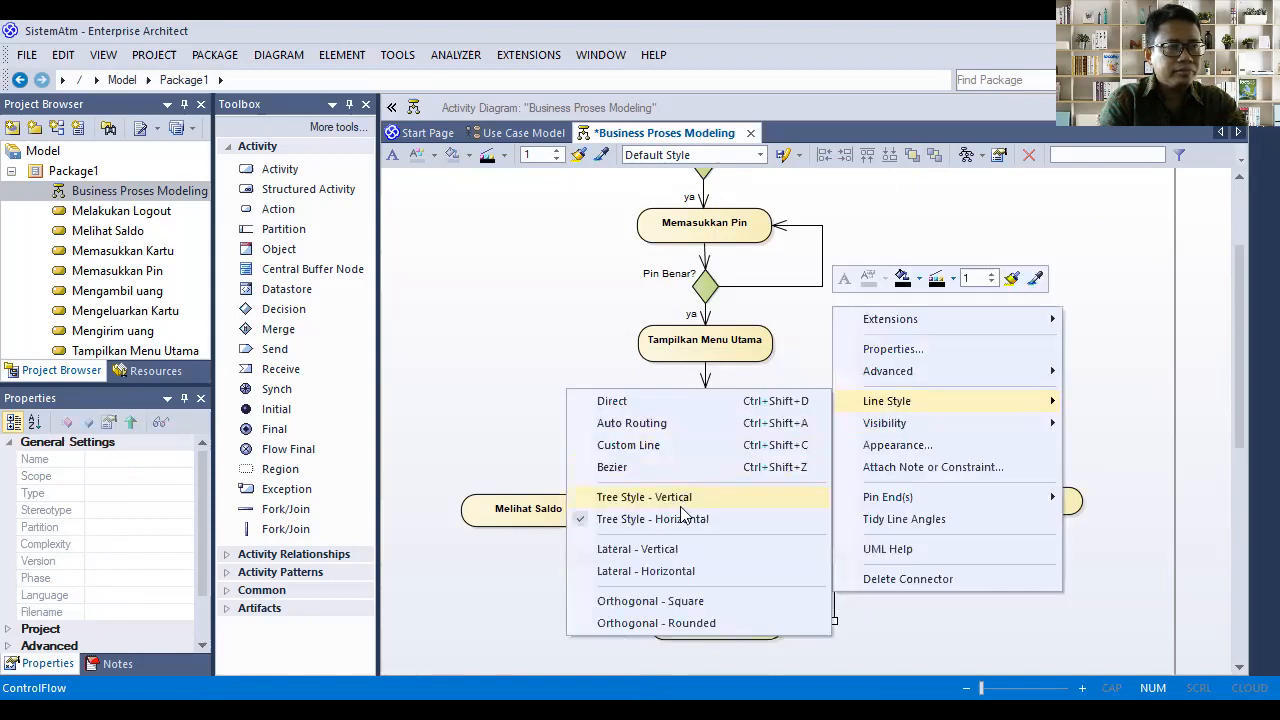
click(673, 551)
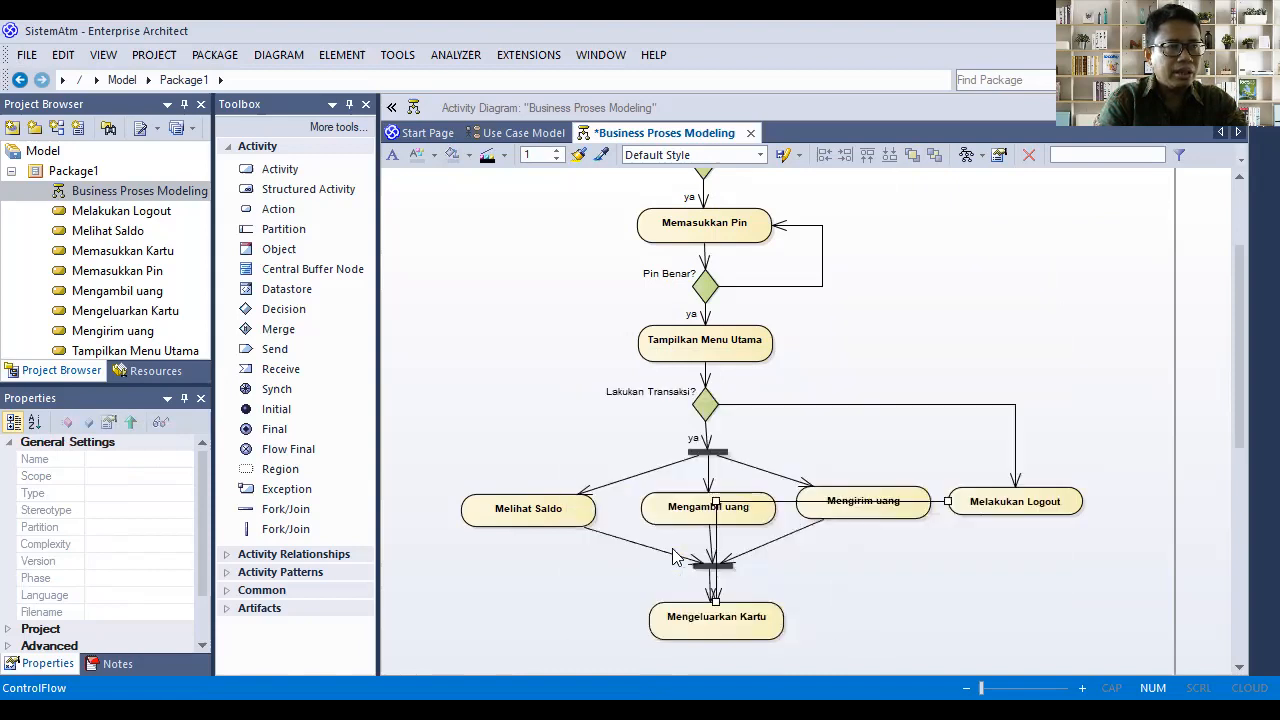
Set the line style of the control flow from Melakukan Logout to Mengeluarkan Kartu to Lateral - Horizontal
right_click(790, 509)
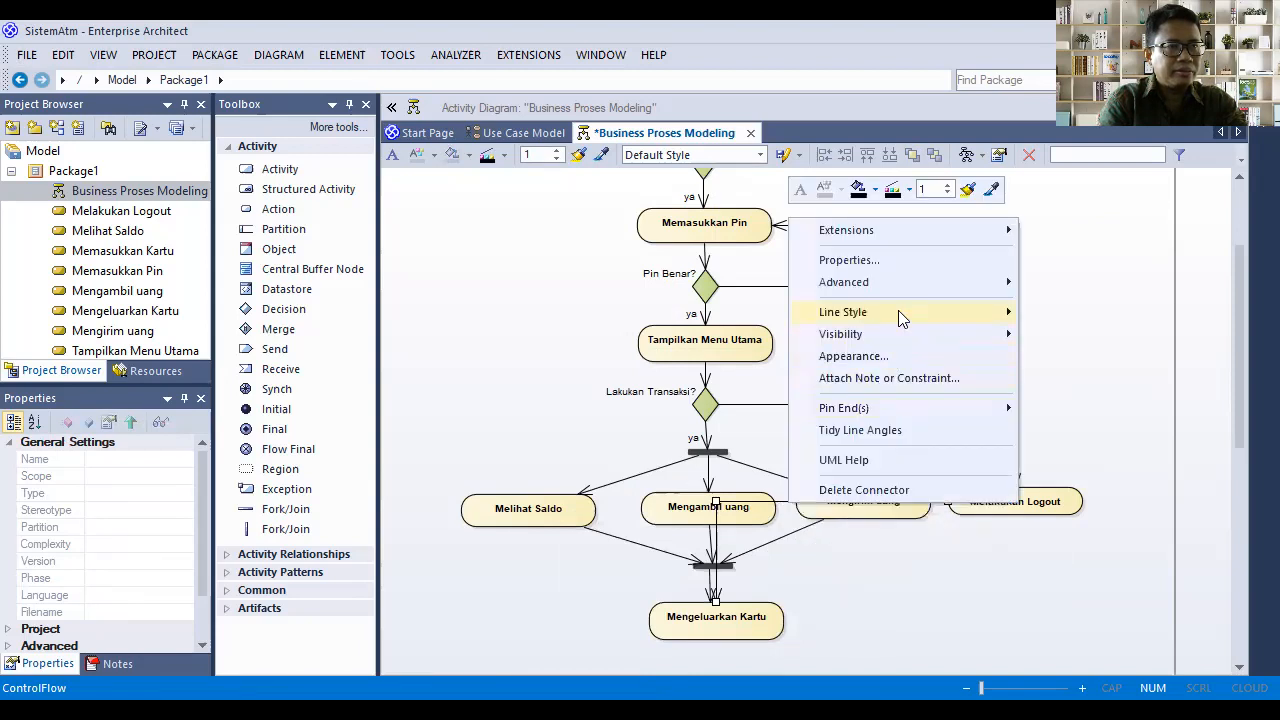
click(640, 482)
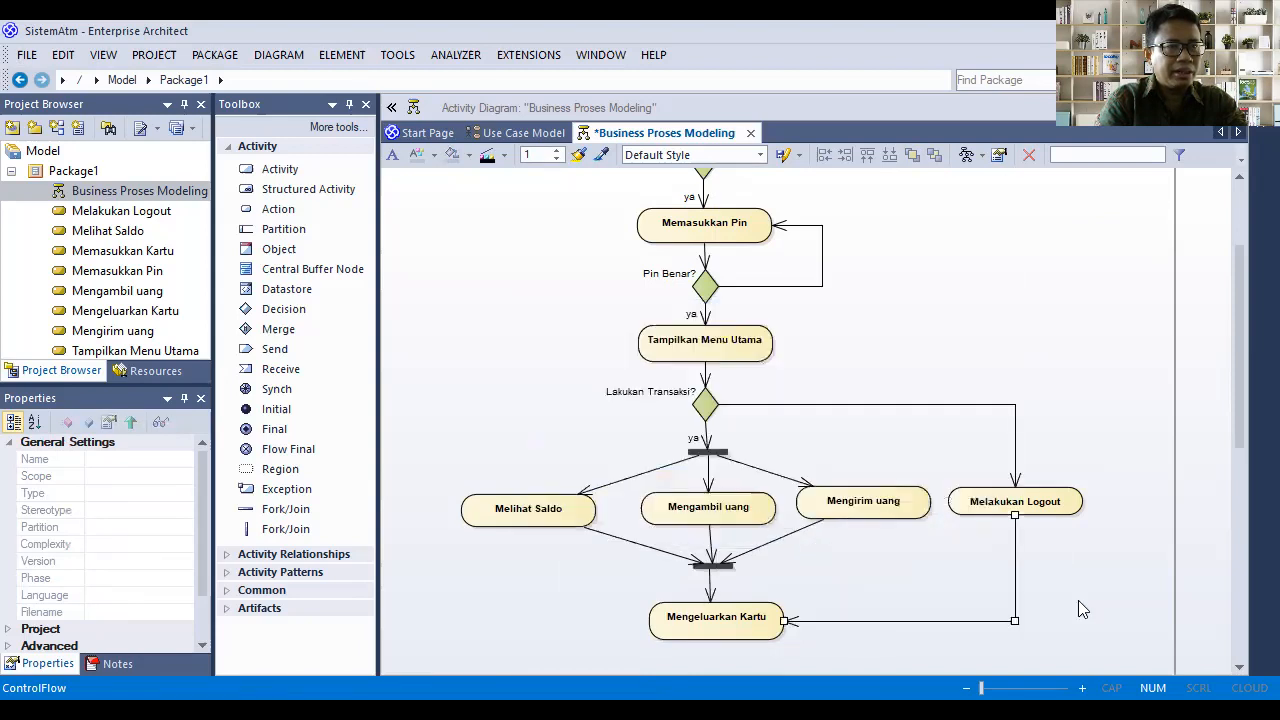
Add an activity named "Mengeluarkan Kwitansi" below Mengeluarkan Kartu, linked from that activity by a control flow
scroll(1004, 578, down, 3)
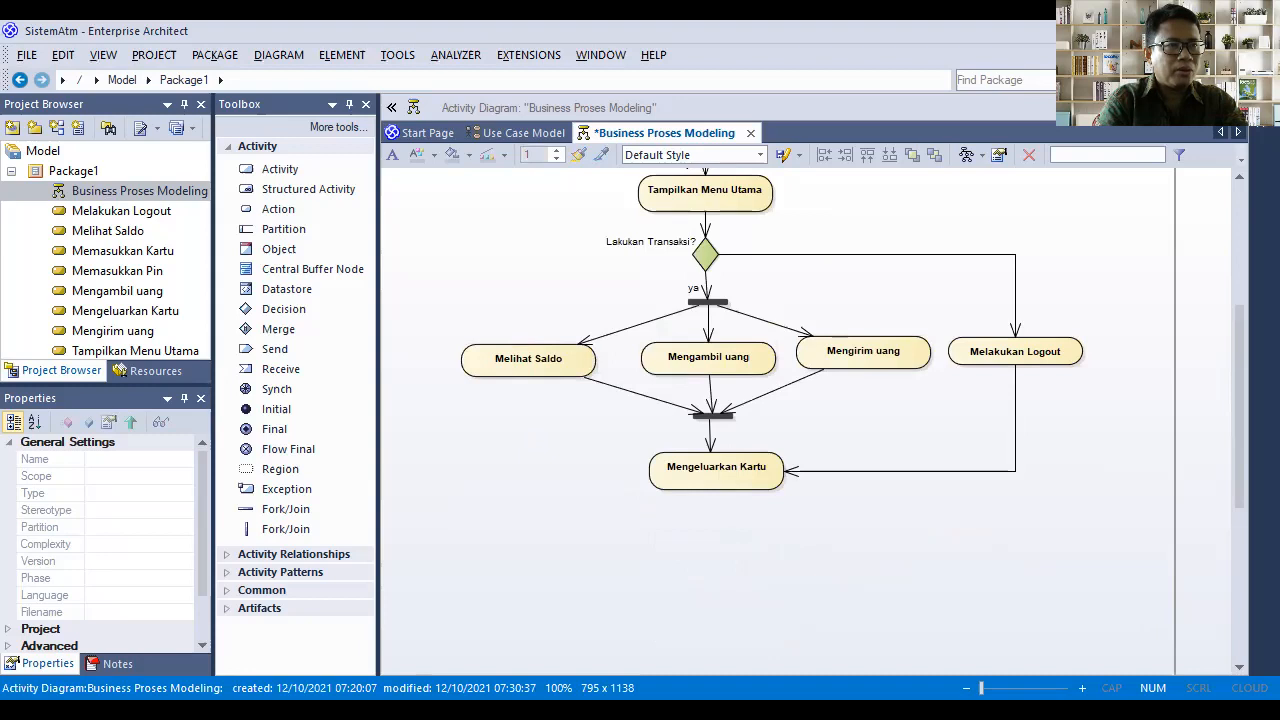
scroll(742, 342, down, 3)
click(736, 332)
drag(806, 305, 716, 390)
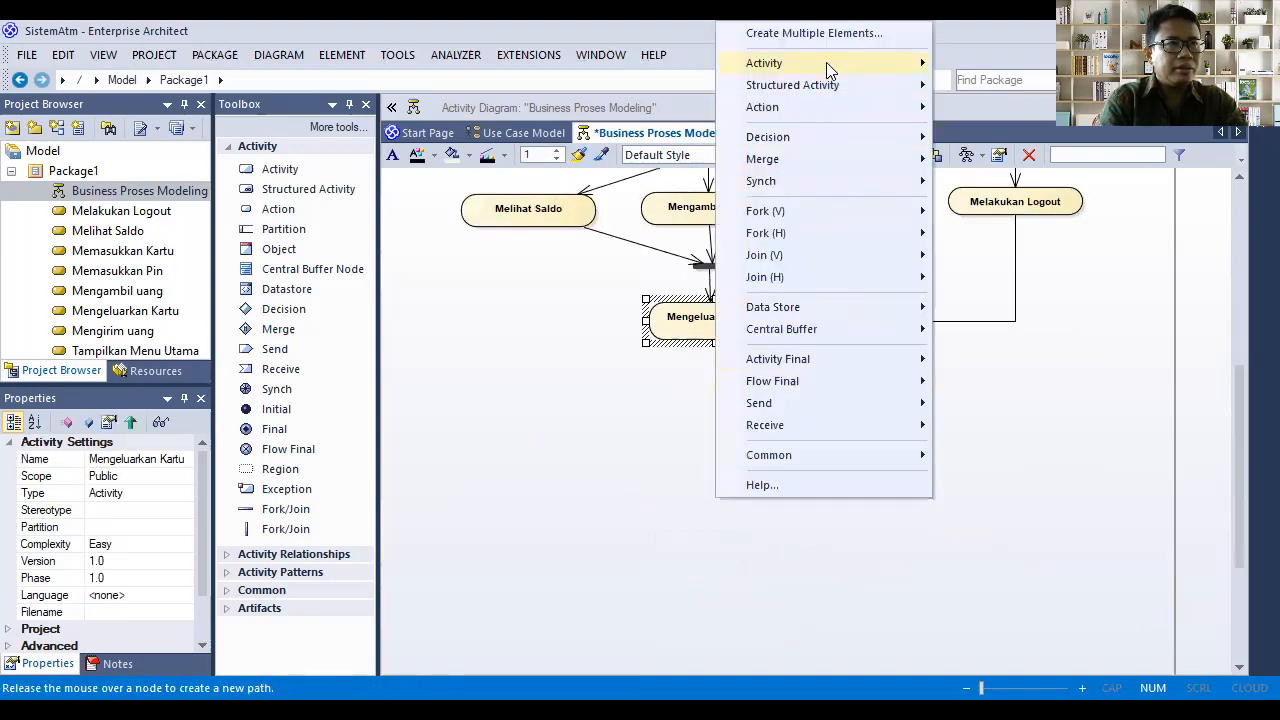
mouse_move(826, 62)
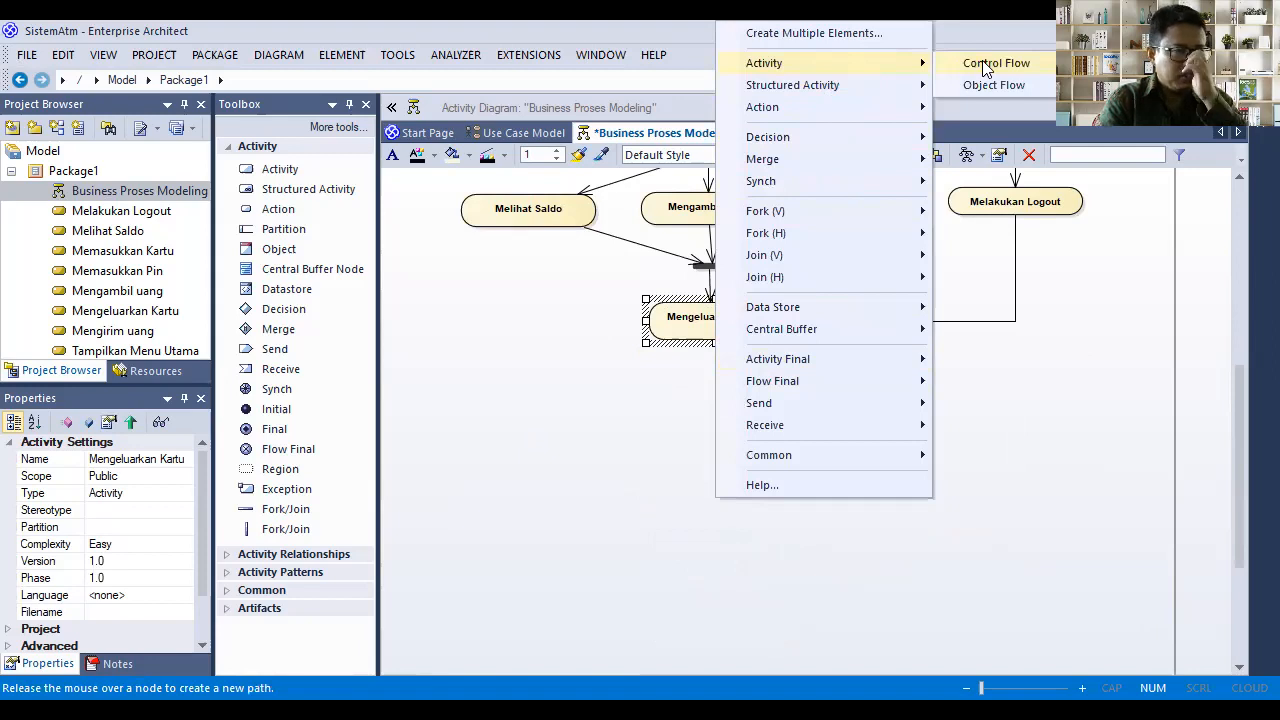
click(985, 66)
text(Mengeluarkan Kwitansi)
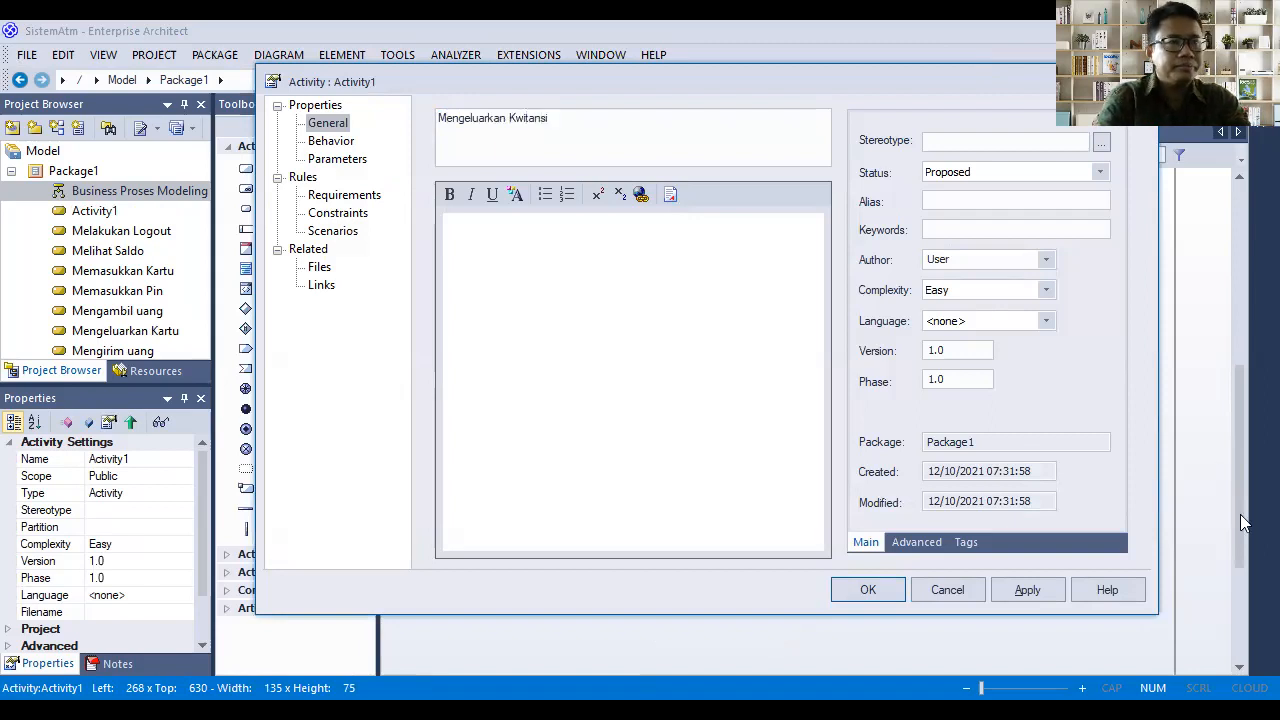
click(1034, 590)
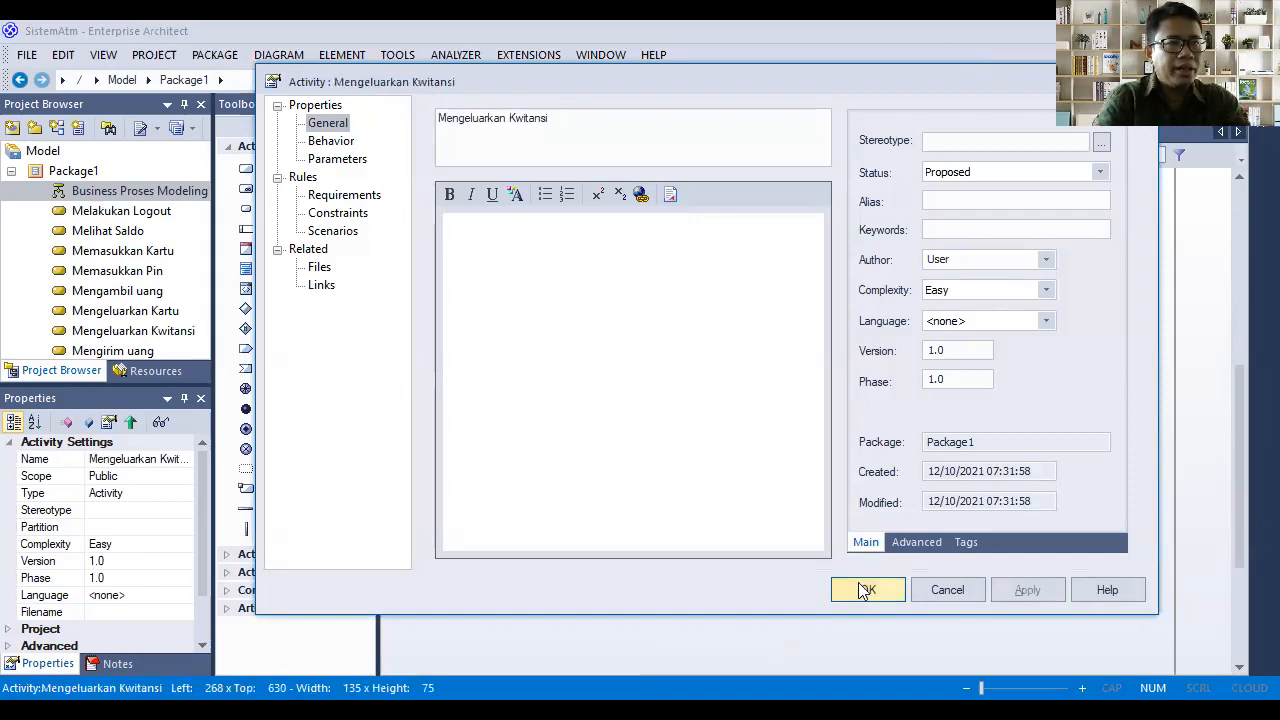
click(870, 590)
Reduce the height of Mengeluarkan Kwitansi and place it centred just below Mengeluarkan Kartu
drag(712, 345, 711, 375)
drag(713, 426, 734, 406)
click(851, 400)
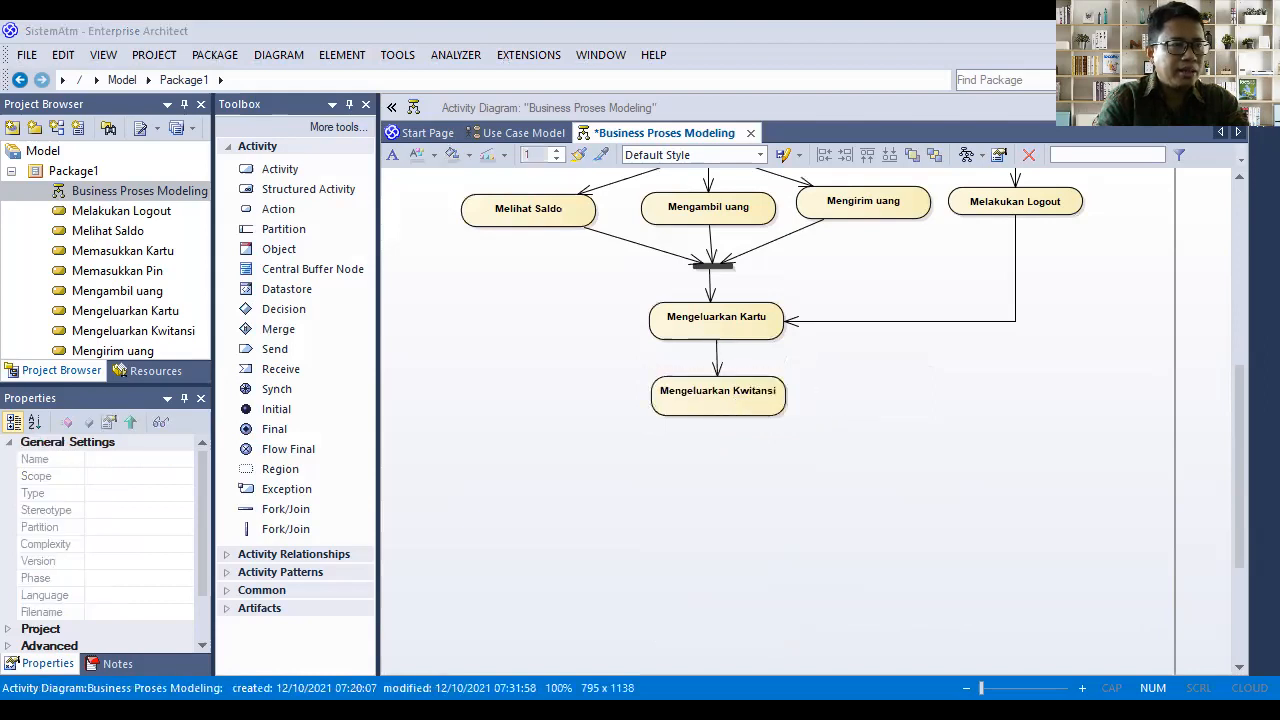
Add a flow final node named "Selesai" centred below Mengeluarkan Kwitansi, linked from that activity by a control flow
click(750, 400)
drag(808, 382, 720, 447)
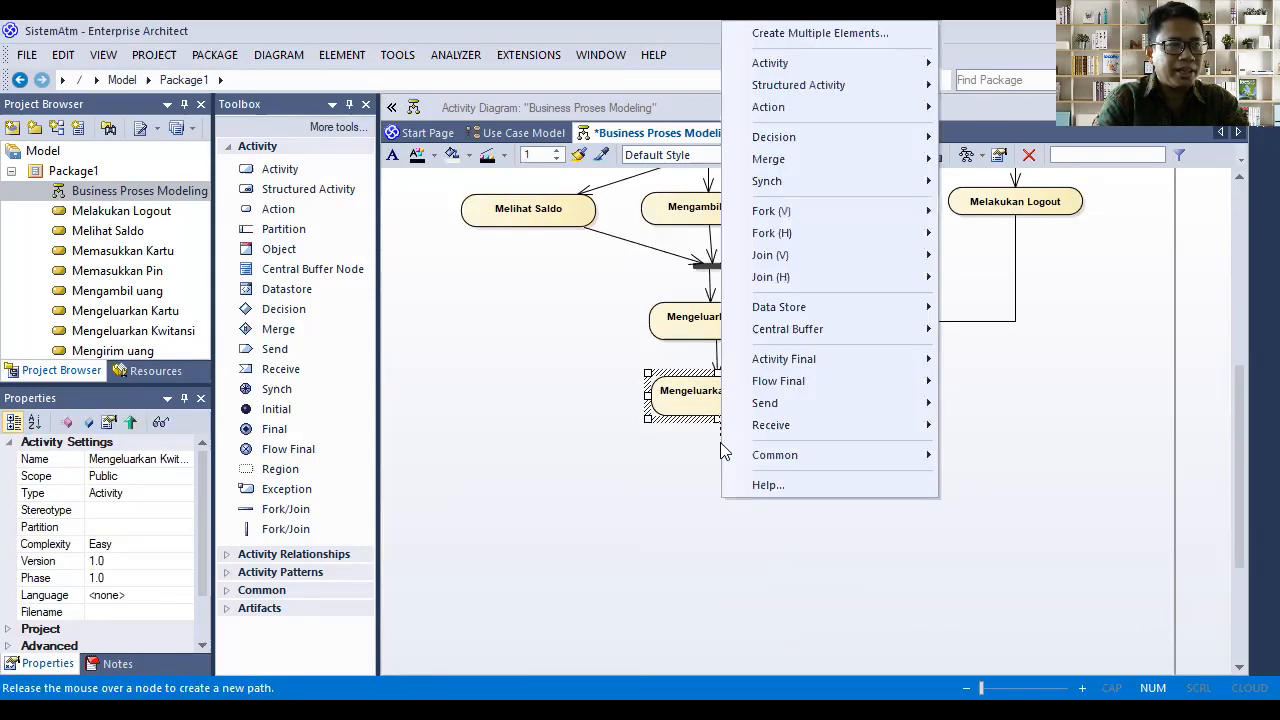
mouse_move(783, 113)
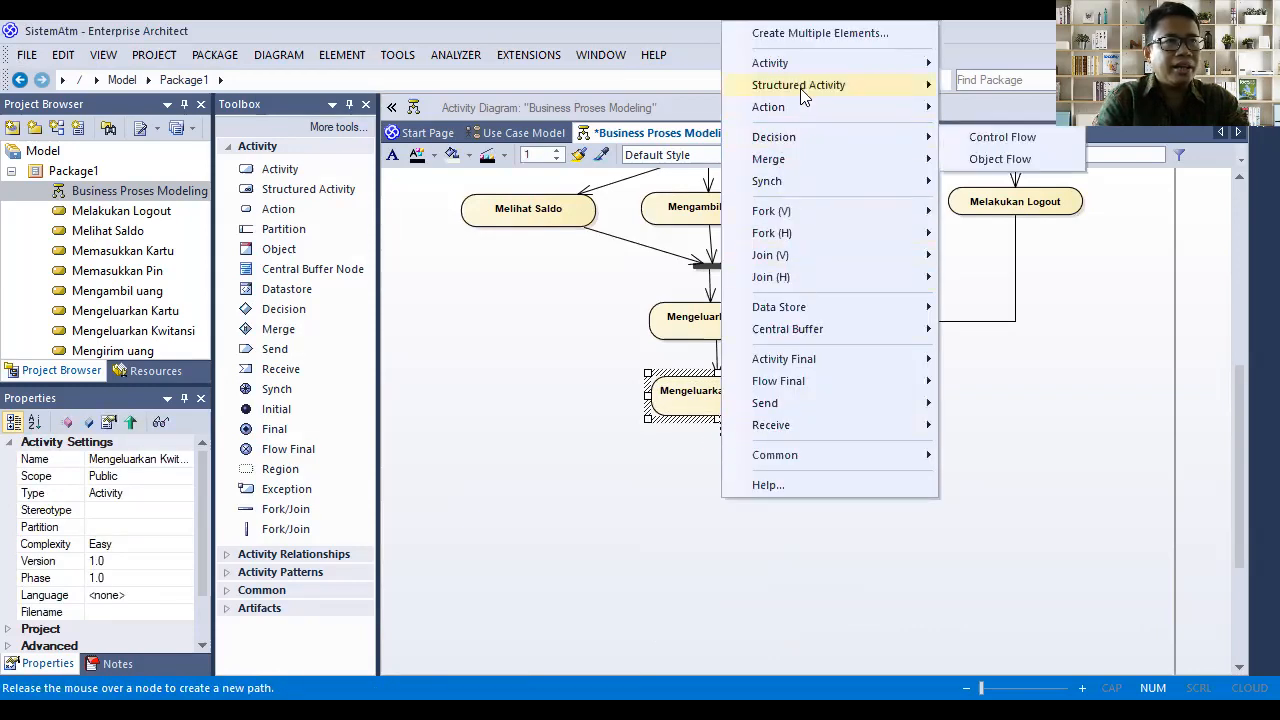
mouse_move(814, 64)
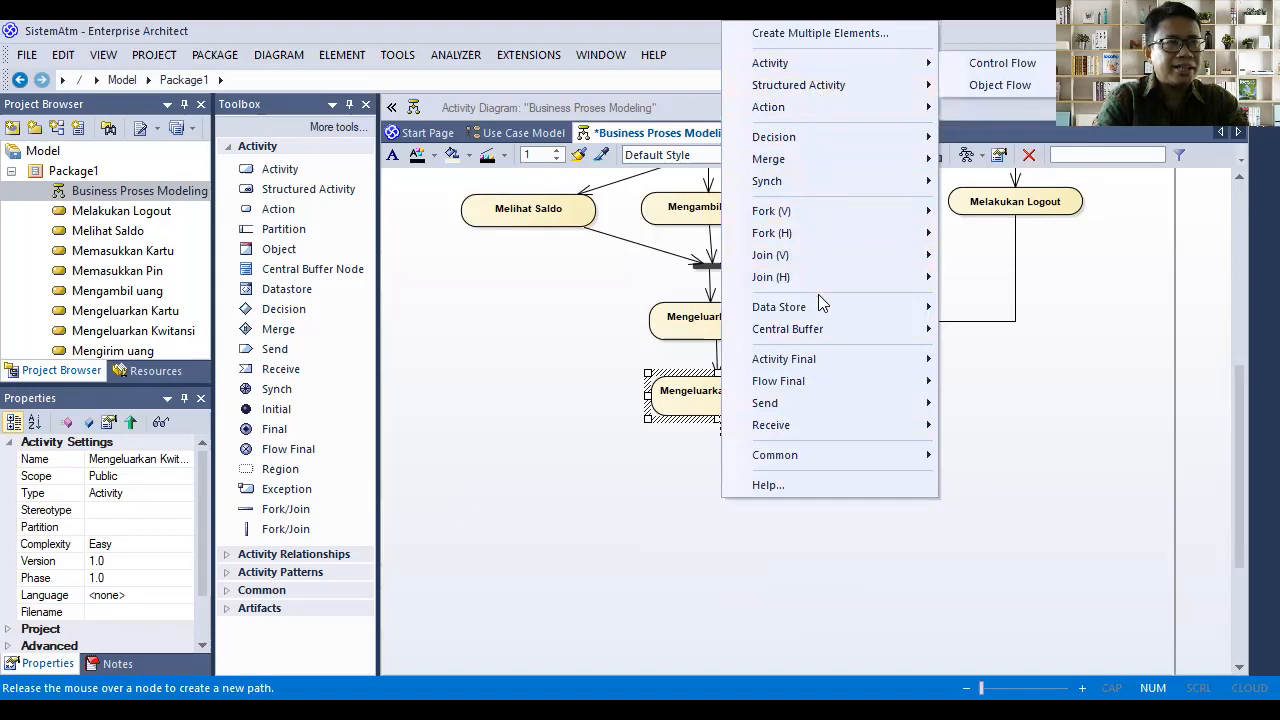
mouse_move(820, 382)
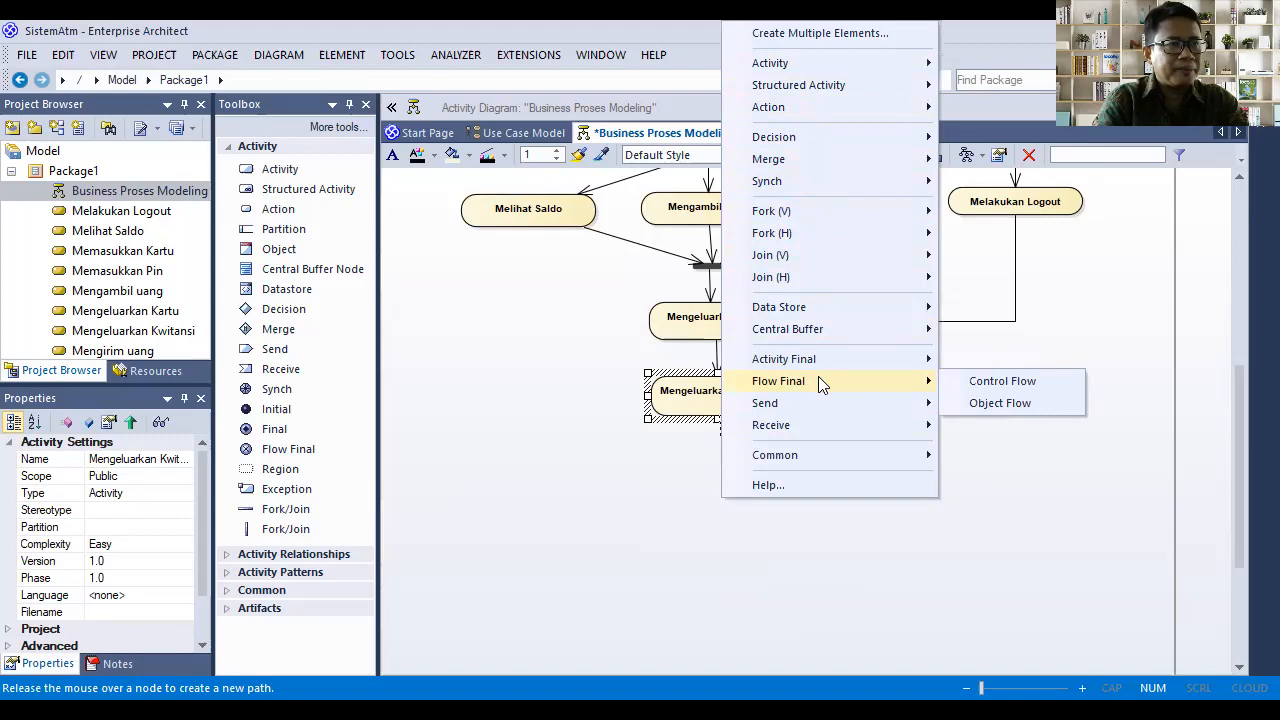
click(1002, 381)
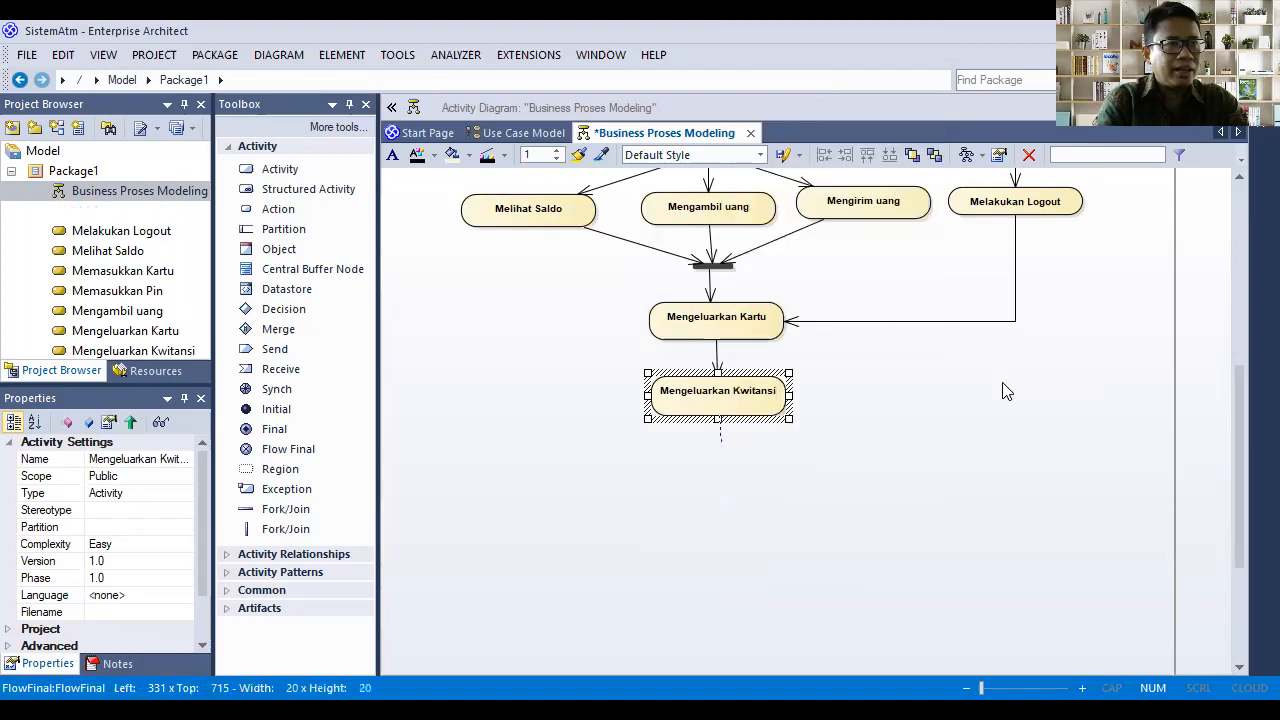
text(Selesai)
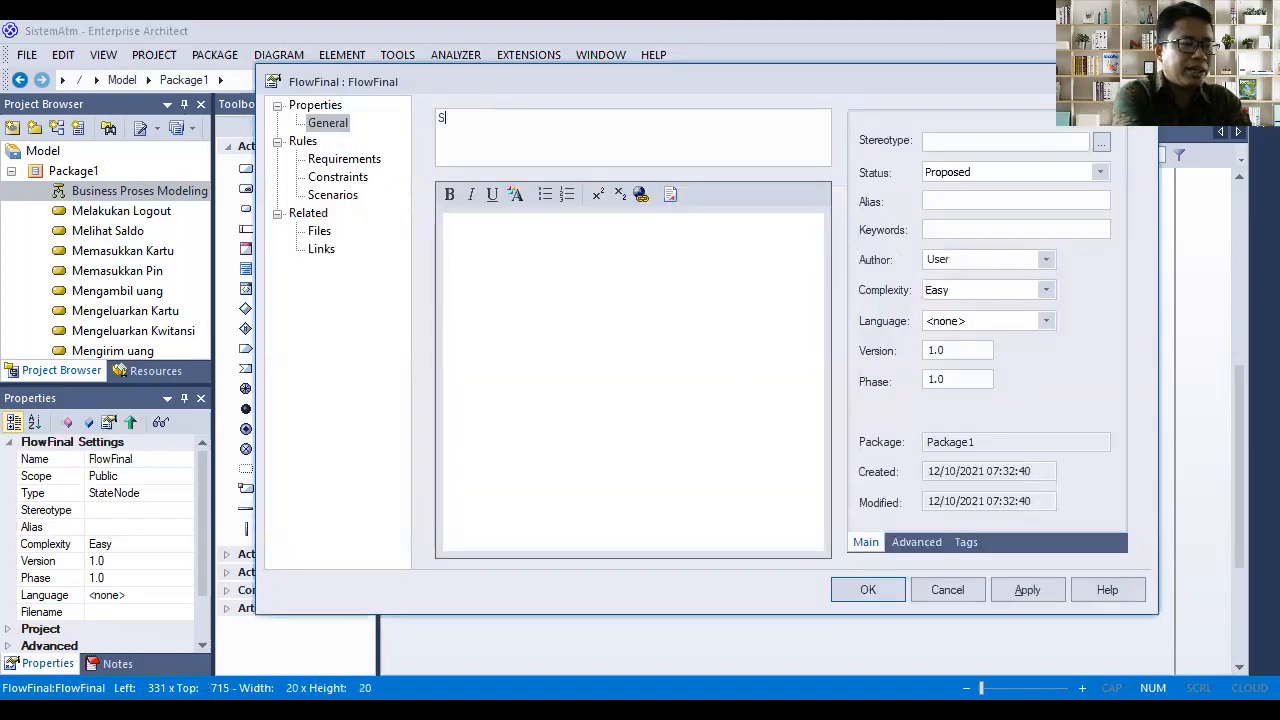
click(1024, 589)
click(867, 589)
click(716, 456)
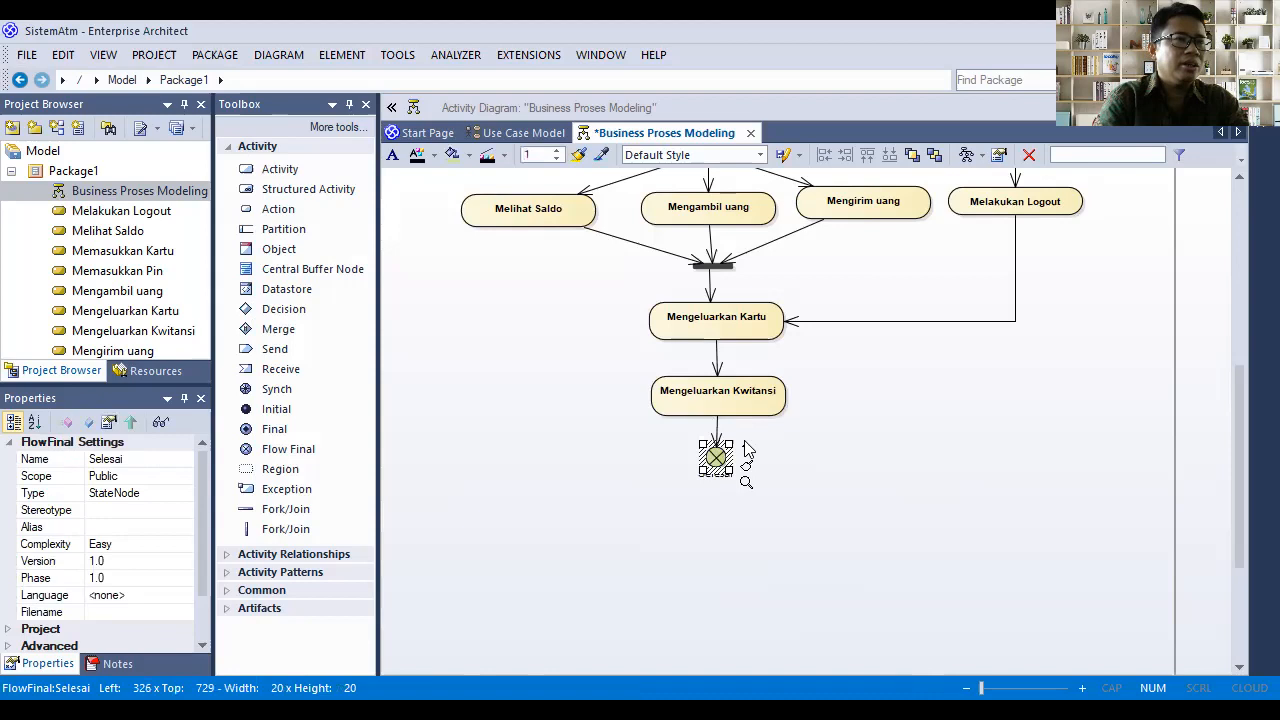
drag(716, 456, 718, 457)
click(903, 441)
Review the activity diagram from the start node to Selesai and save it
scroll(851, 357, up, 5)
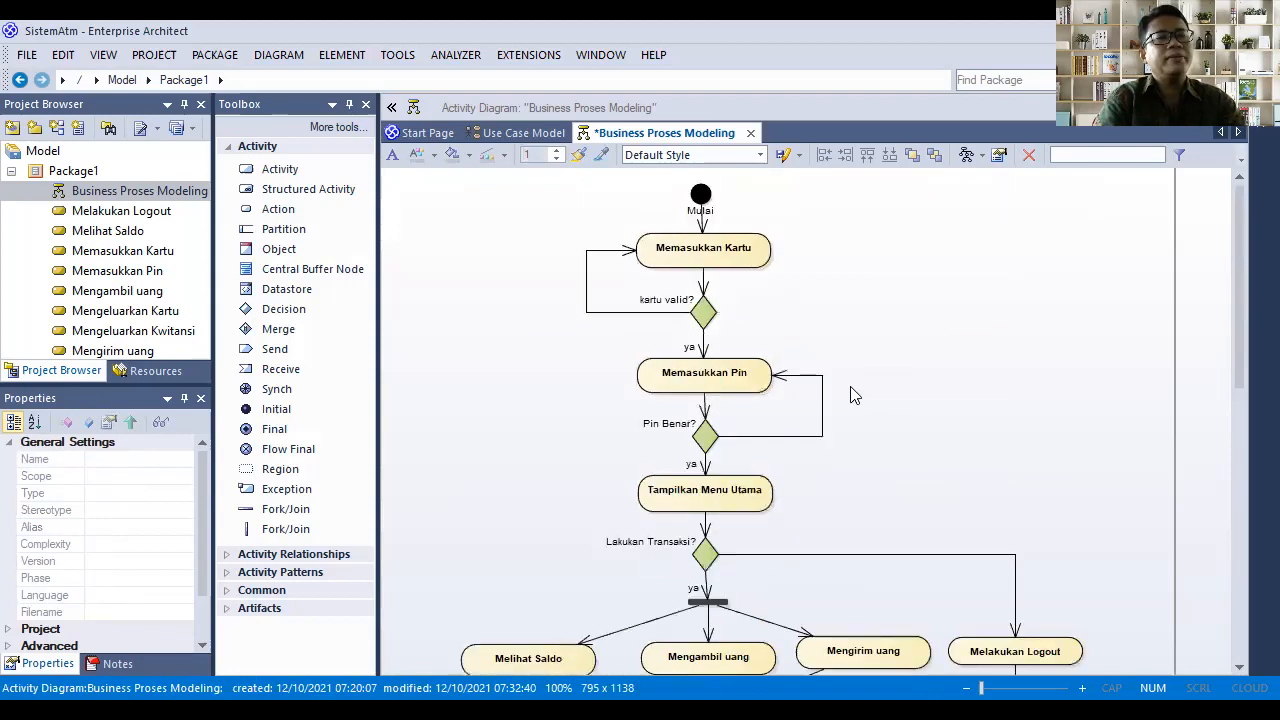
scroll(851, 357, down, 5)
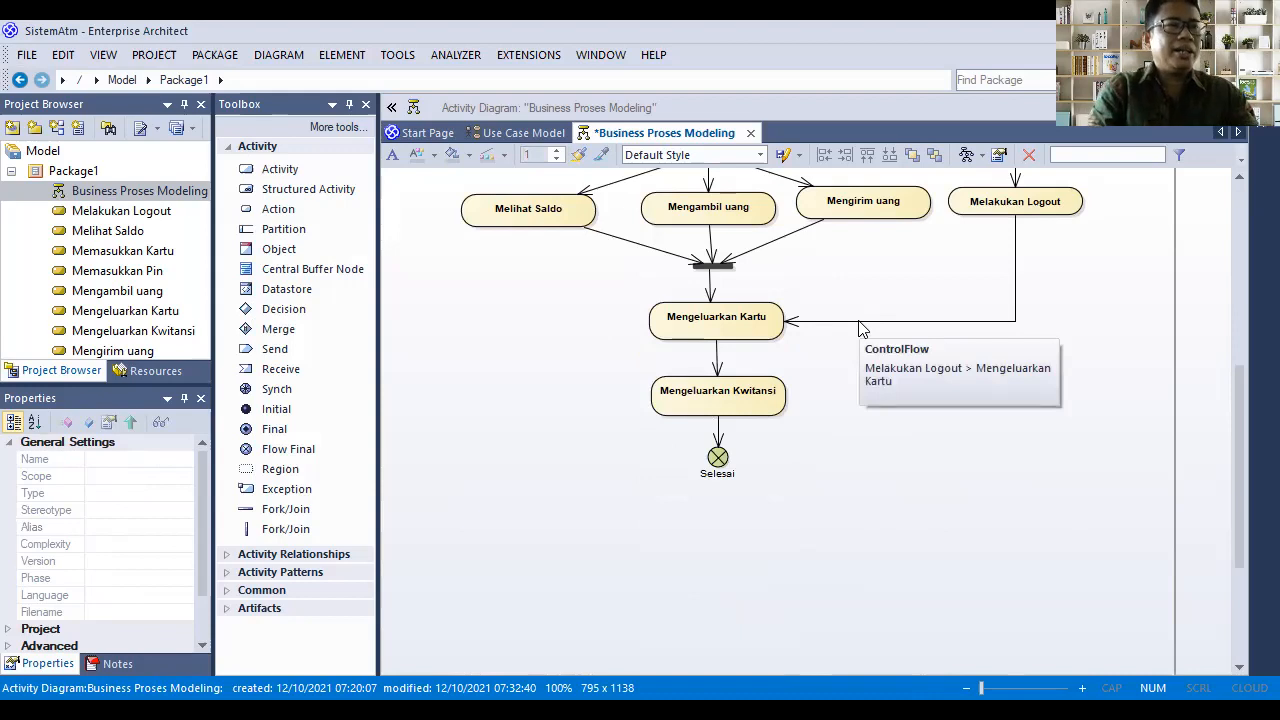
scroll(788, 414, up, 3)
key(ctrl+s)
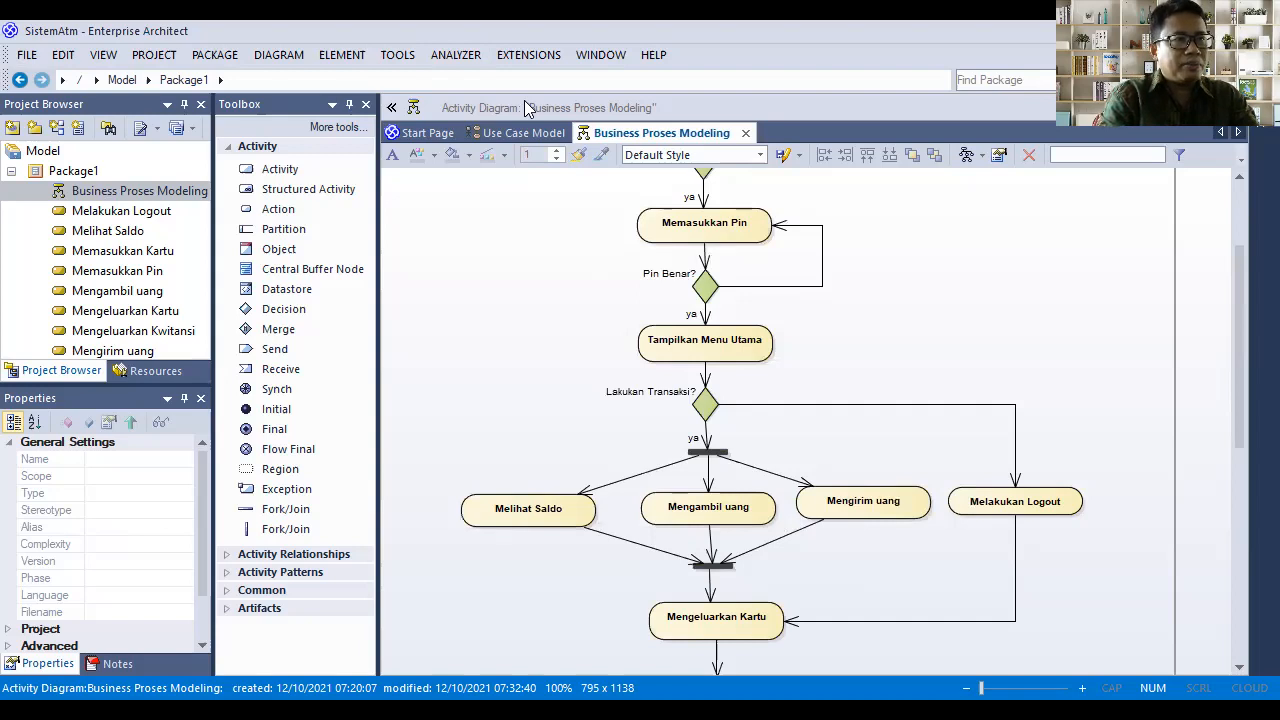
click(530, 30)
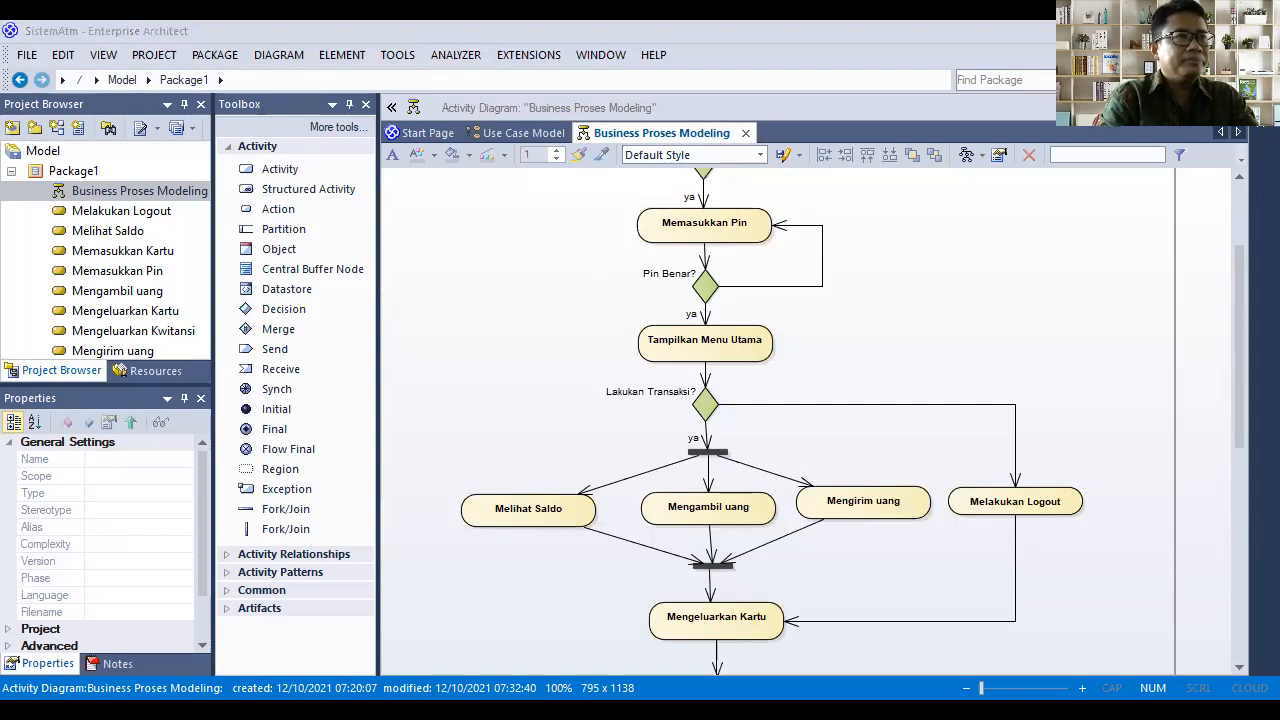
key(alt+Tab)
click(633, 441)
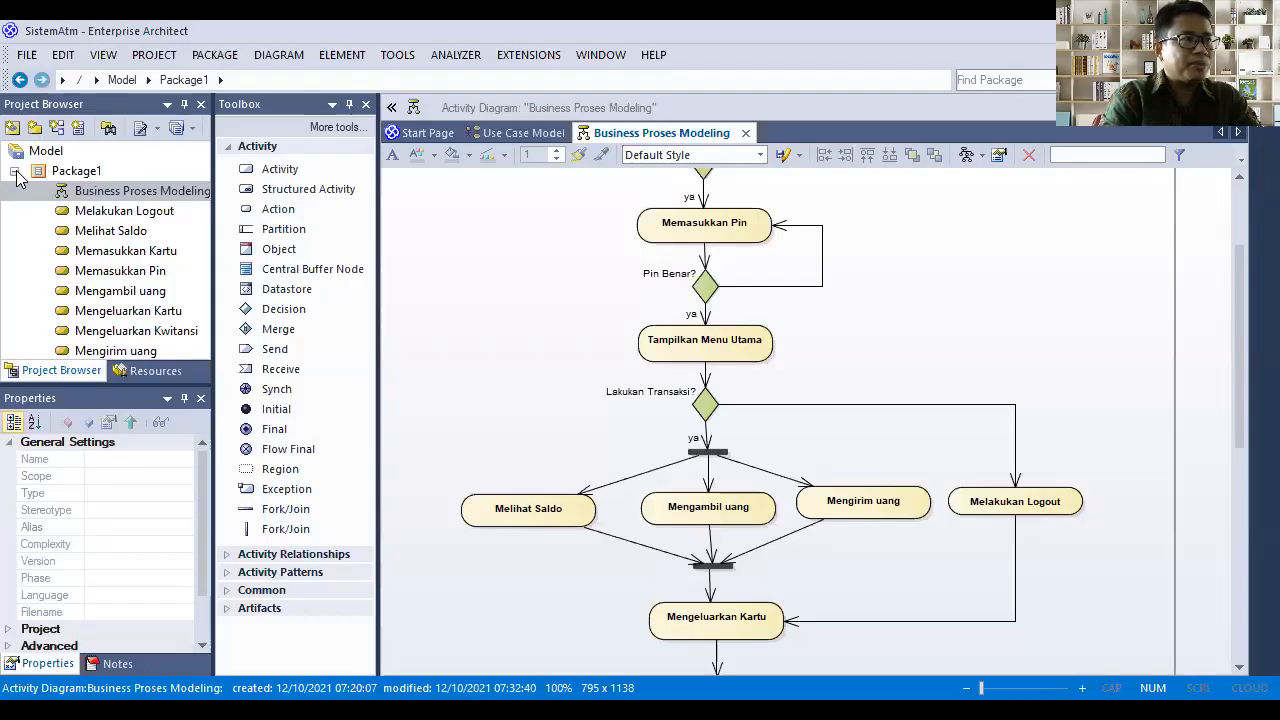
Collapse Package1 in the project tree
click(17, 178)
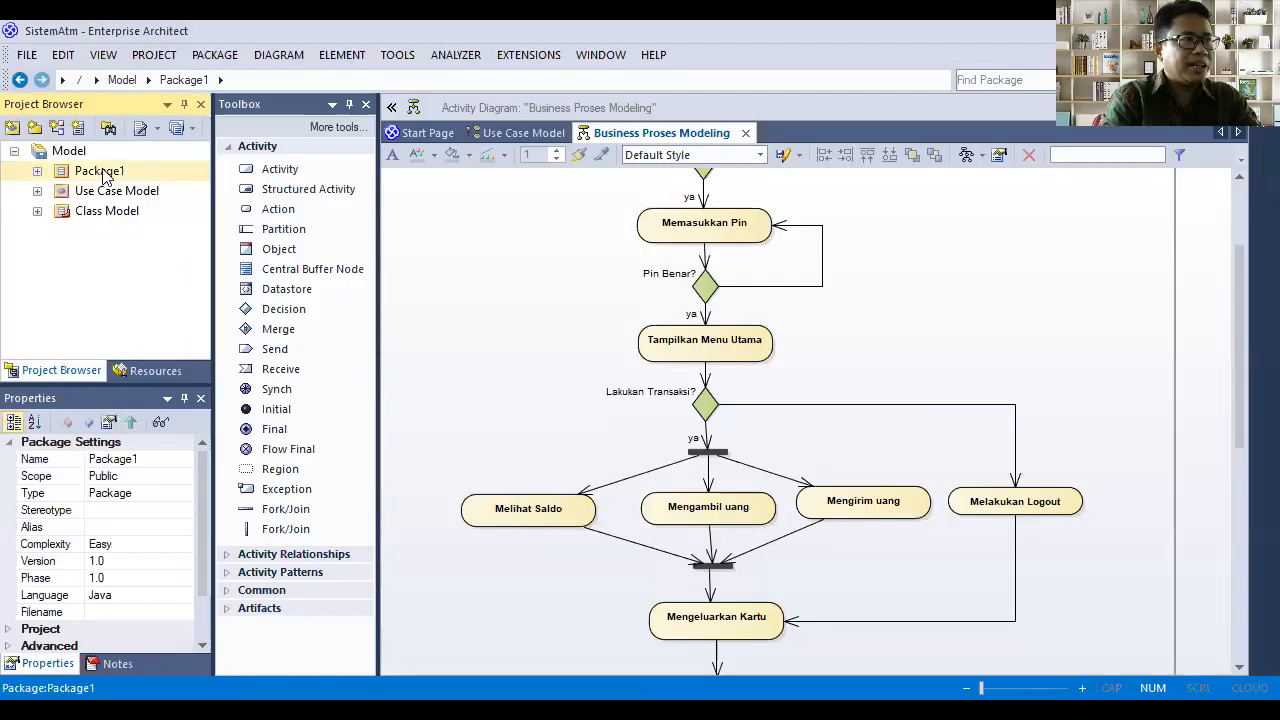
right_click(104, 175)
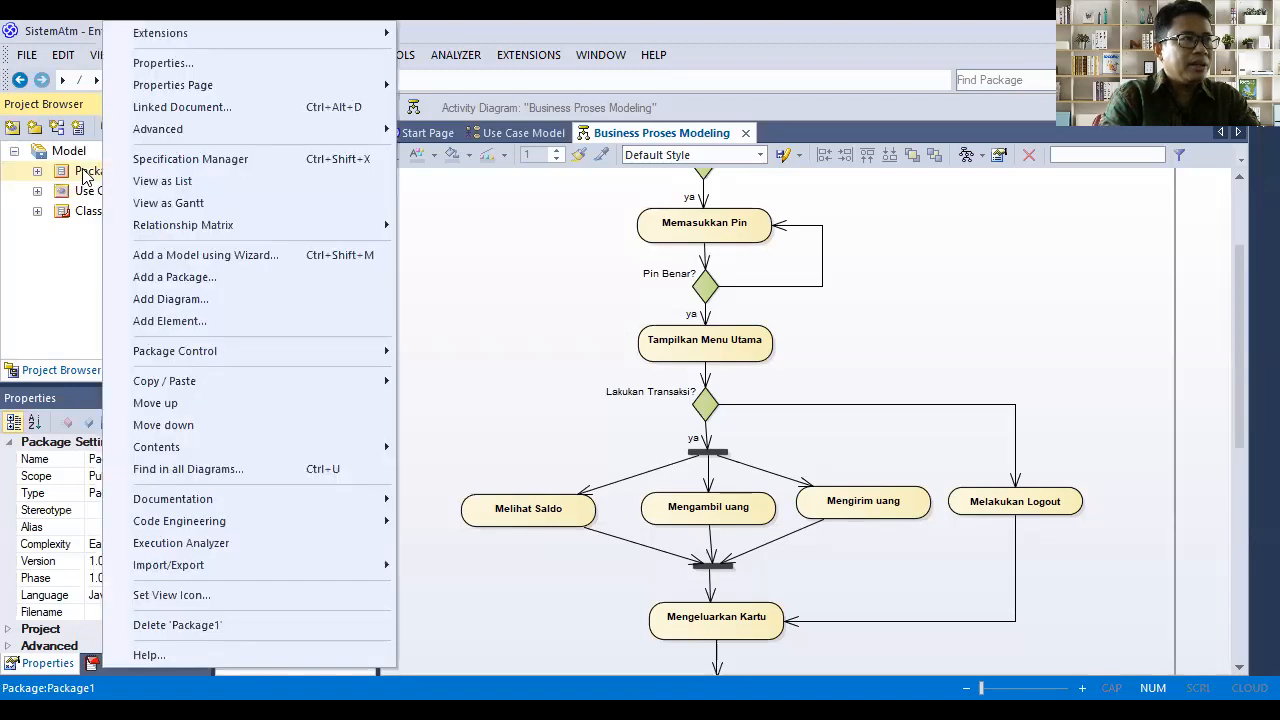
click(44, 192)
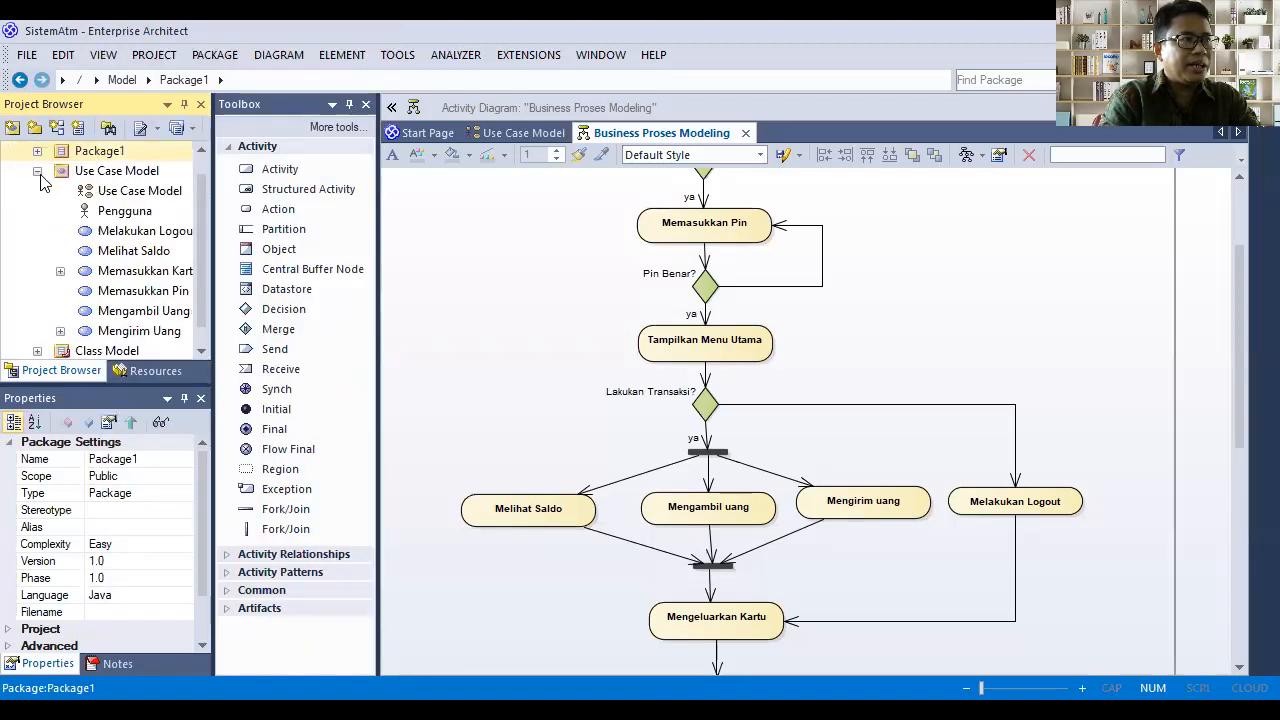
click(38, 190)
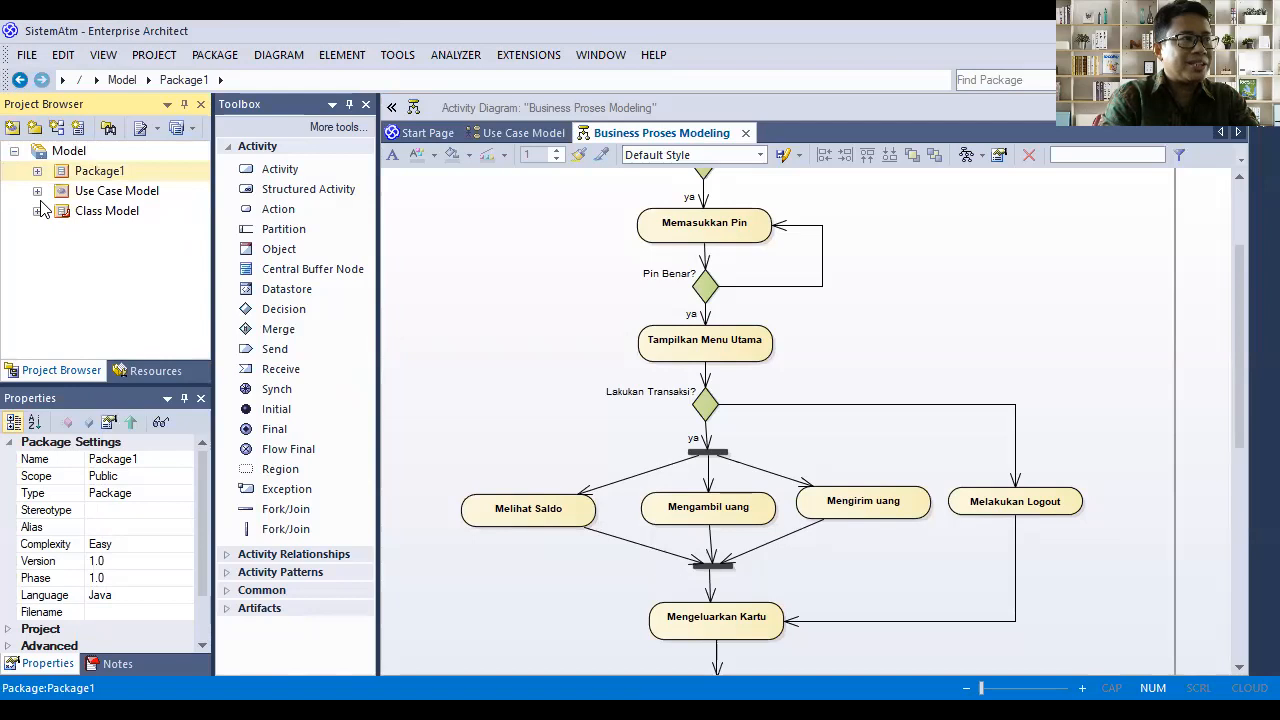
click(38, 193)
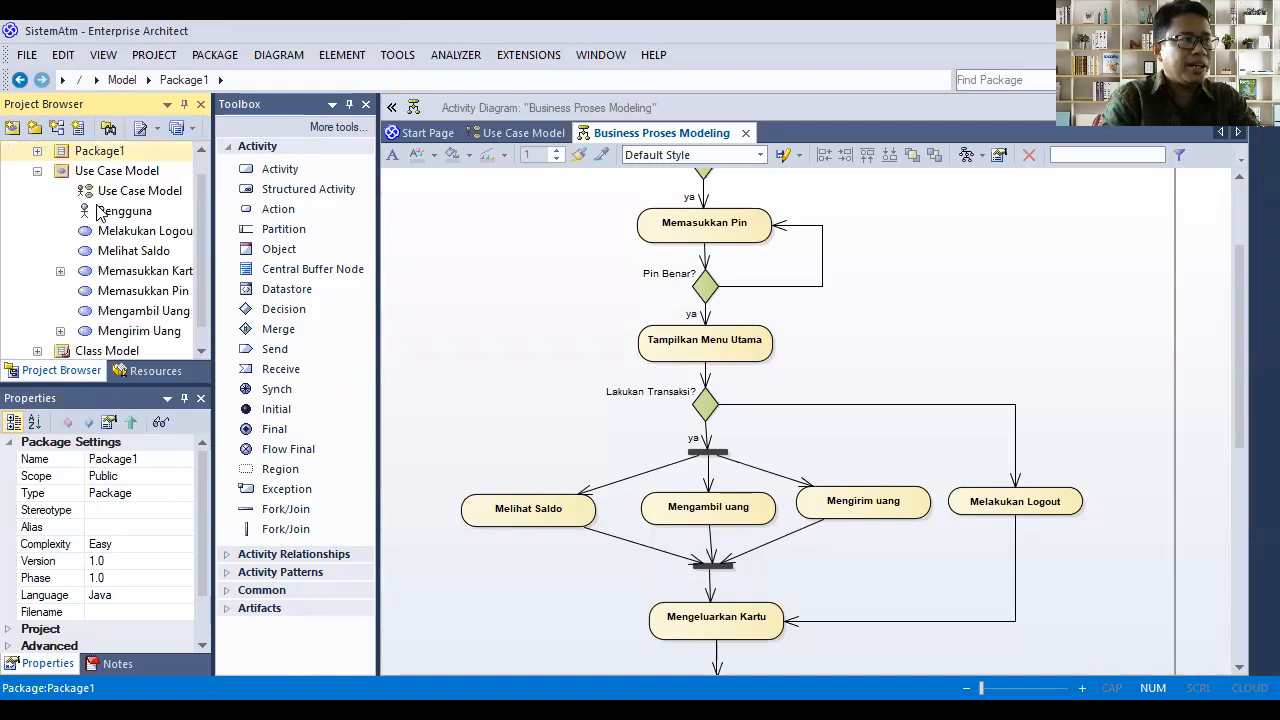
click(137, 232)
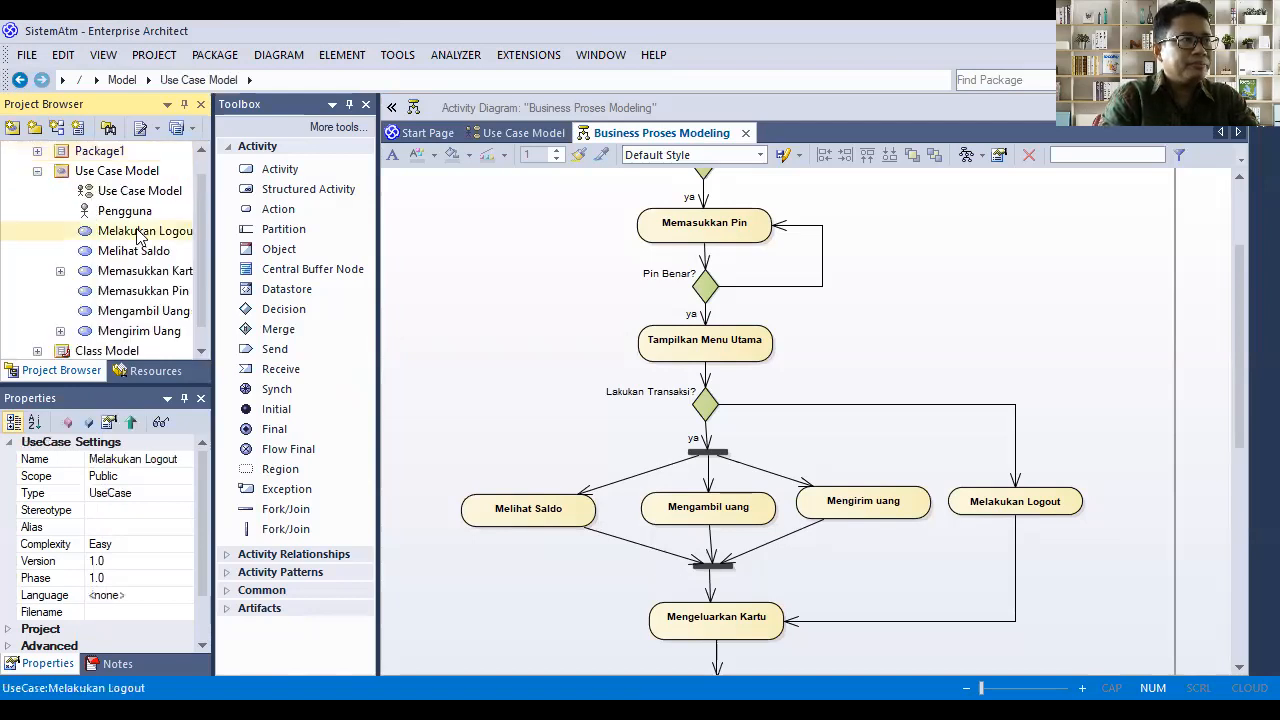
click(37, 173)
click(37, 191)
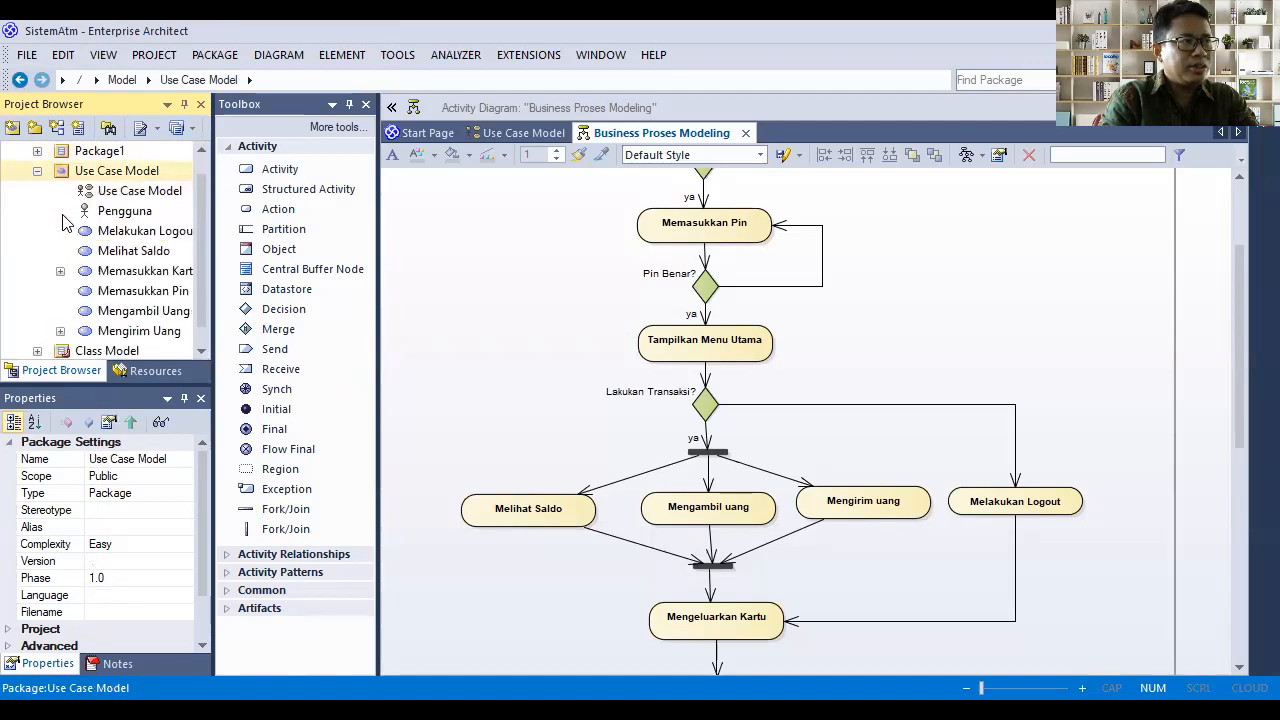
click(37, 172)
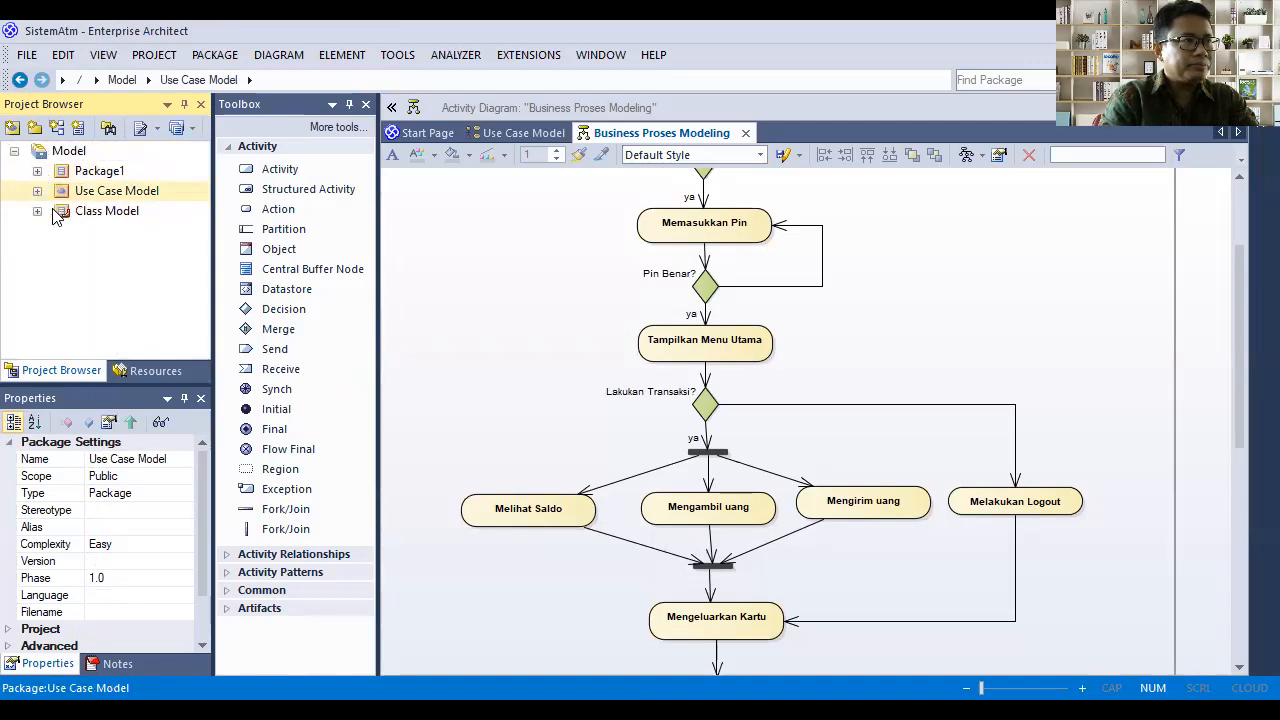
Open the Use Case Model diagram from the Use Case Model package
click(37, 191)
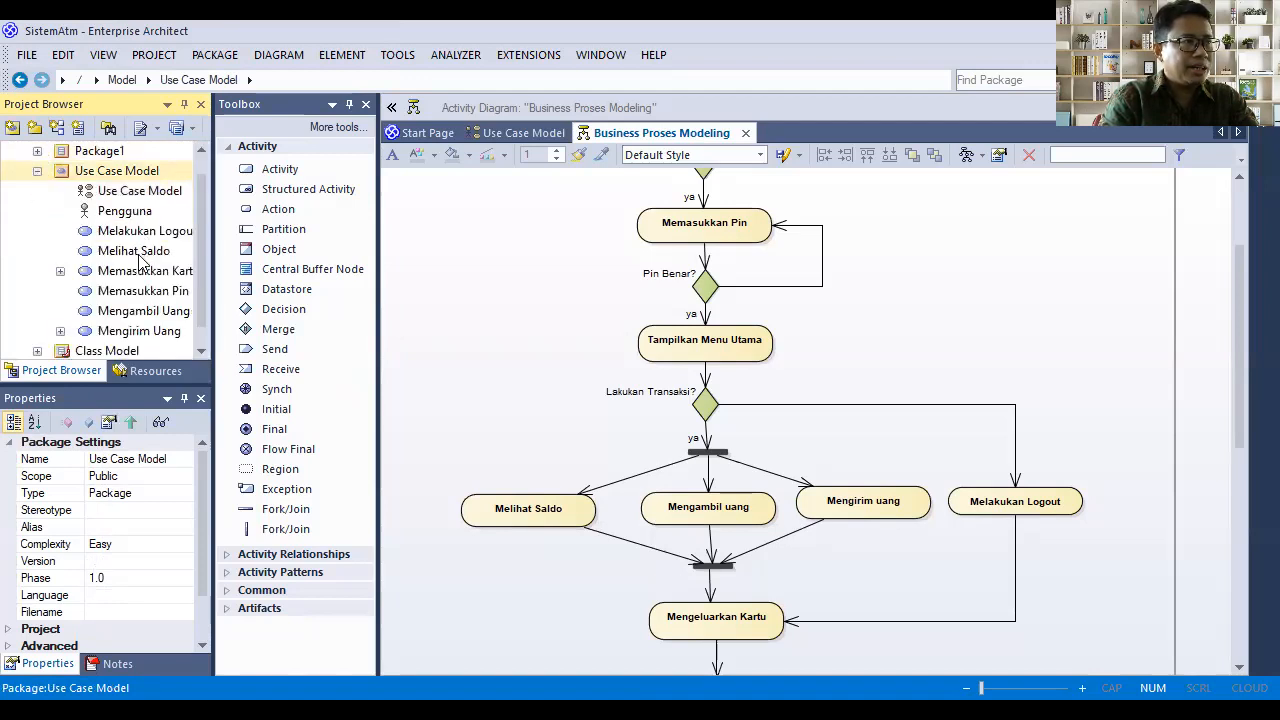
click(133, 199)
double_click(133, 195)
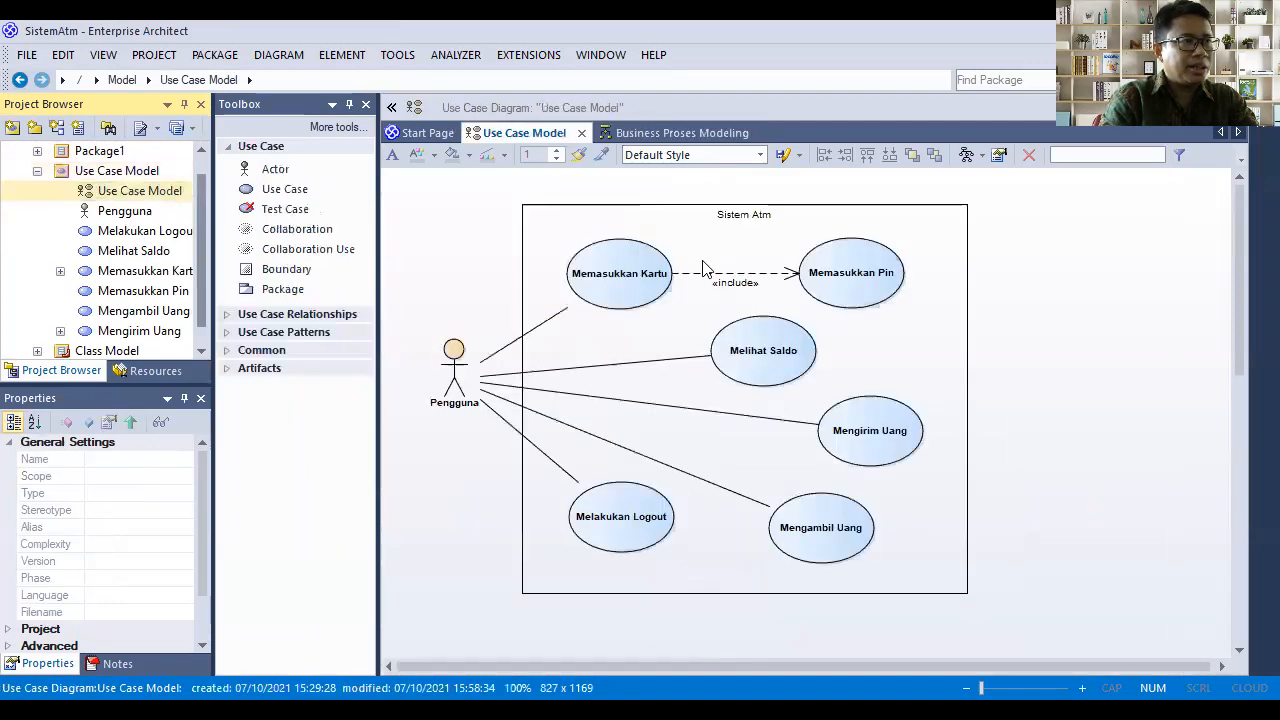
Create a child activity with an activity diagram for the Memasukkan Kartu use case, named "Memasukkan Kartu"
click(632, 276)
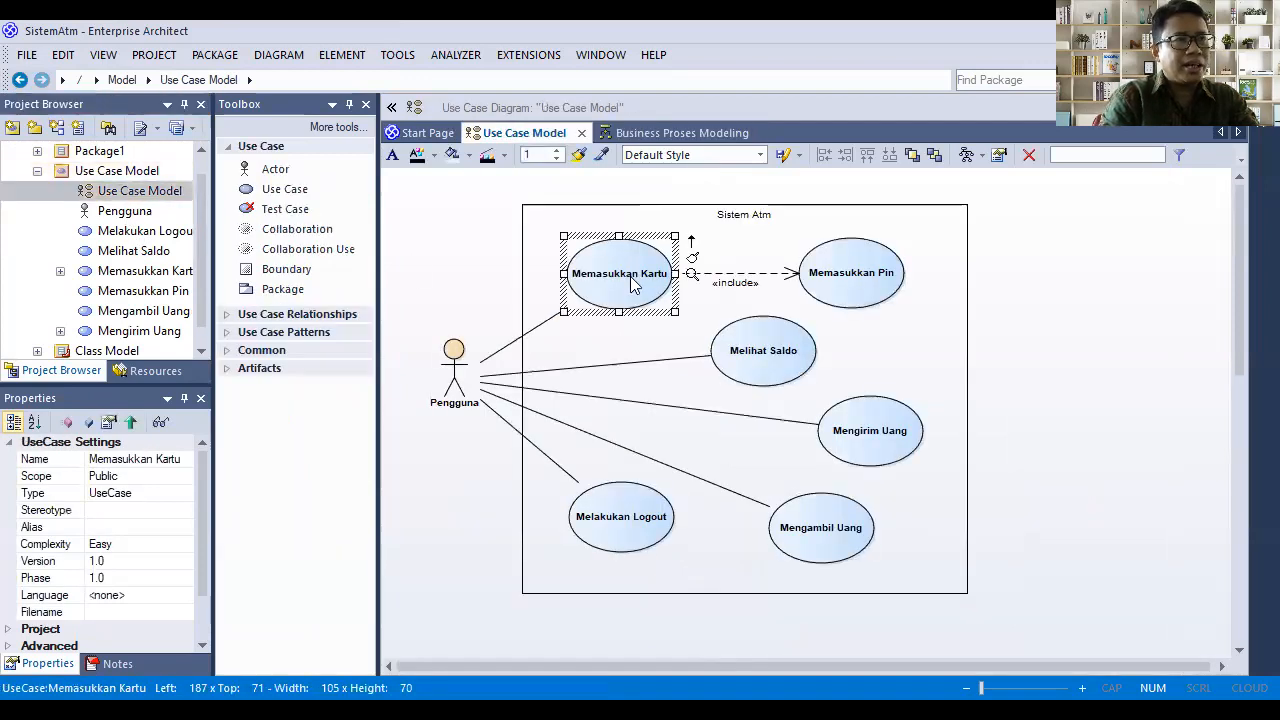
right_click(632, 275)
mouse_move(764, 159)
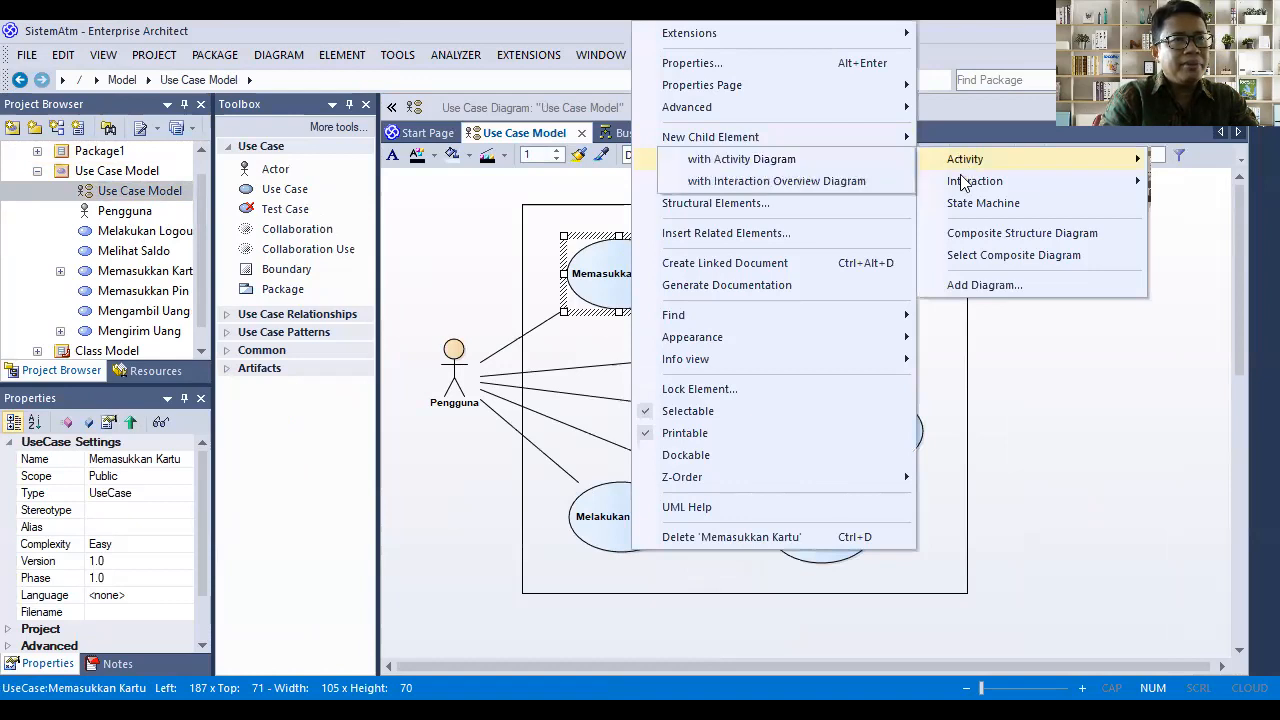
mouse_move(965, 188)
mouse_move(968, 162)
click(778, 160)
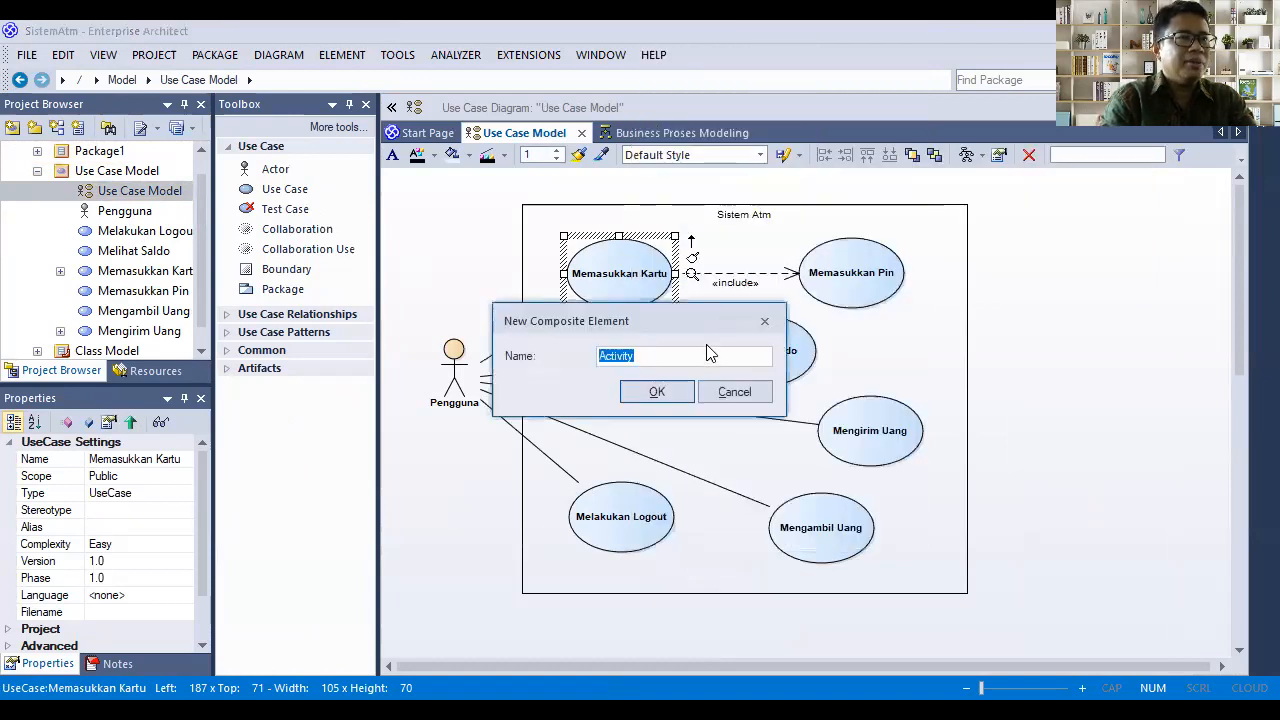
text(Memasukkan Kartu)
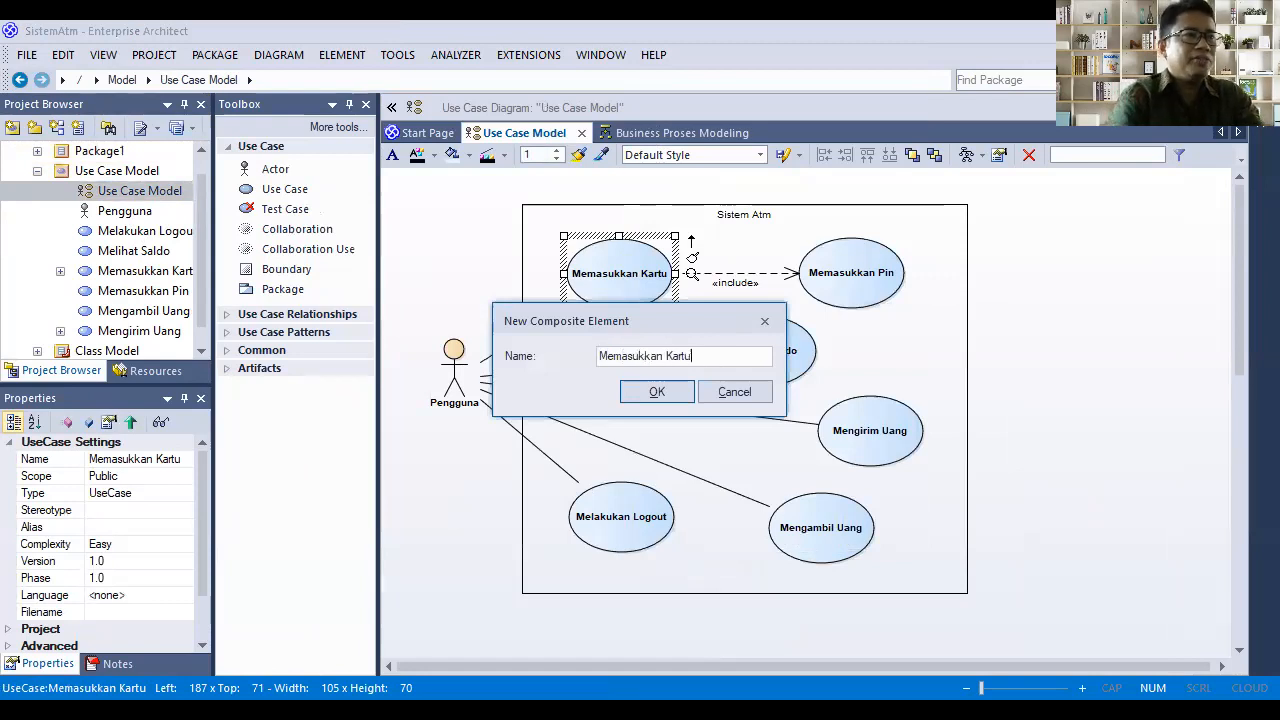
key(Return)
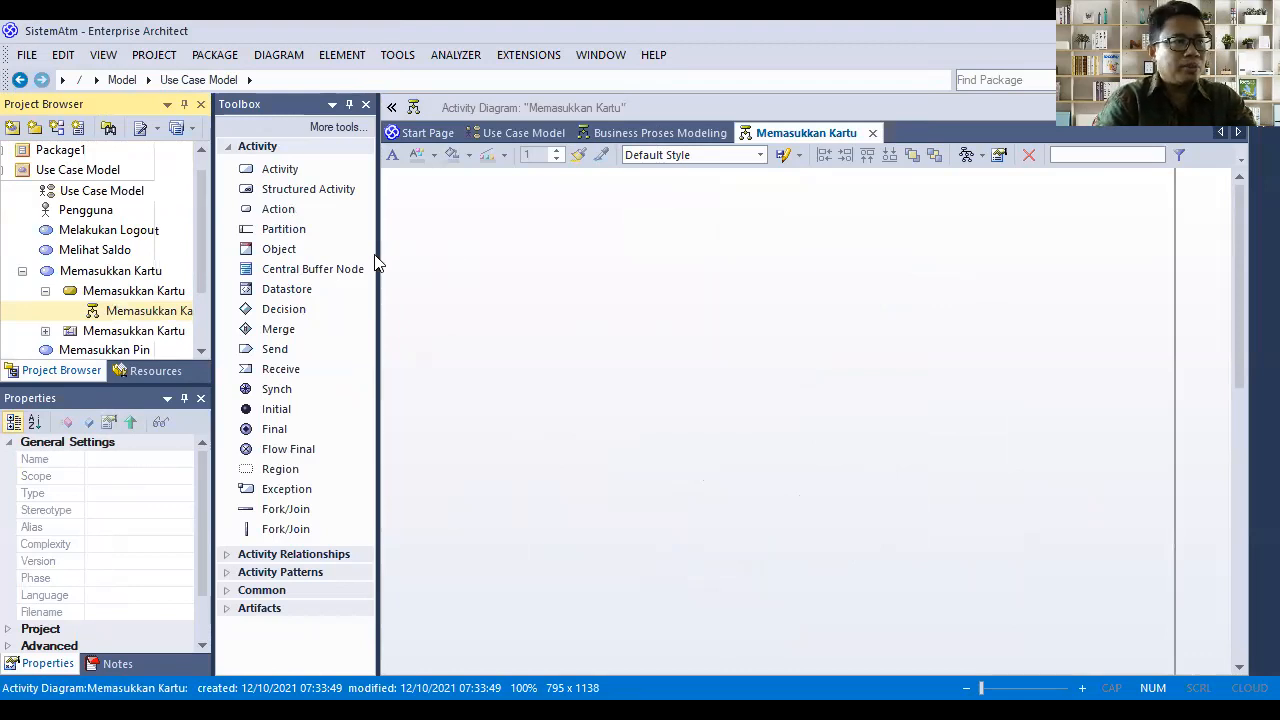
Add a partition named "Pengguna" to the Memasukkan Kartu activity diagram
click(288, 231)
click(472, 221)
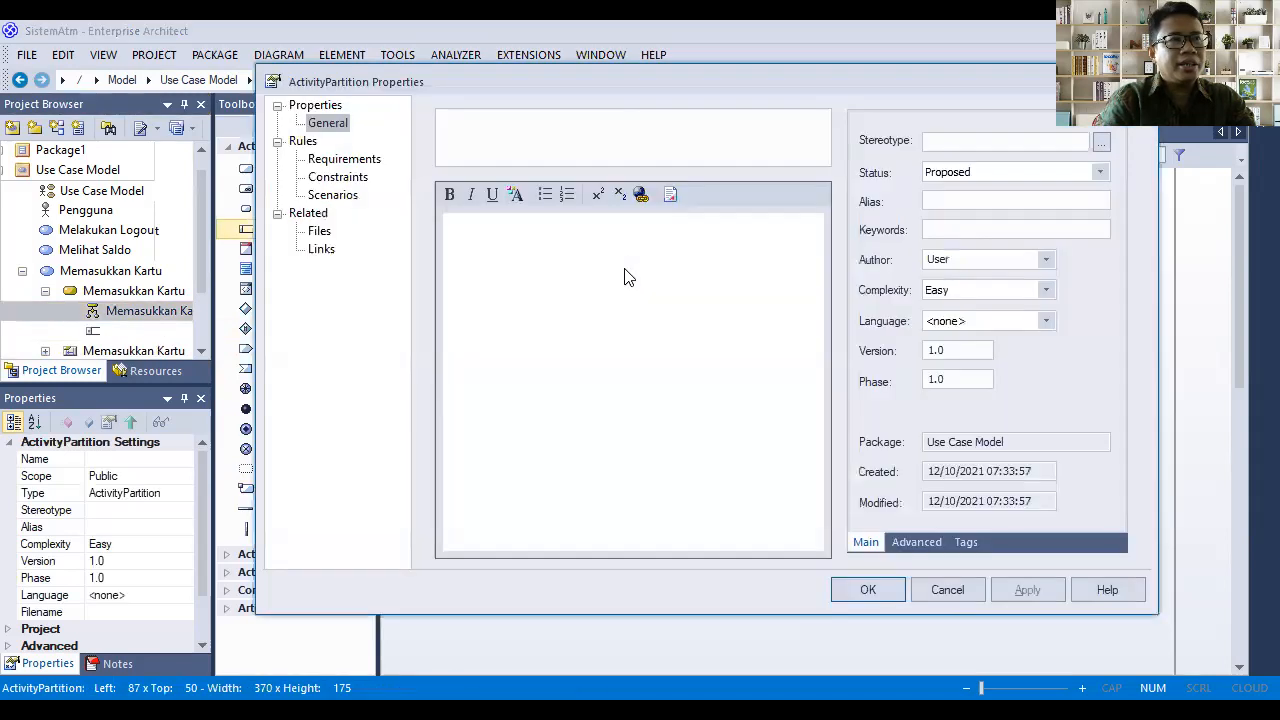
text(Pengguna)
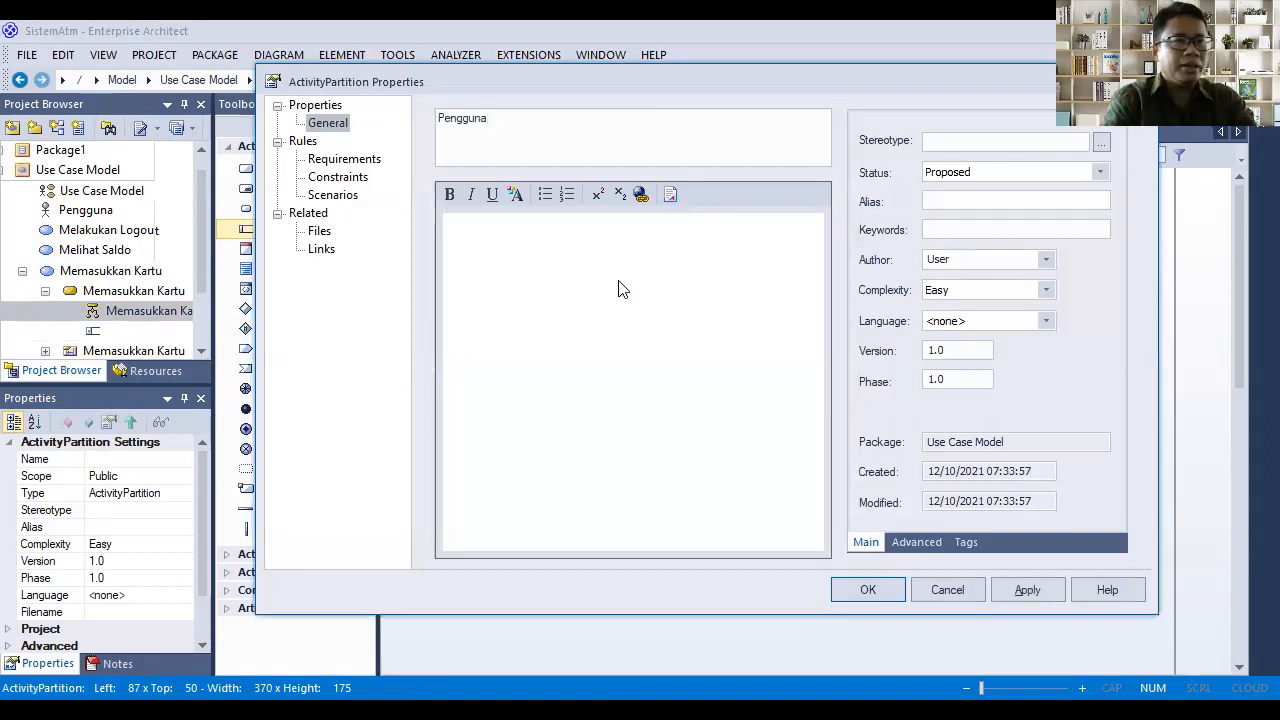
click(1036, 590)
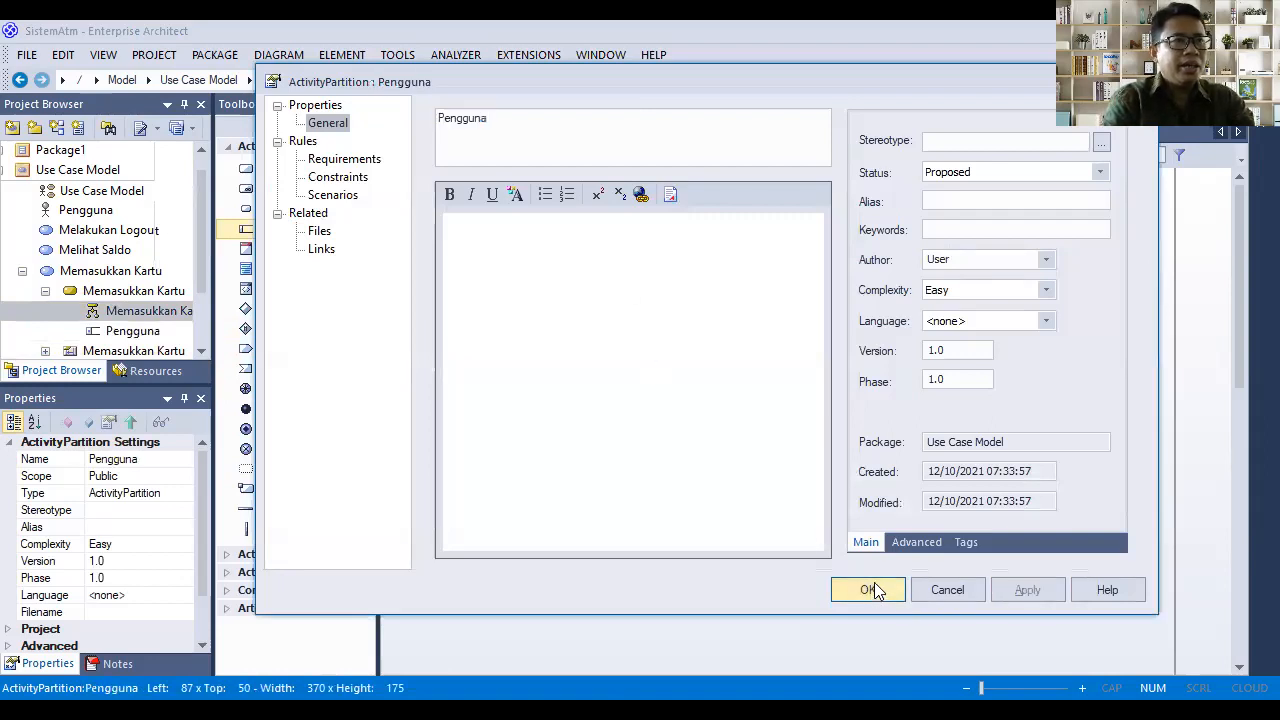
click(870, 590)
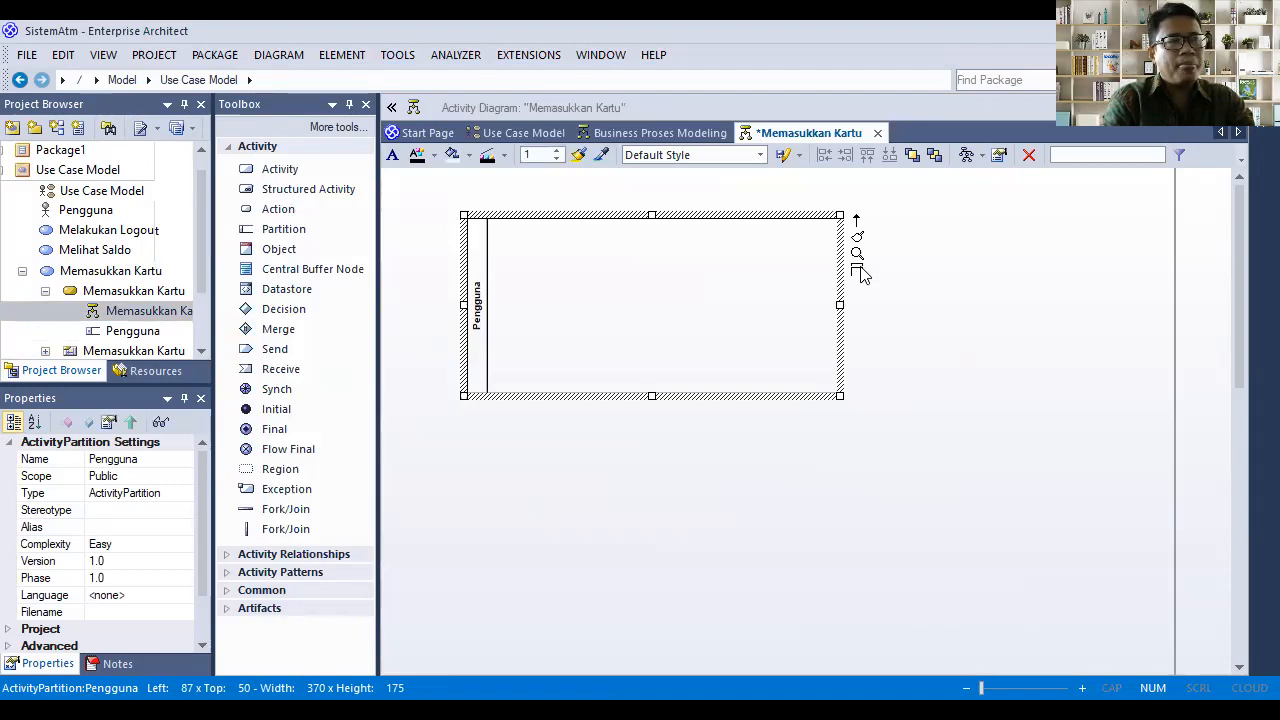
Make Pengguna a vertical lane about 269 wide and 235 high in the diagram's upper-left corner
drag(840, 304, 679, 329)
drag(600, 300, 540, 269)
drag(620, 365, 677, 425)
click(800, 367)
Add a second partition named "Sistem Atm" to the right of the Pengguna lane
click(298, 229)
click(822, 208)
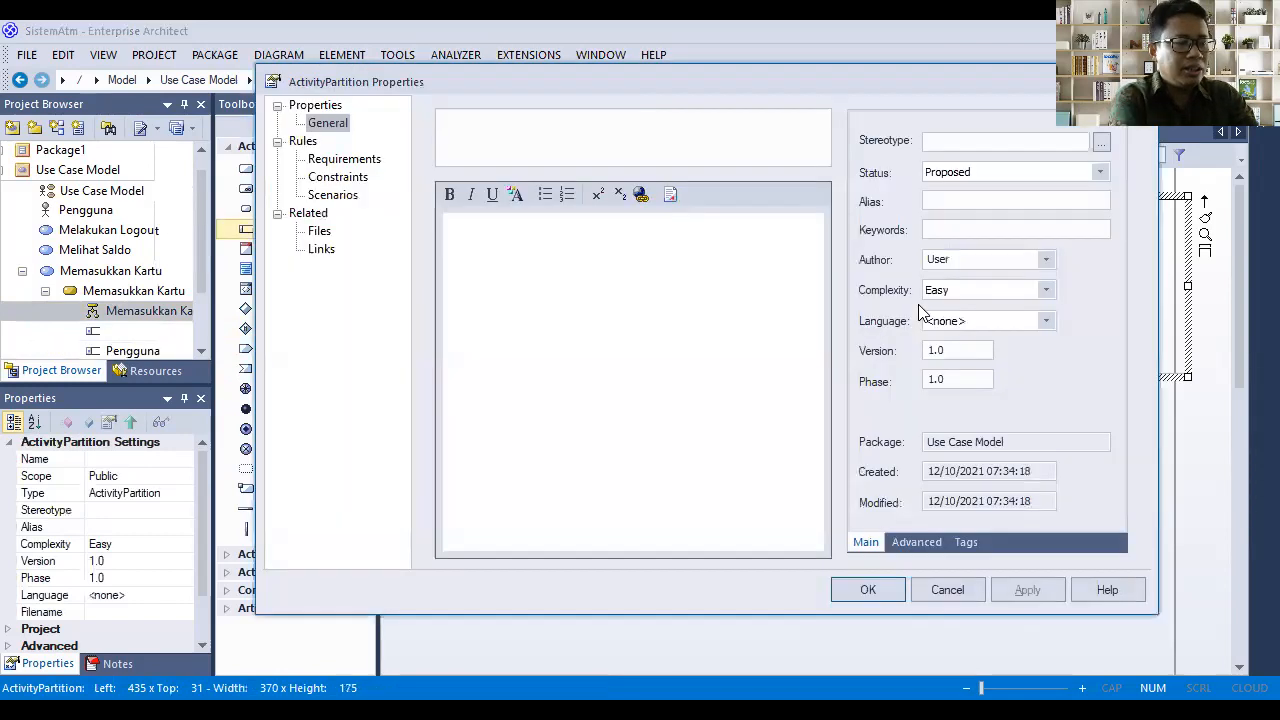
text(Sistem Atm)
click(1025, 591)
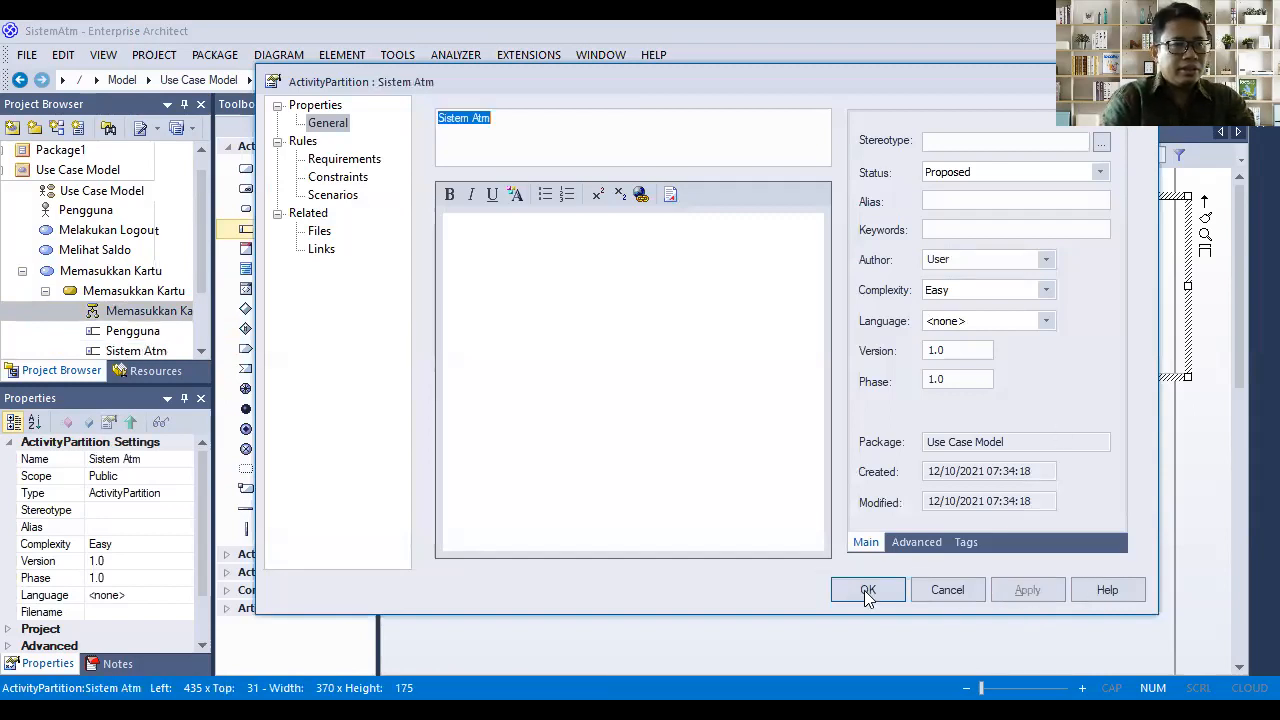
click(866, 592)
Make Sistem Atm a vertical lane, place it flush against Pengguna's right edge and extend it downwards
click(1206, 255)
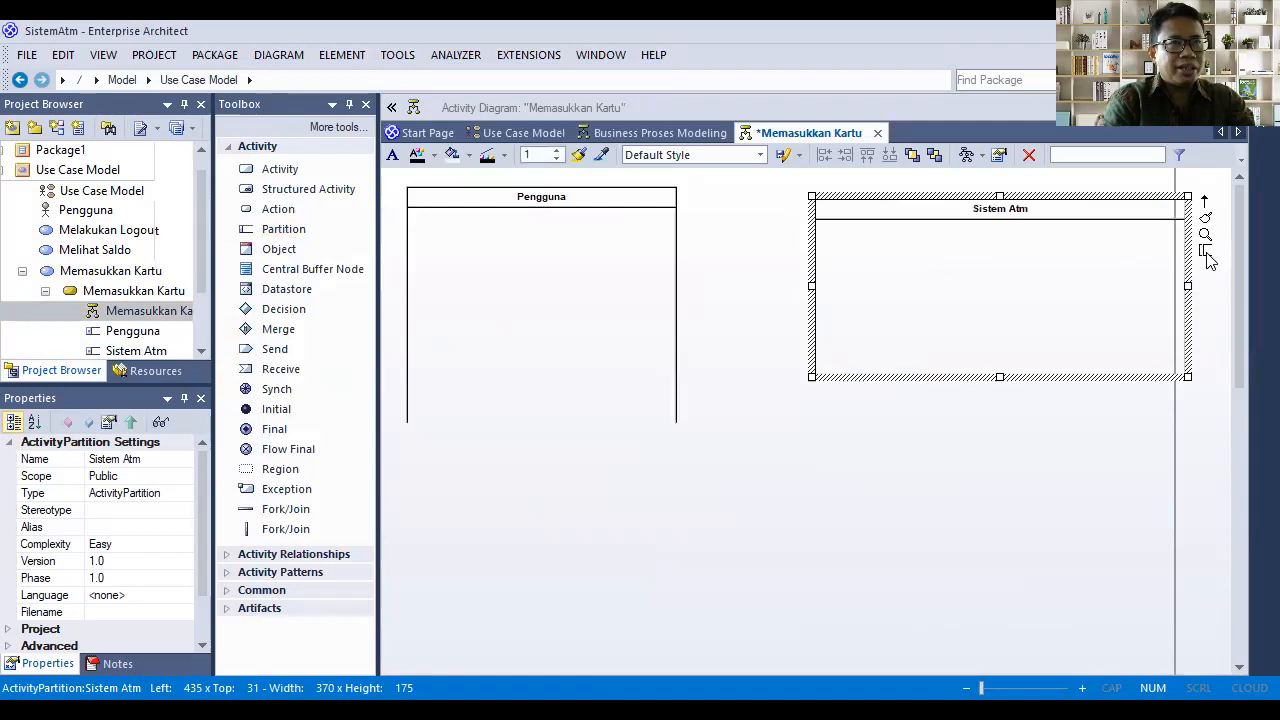
drag(1011, 289, 883, 281)
drag(860, 364, 860, 475)
Extend the Pengguna lane down to match Sistem Atm and narrow the Sistem Atm lane to about 300 wide
click(510, 411)
click(468, 383)
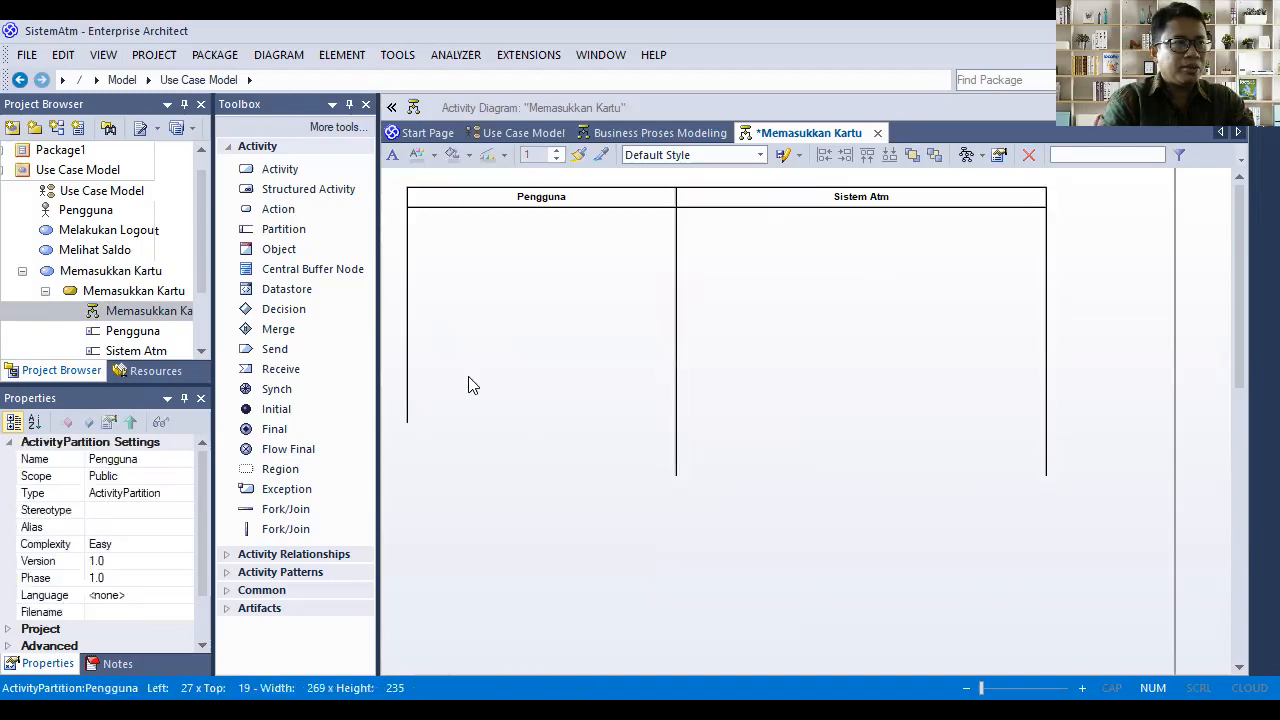
drag(540, 424, 540, 477)
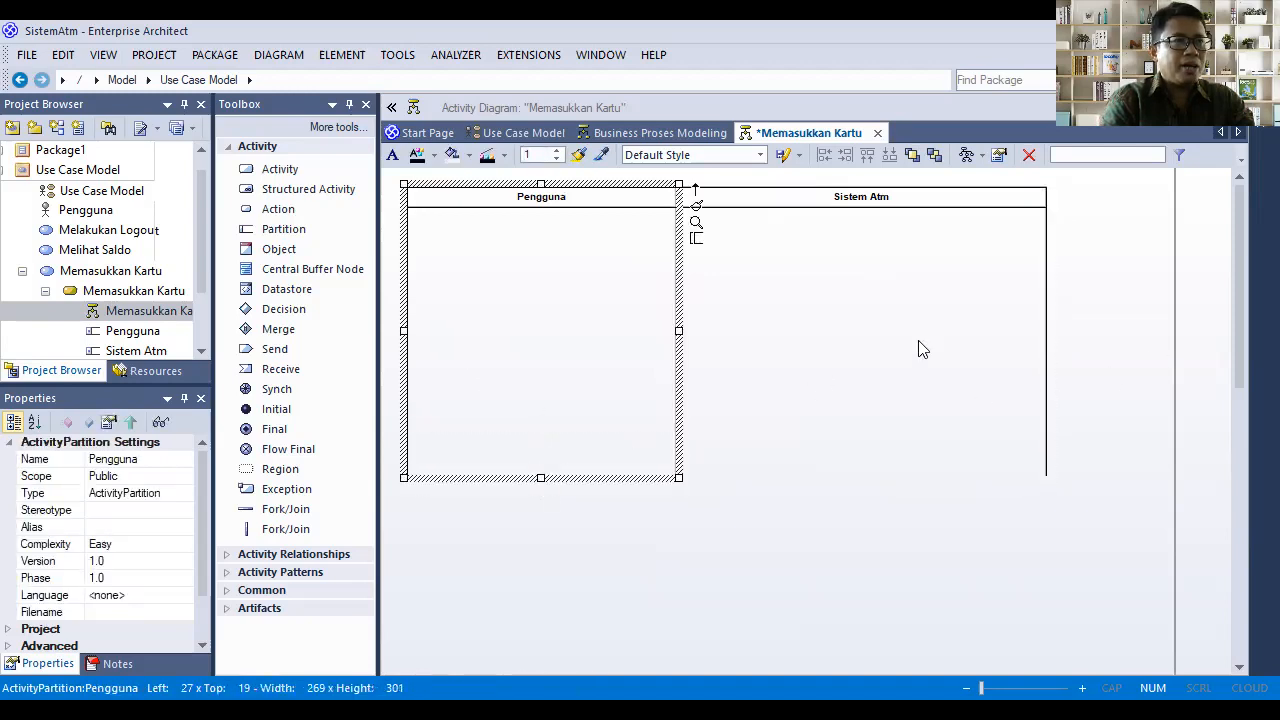
click(920, 347)
drag(1047, 330, 976, 336)
click(1146, 329)
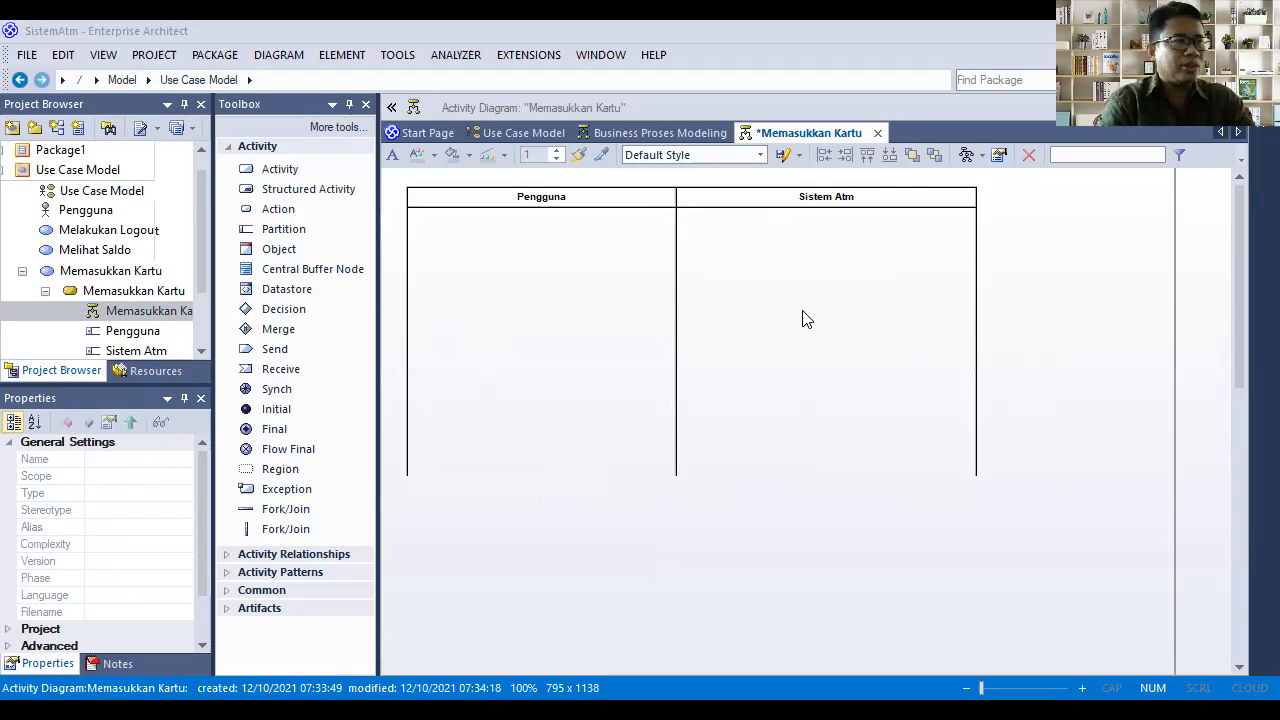
Add an initial node named "Mulai" centred near the top of the Pengguna lane
click(277, 409)
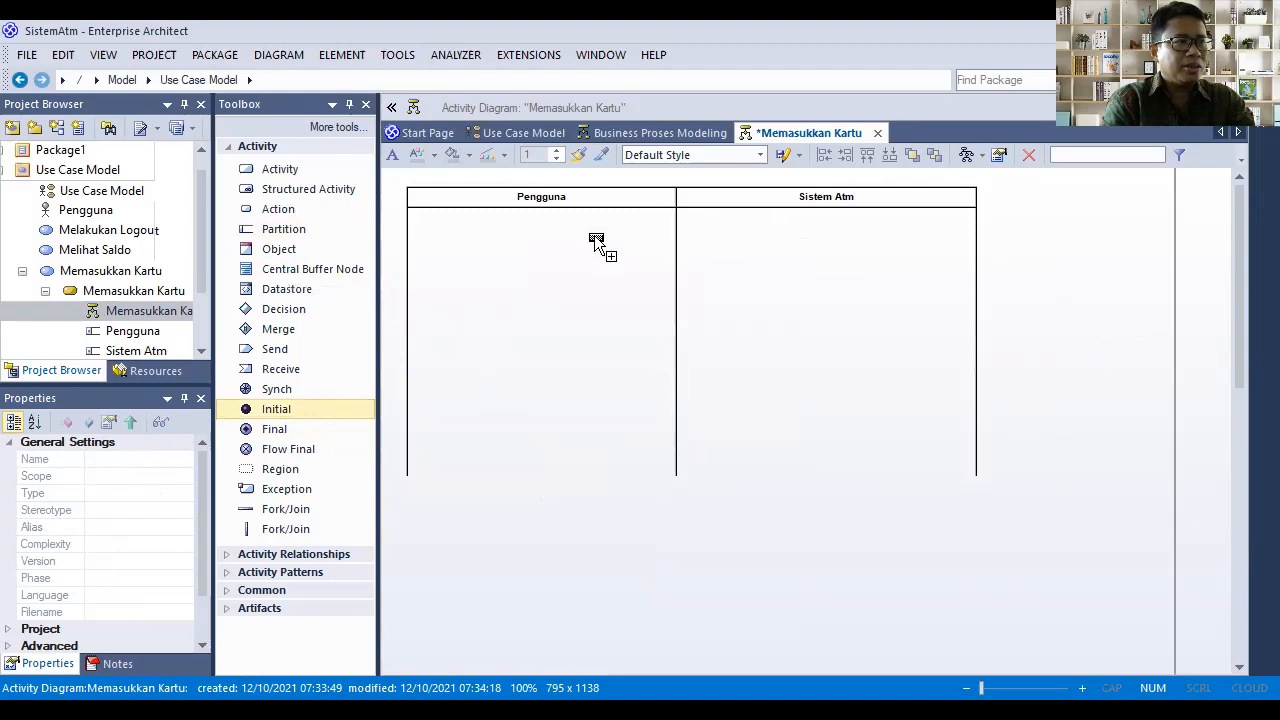
click(531, 229)
text(Mulai)
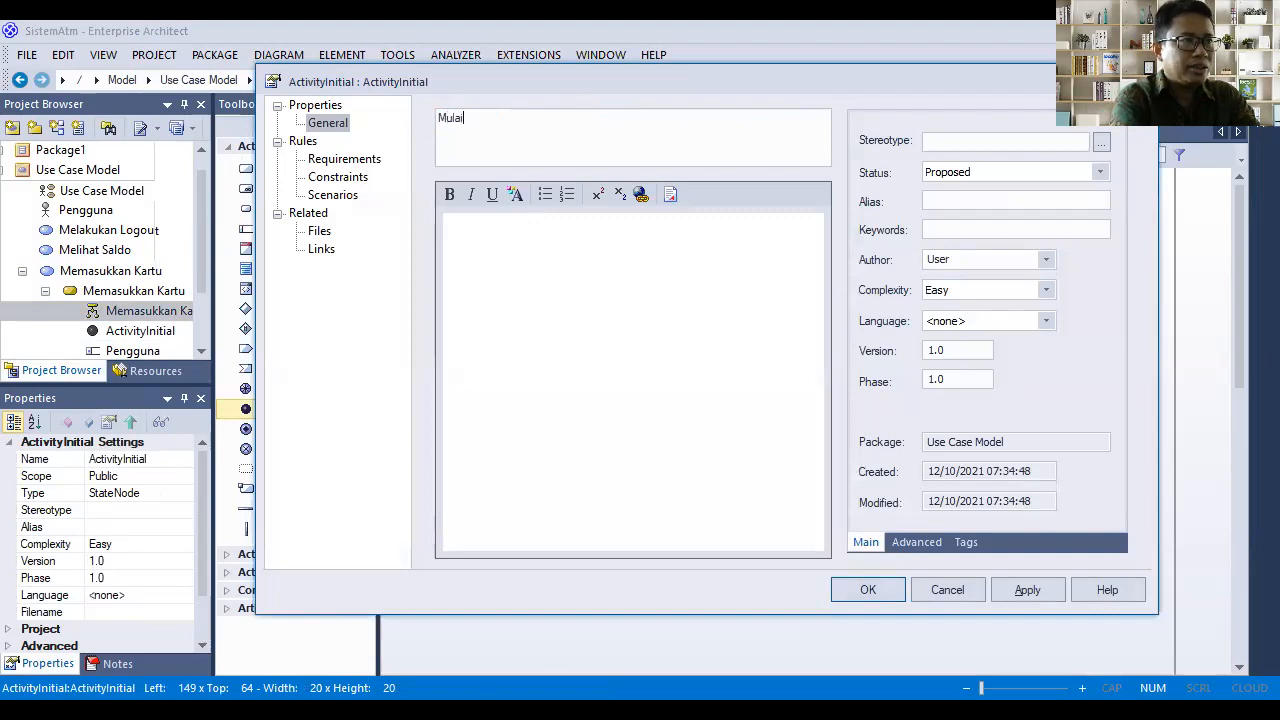
click(1028, 589)
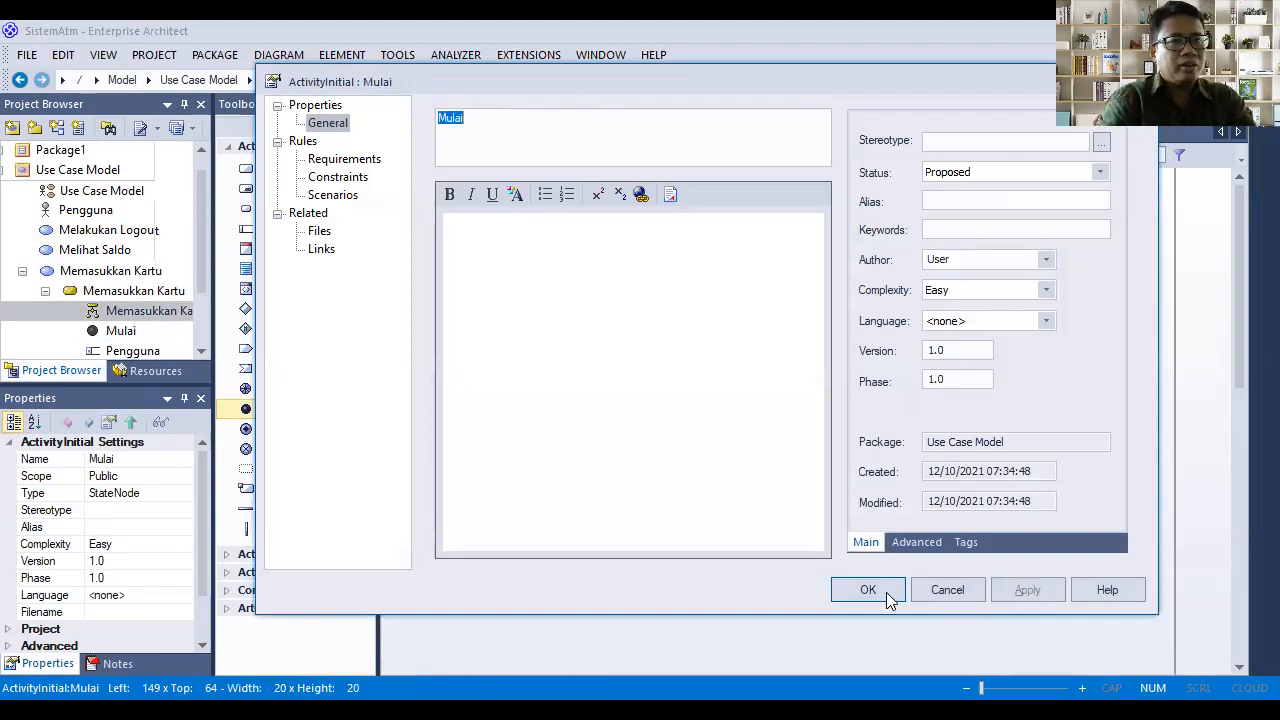
click(868, 590)
click(534, 338)
click(550, 246)
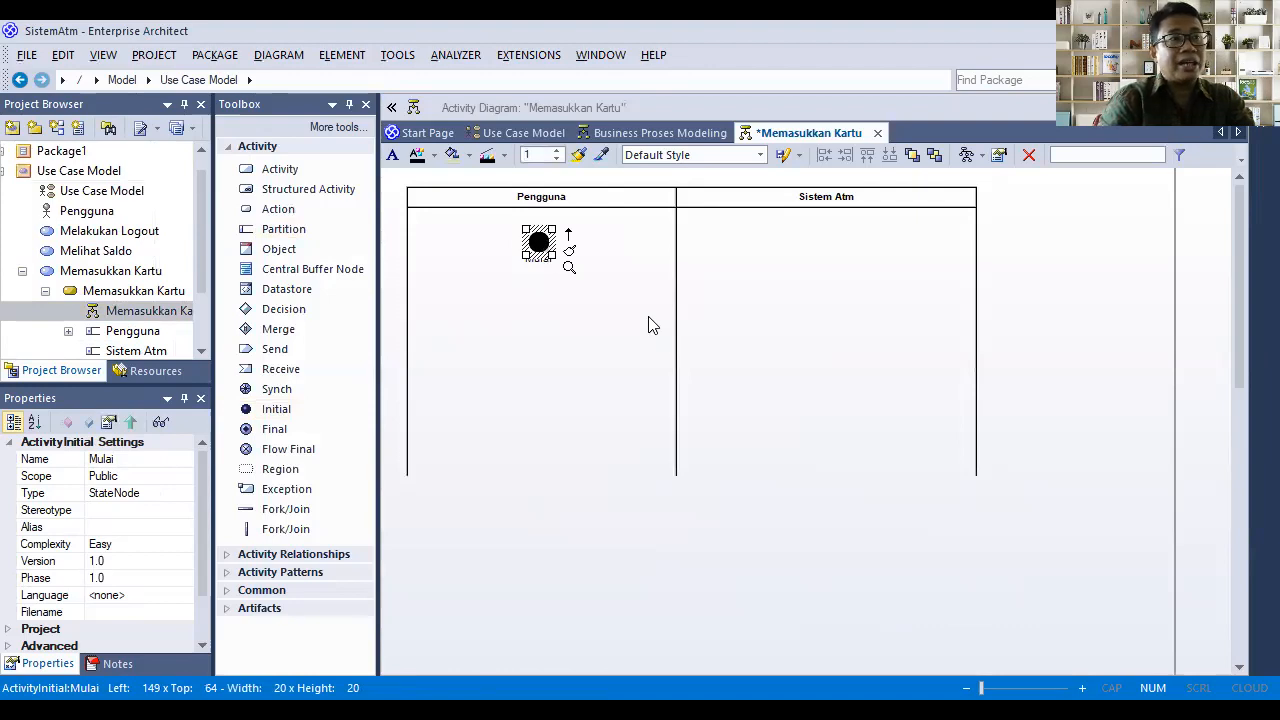
Add an activity named "Memasukkan Kartu" below Mulai, linked from it by a control flow, and reduce the activity's height
drag(568, 233, 541, 306)
mouse_move(648, 344)
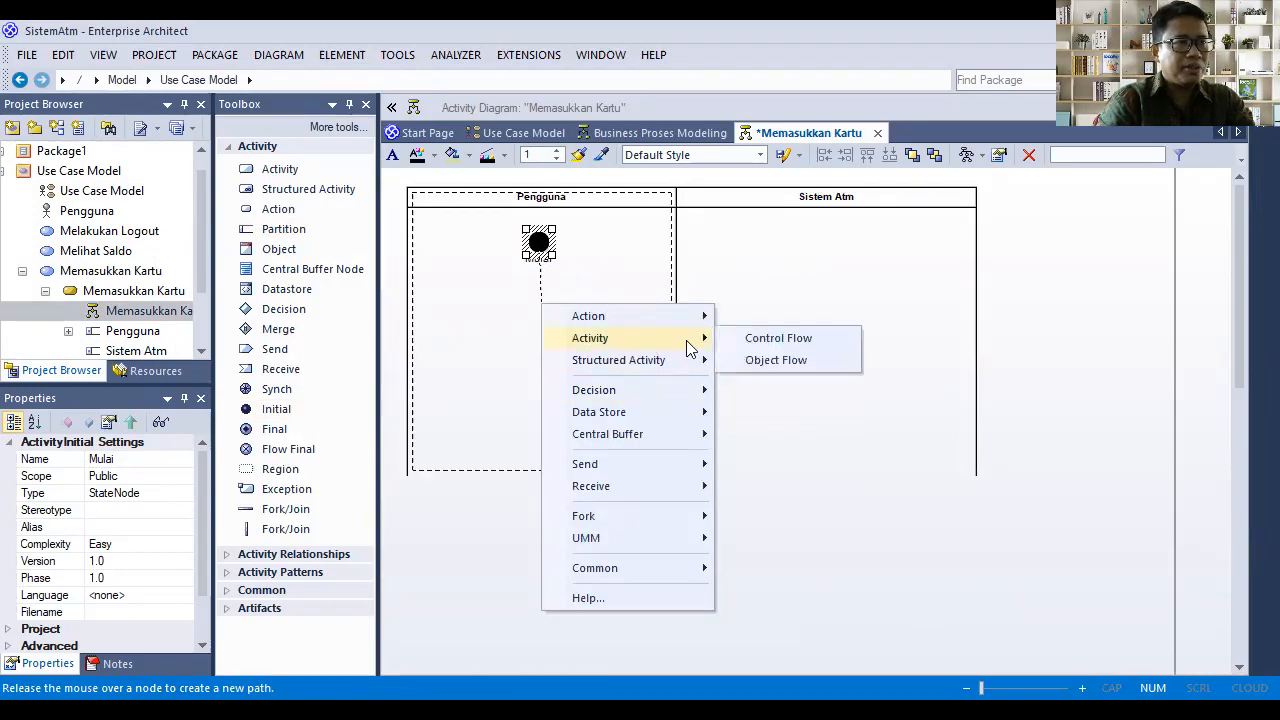
click(785, 338)
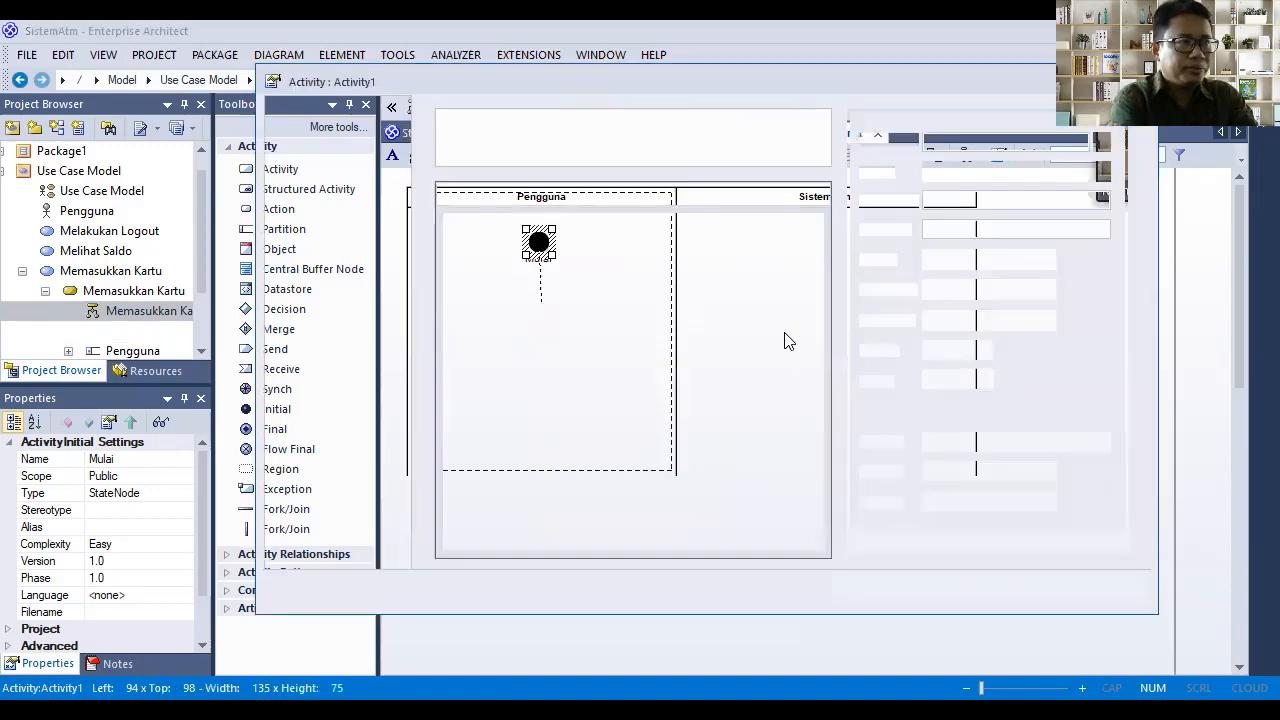
text(Memasukkan Kartu)
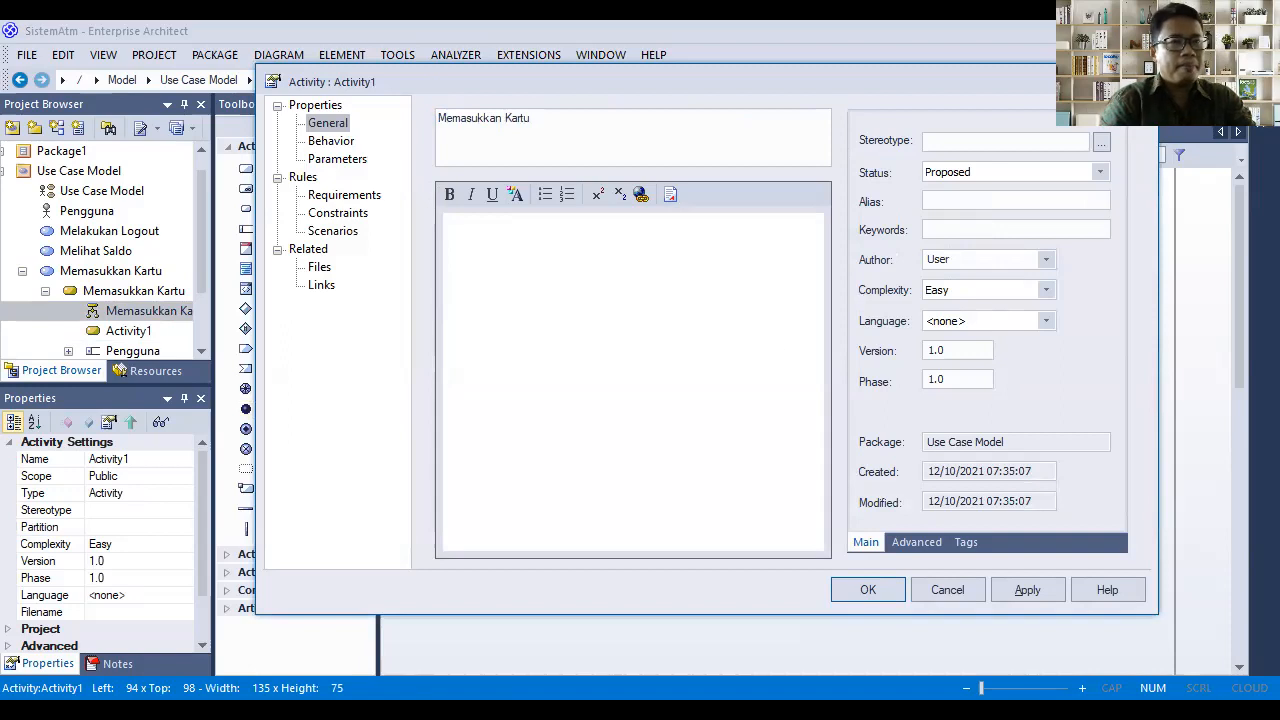
click(1022, 590)
key(Return)
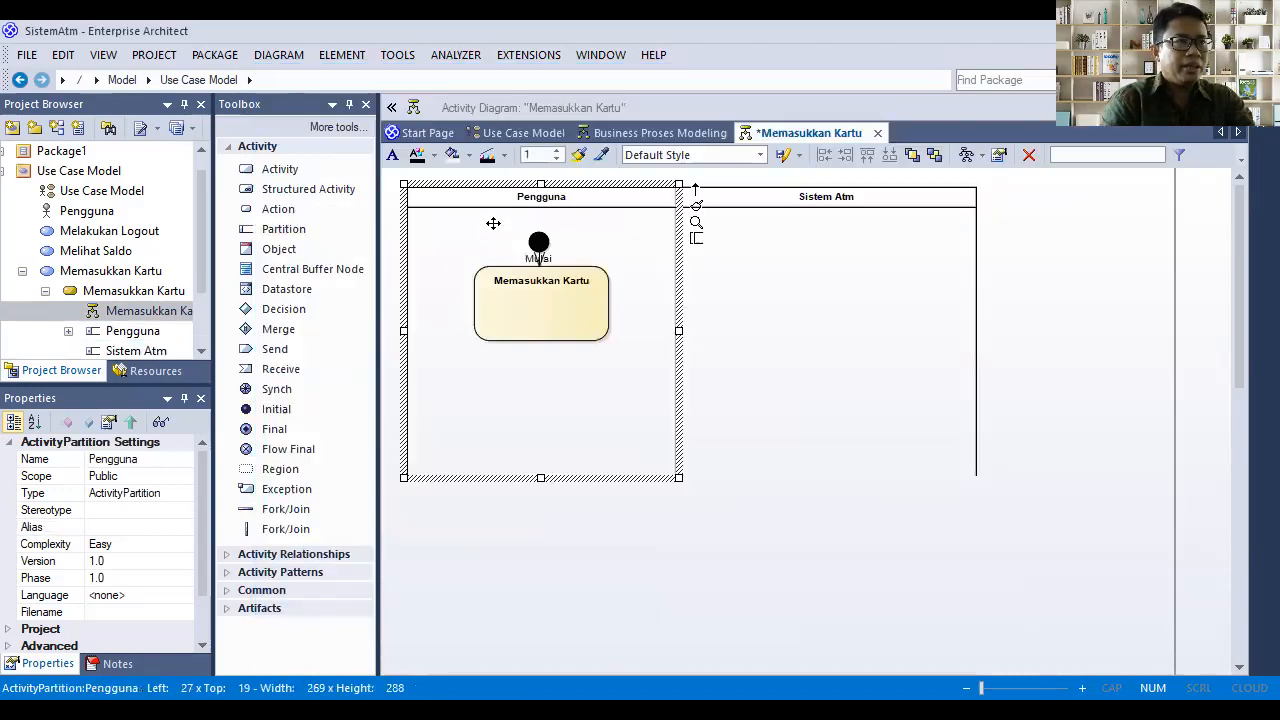
drag(540, 263, 540, 287)
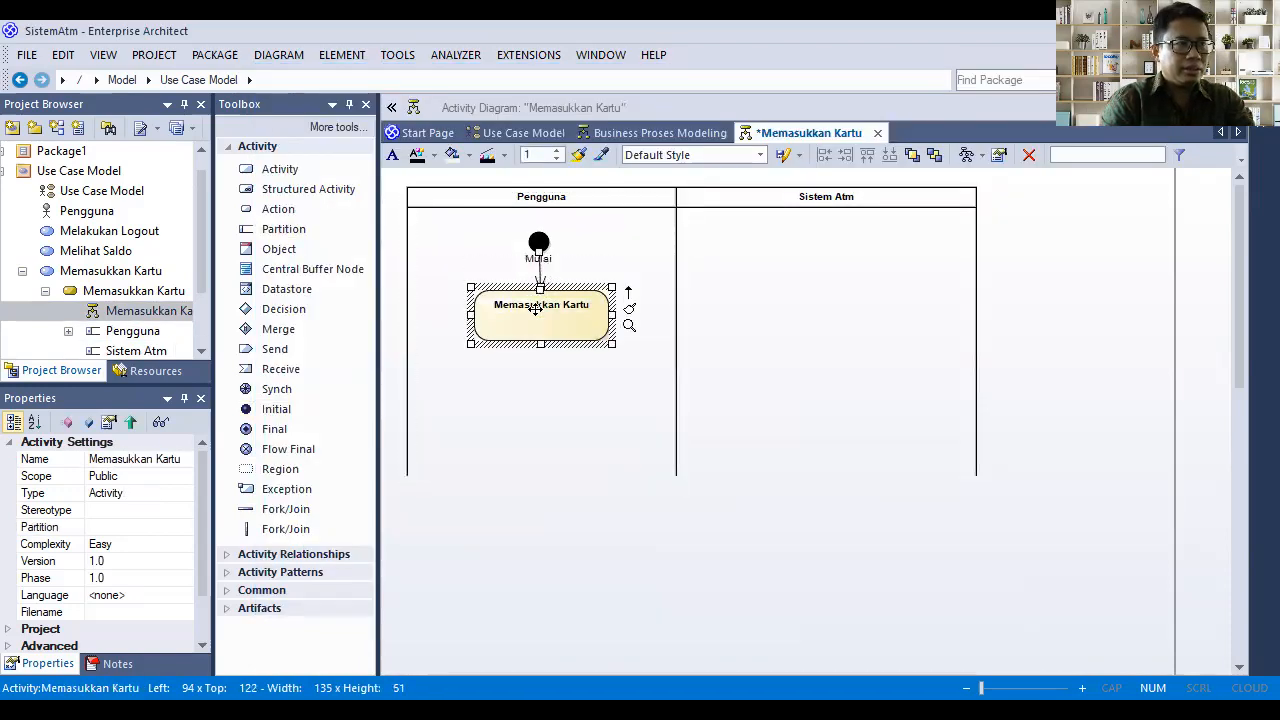
click(738, 366)
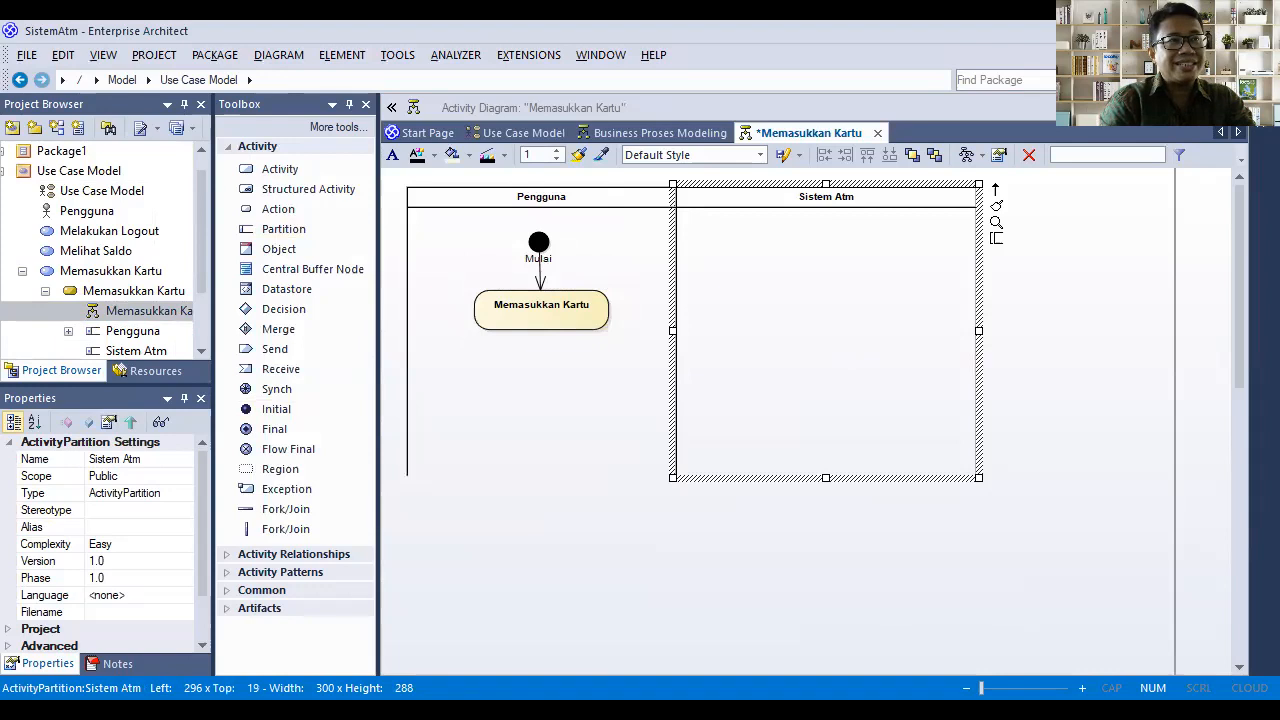
Add an activity named "Proses Validasi Kartu" in the Sistem Atm lane, linked by a control flow from Memasukkan Kartu, and reduce its height
click(541, 315)
drag(628, 292, 782, 316)
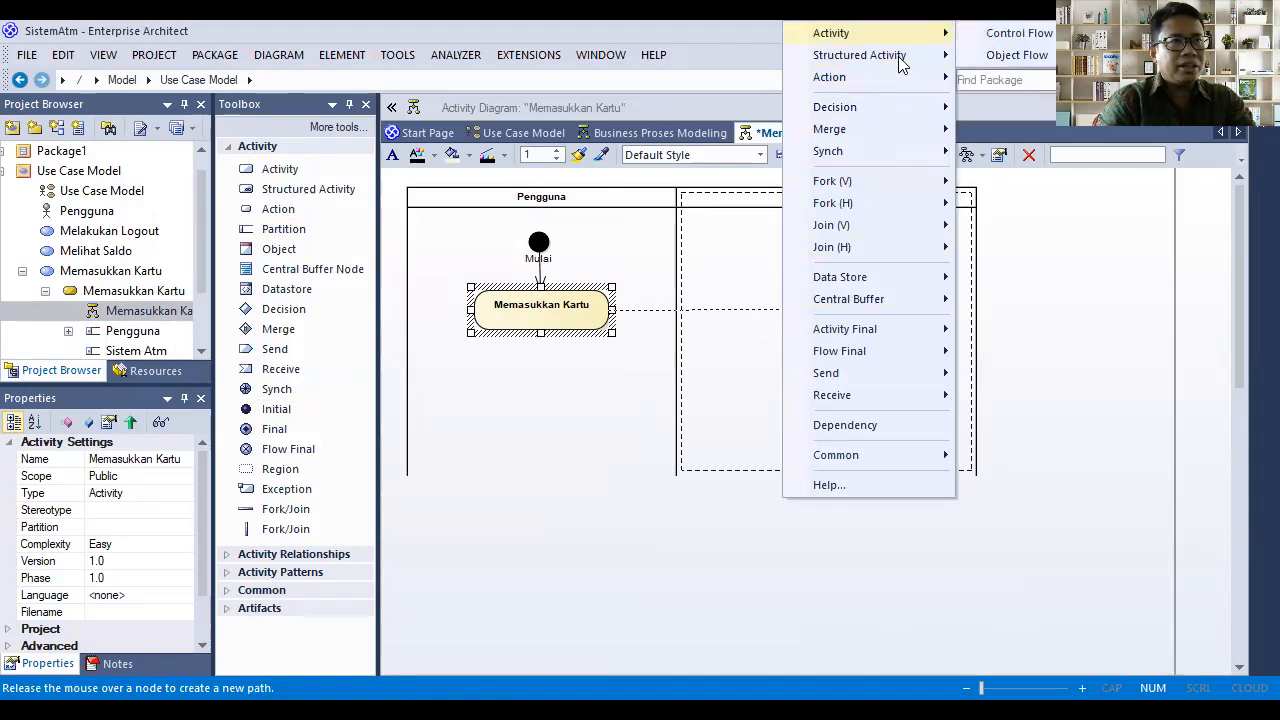
key(Escape)
click(851, 235)
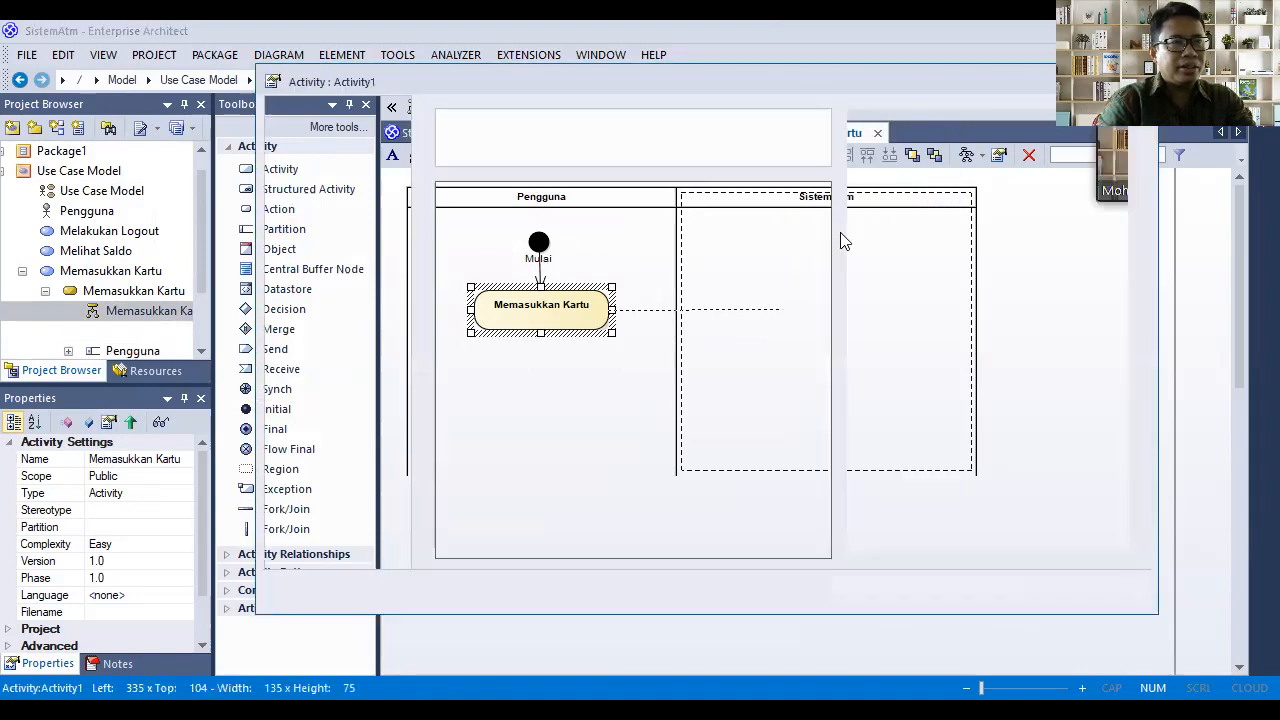
text(Proses Validasi Kartu)
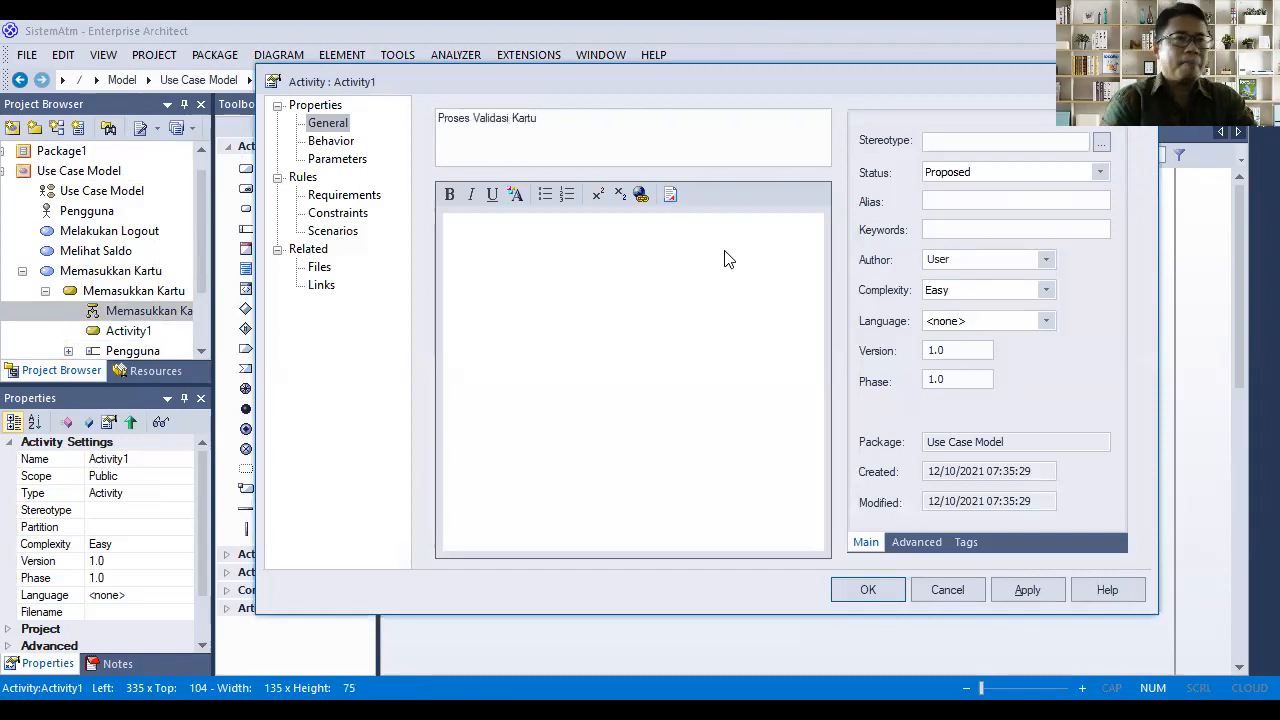
click(1028, 590)
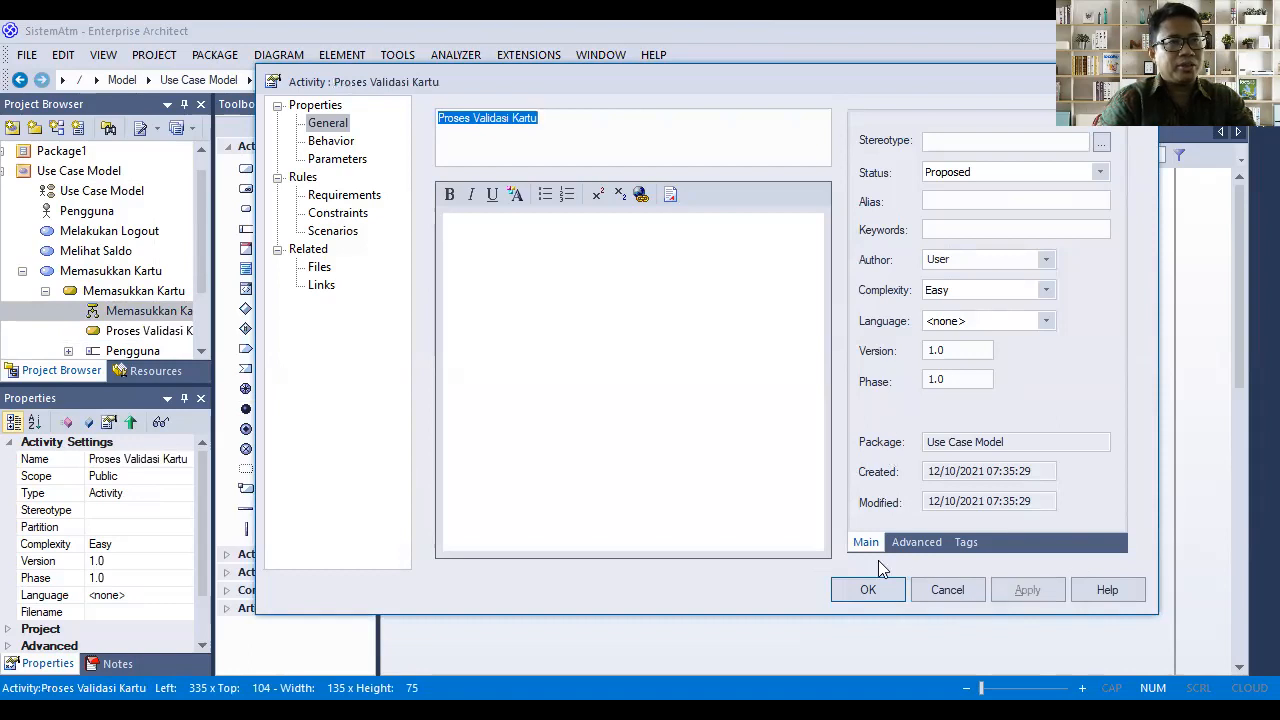
click(870, 590)
drag(783, 346, 797, 321)
click(910, 330)
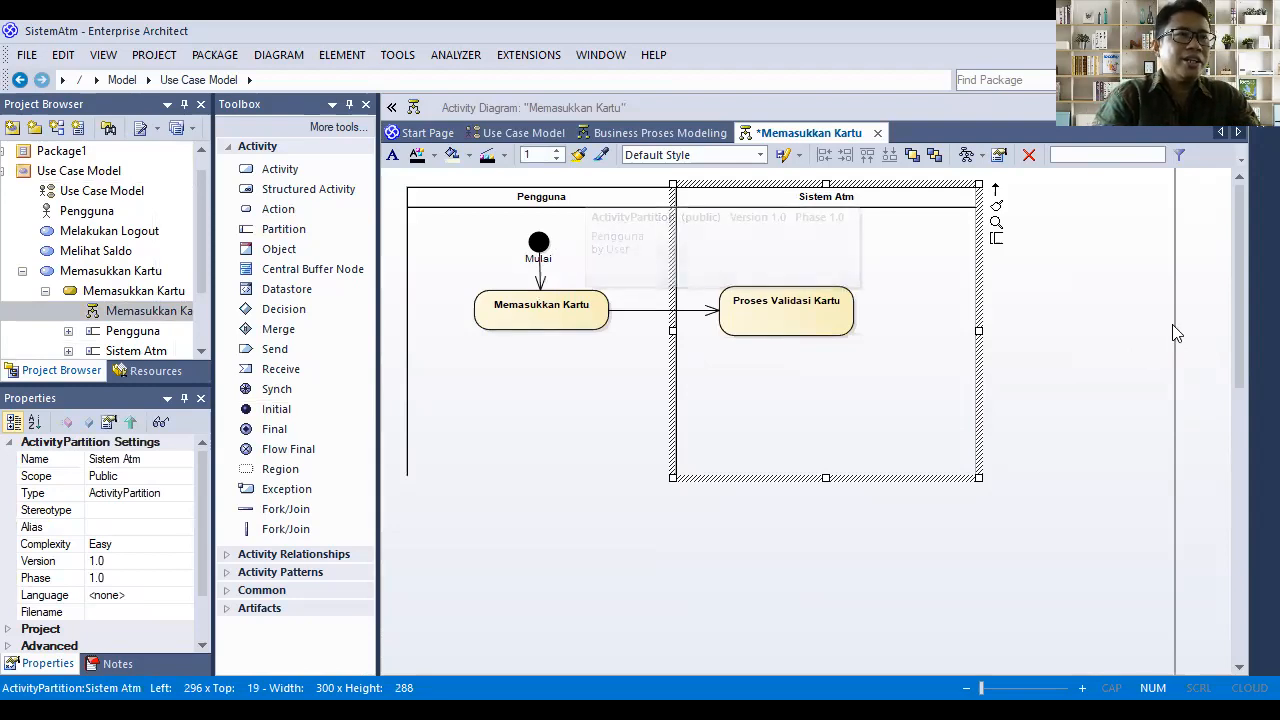
click(1085, 302)
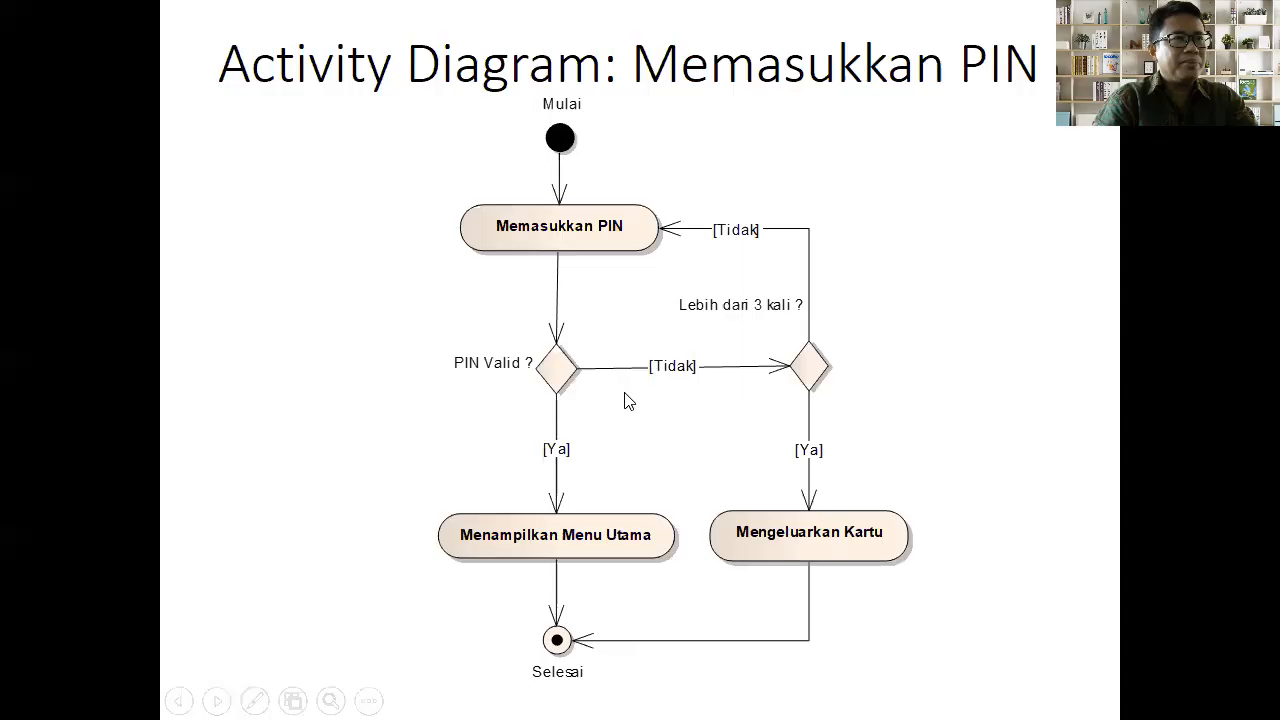
click(626, 400)
click(626, 400)
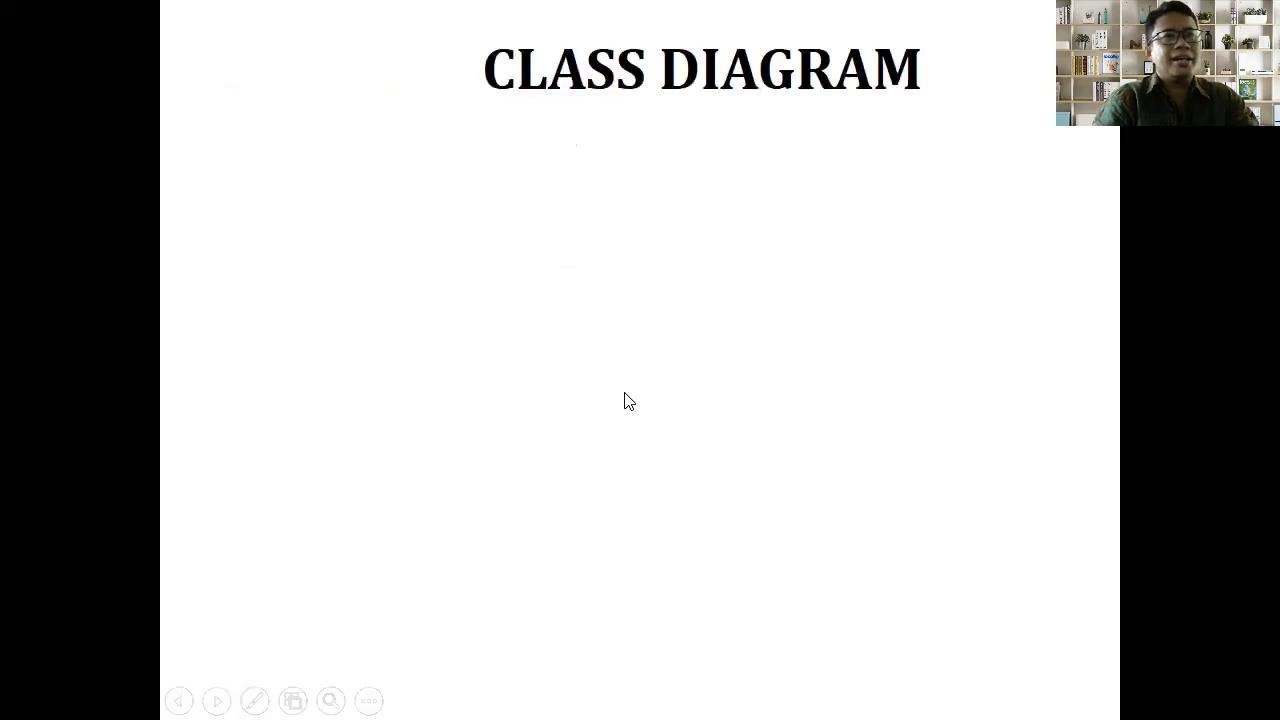
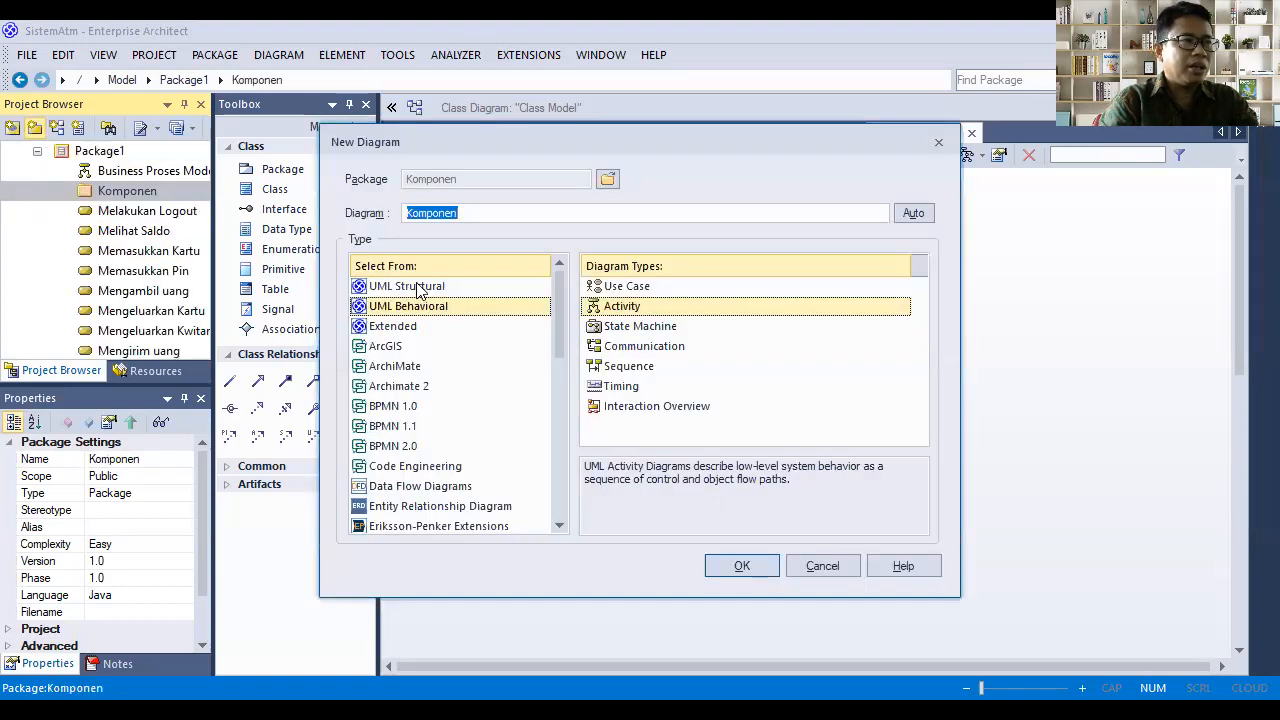
Create a UML Structural Component diagram named Komponen in the Komponen package and open it
click(416, 287)
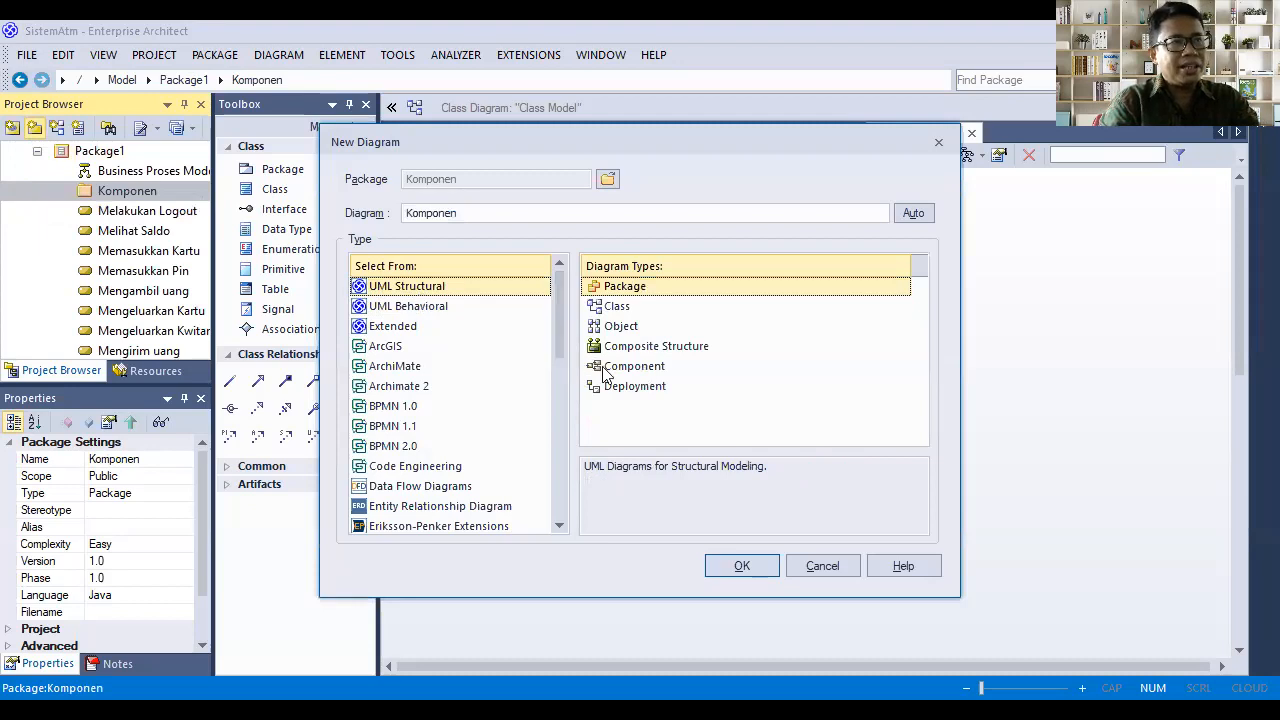
click(646, 366)
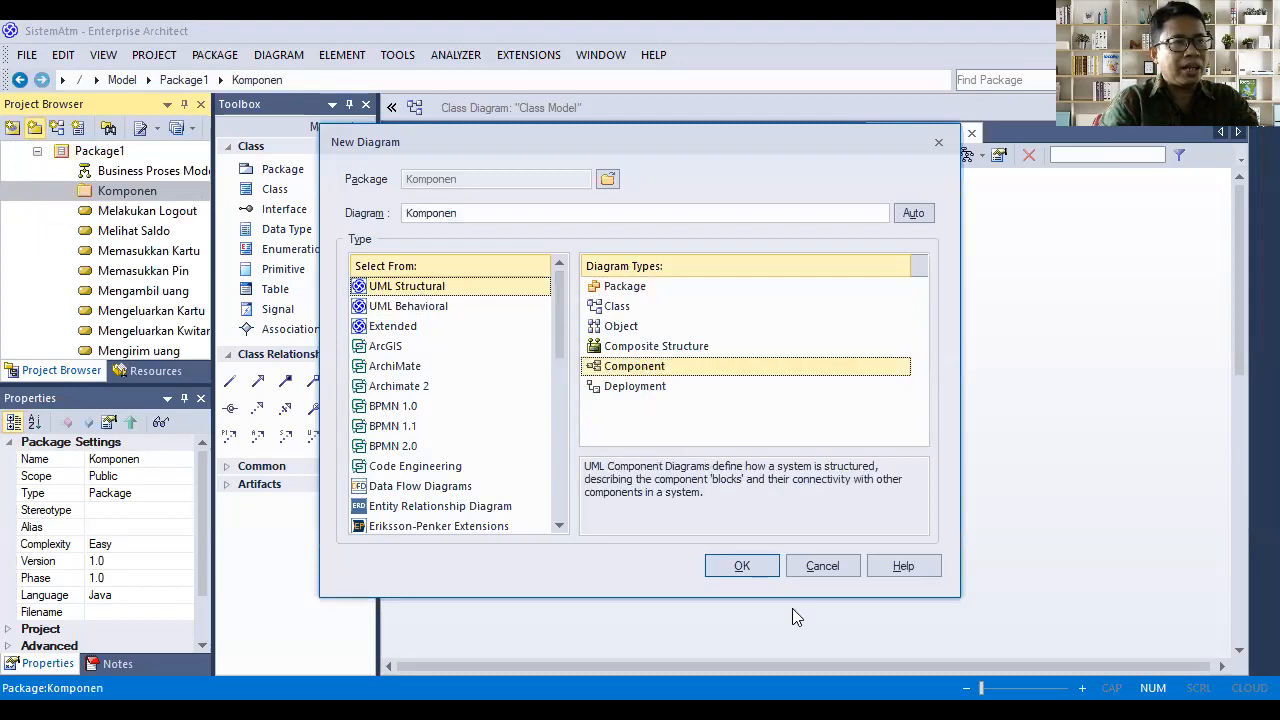
click(741, 566)
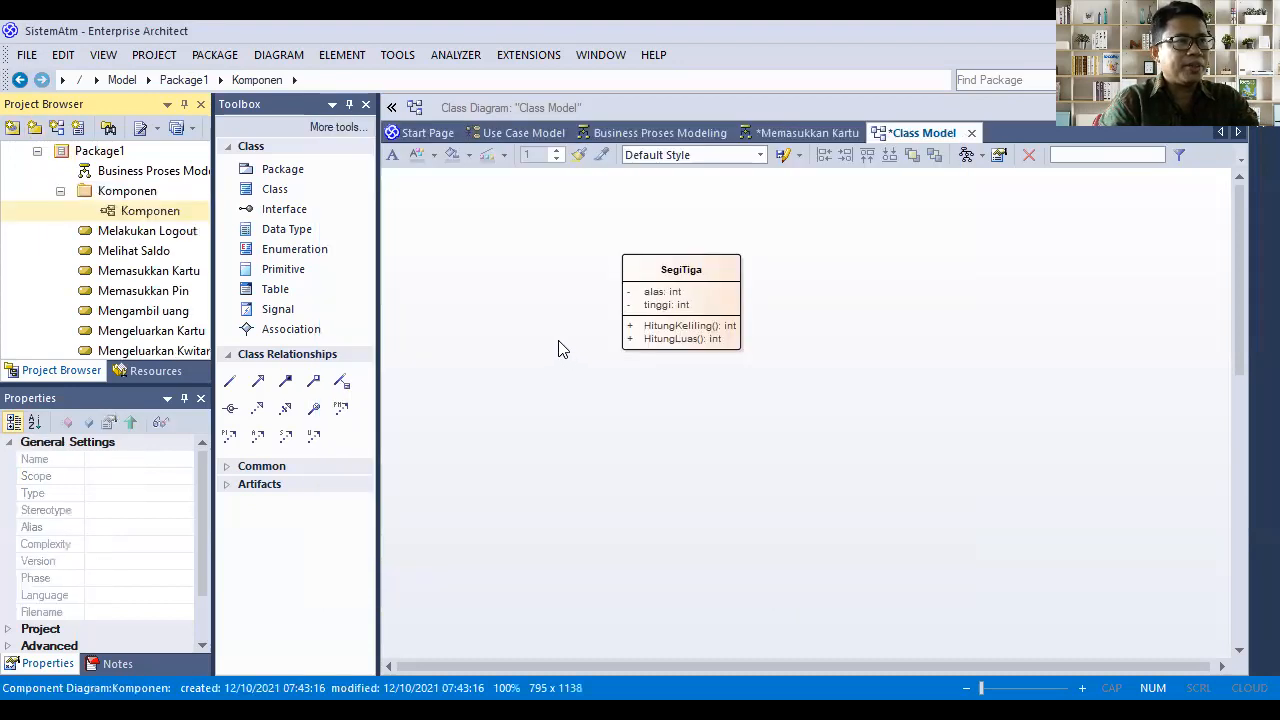
double_click(150, 210)
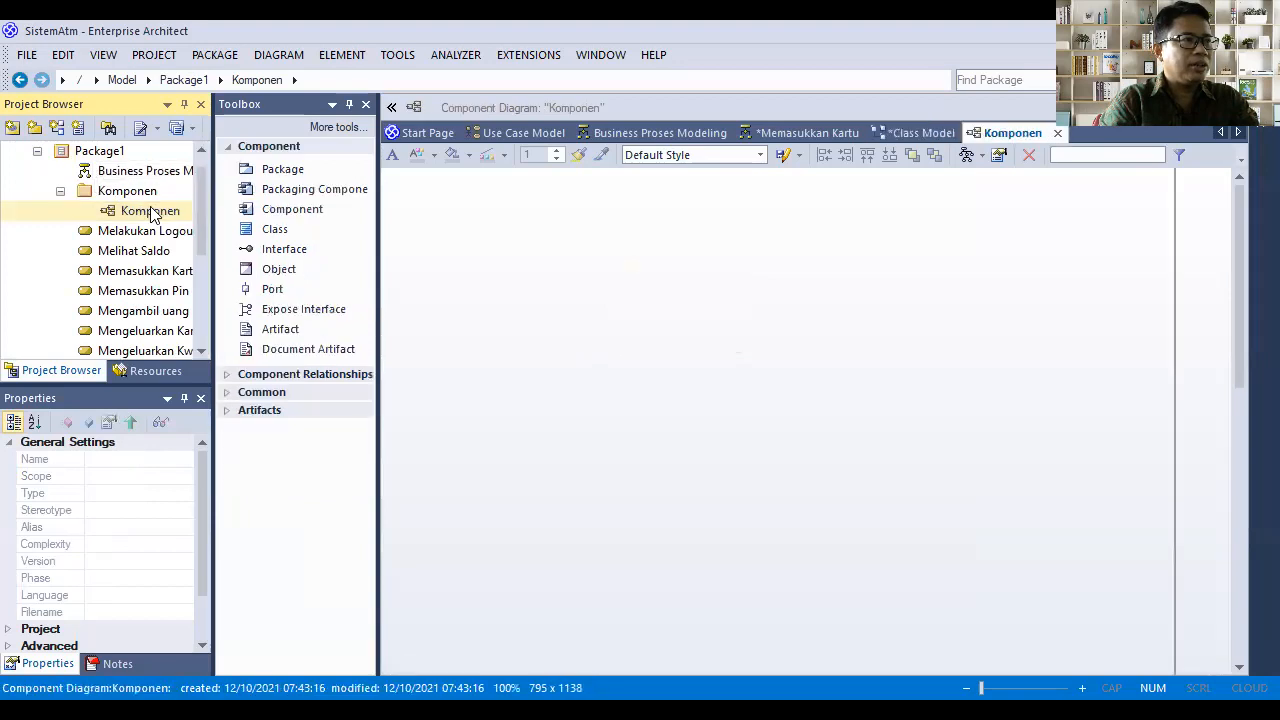
click(427, 176)
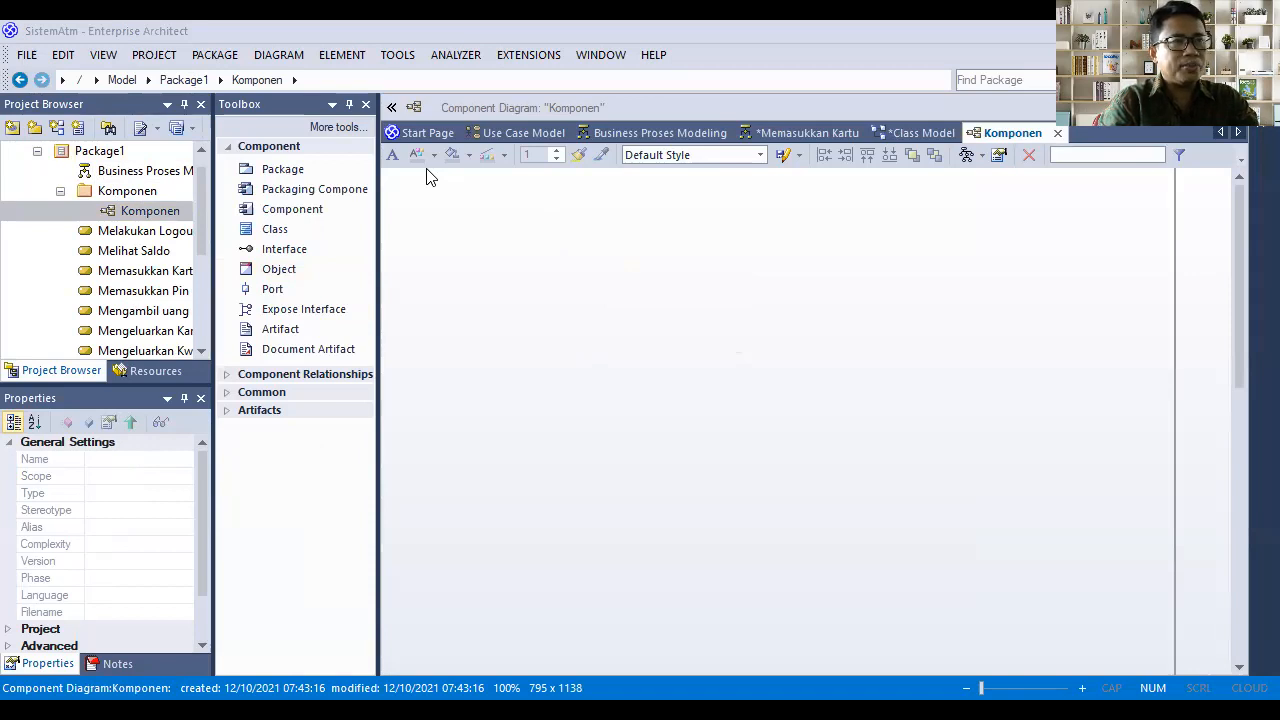
Following the slide's component diagram example, add a component named "Jadwal.java" near the upper left of the Komponen diagram
key(alt+Tab)
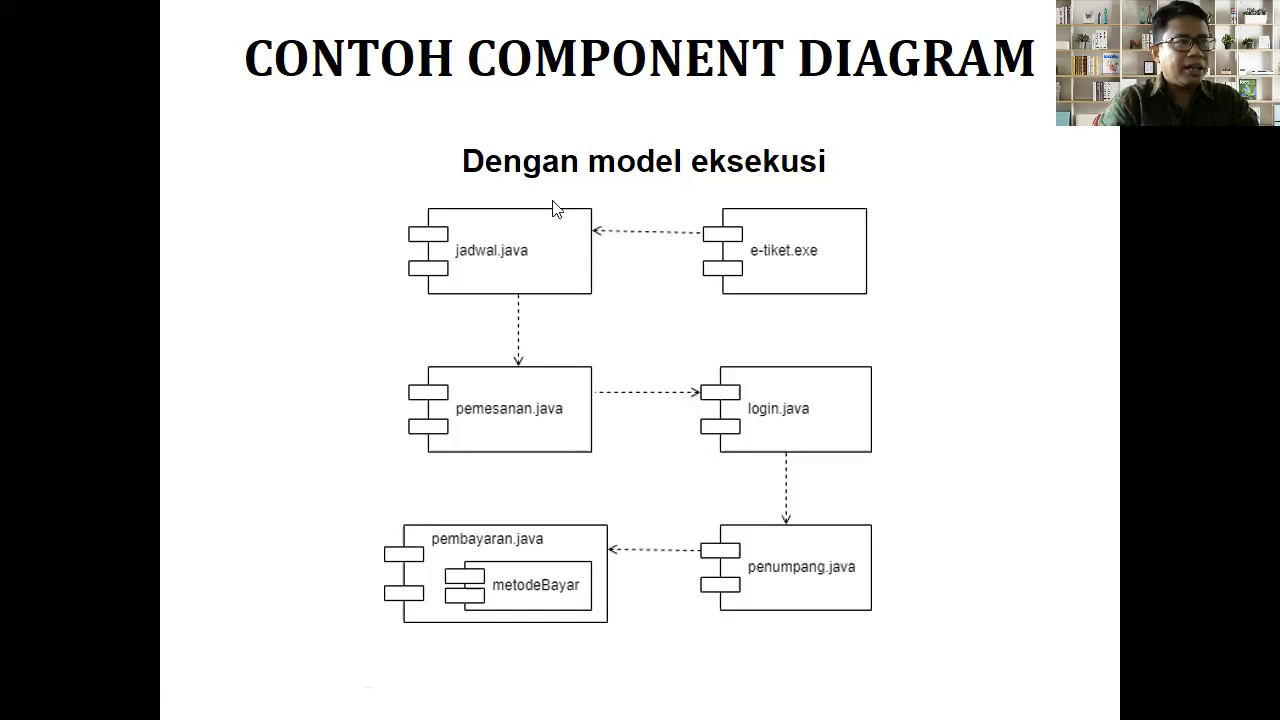
key(alt+Tab)
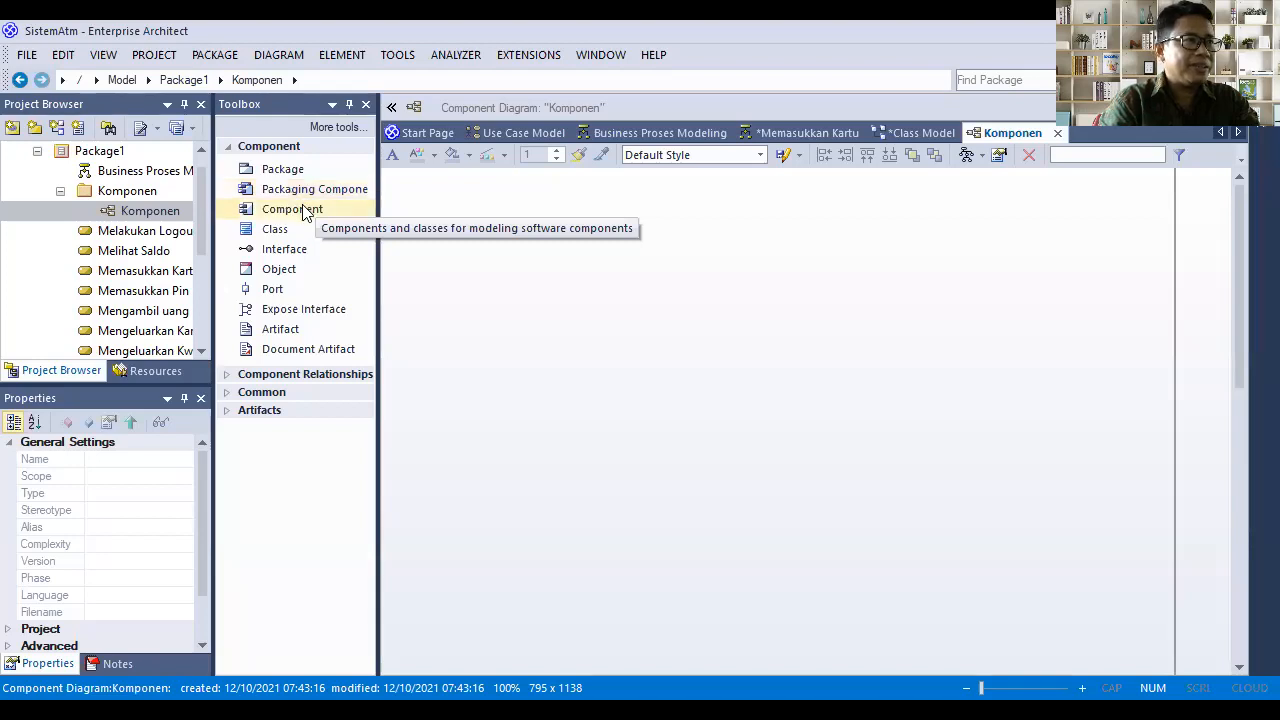
click(300, 210)
click(472, 217)
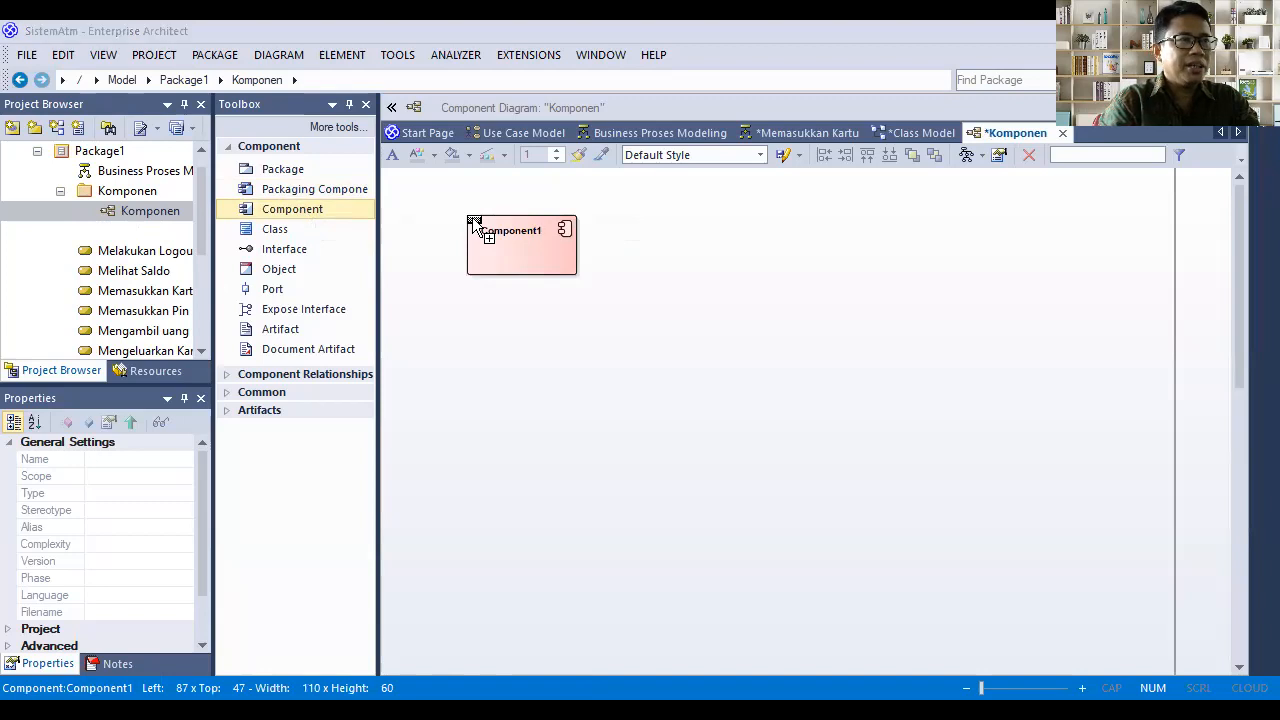
double_click(474, 224)
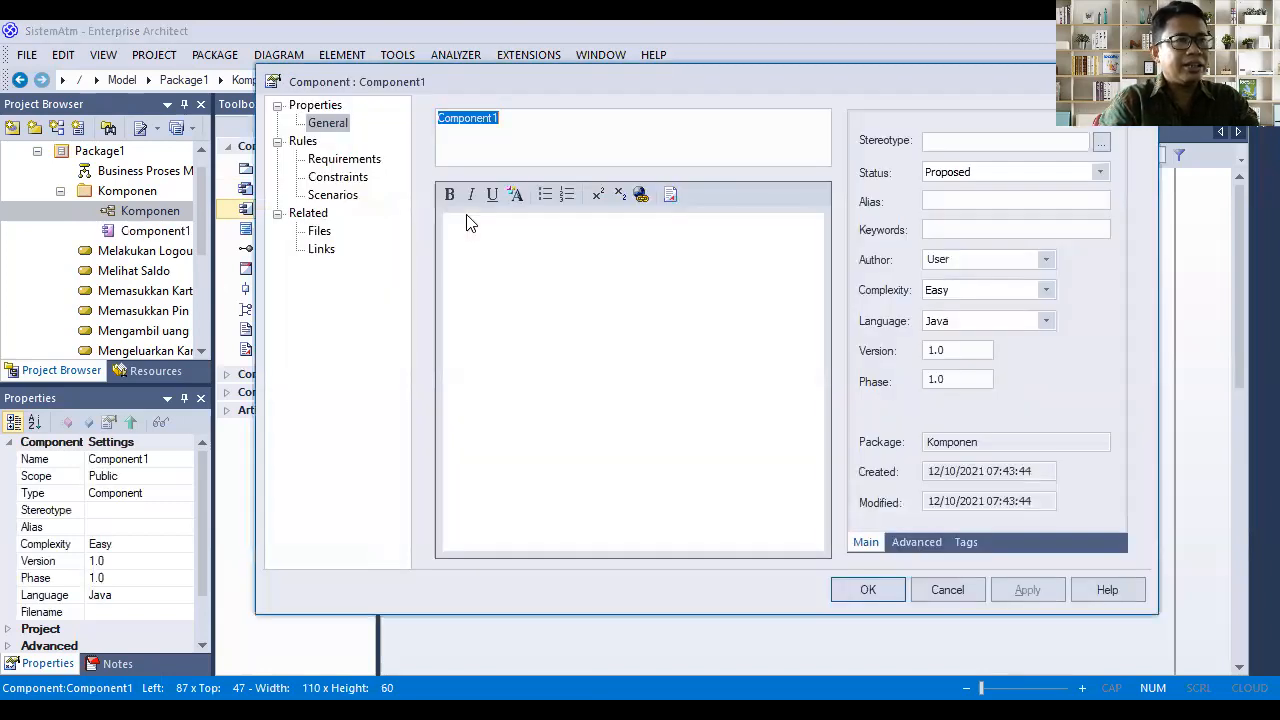
key(alt+Tab)
key(alt+Tab)
text(Jadwal )
text(java)
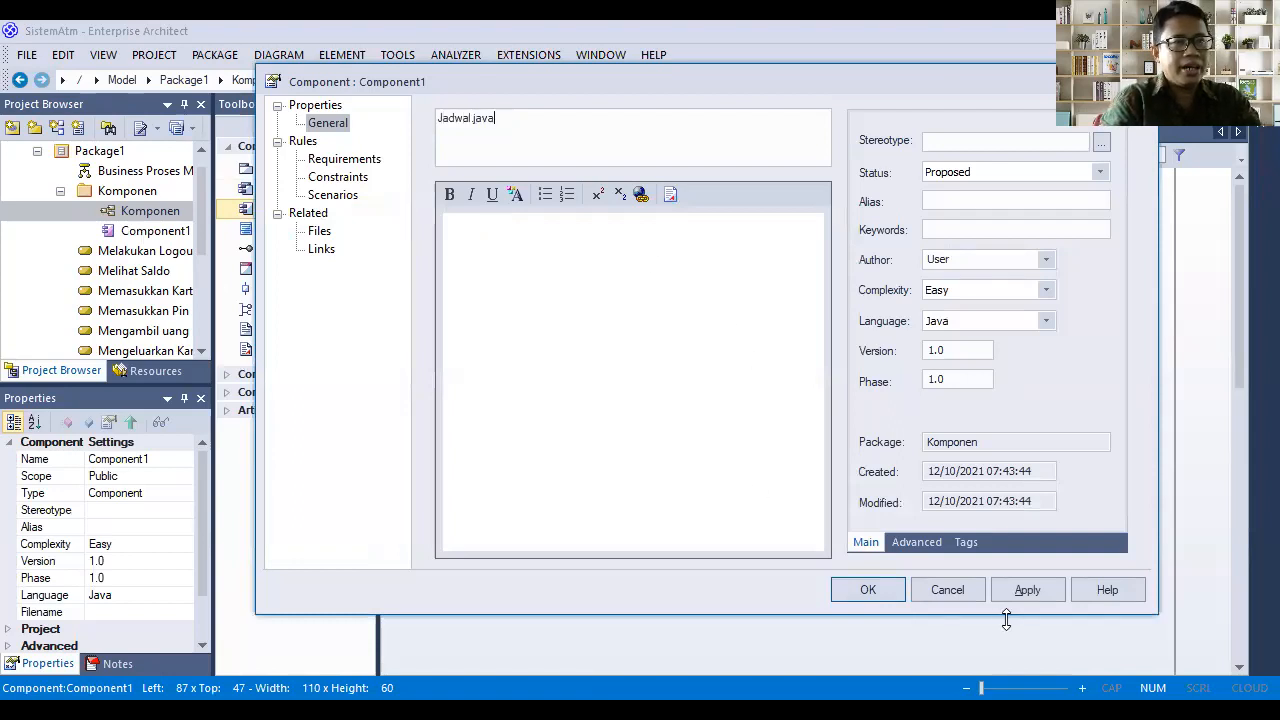
click(1028, 590)
click(882, 590)
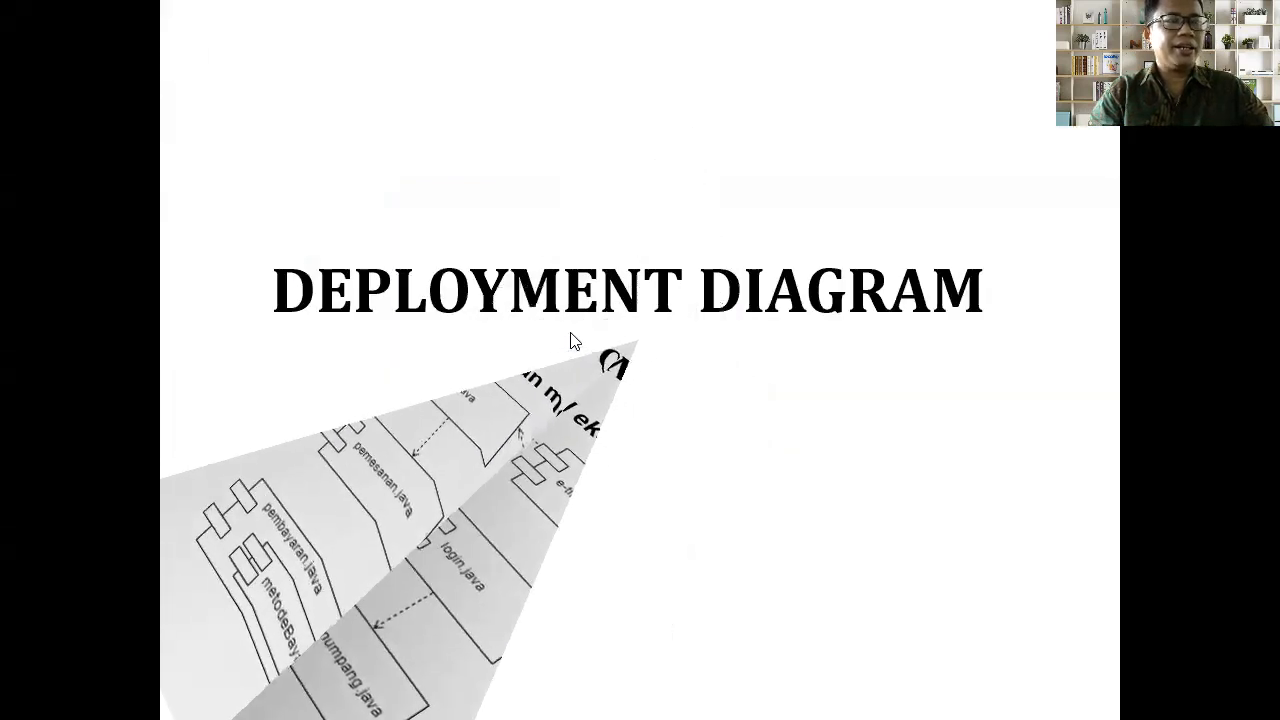
click(588, 350)
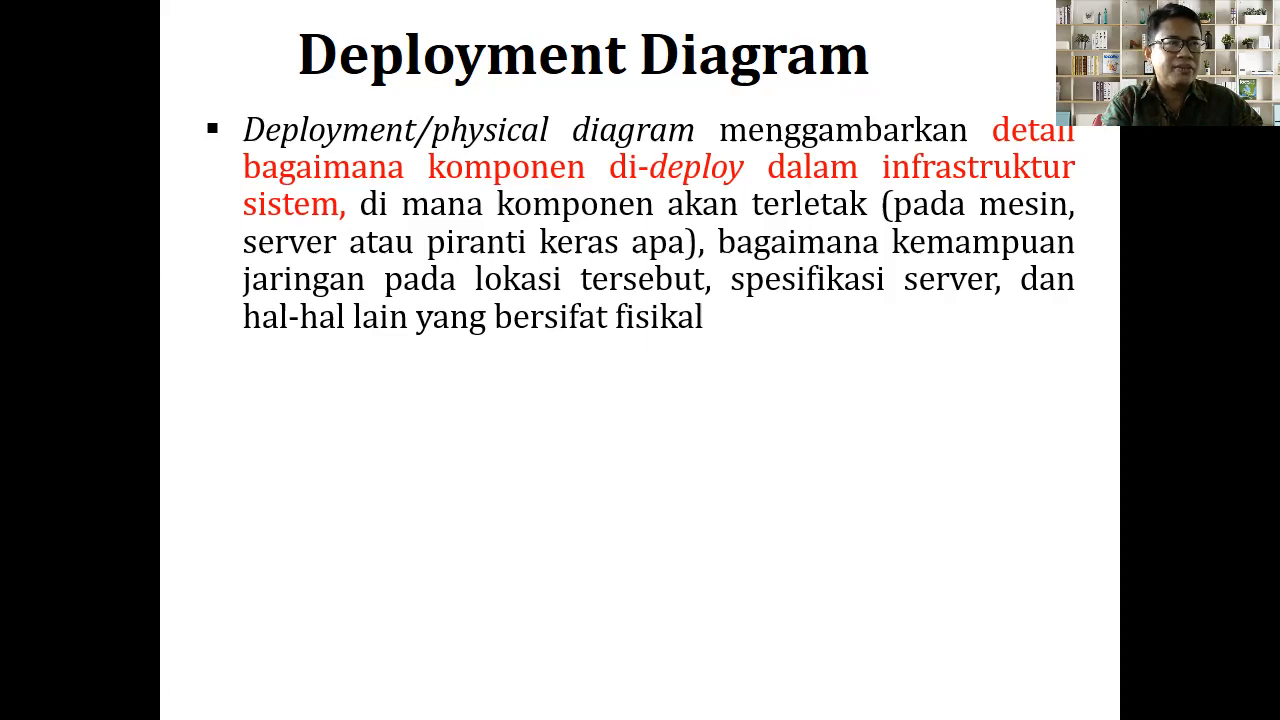
key(Right)
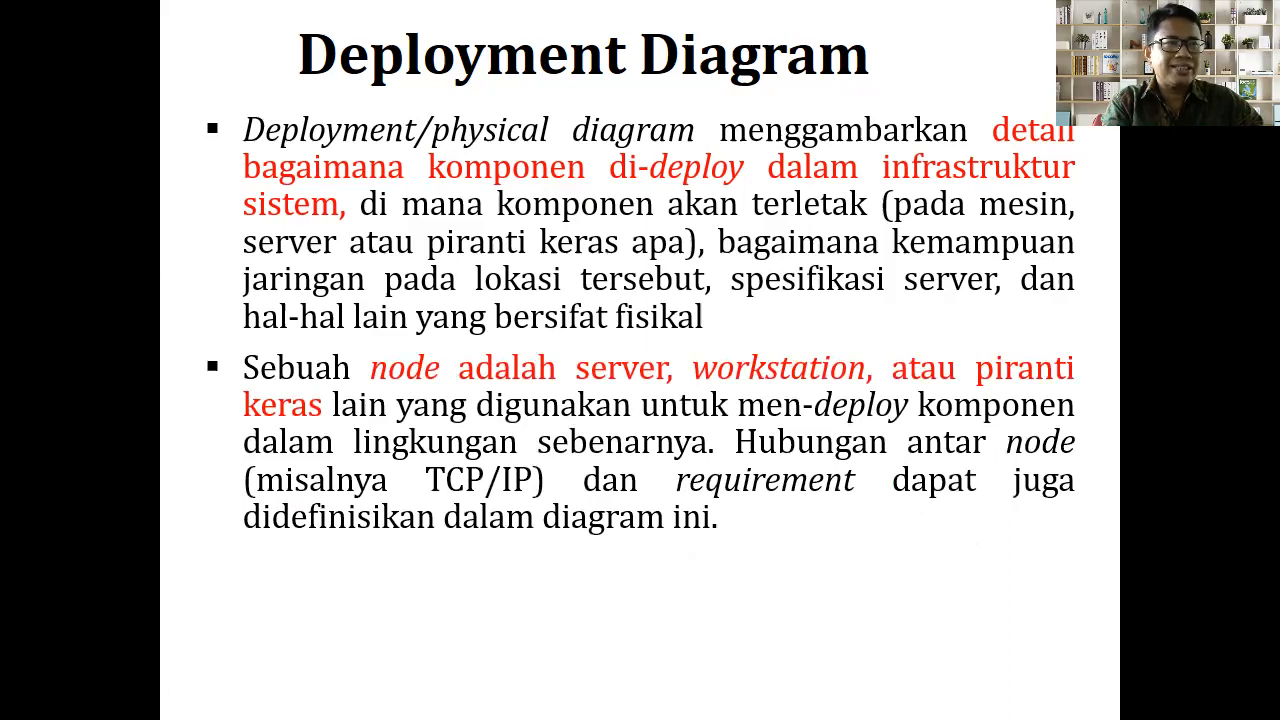
key(Right)
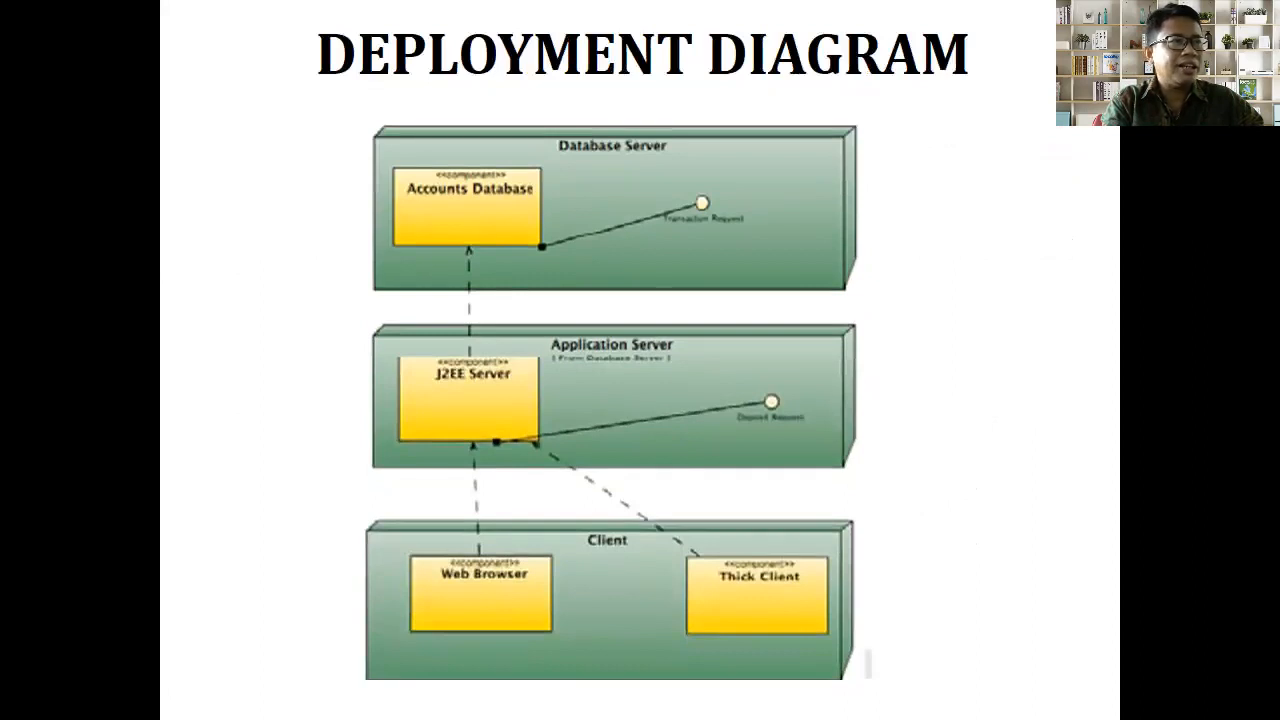
Return to Enterprise Architect, collapse Package1 in the project tree and select the root Model
key(alt+Tab)
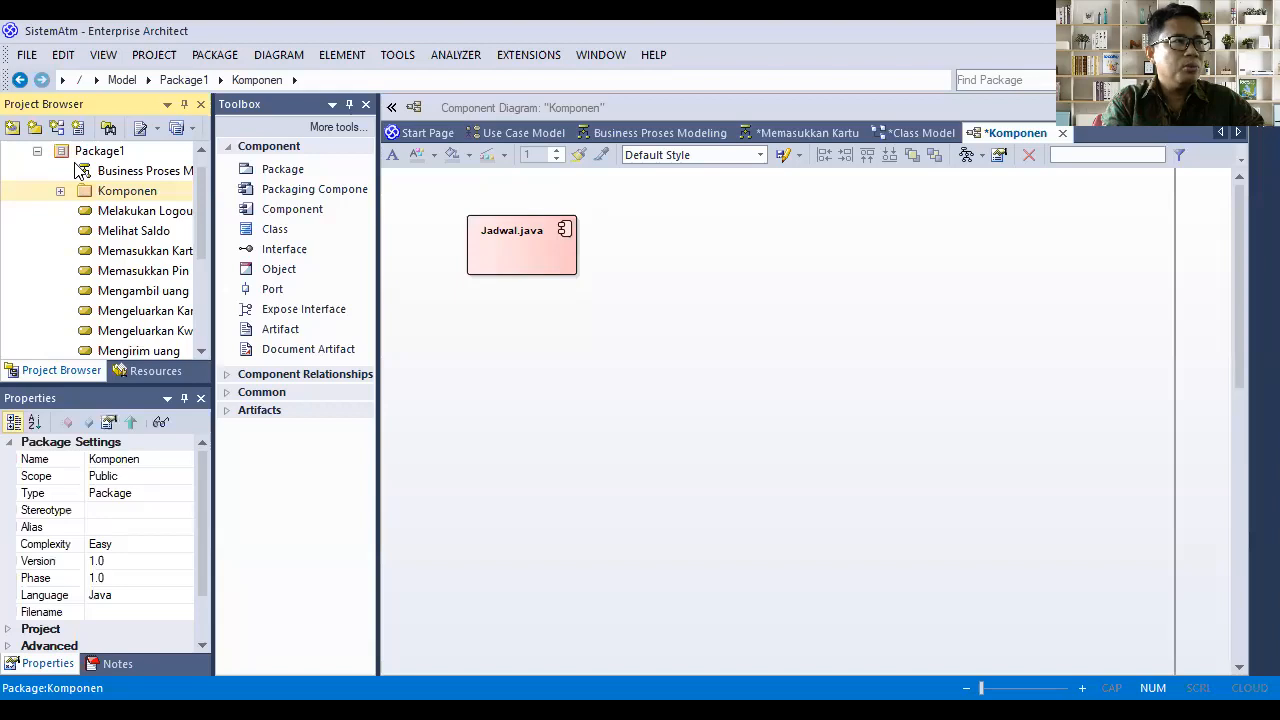
click(37, 151)
click(37, 171)
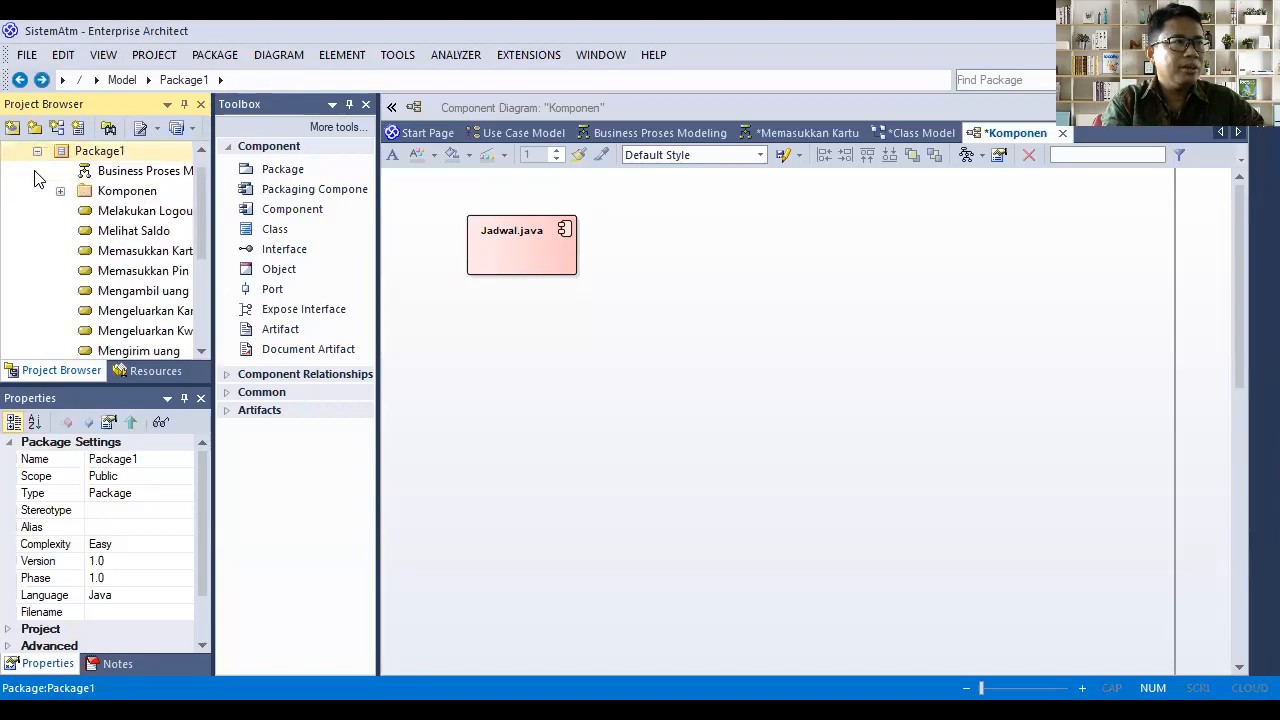
scroll(38, 172, up, 1)
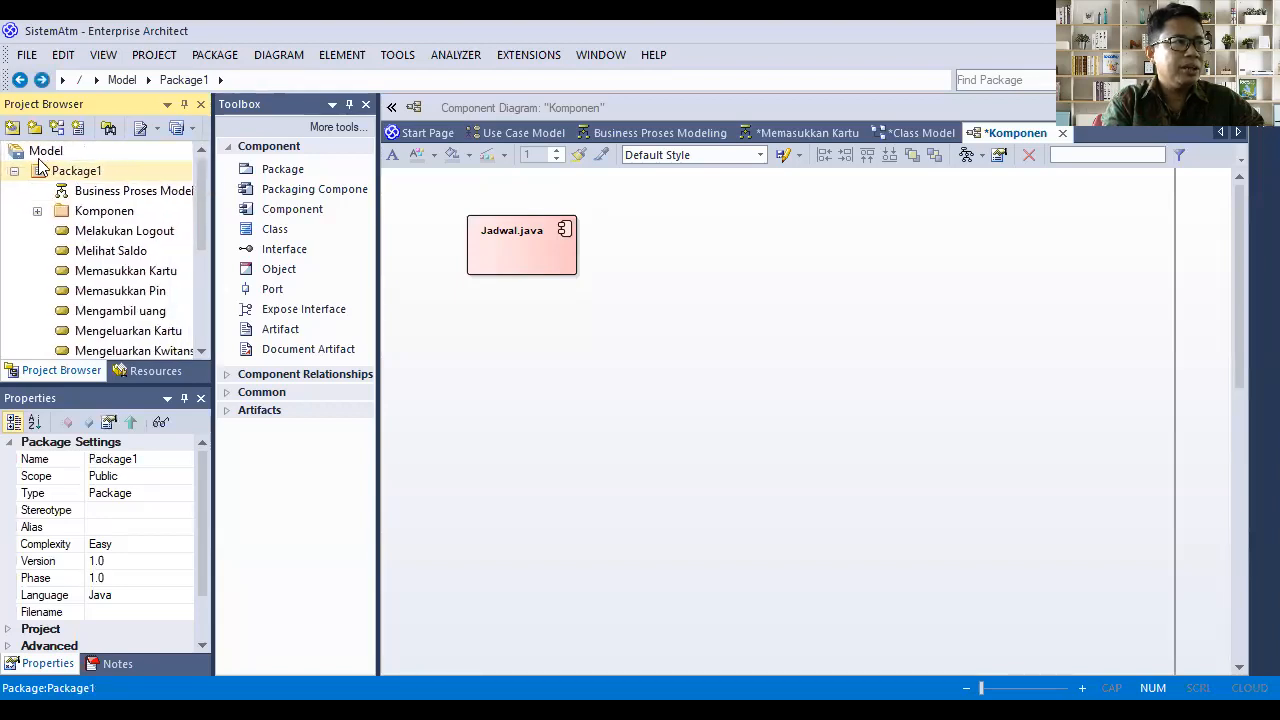
click(58, 152)
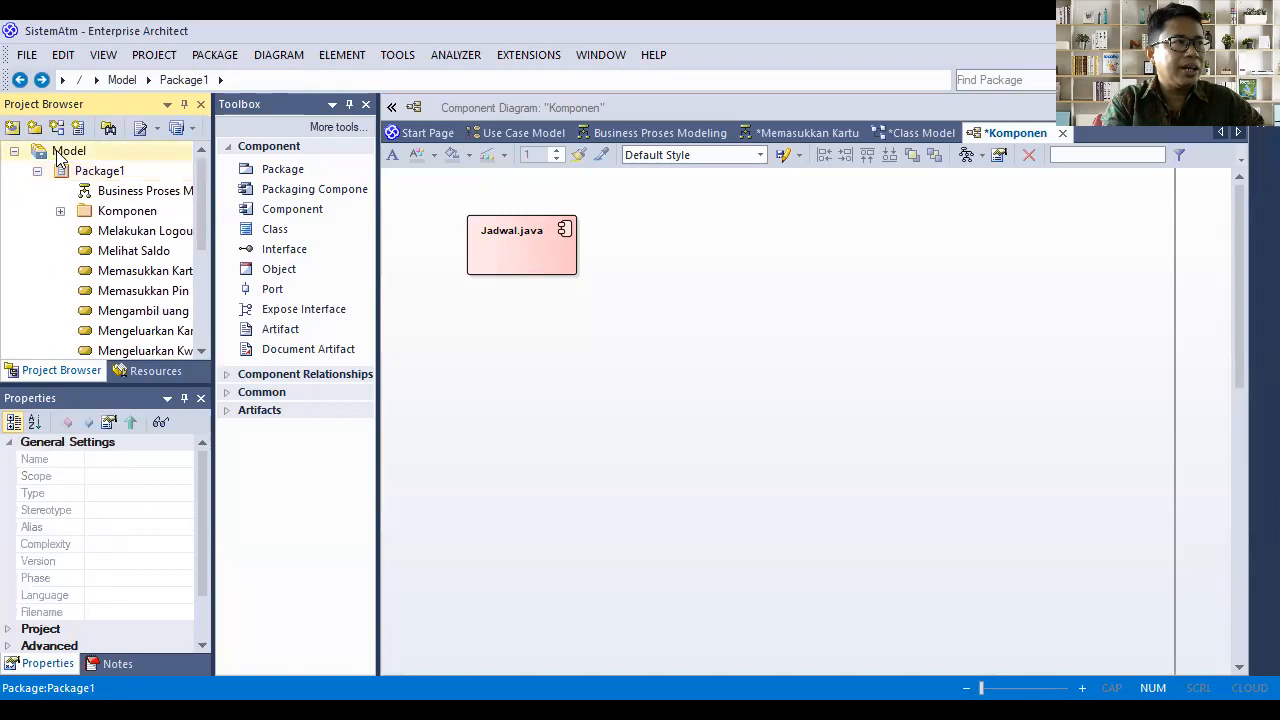
click(90, 215)
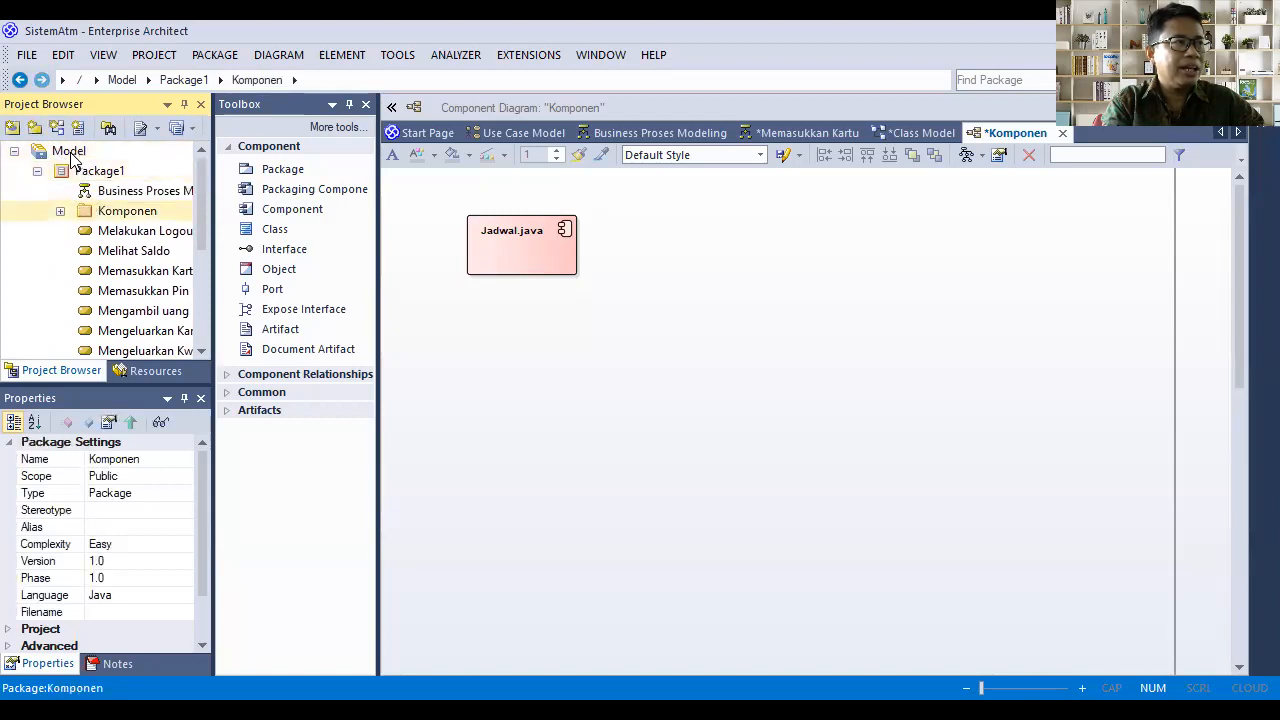
click(61, 212)
click(61, 212)
click(72, 151)
click(72, 151)
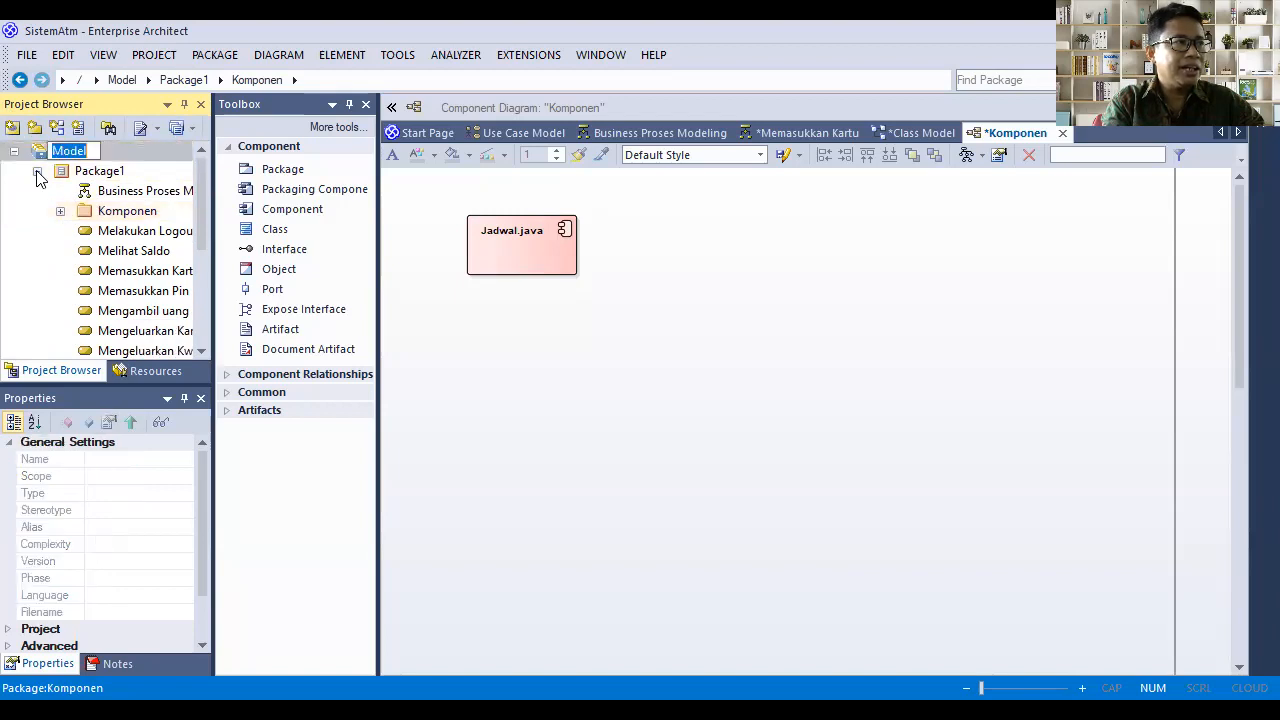
click(37, 175)
click(37, 172)
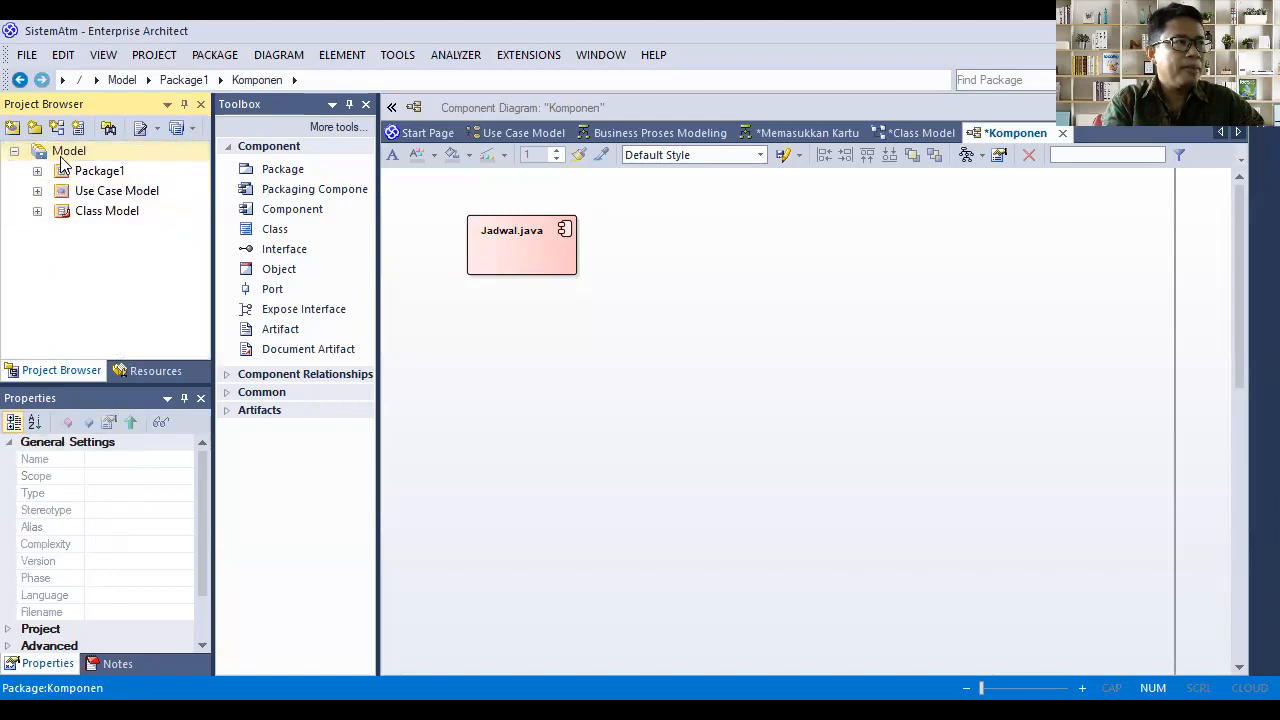
Create a package named "Deployment" under Model with a UML Structural Deployment diagram of the same name, and open that diagram
click(13, 127)
text(Deployment)
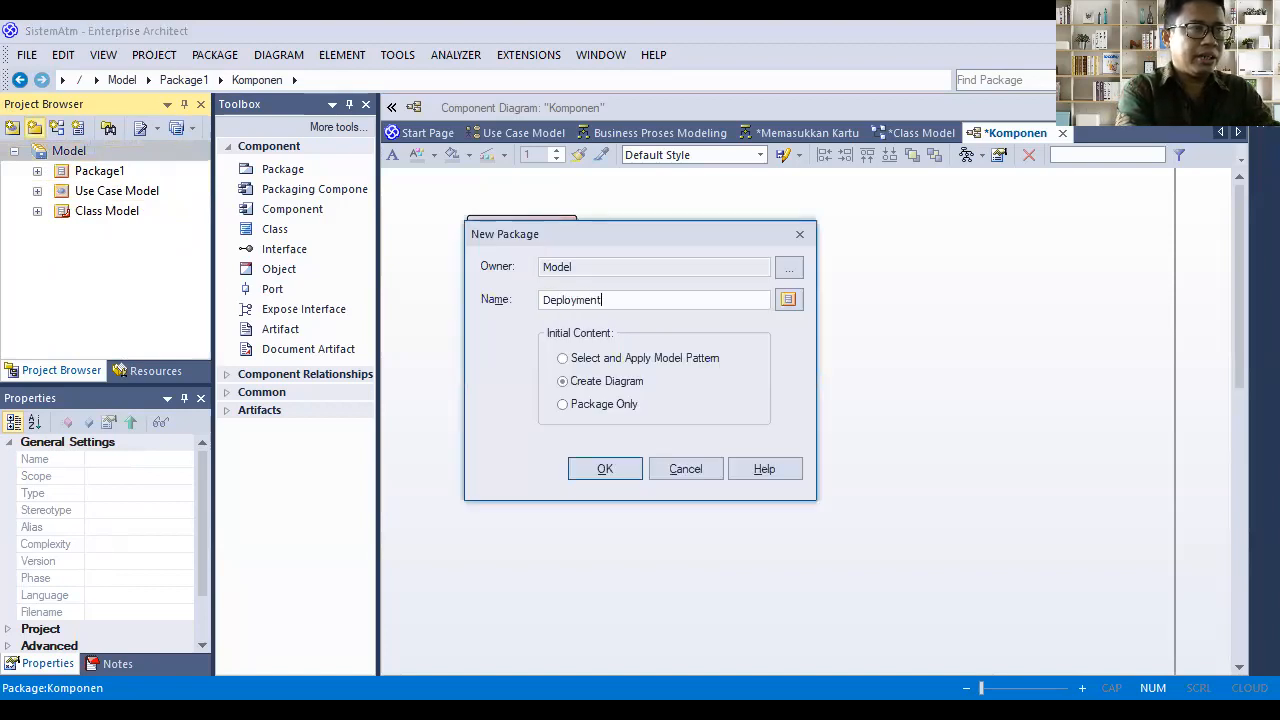
click(605, 469)
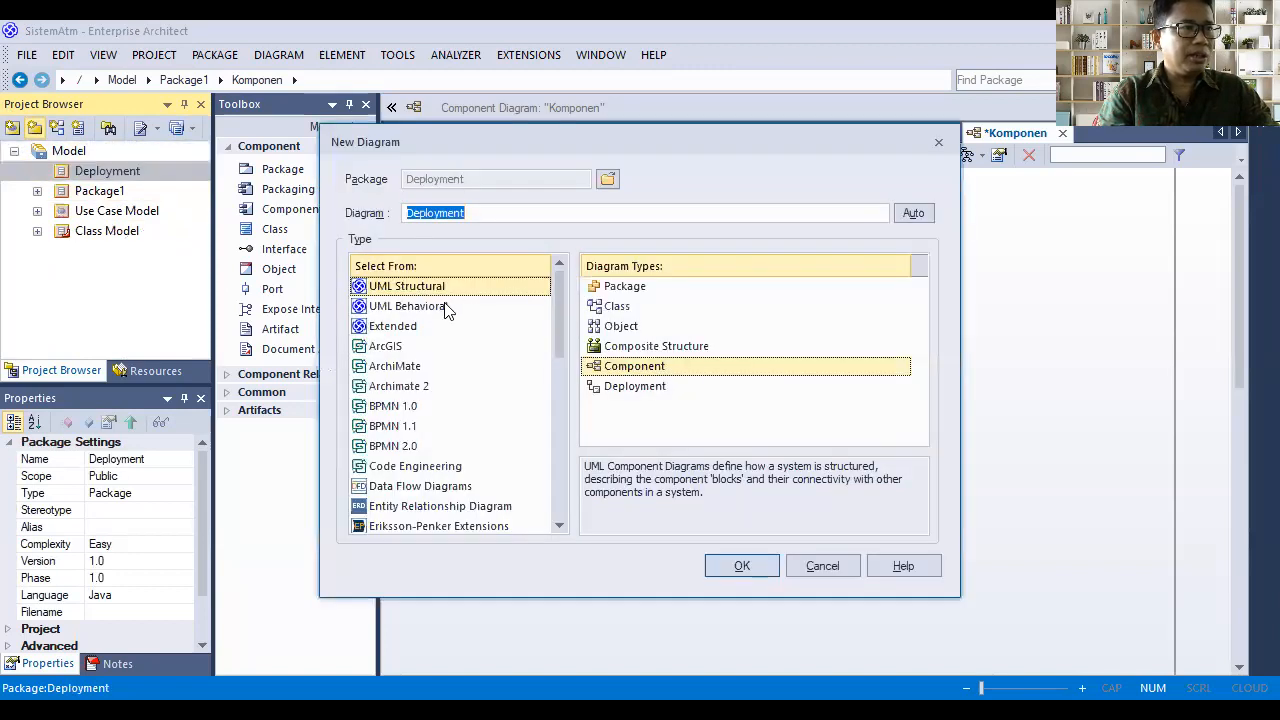
click(638, 388)
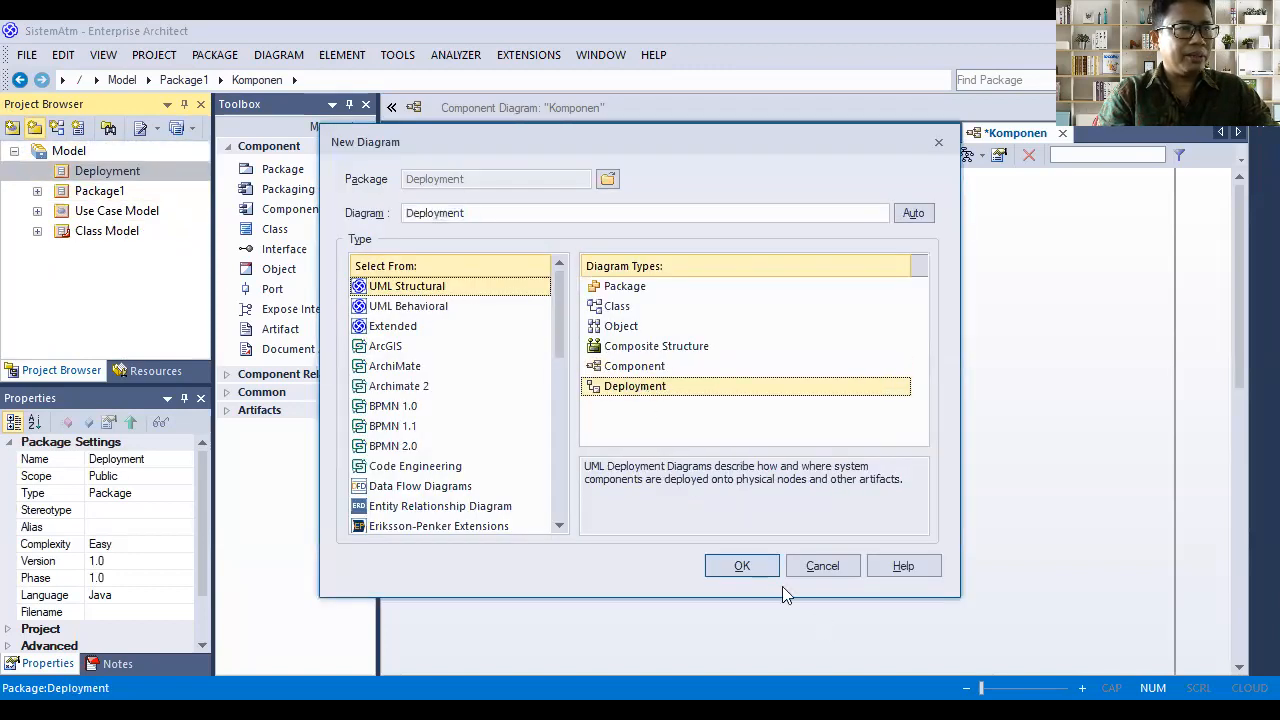
click(760, 561)
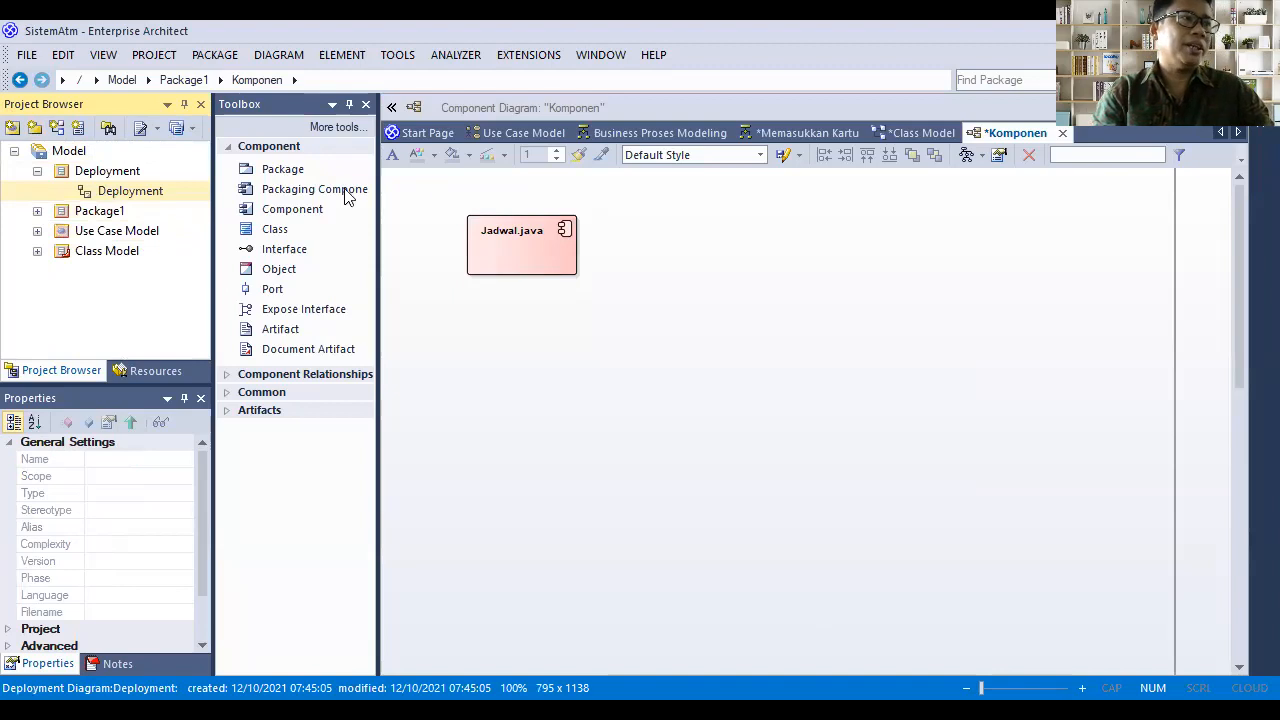
double_click(144, 191)
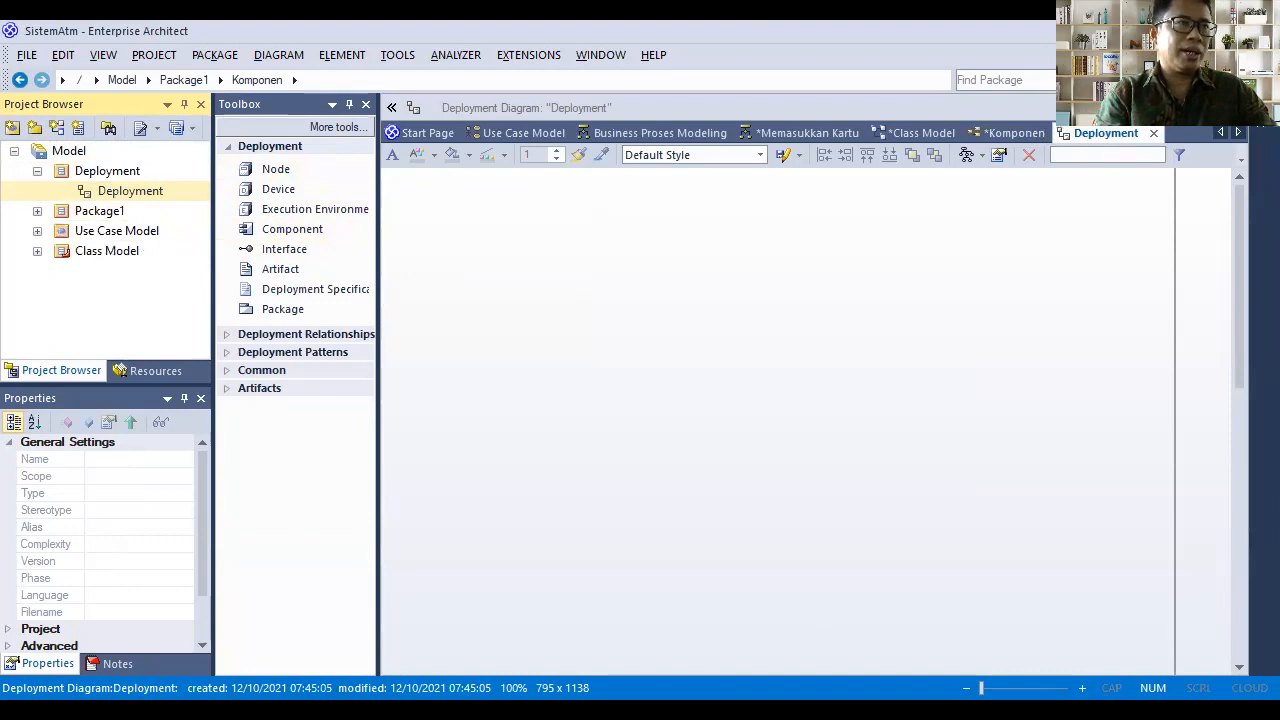
Add a node named "Database Server" in the upper part of the Deployment diagram
click(276, 169)
click(566, 250)
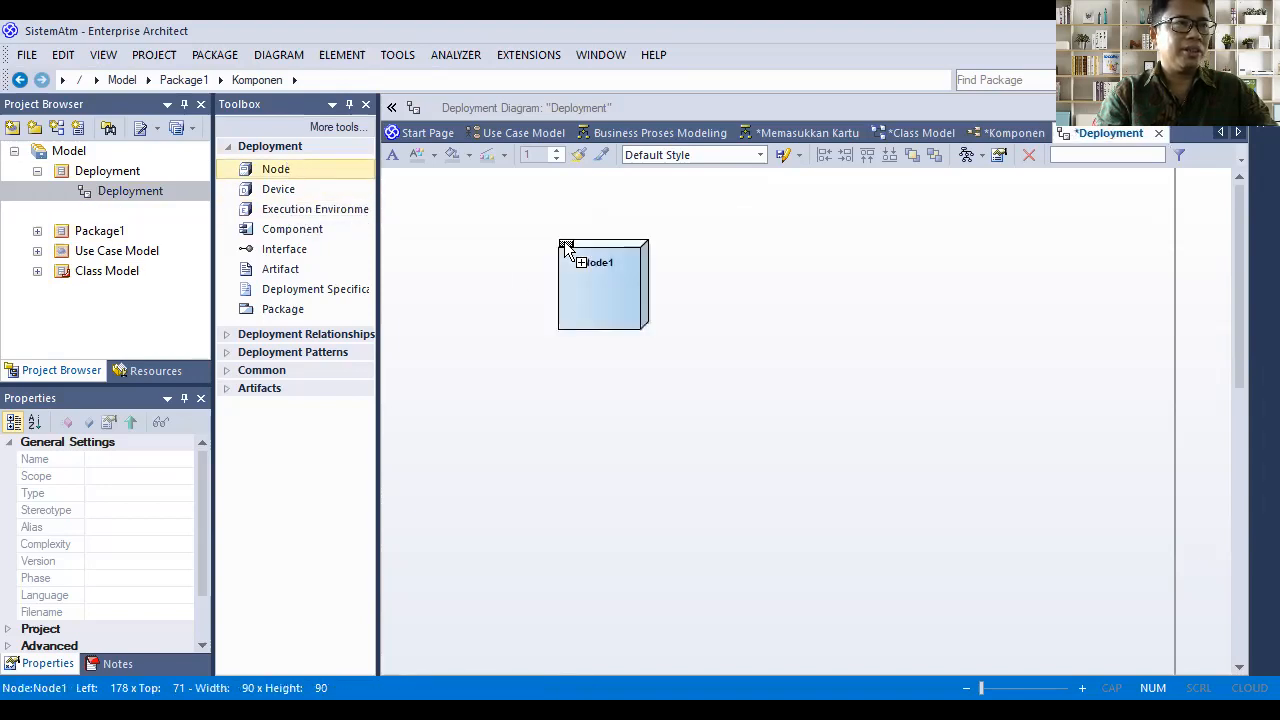
double_click(646, 262)
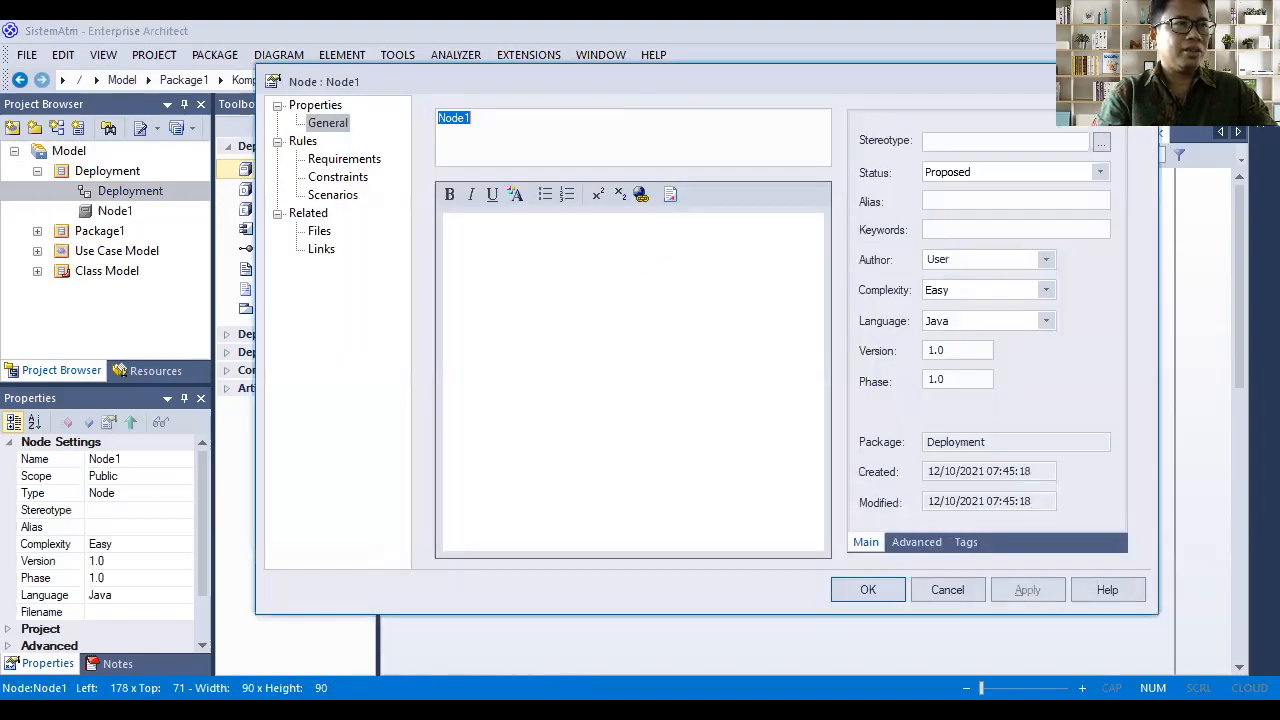
text(Databse)
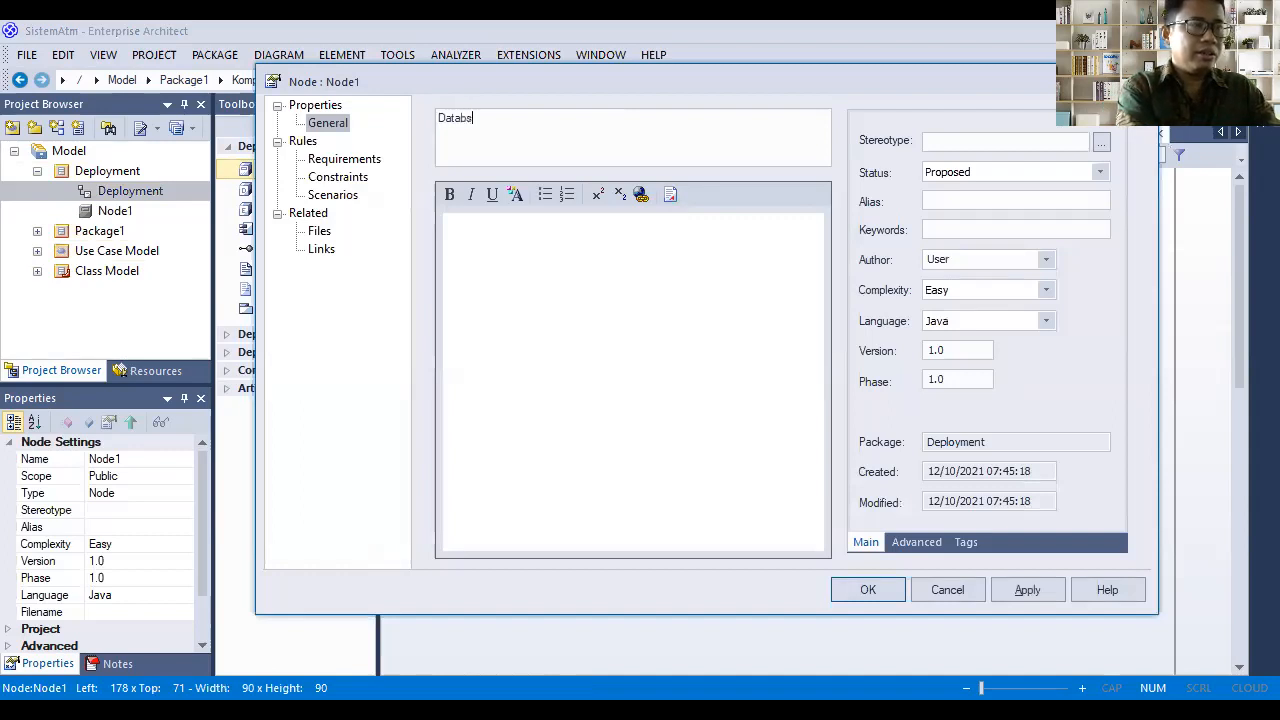
key(BackSpace)
key(BackSpace)
text(ase)
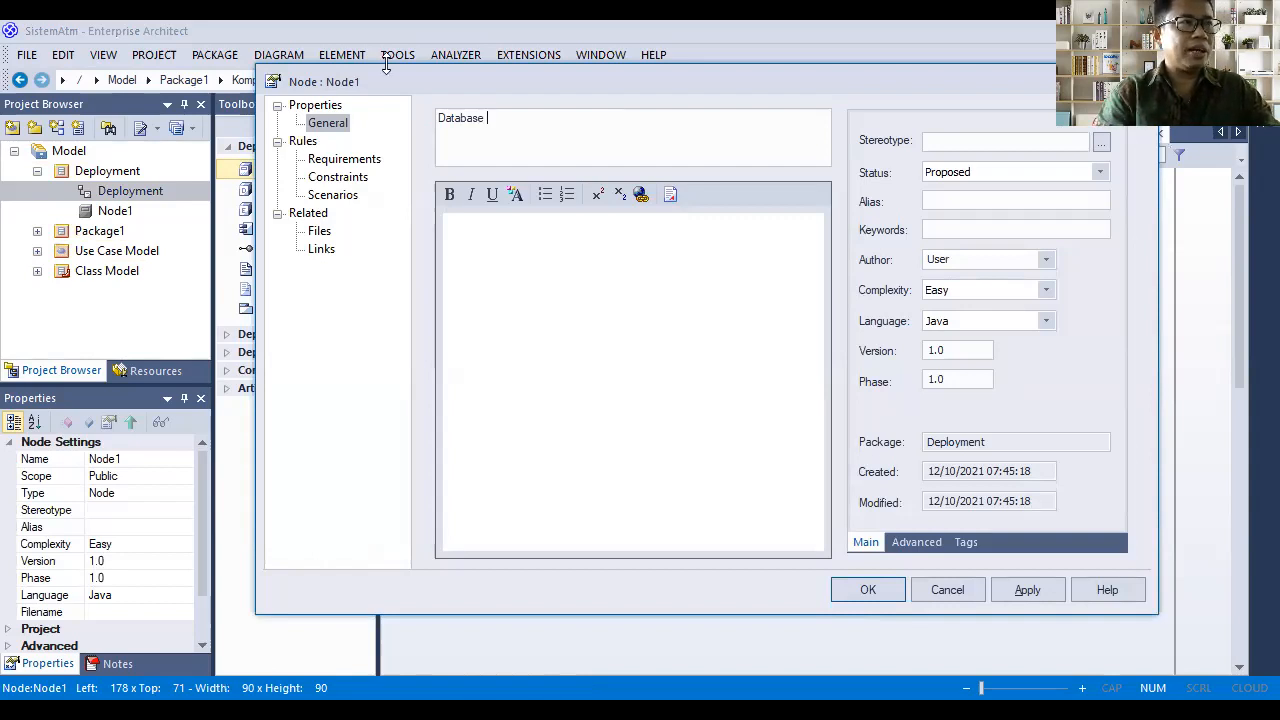
drag(400, 74, 464, 84)
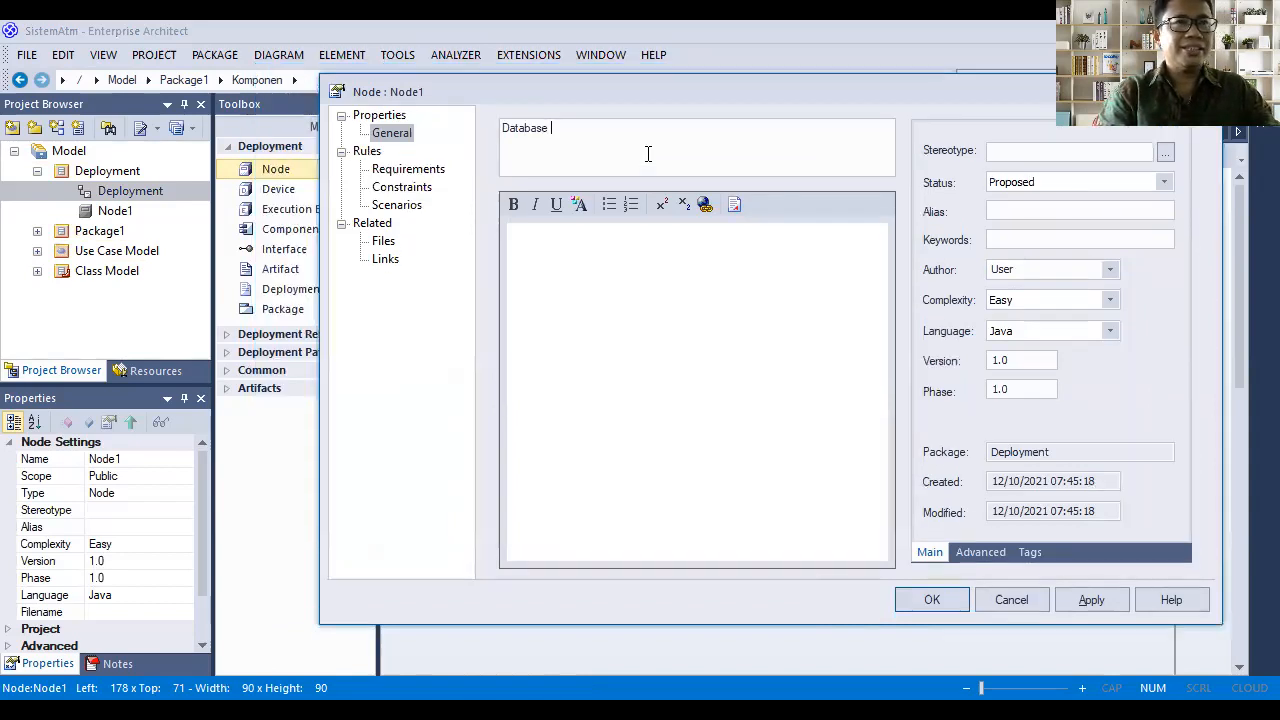
text(Server)
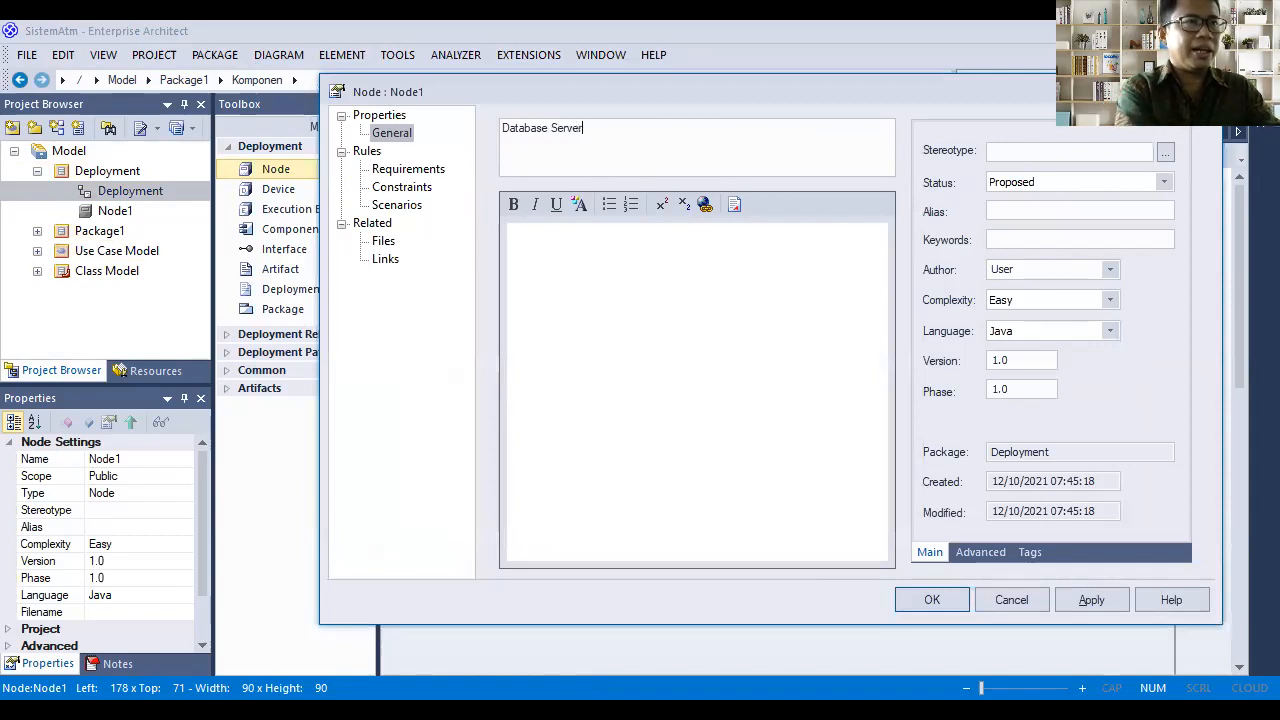
click(1086, 598)
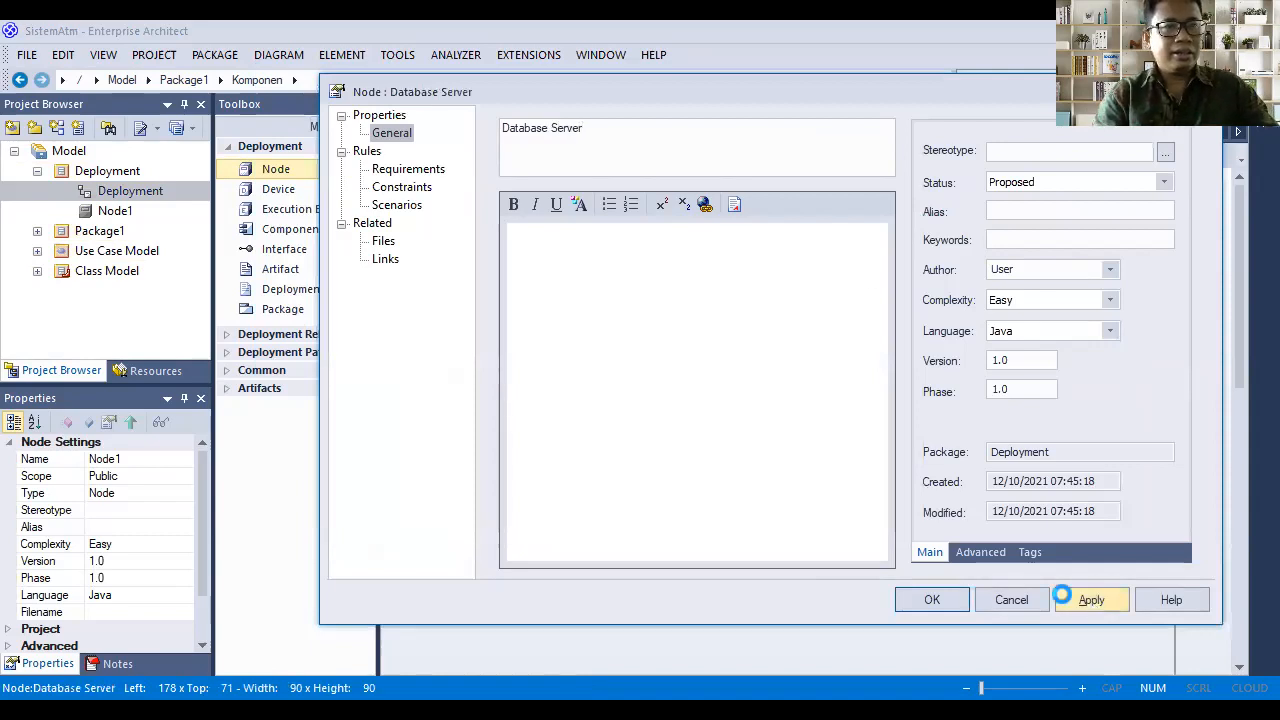
click(932, 599)
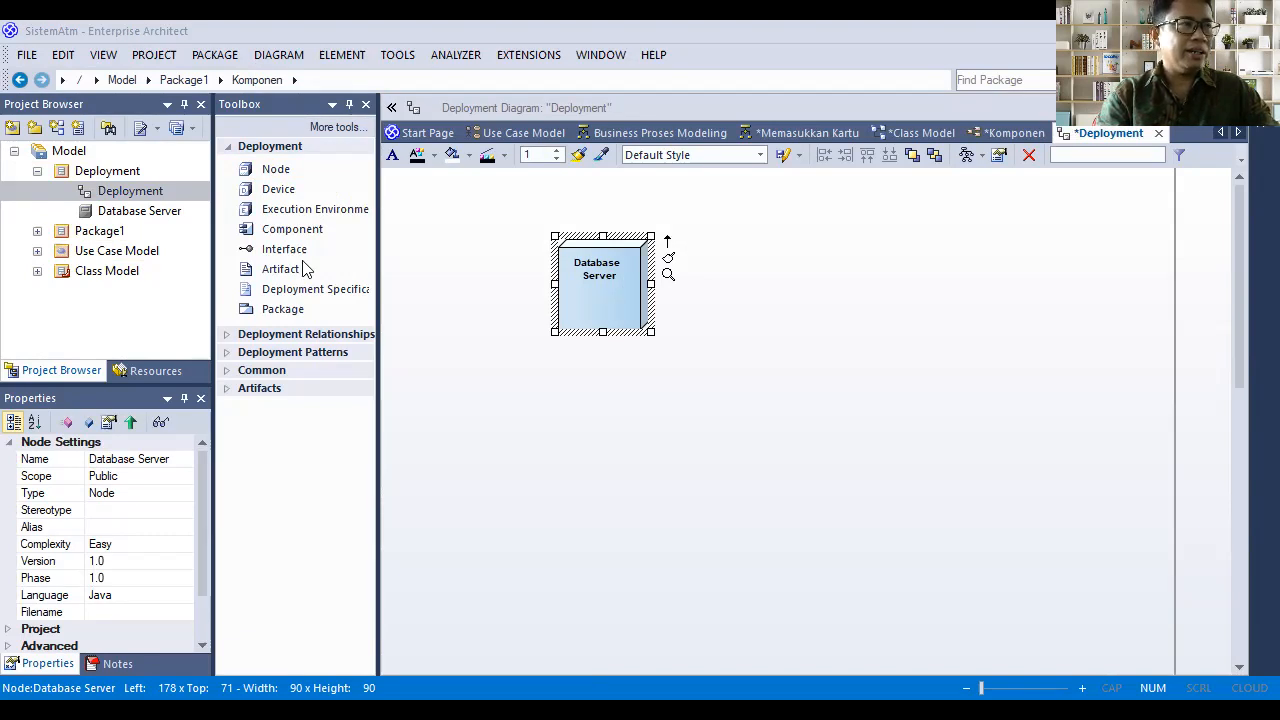
Add a second node named "J2EE Server" directly below the Database Server node
click(278, 172)
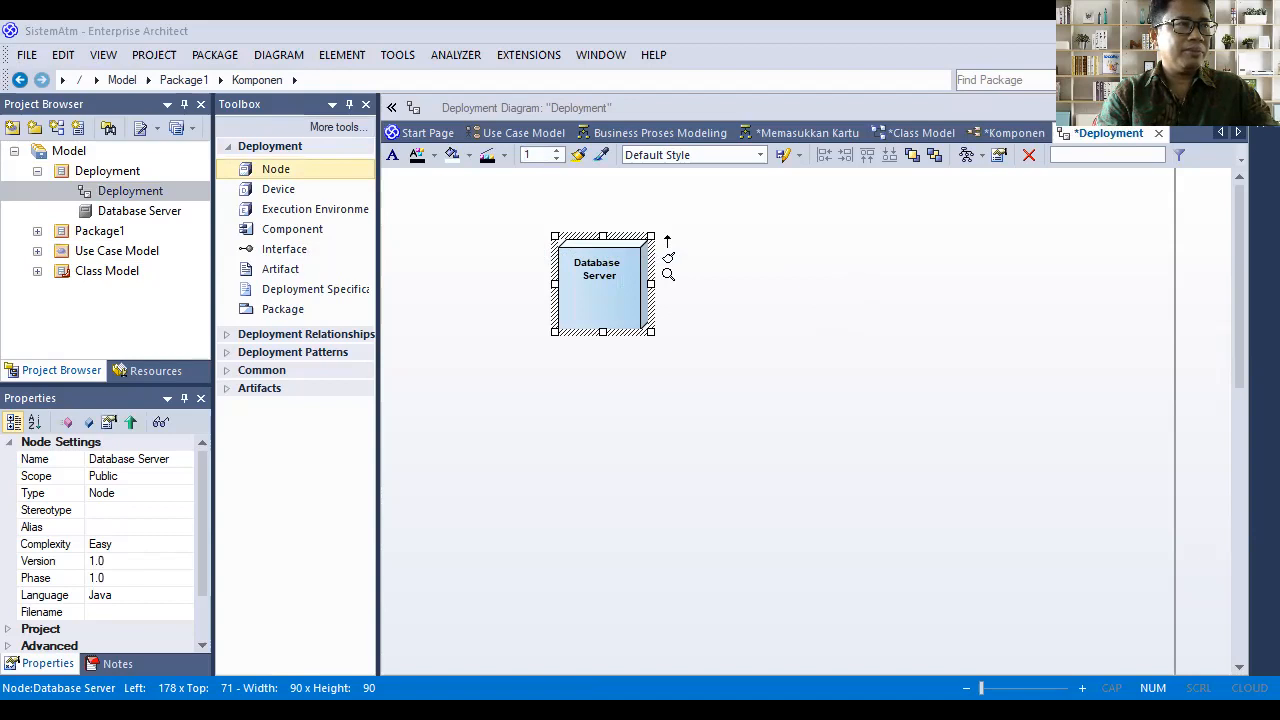
click(566, 425)
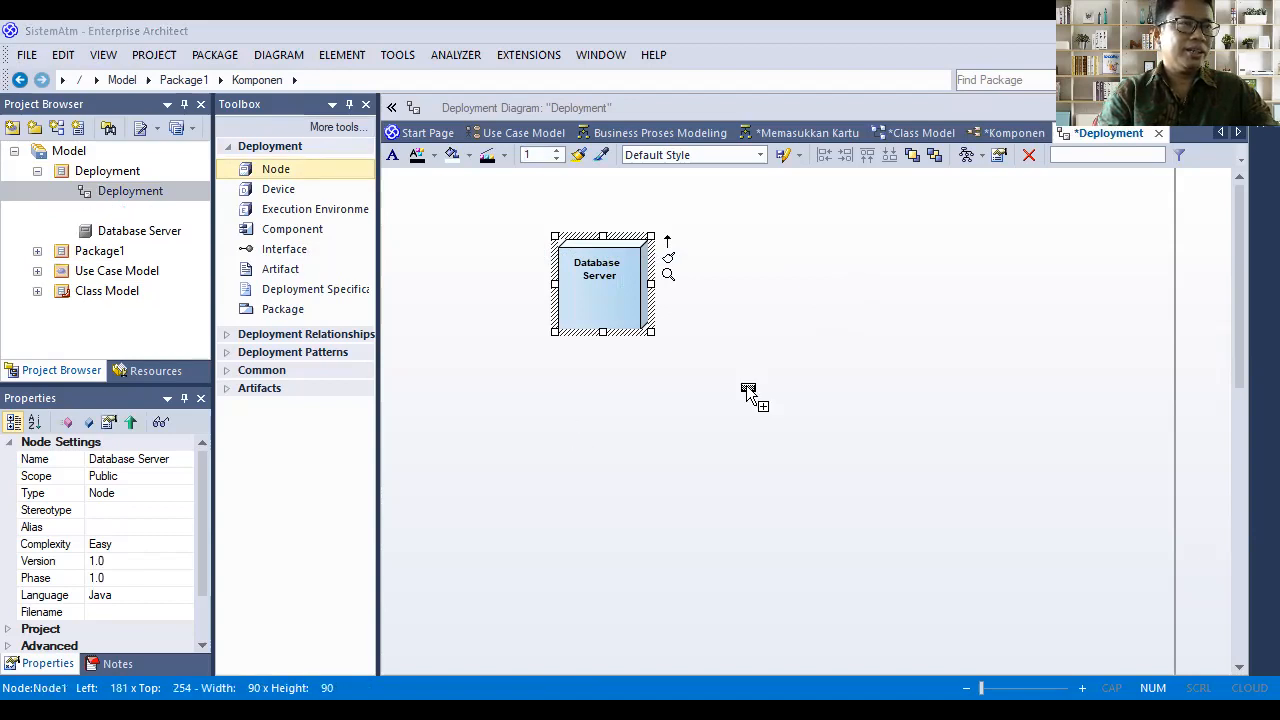
text(J2EE)
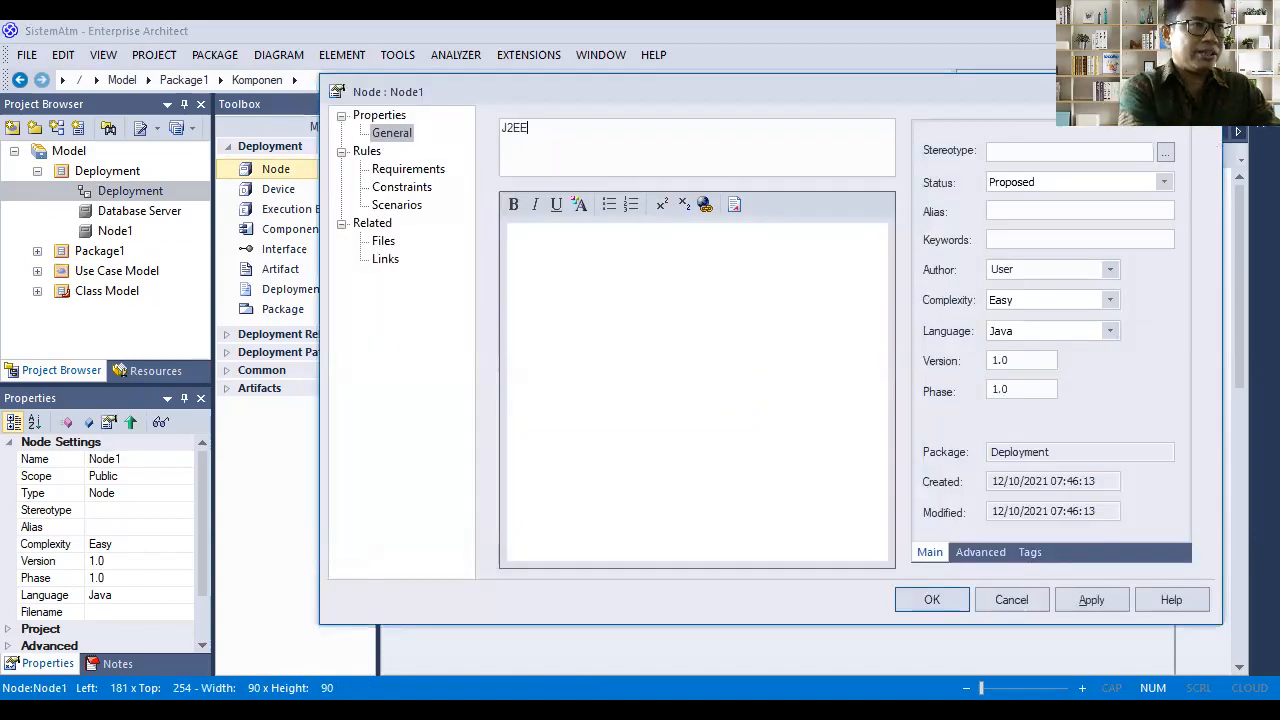
text( Server)
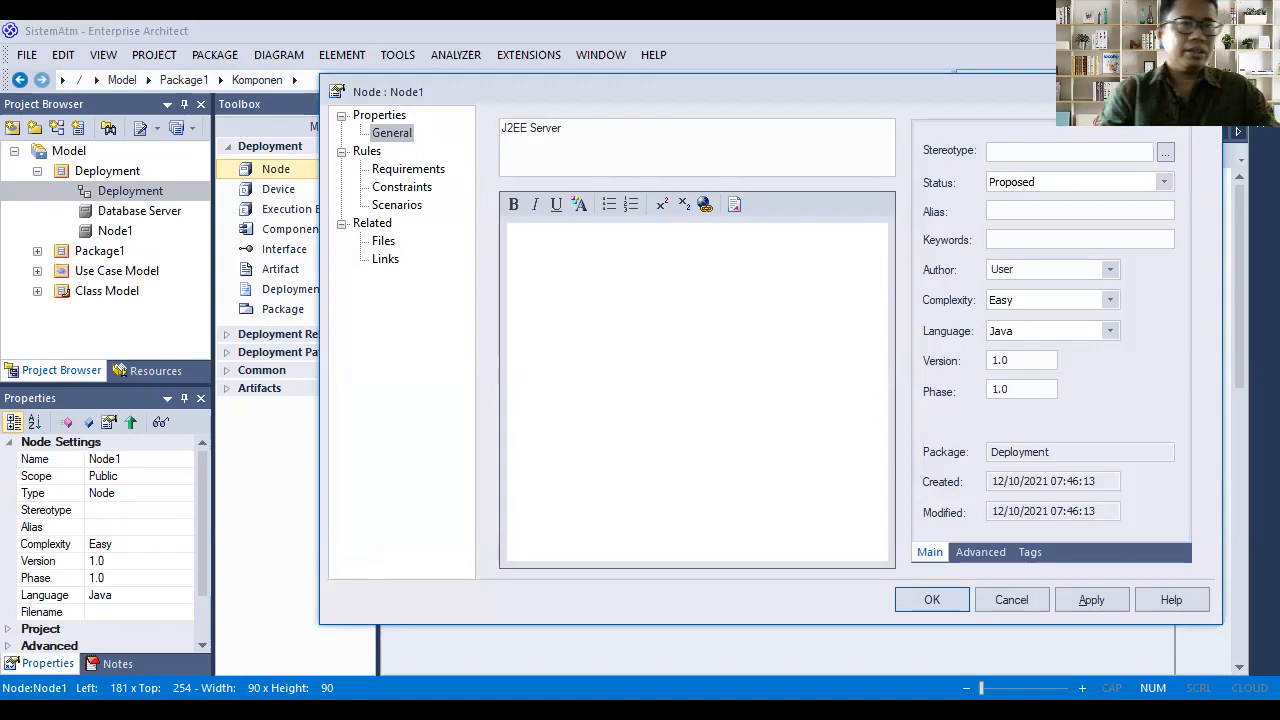
click(1090, 600)
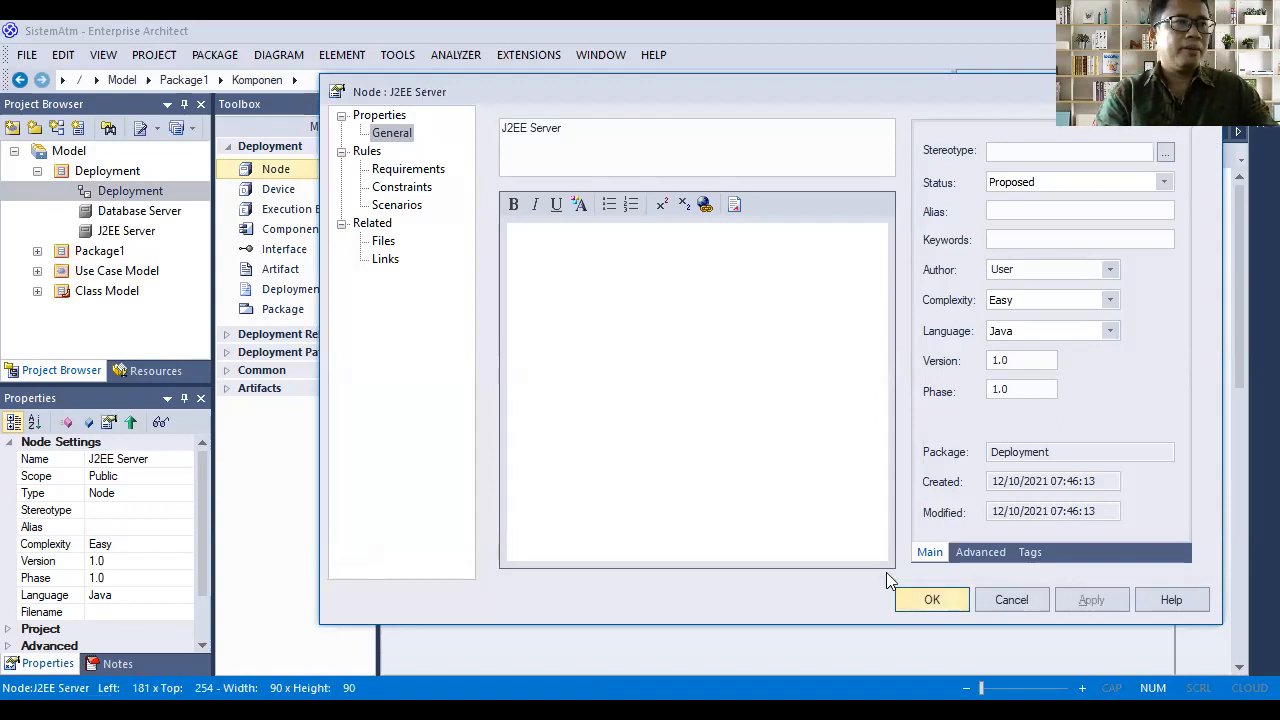
click(931, 599)
click(698, 400)
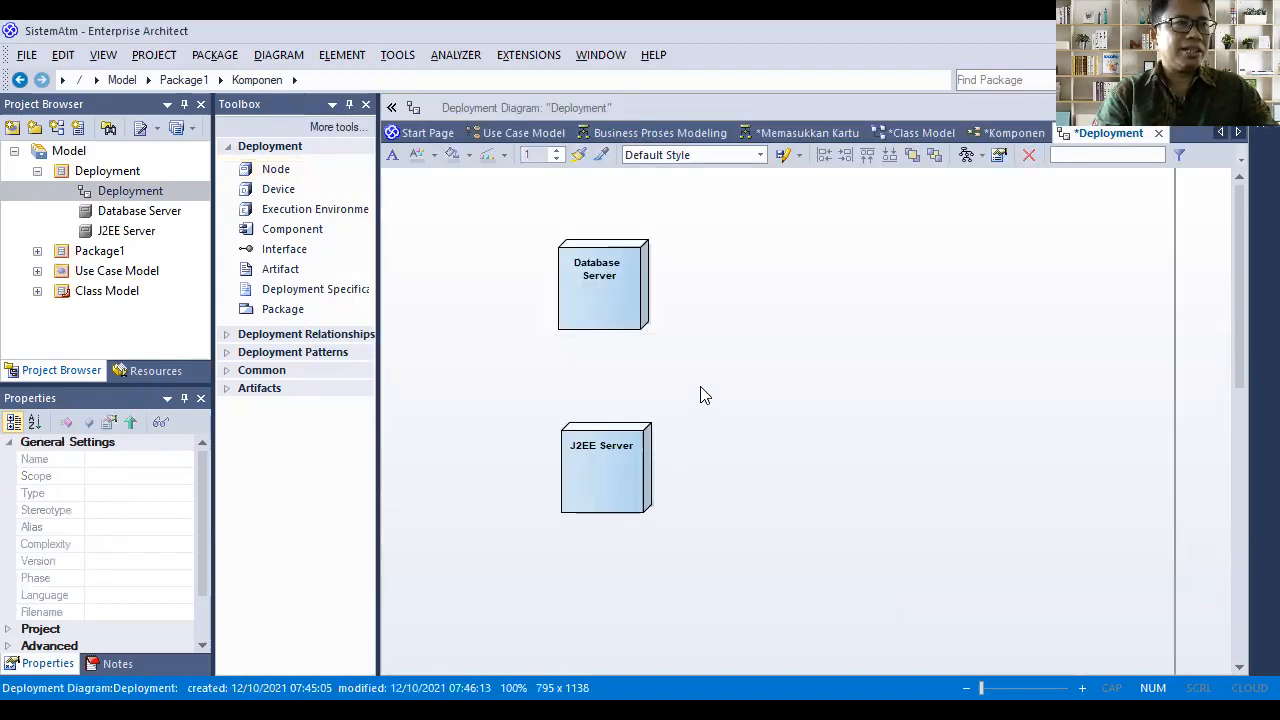
Connect the J2EE Server node to the Database Server node with an Association
click(622, 458)
drag(674, 428, 606, 292)
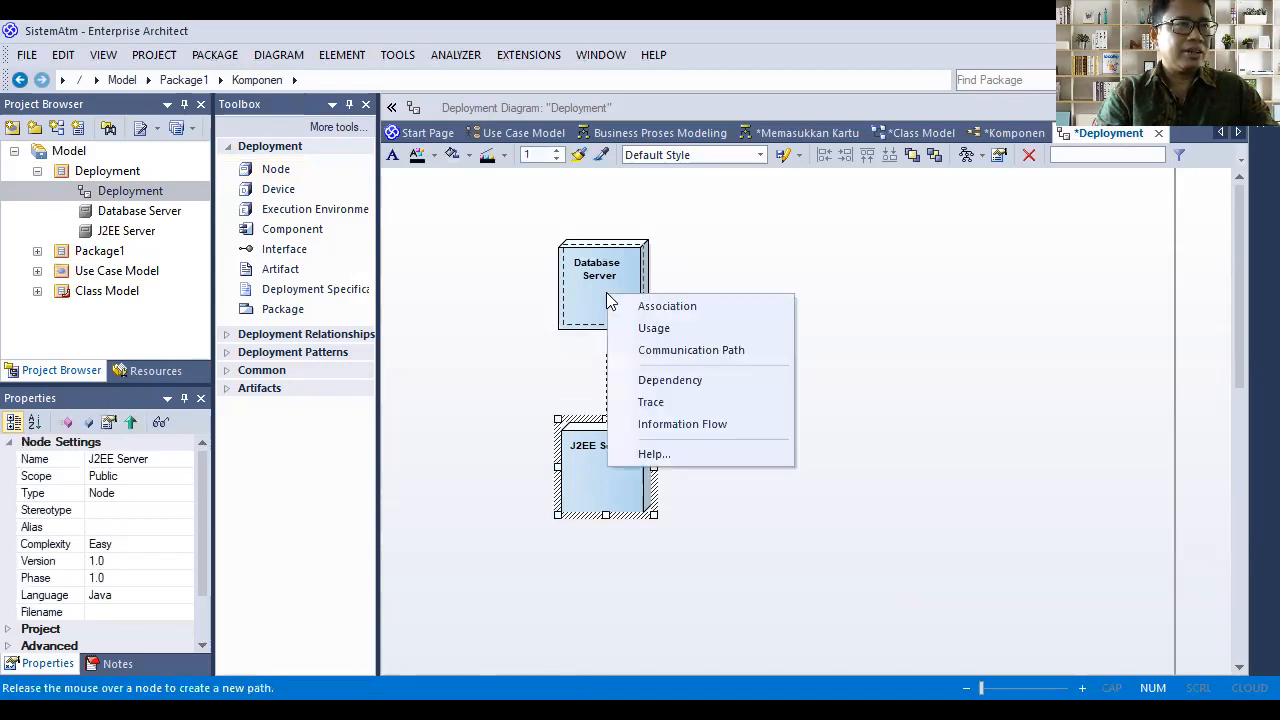
click(662, 308)
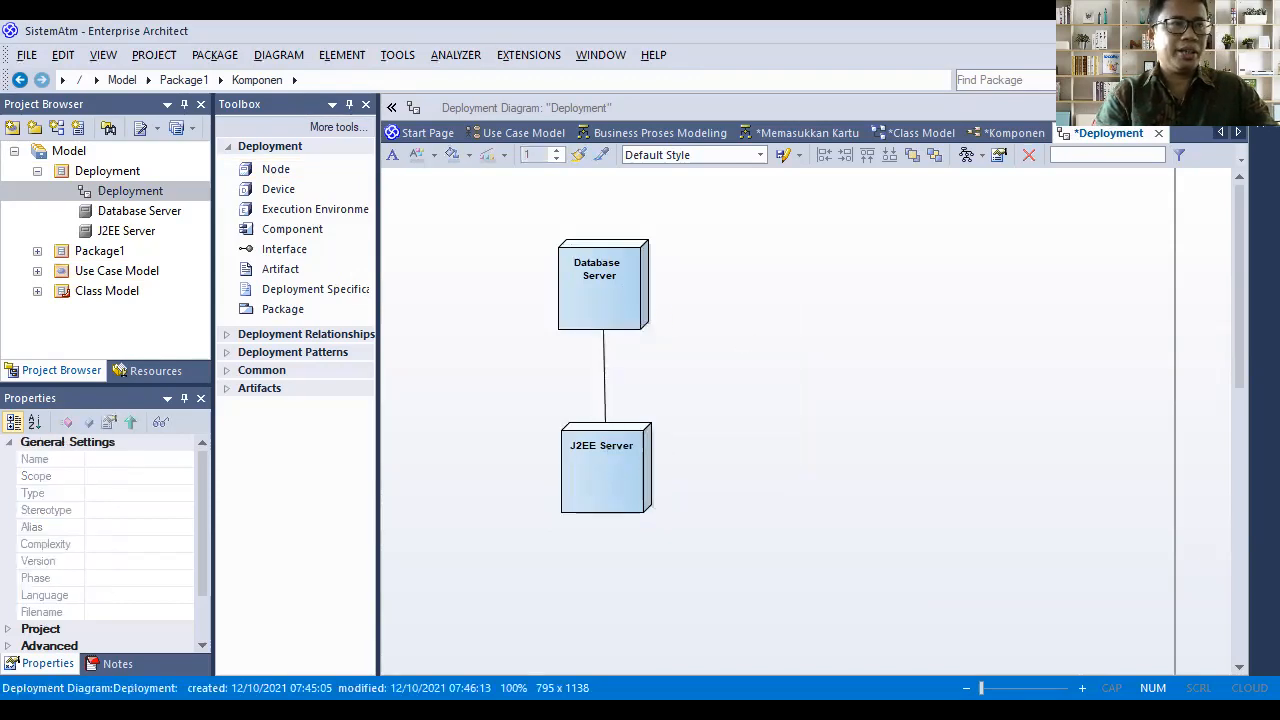
click(603, 382)
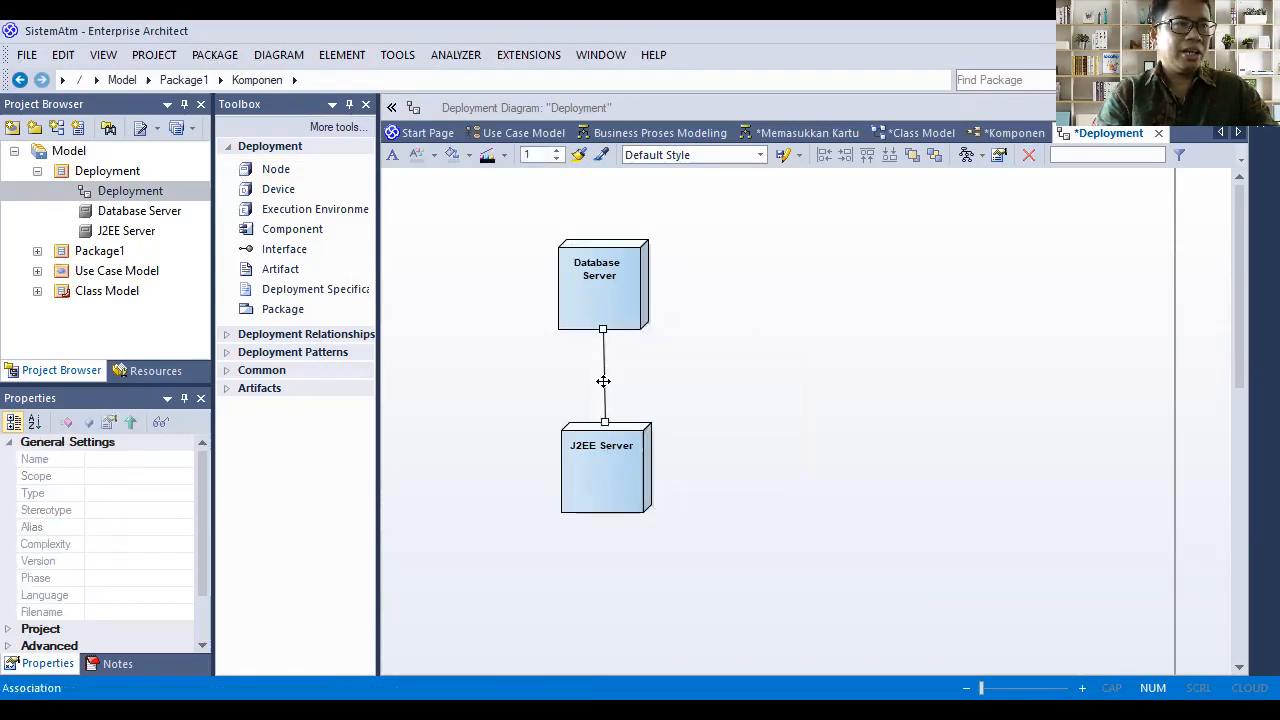
right_click(604, 390)
mouse_move(742, 146)
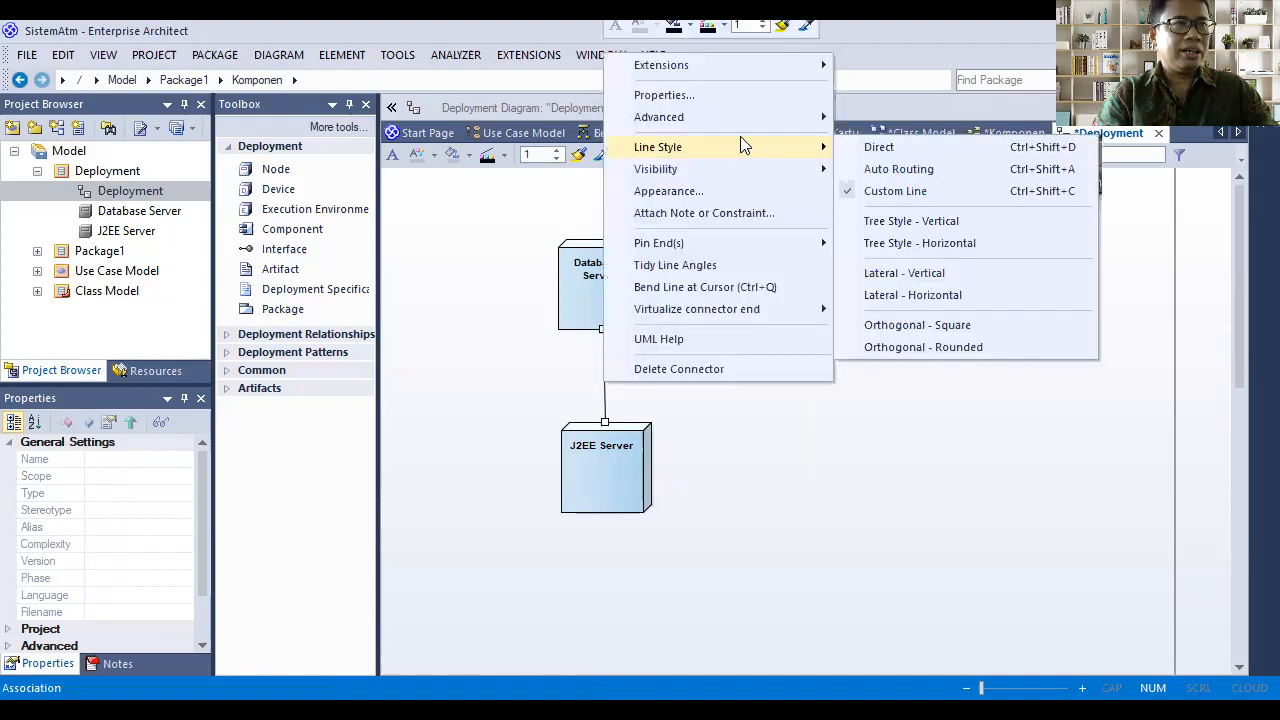
mouse_move(749, 172)
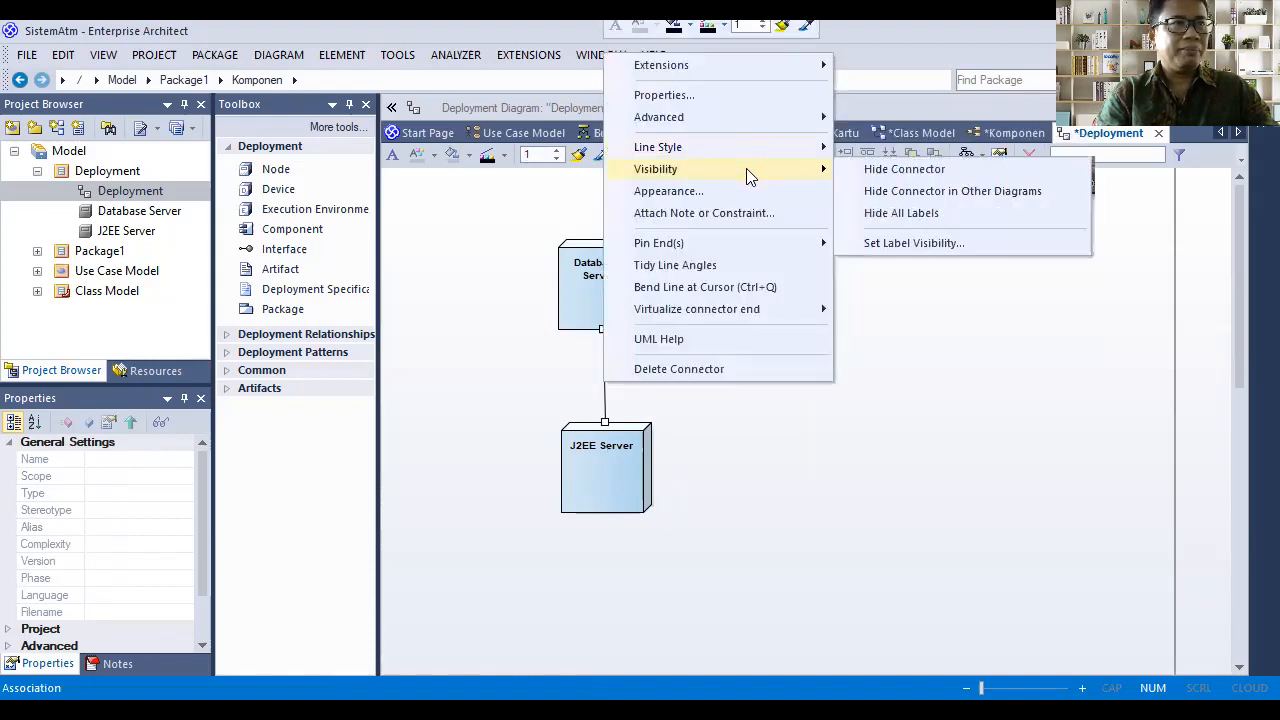
click(748, 425)
click(605, 383)
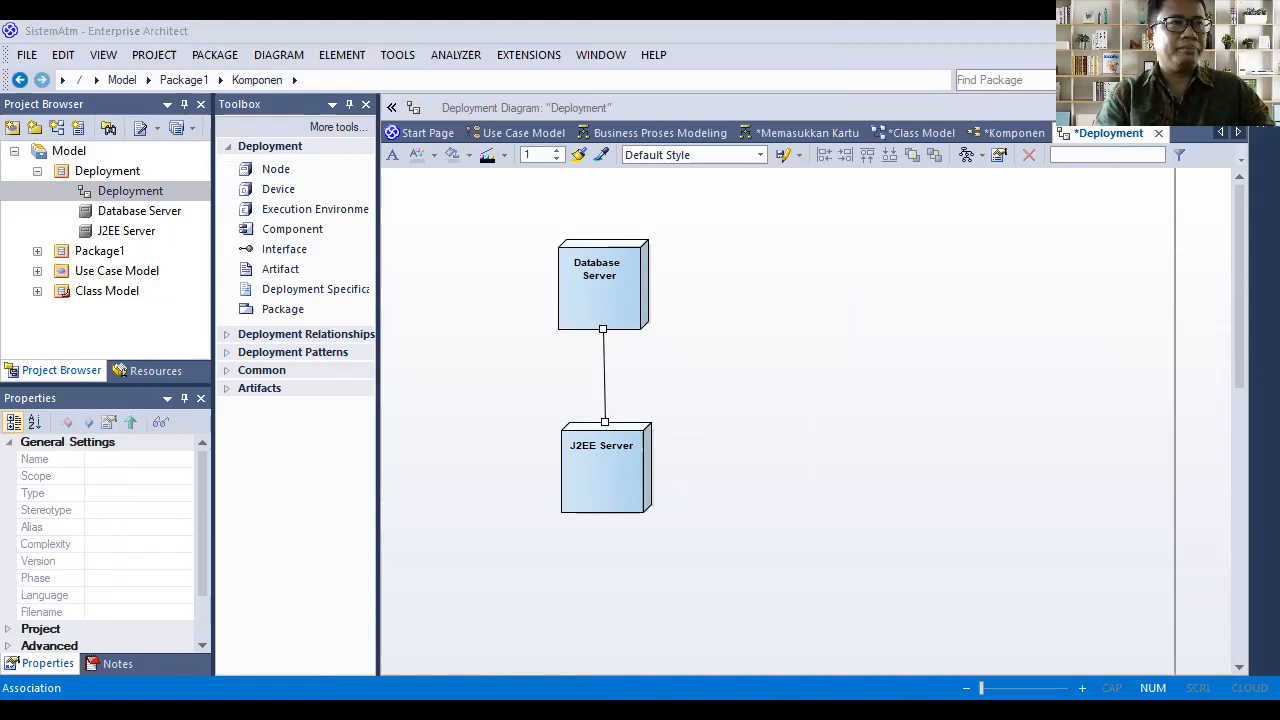
Switch to the slide show and examine the deployment diagram examples through to the ATM System slide
key(alt+Tab)
key(Right)
key(Left)
key(Left)
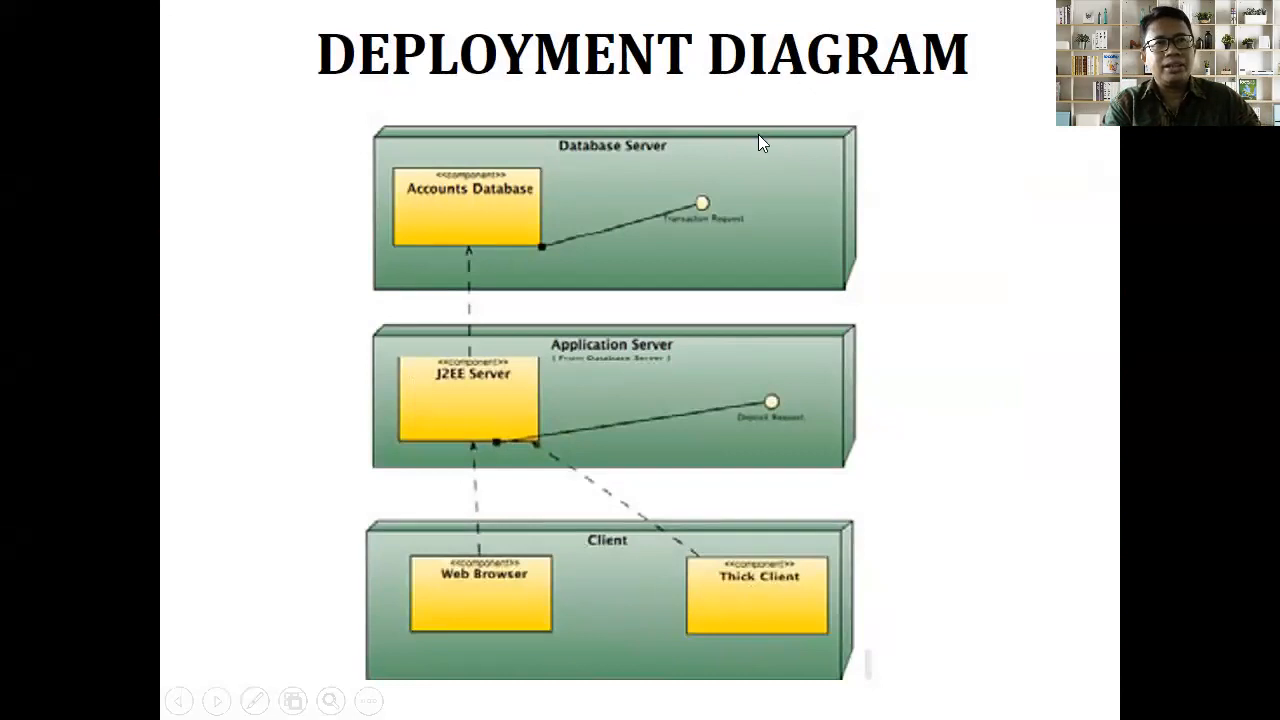
key(Right)
key(Right)
key(Right)
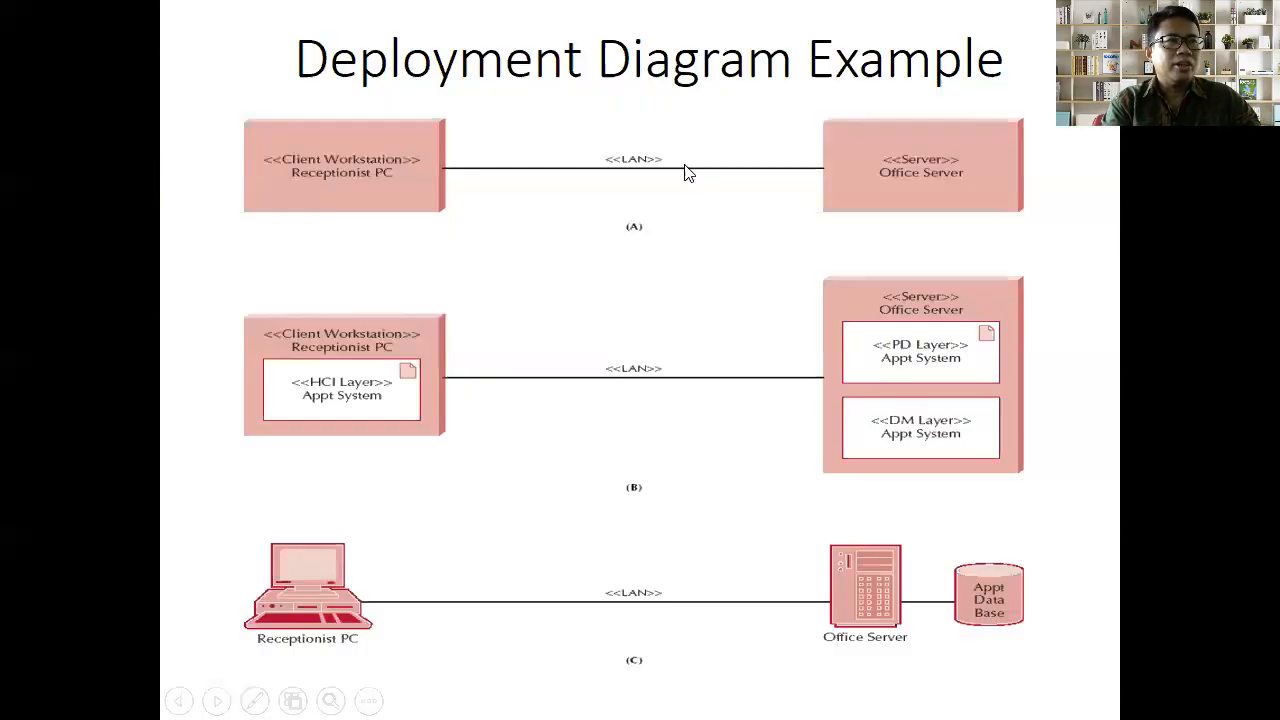
key(Right)
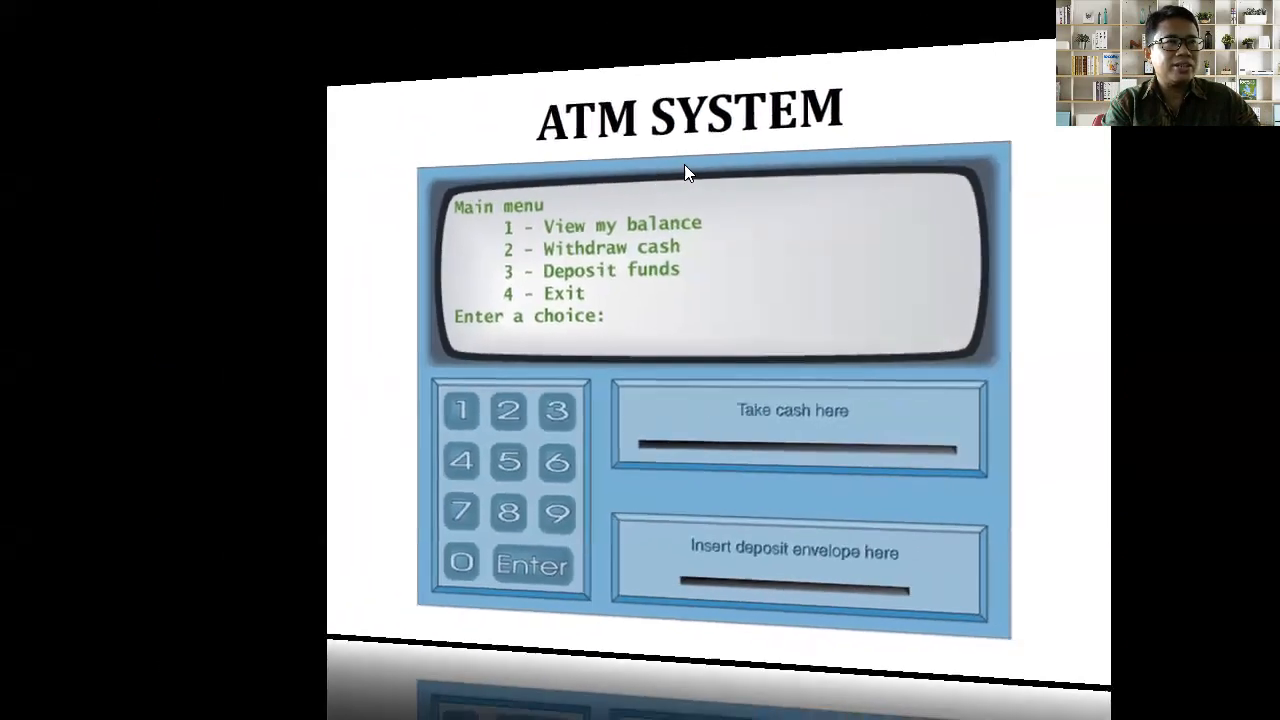